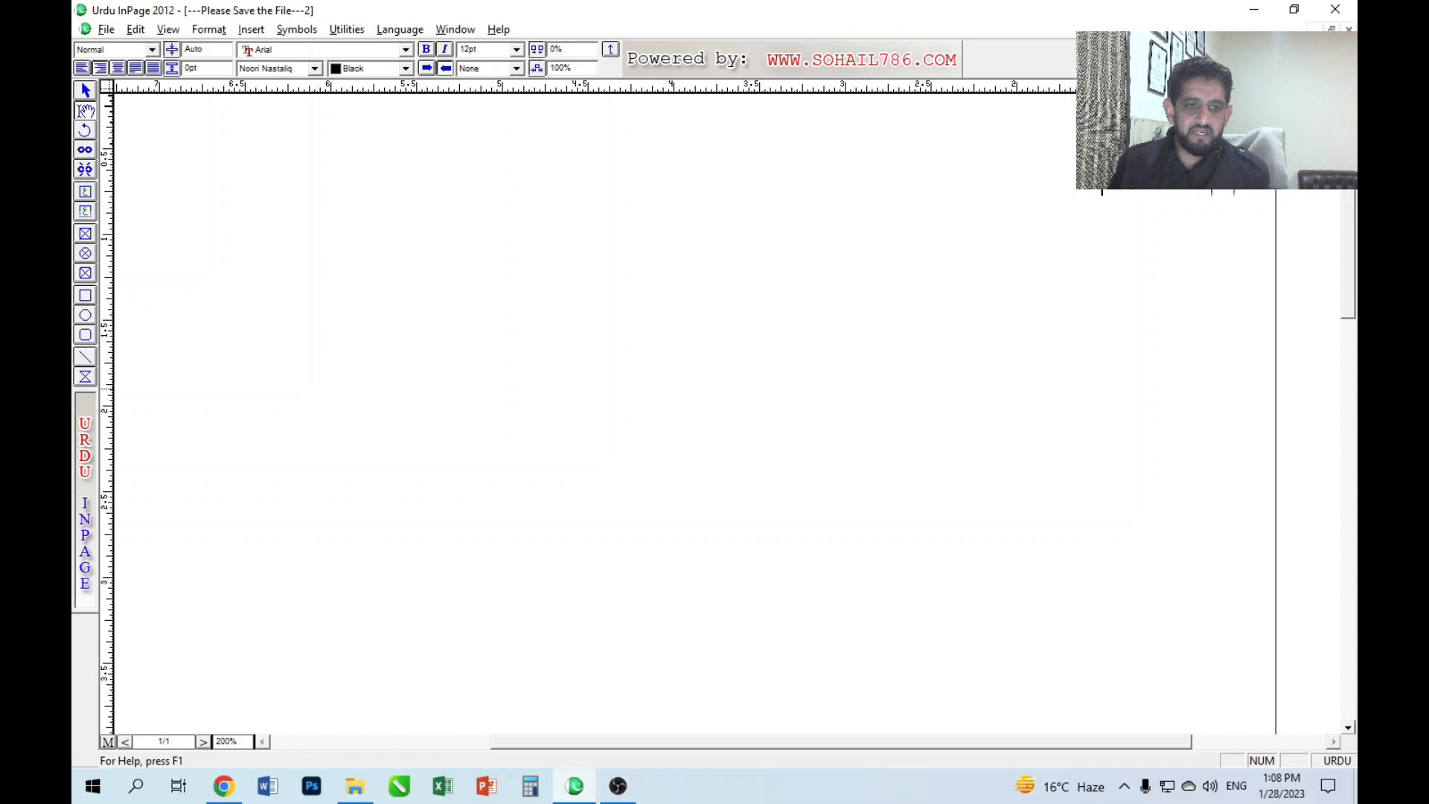
key("Return")
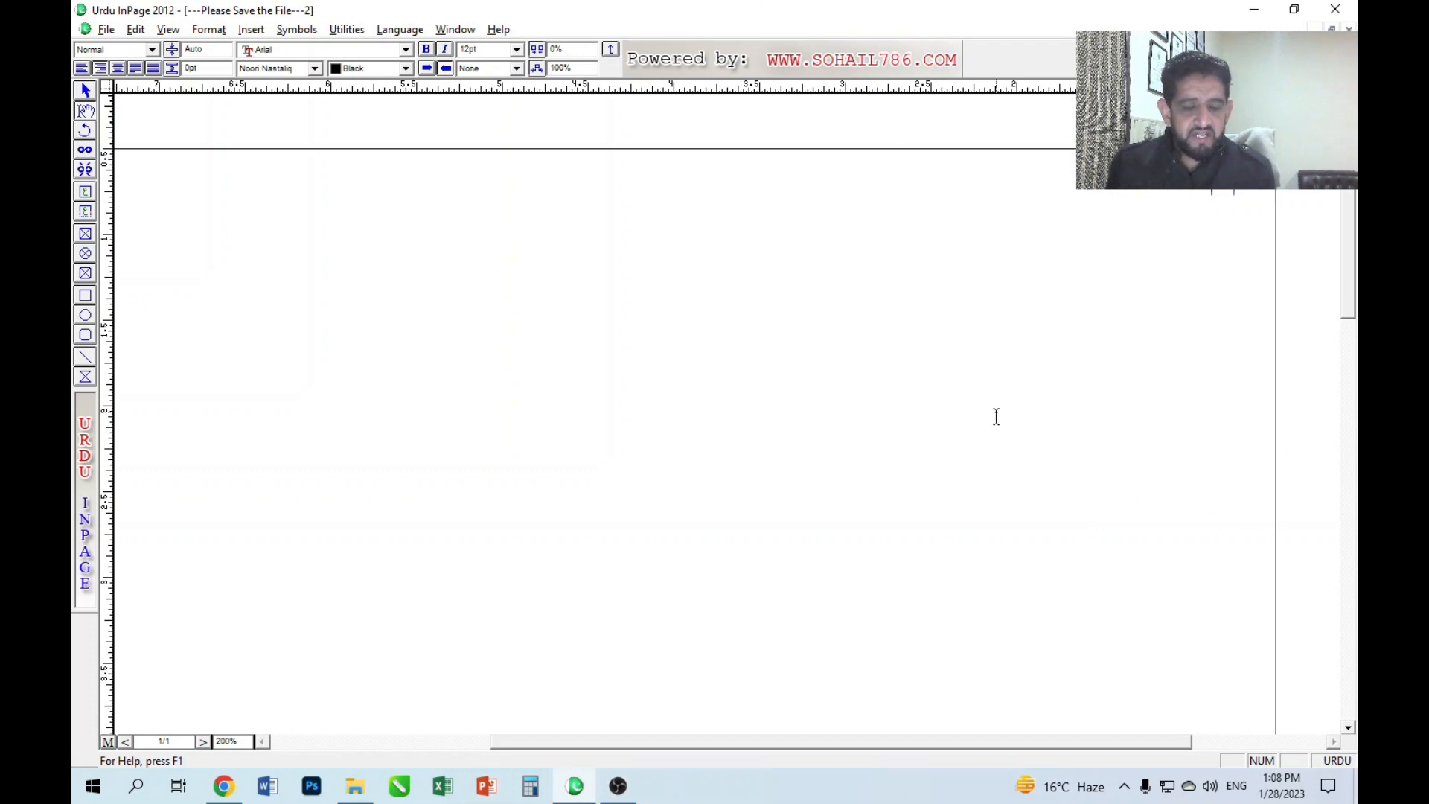
left_click_drag(1104, 270, 1011, 329)
left_click_drag(985, 264, 1135, 257)
left_click(976, 257)
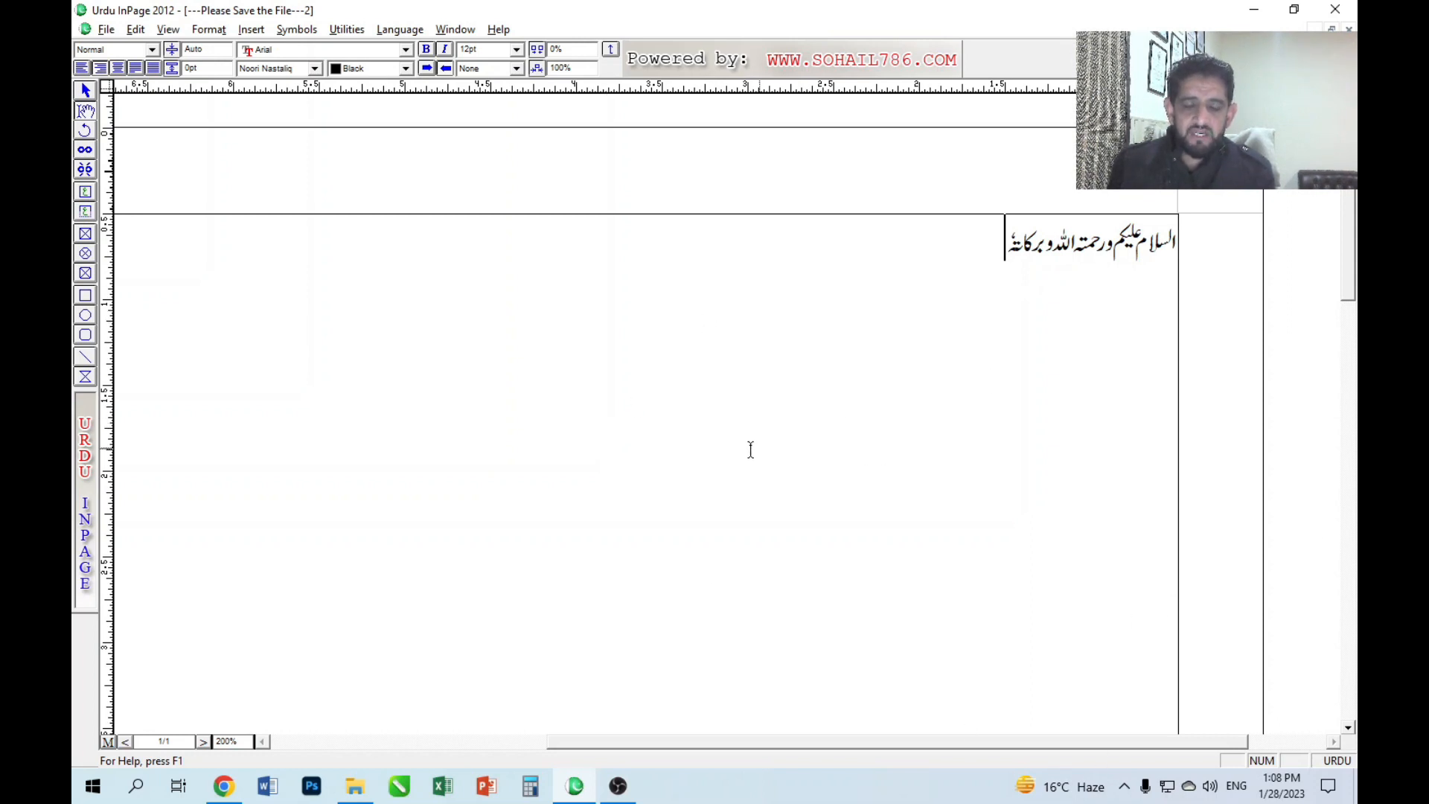
left_click_drag(740, 442, 776, 376)
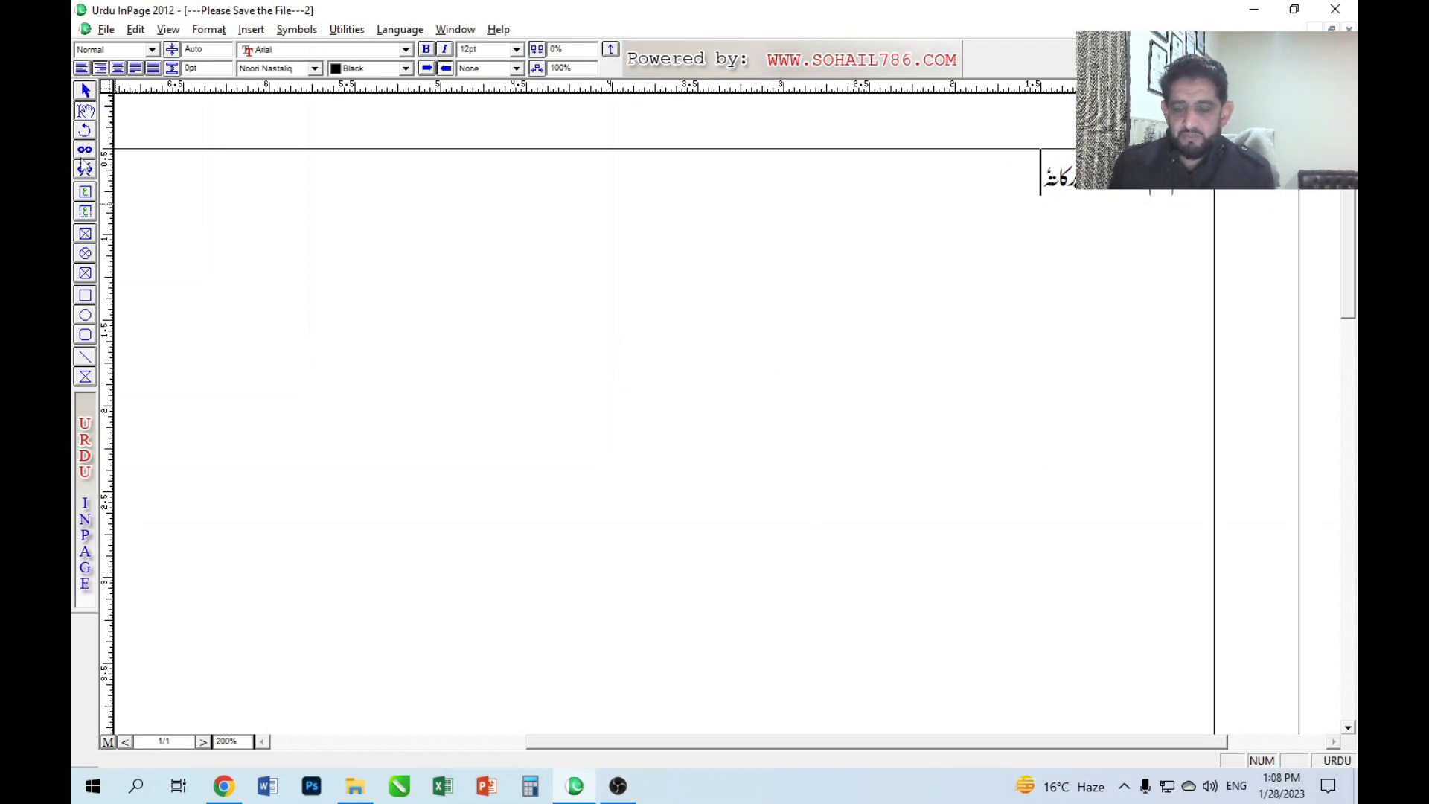
Draw a rectangular picture box about 2.15" wide and 1.23" high below the greeting line, and shift it slightly with the Pick tool.
left_click(86, 235)
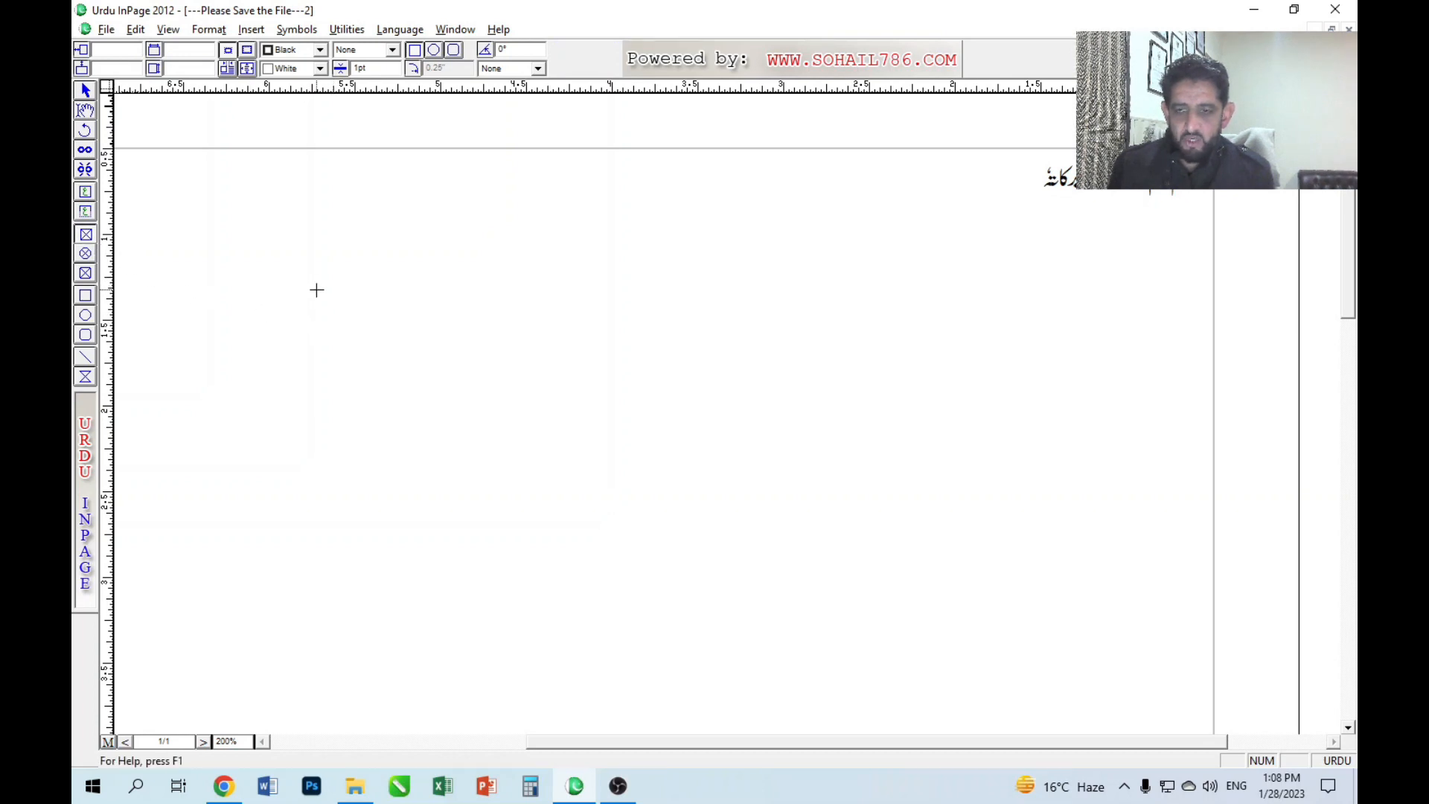
left_click_drag(316, 289, 685, 502)
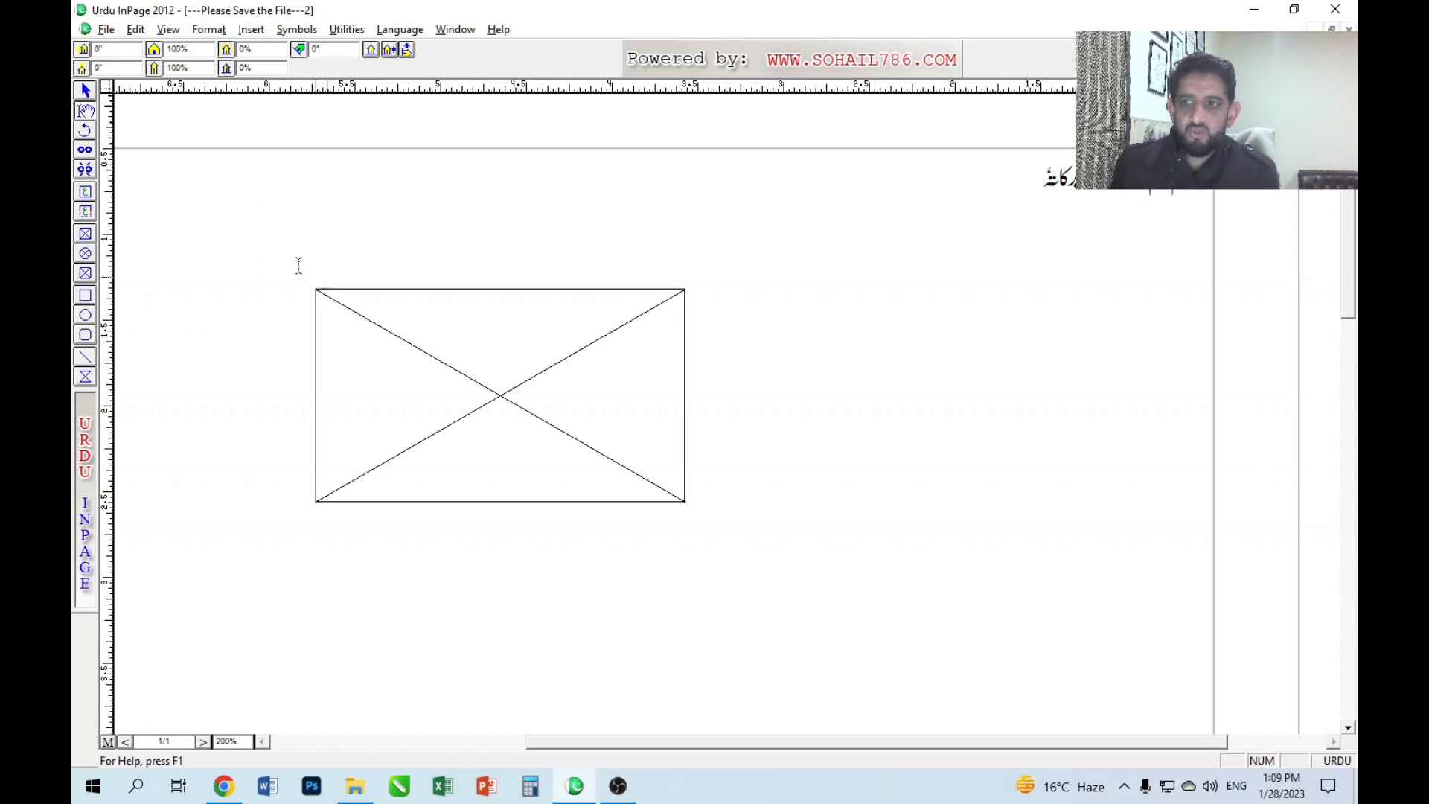
left_click(87, 96)
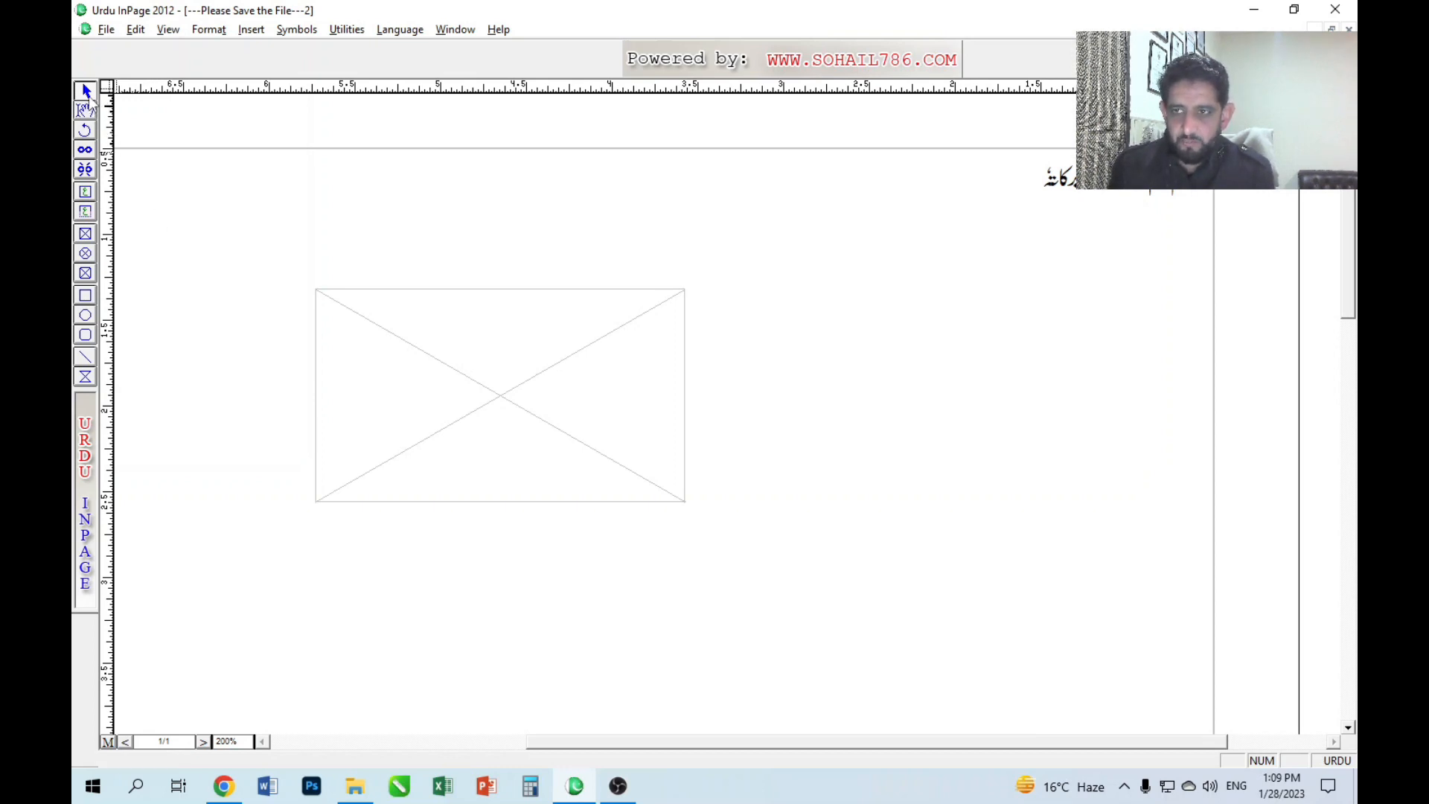
left_click_drag(445, 394, 473, 411)
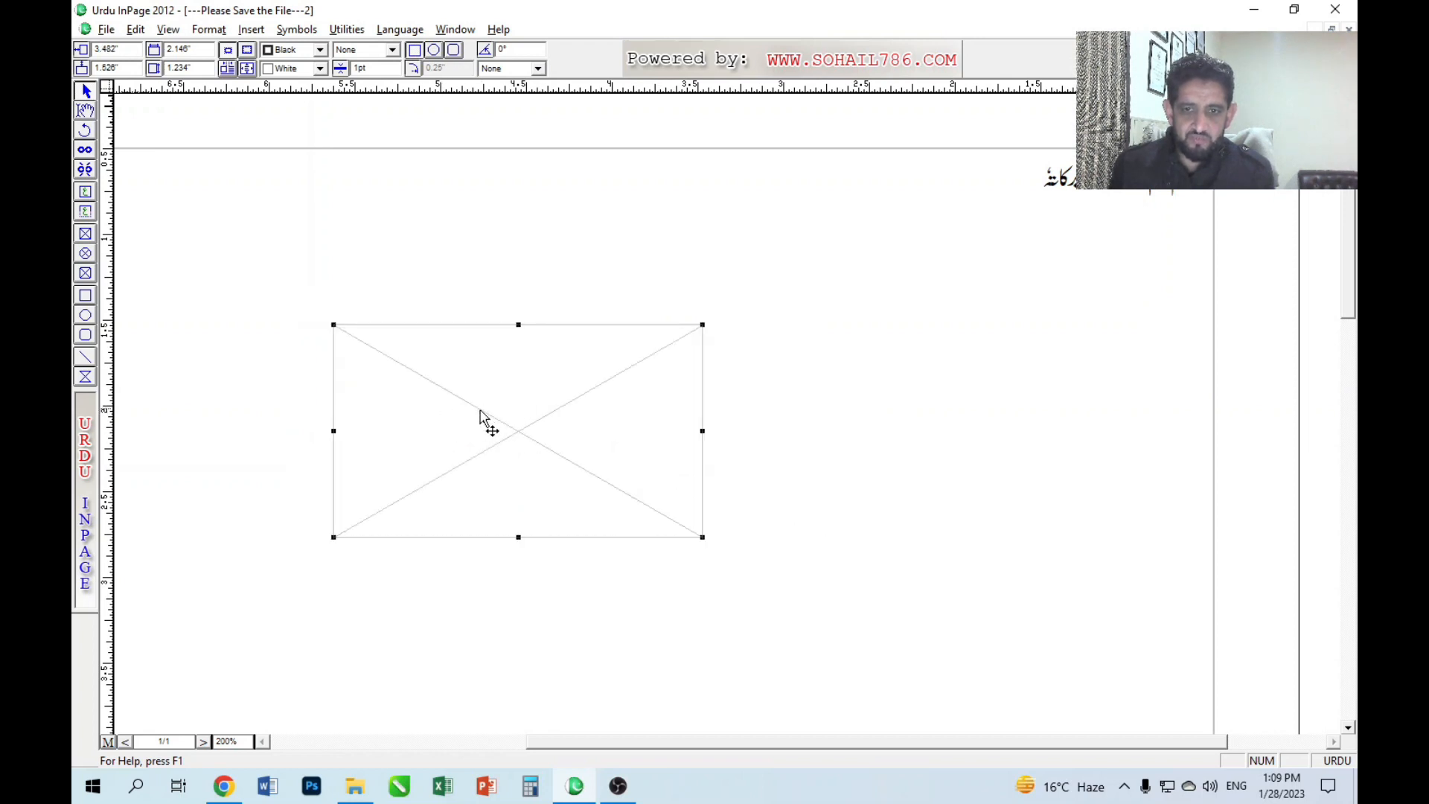
Append "۔ اللہ ایک ہے" to the end of the Urdu greeting line.
left_click(854, 248)
left_click(1028, 182)
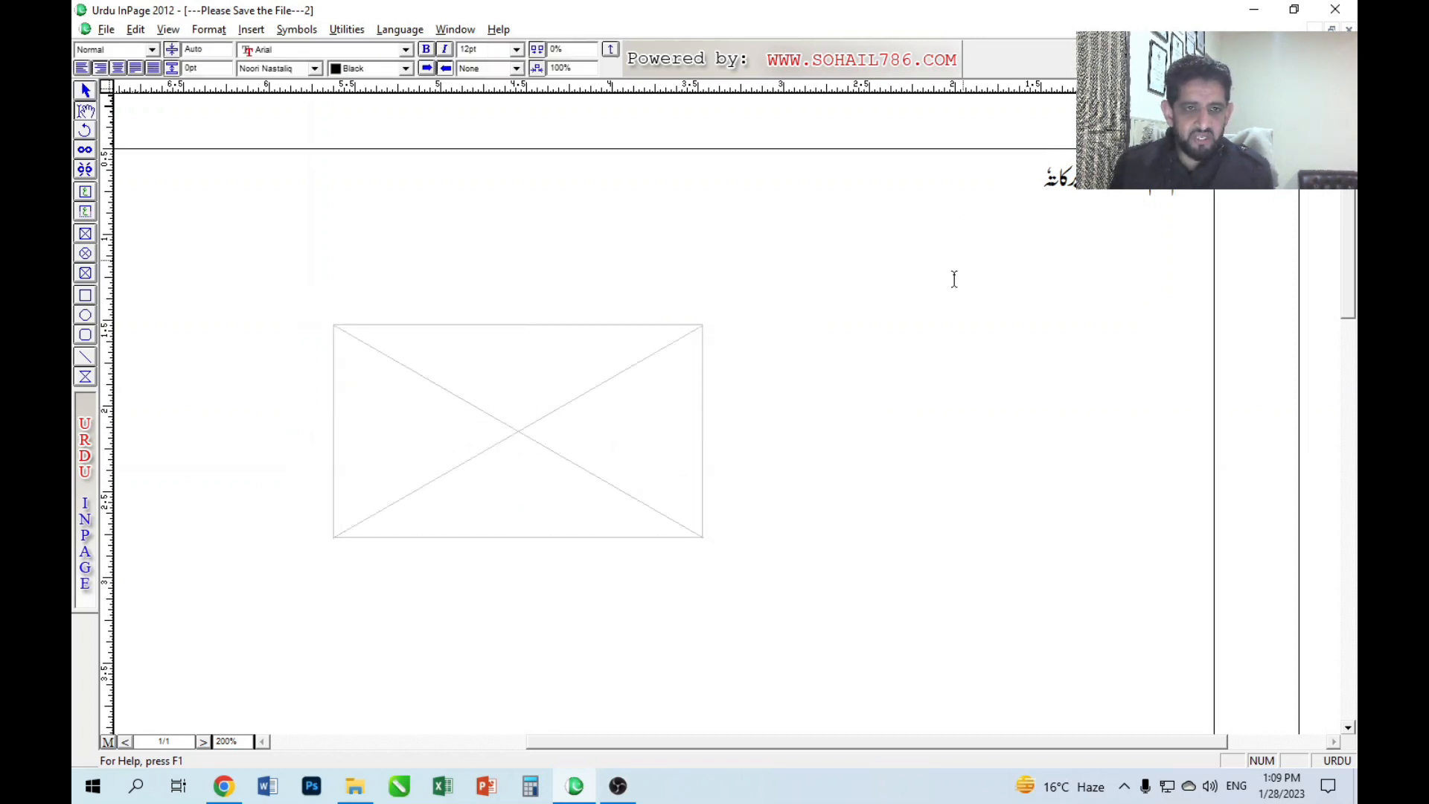
type("۔")
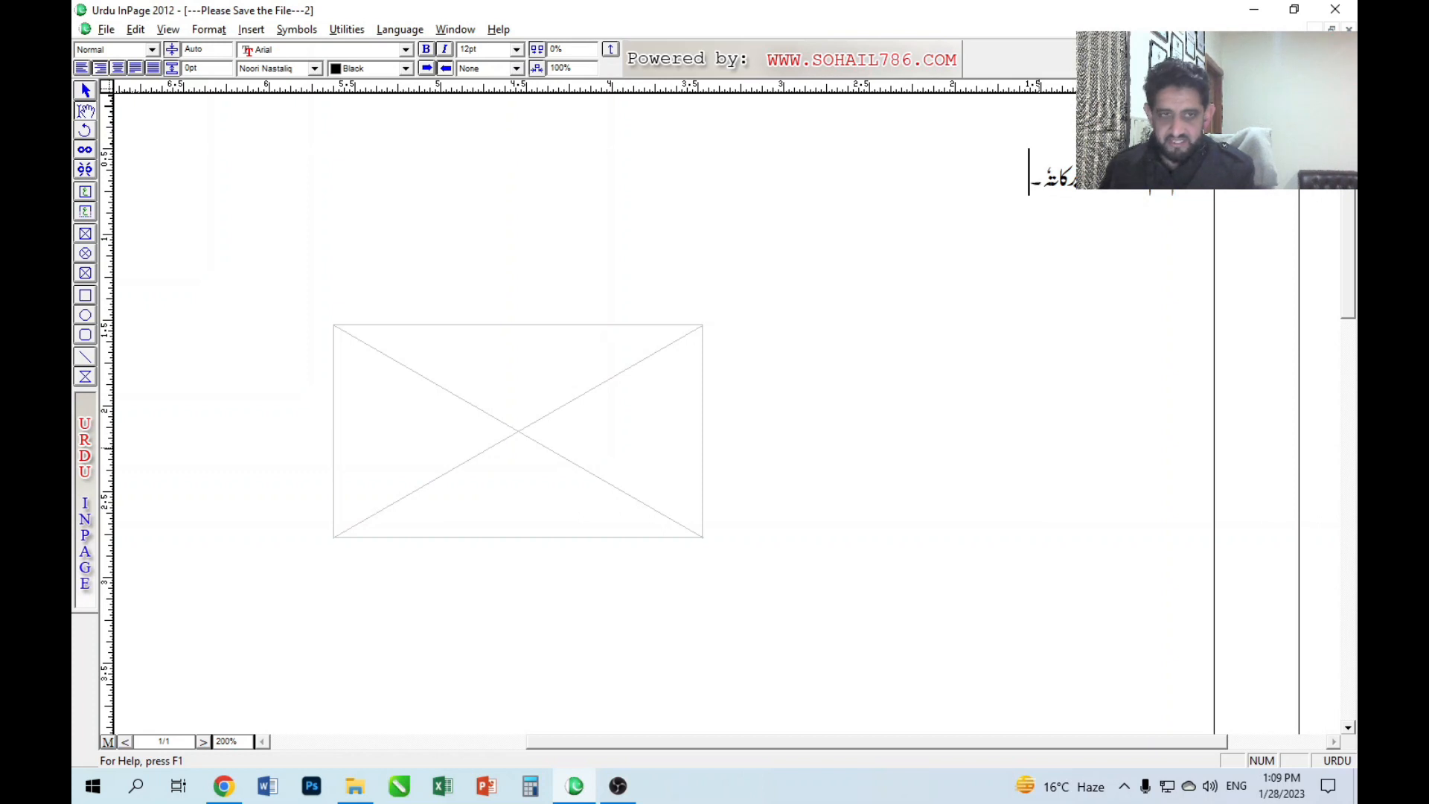
type(" اللہ ایک ہے")
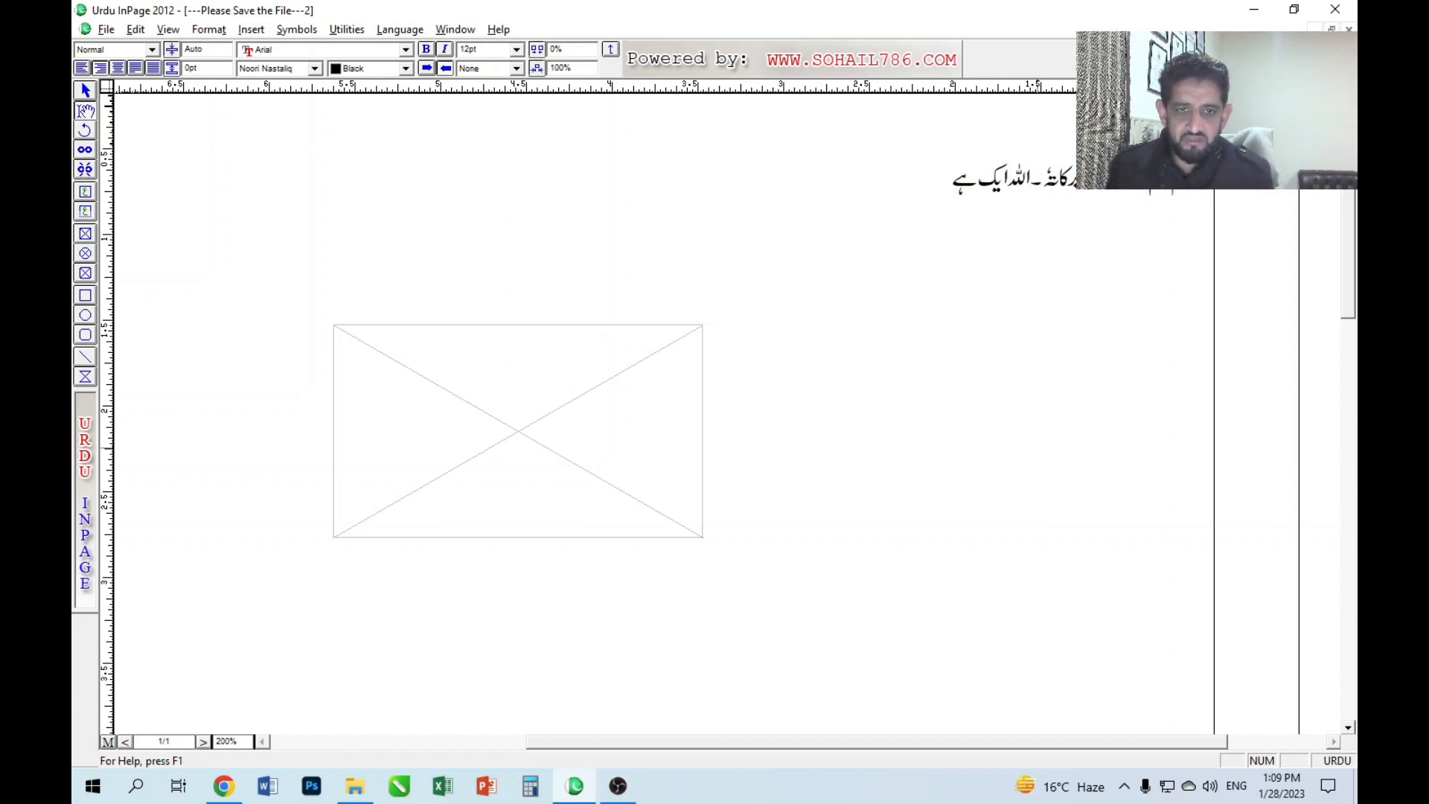
left_click(628, 395)
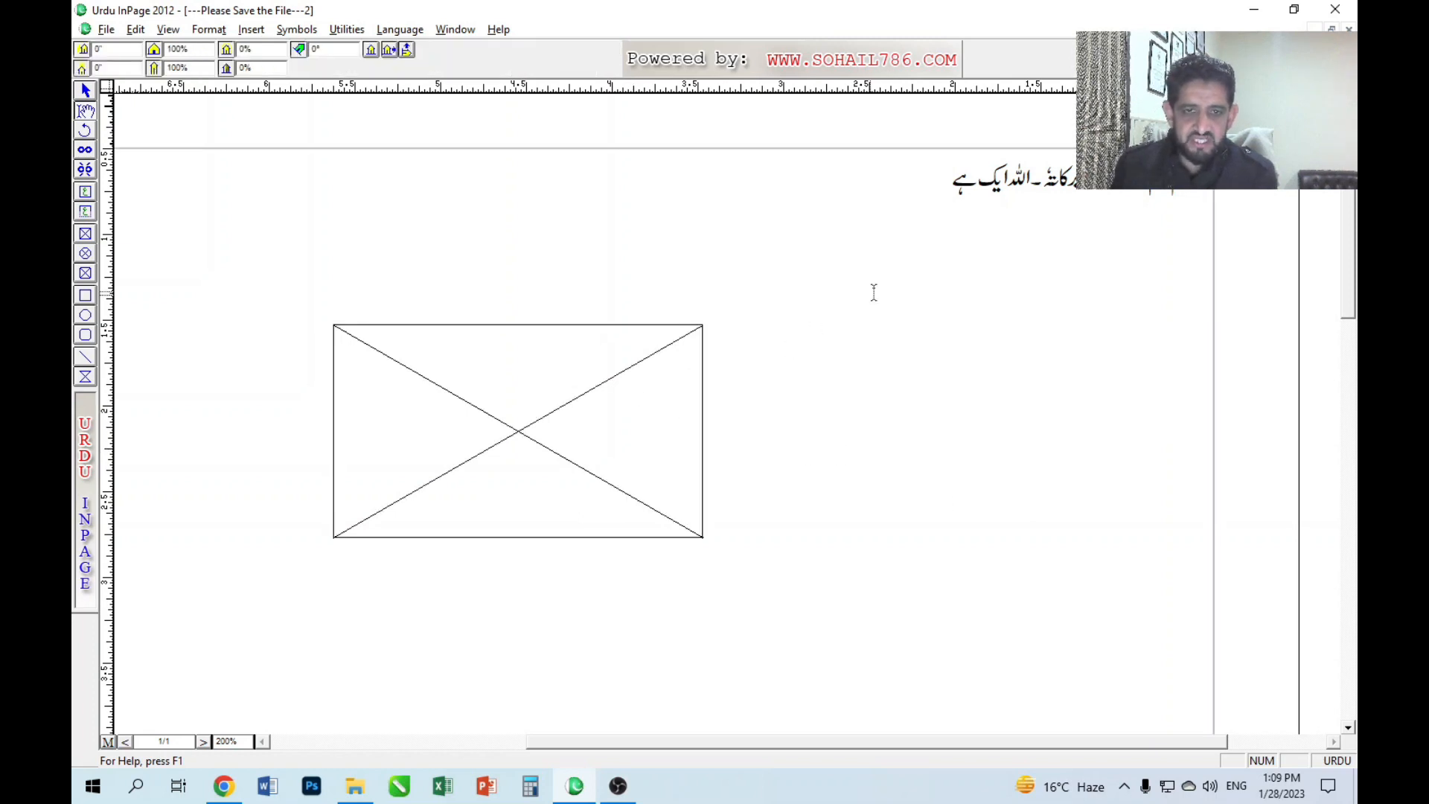
left_click(932, 212)
left_click(926, 180)
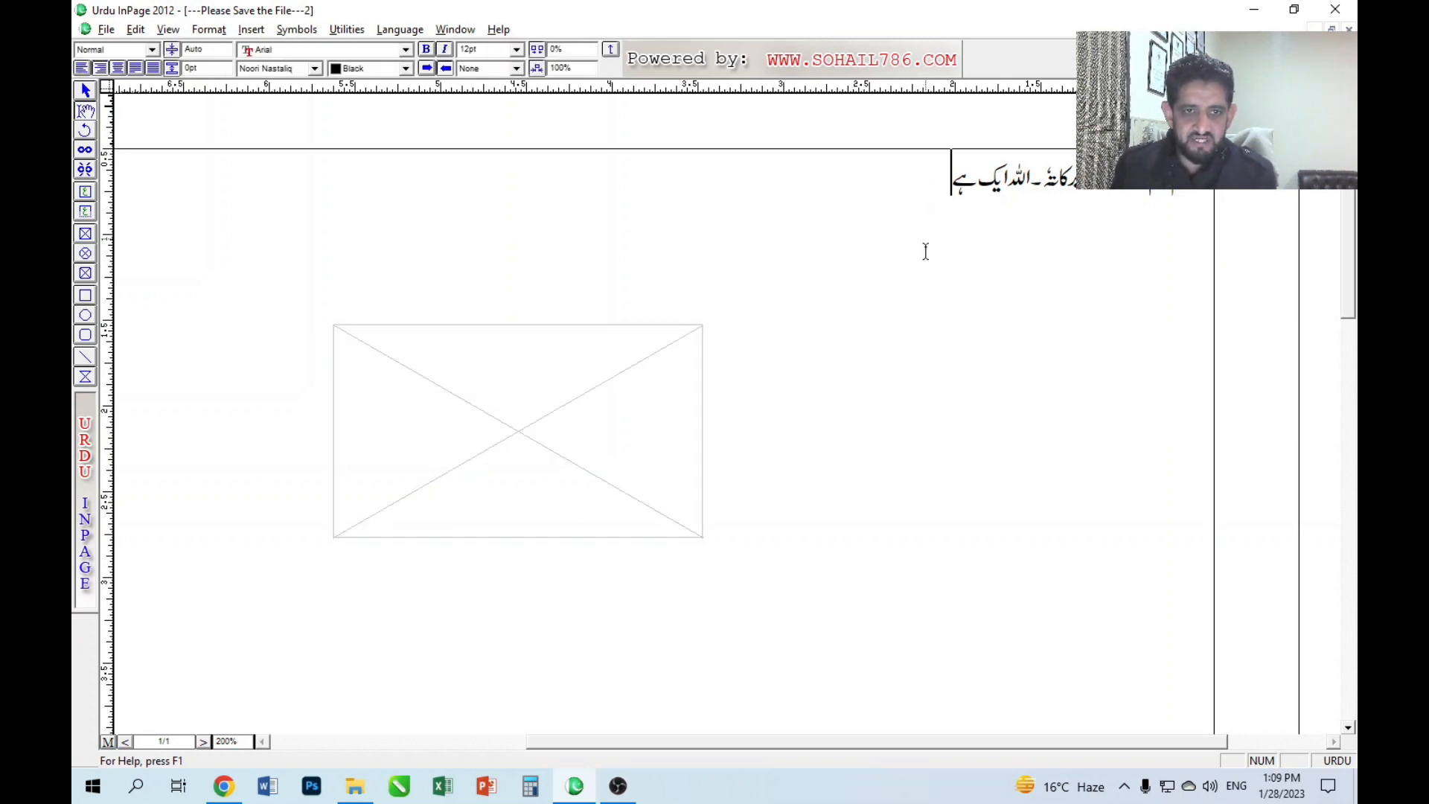
left_click(932, 307)
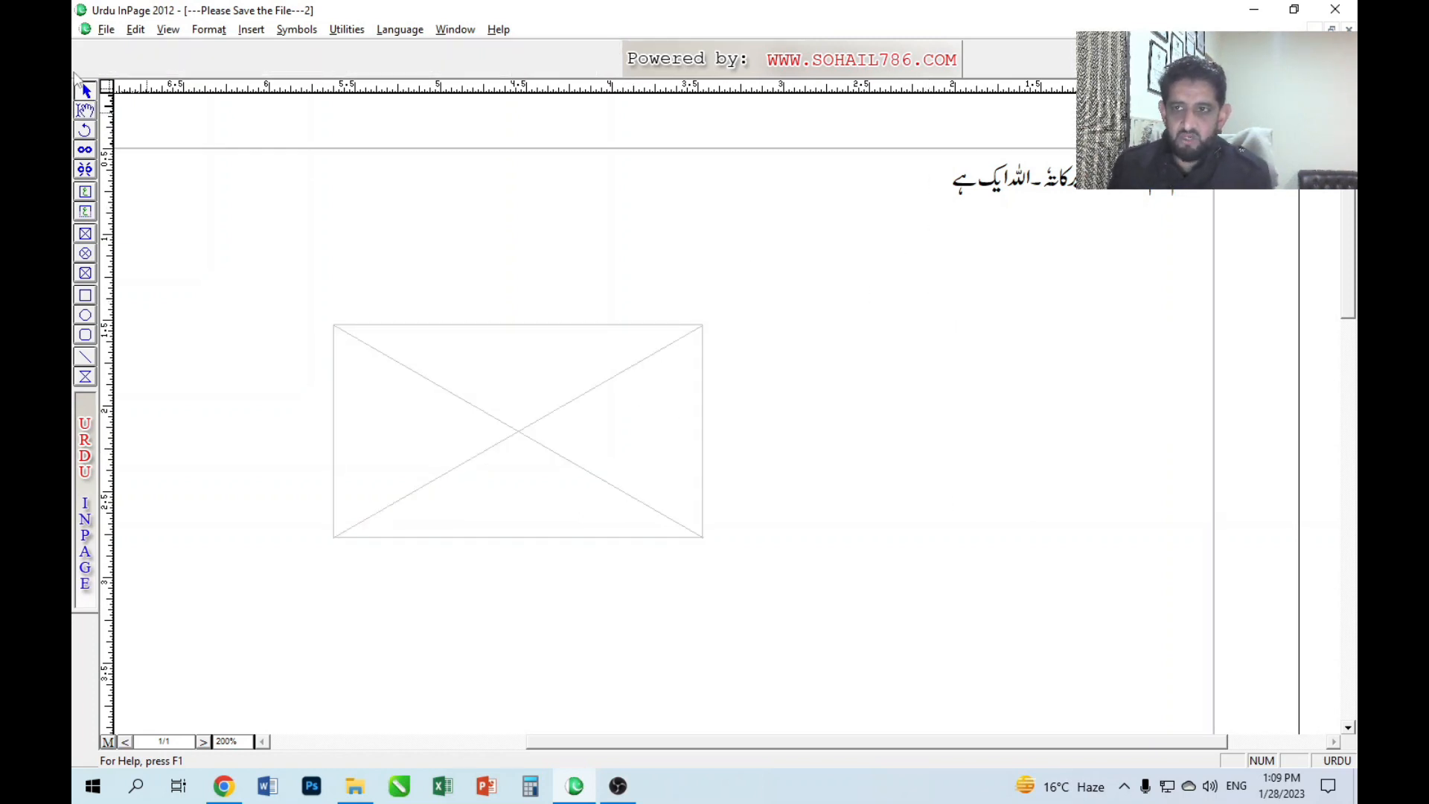
Reposition the picture box with the Pick tool to about 3.53" horizontally and 1.64" vertically.
left_click(432, 355)
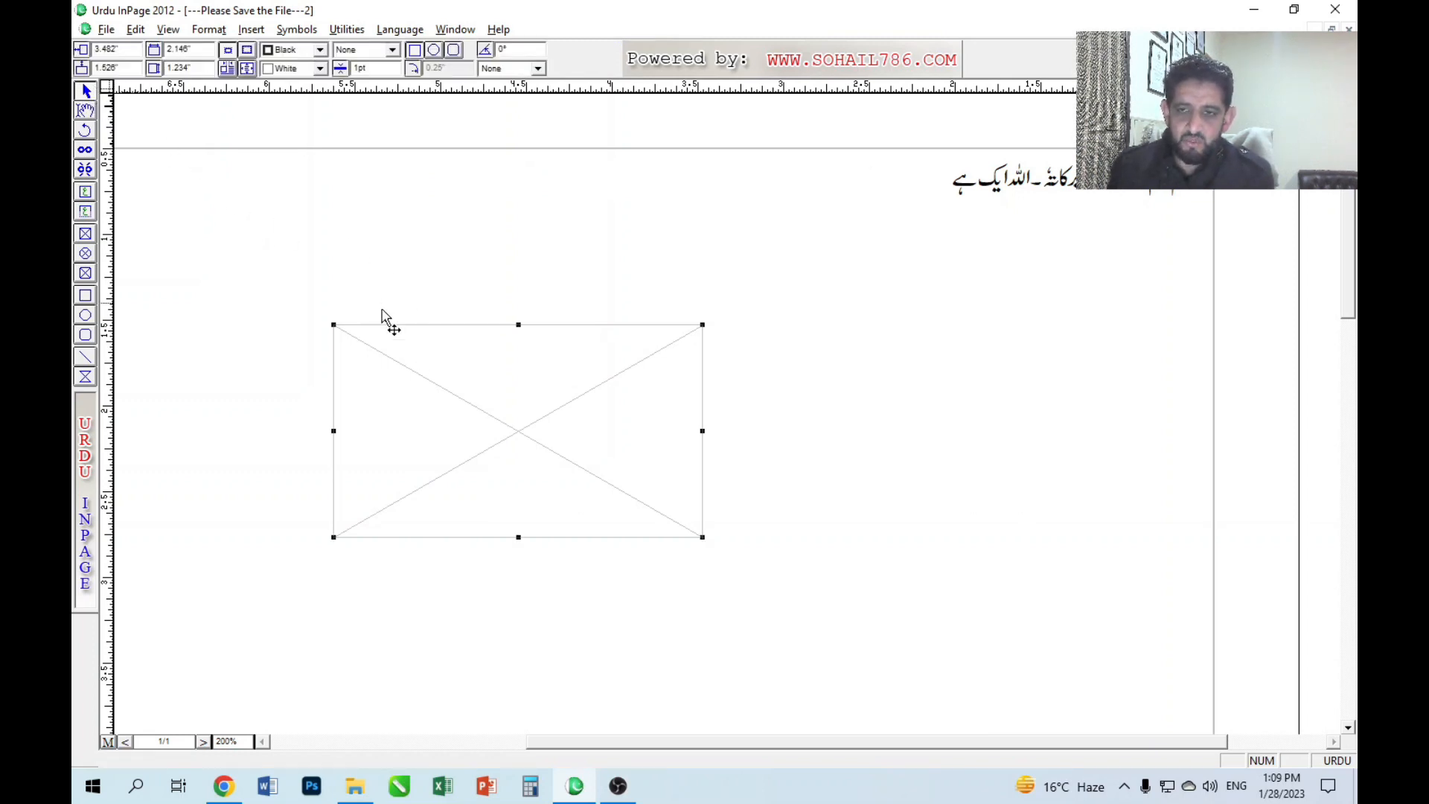
left_click_drag(536, 418, 574, 405)
left_click_drag(676, 425, 539, 456)
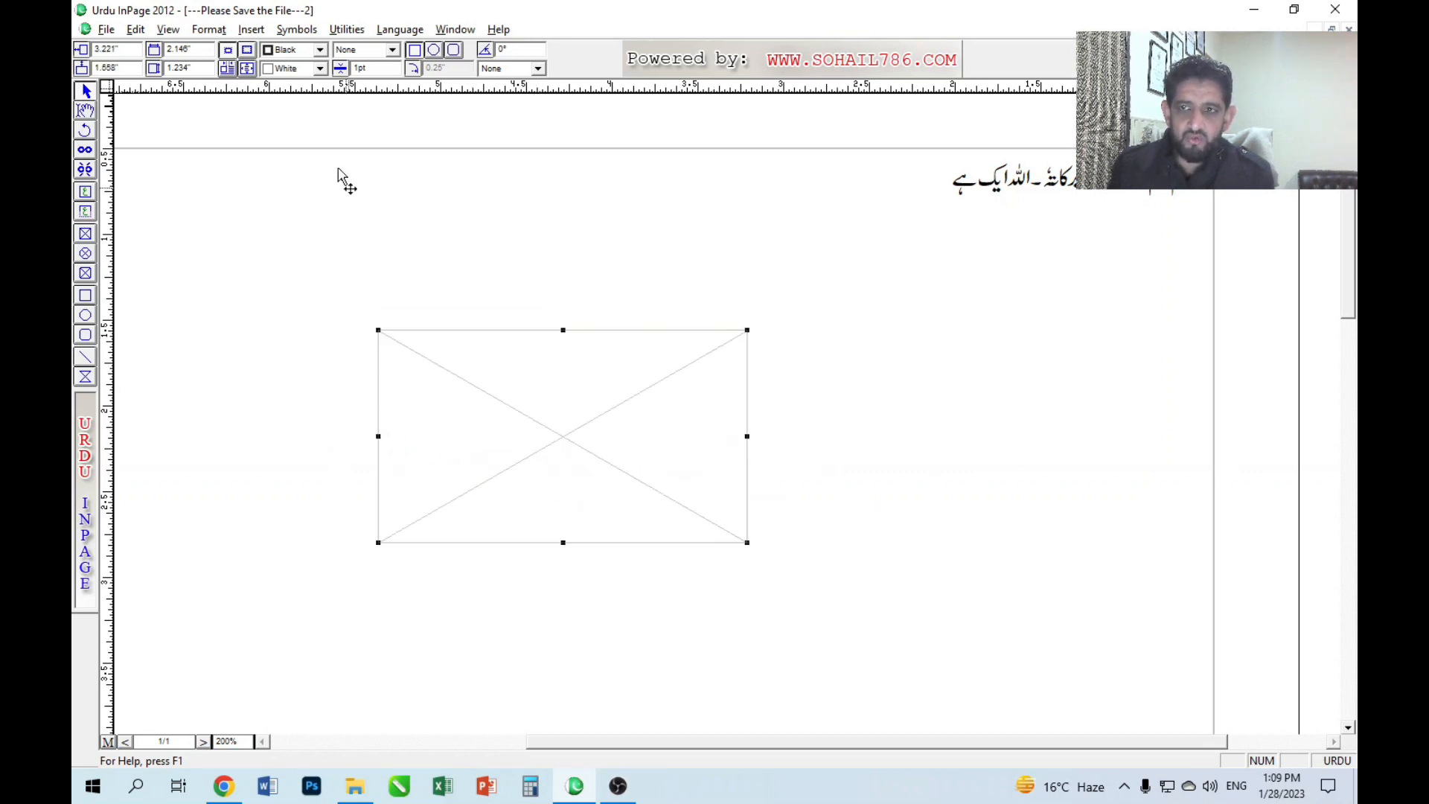
left_click_drag(511, 395, 456, 408)
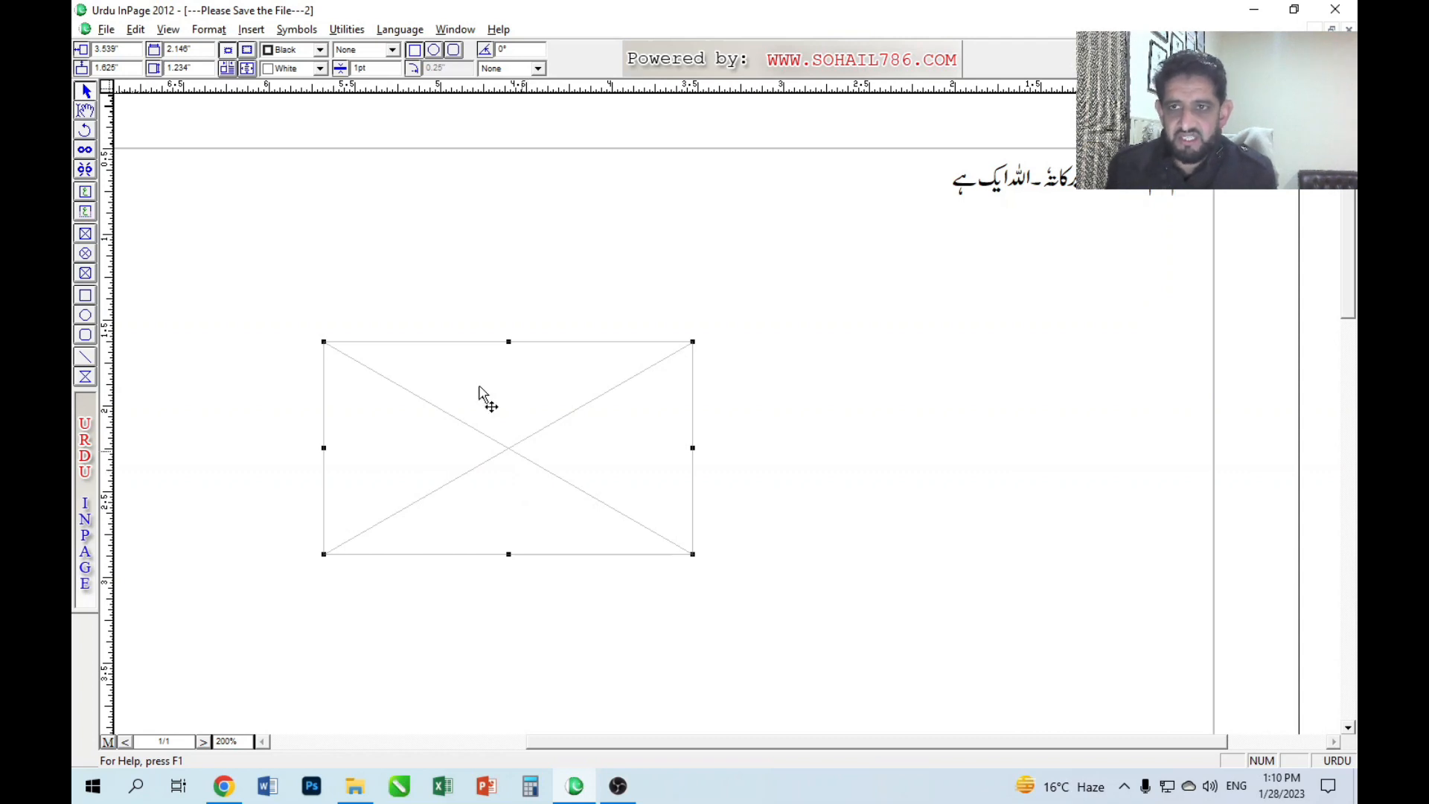
left_click_drag(501, 410, 489, 376)
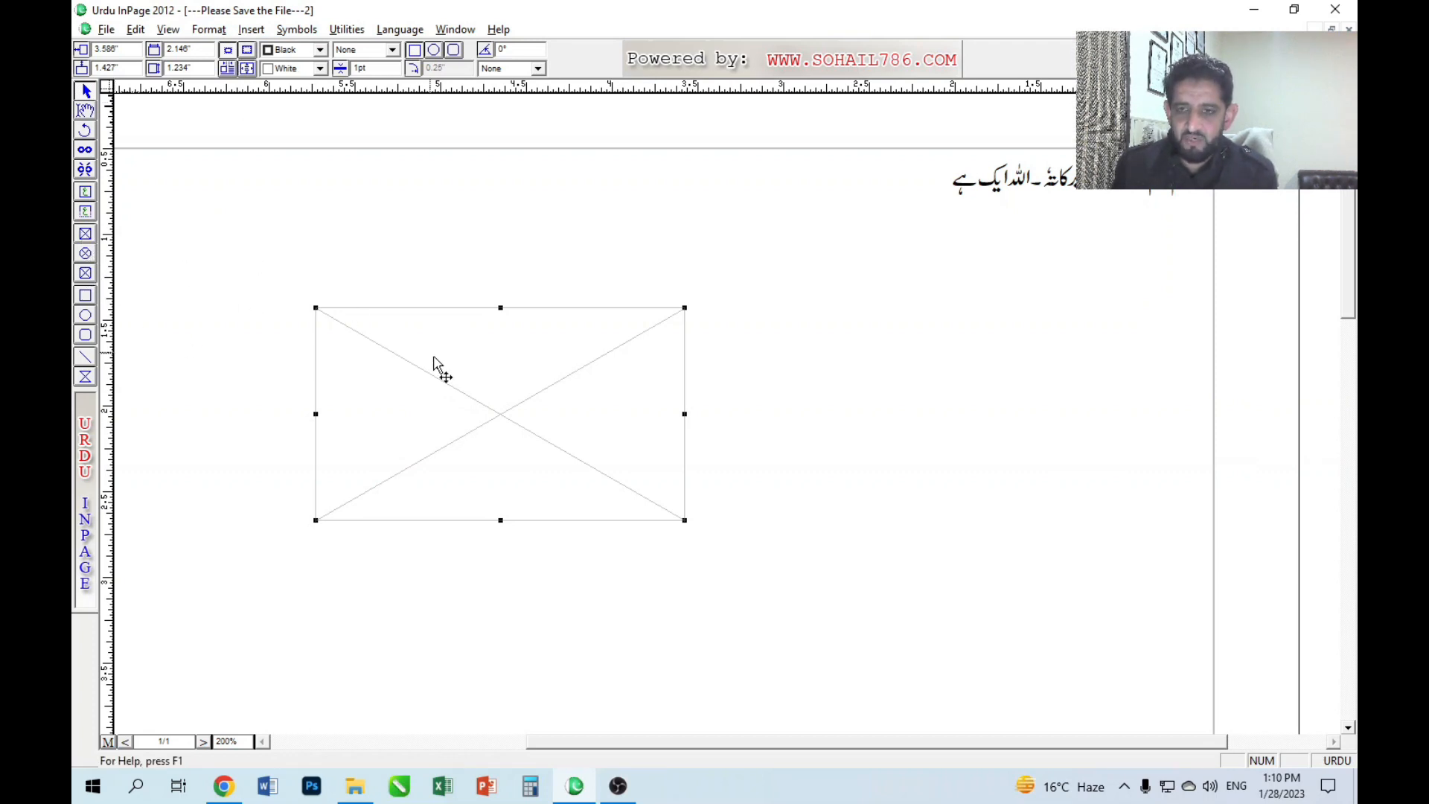
left_click_drag(467, 379, 444, 346)
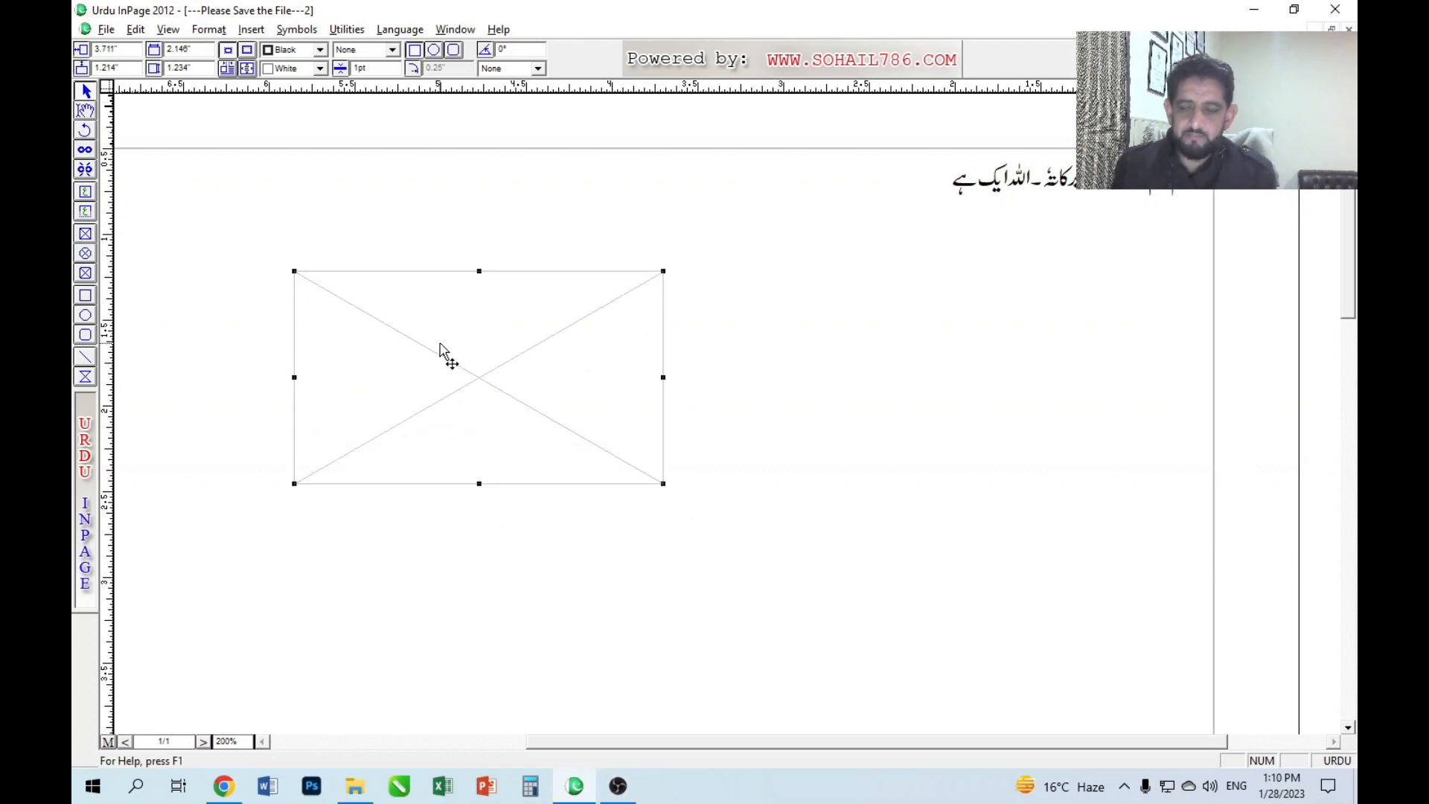
left_click_drag(453, 351, 474, 415)
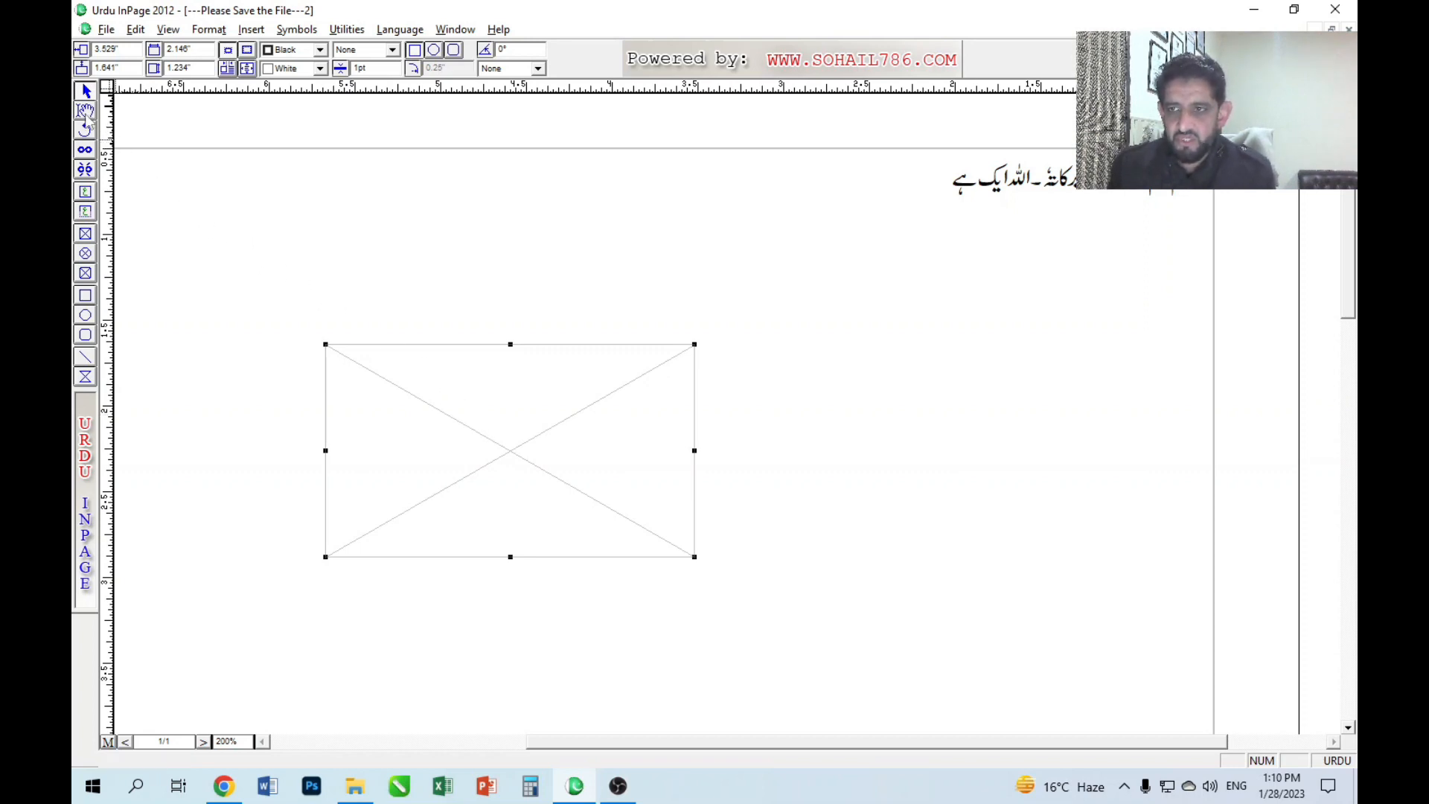
Review the Ctrl + 2 entry on the Ibeam Tool / Page Movement Tool in the Course of Inpage document.
key("ctrl+Tab")
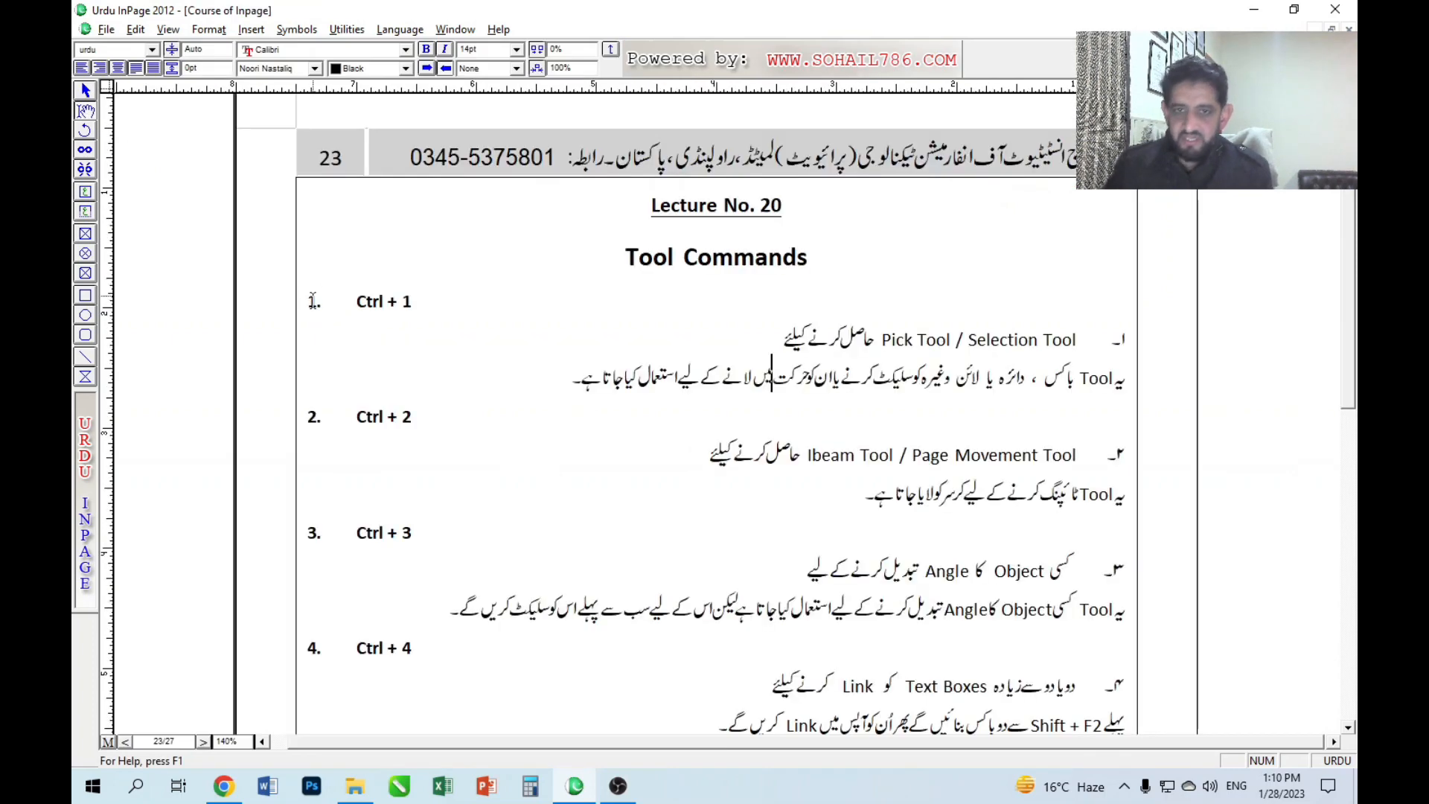
scroll(726, 492, "down", 1)
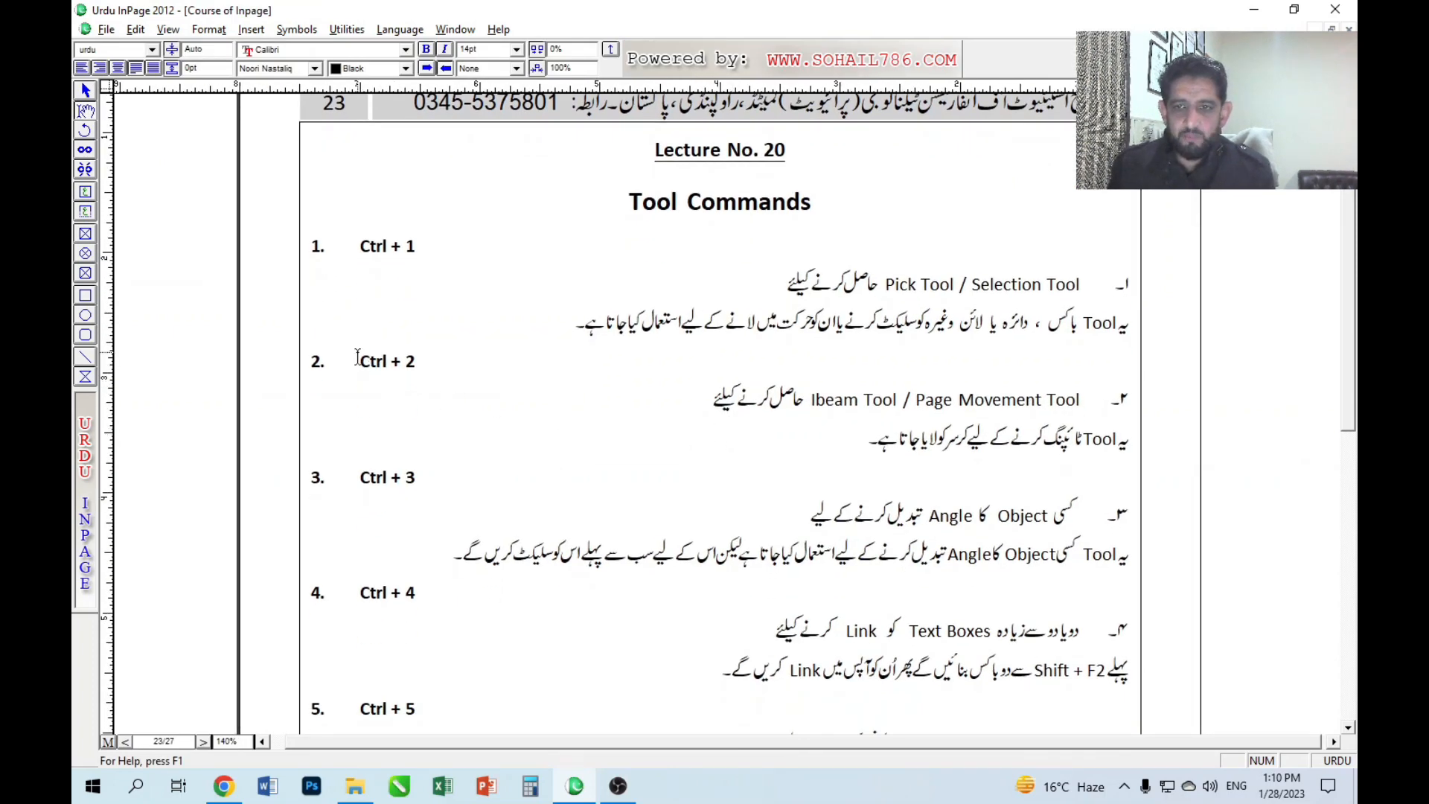
left_click_drag(357, 365, 412, 372)
left_click(389, 371)
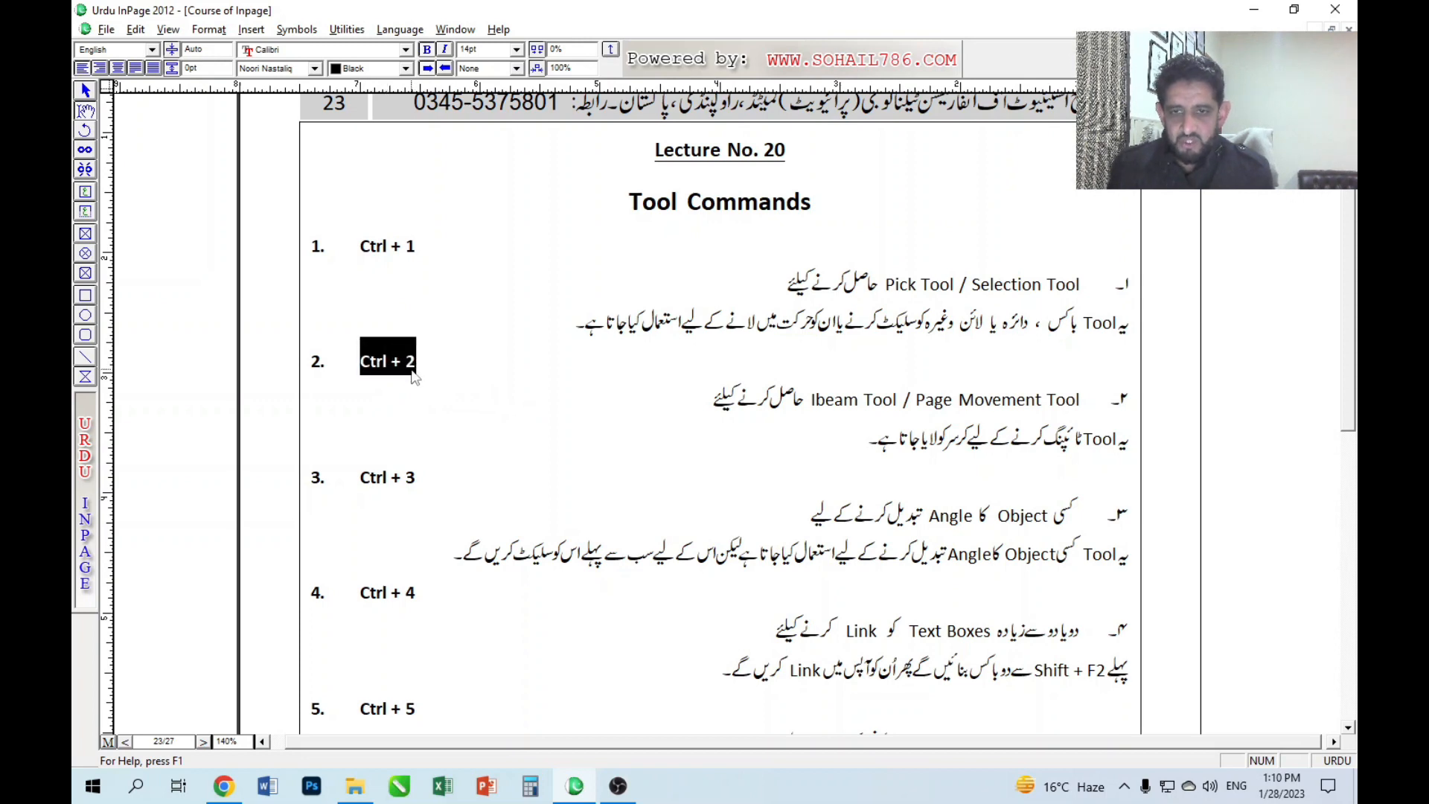
left_click(821, 402)
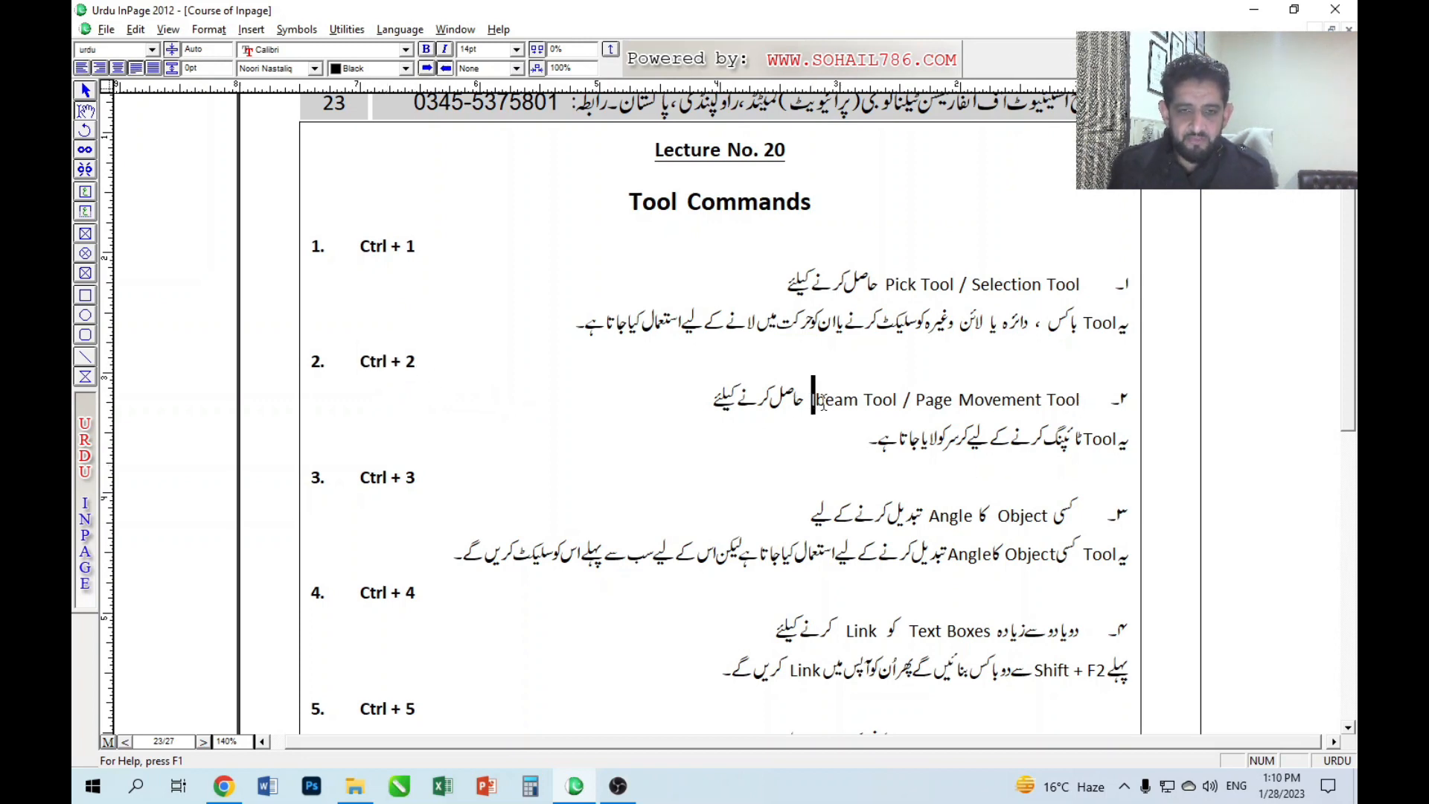
left_click_drag(815, 402, 1071, 406)
left_click(1081, 408)
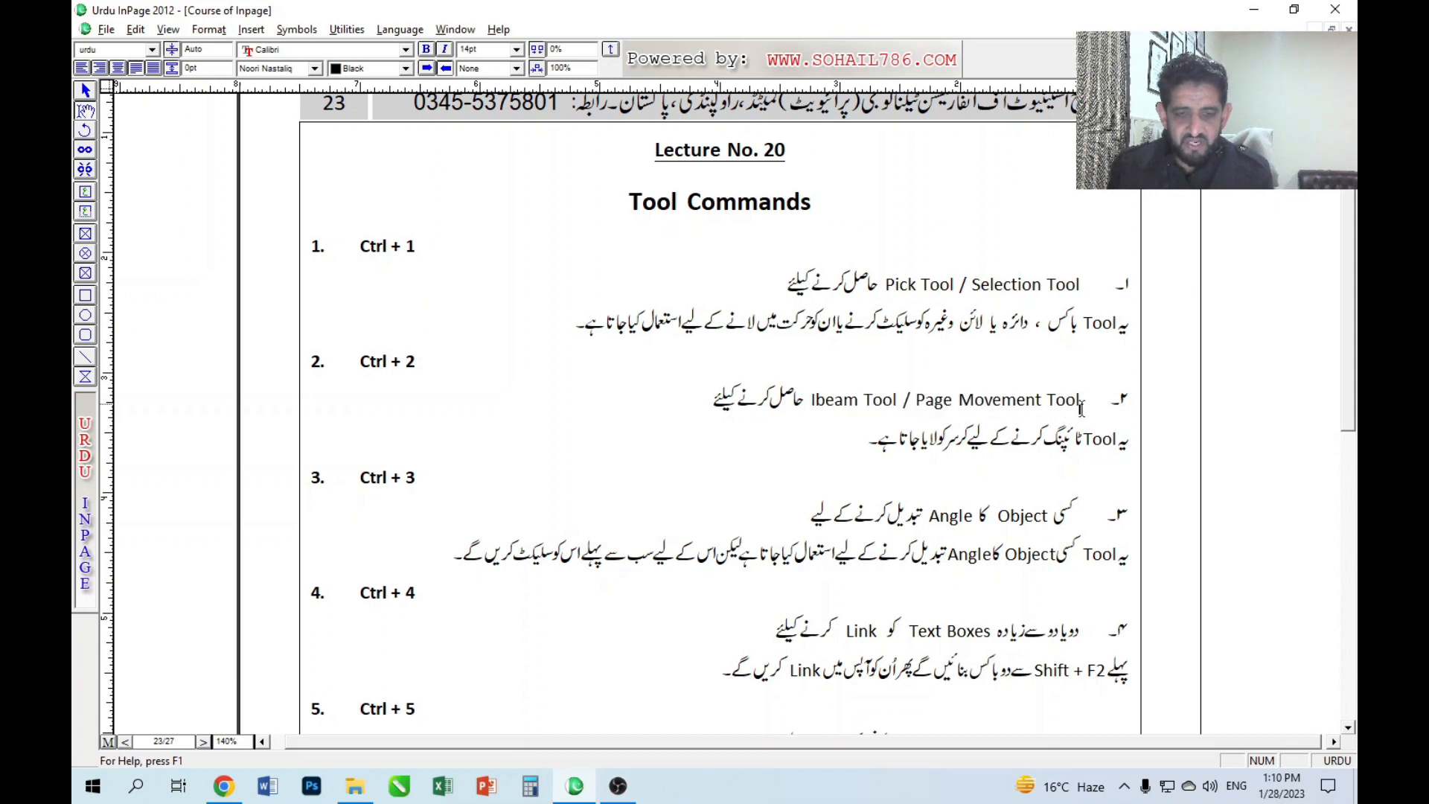
triple_click(1044, 443)
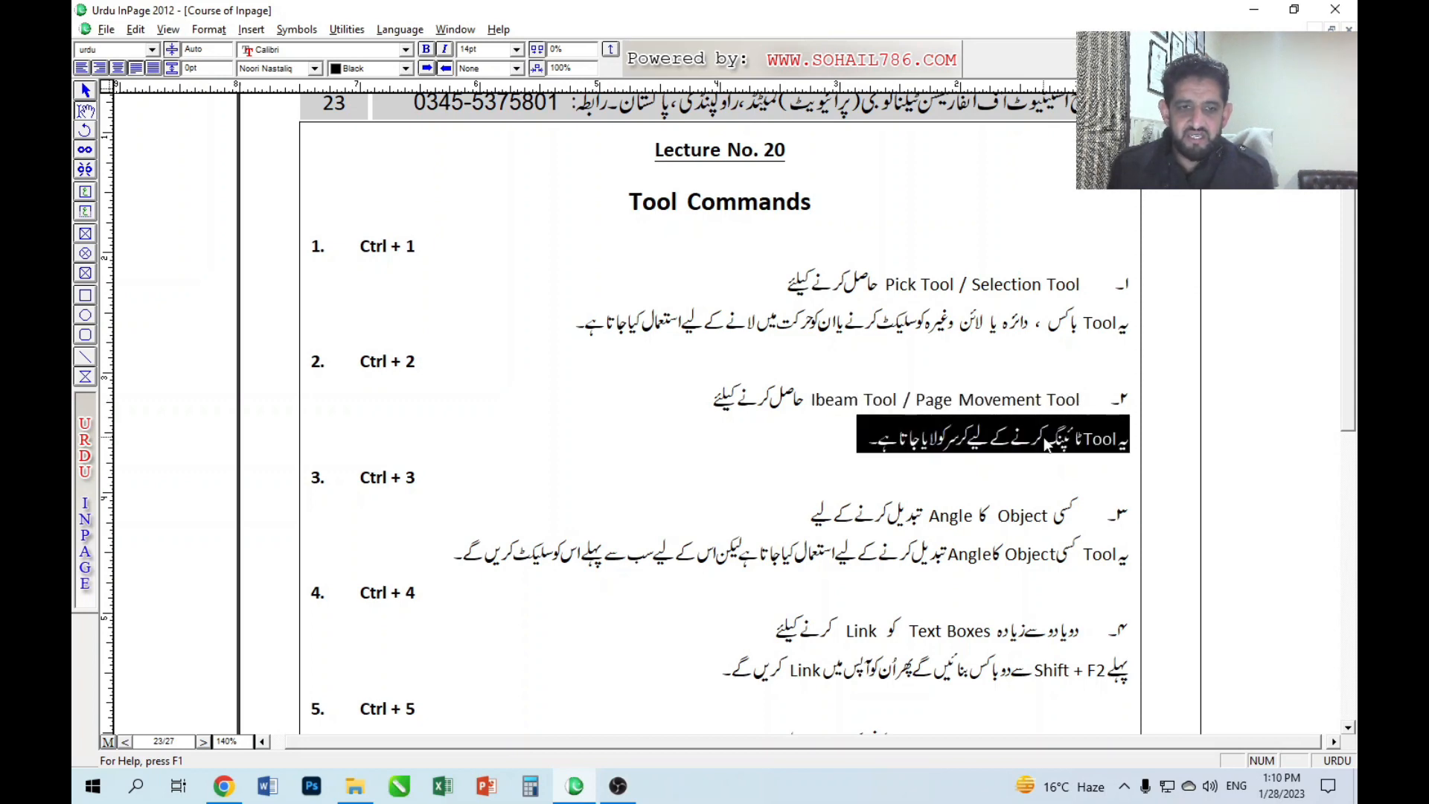
left_click(944, 454)
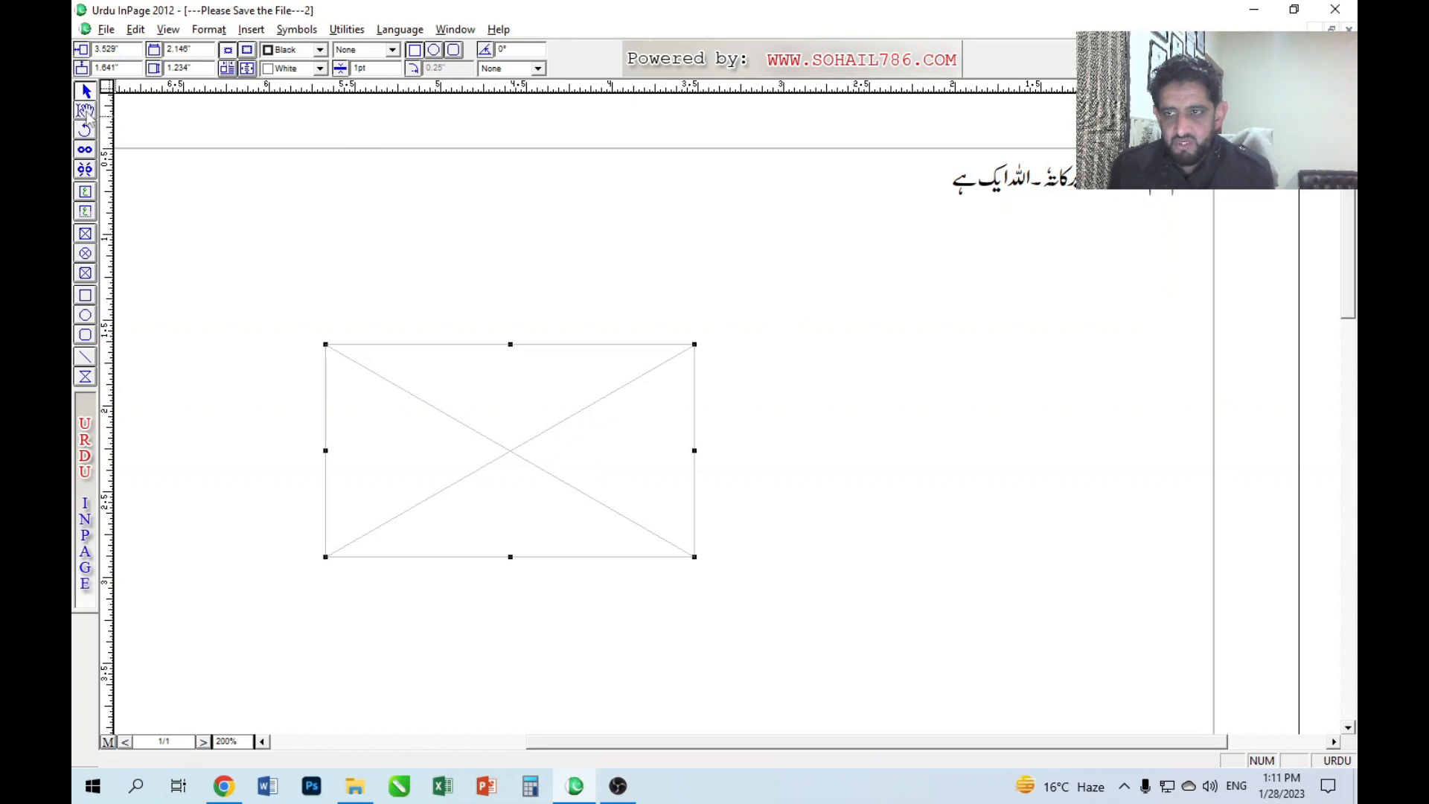
Select the entire Urdu line with the Ibeam tool in the unsaved document, and clear the selection.
left_click(781, 317)
left_click(872, 214)
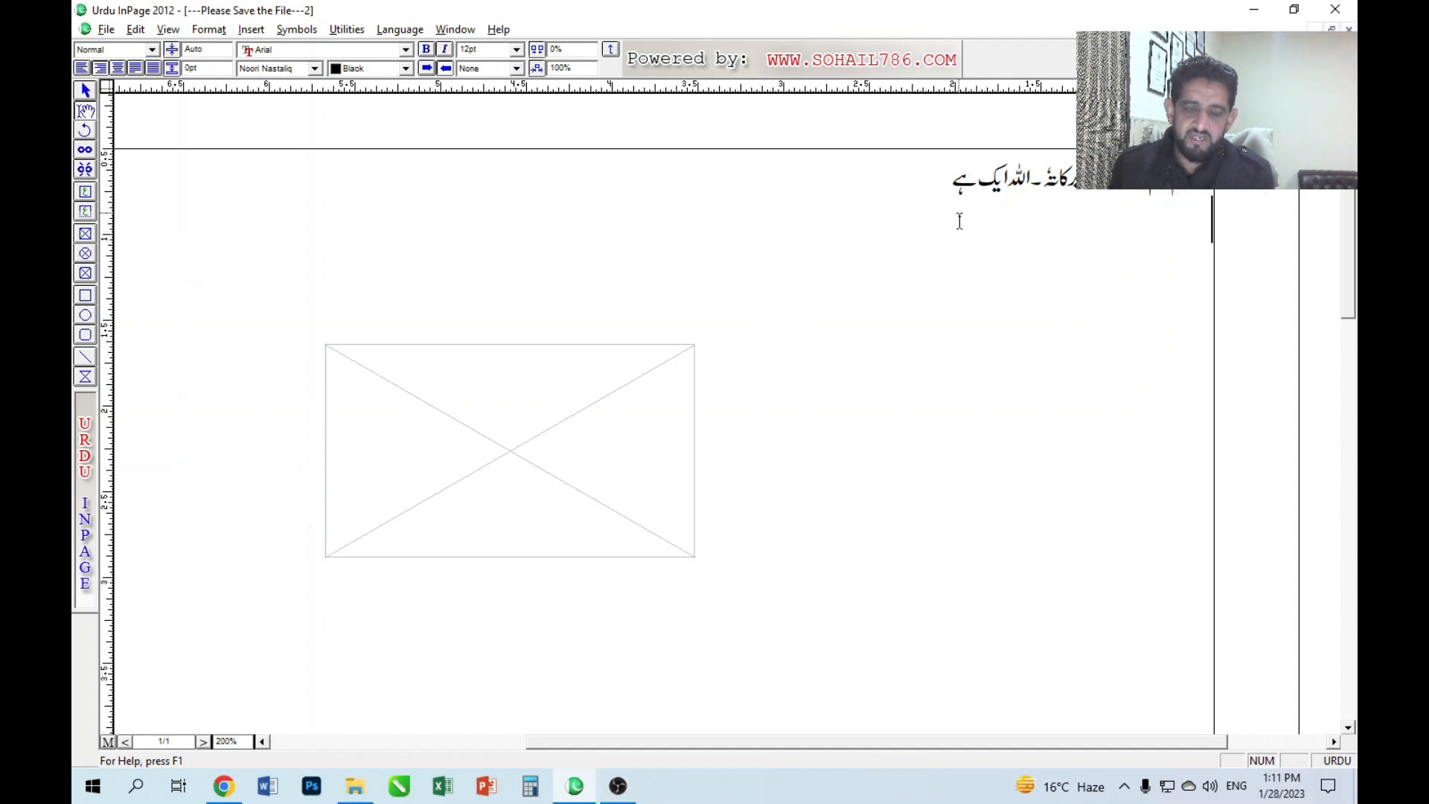
left_click_drag(1022, 252, 998, 296)
left_click_drag(909, 228, 1155, 227)
left_click(1002, 236)
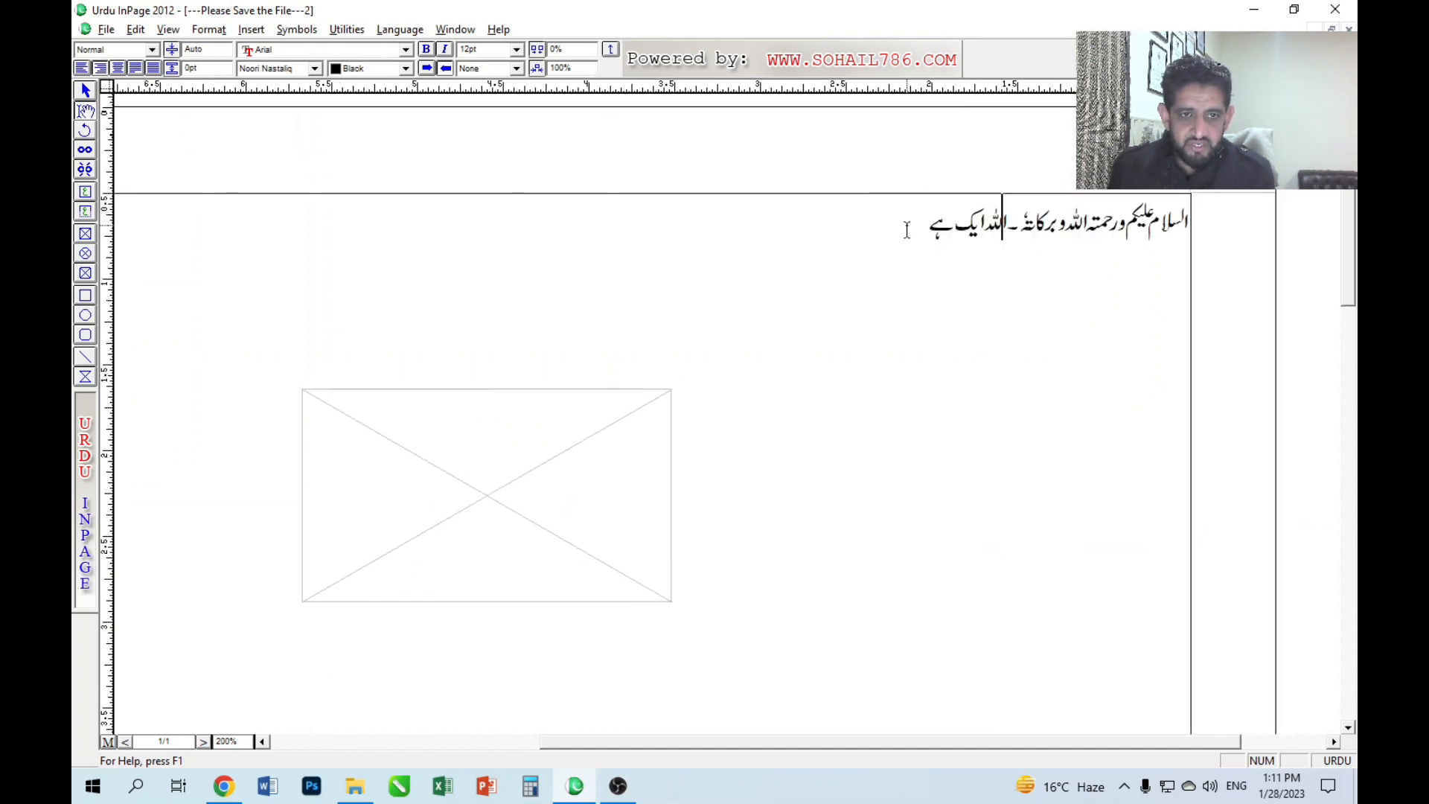
left_click_drag(907, 229, 1191, 227)
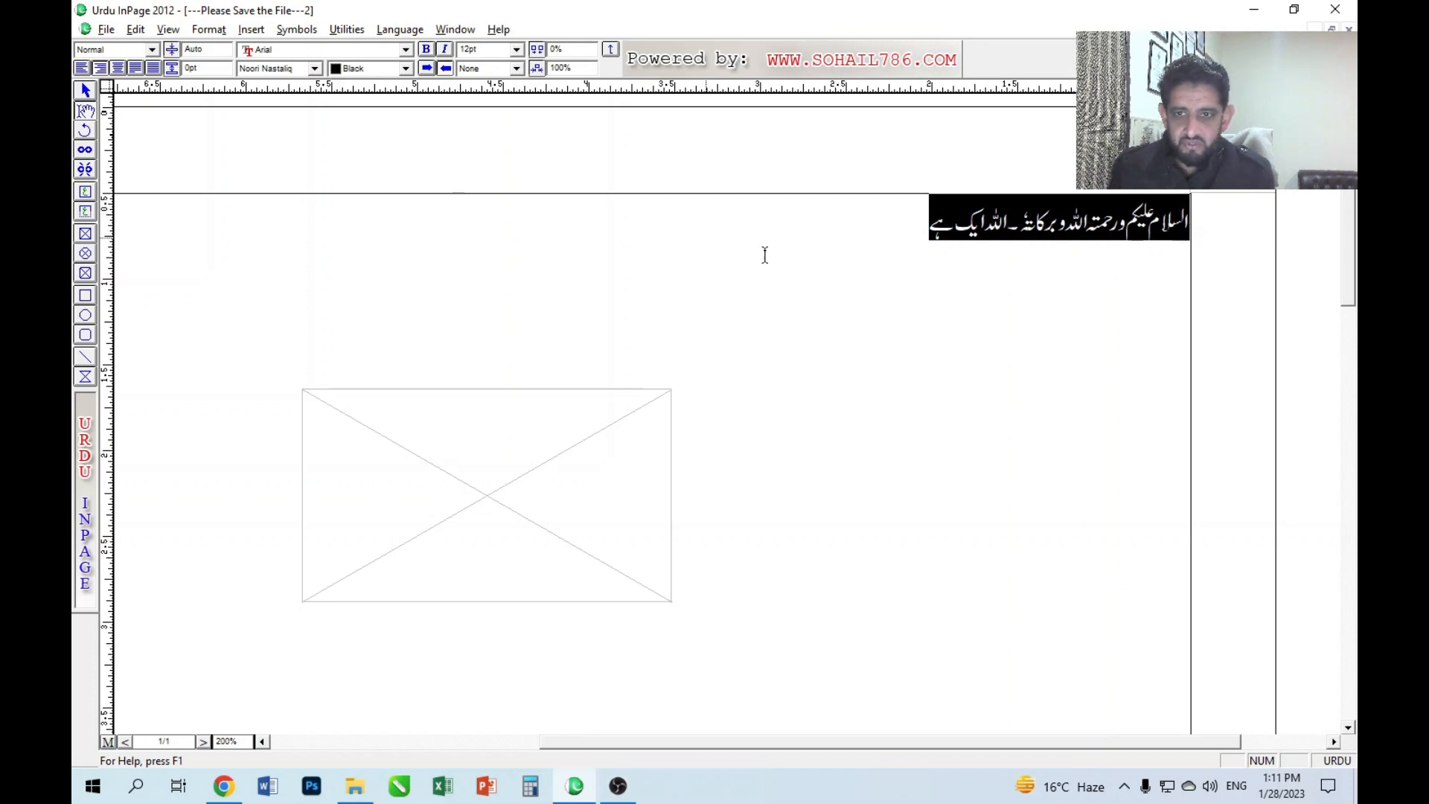
left_click(887, 253)
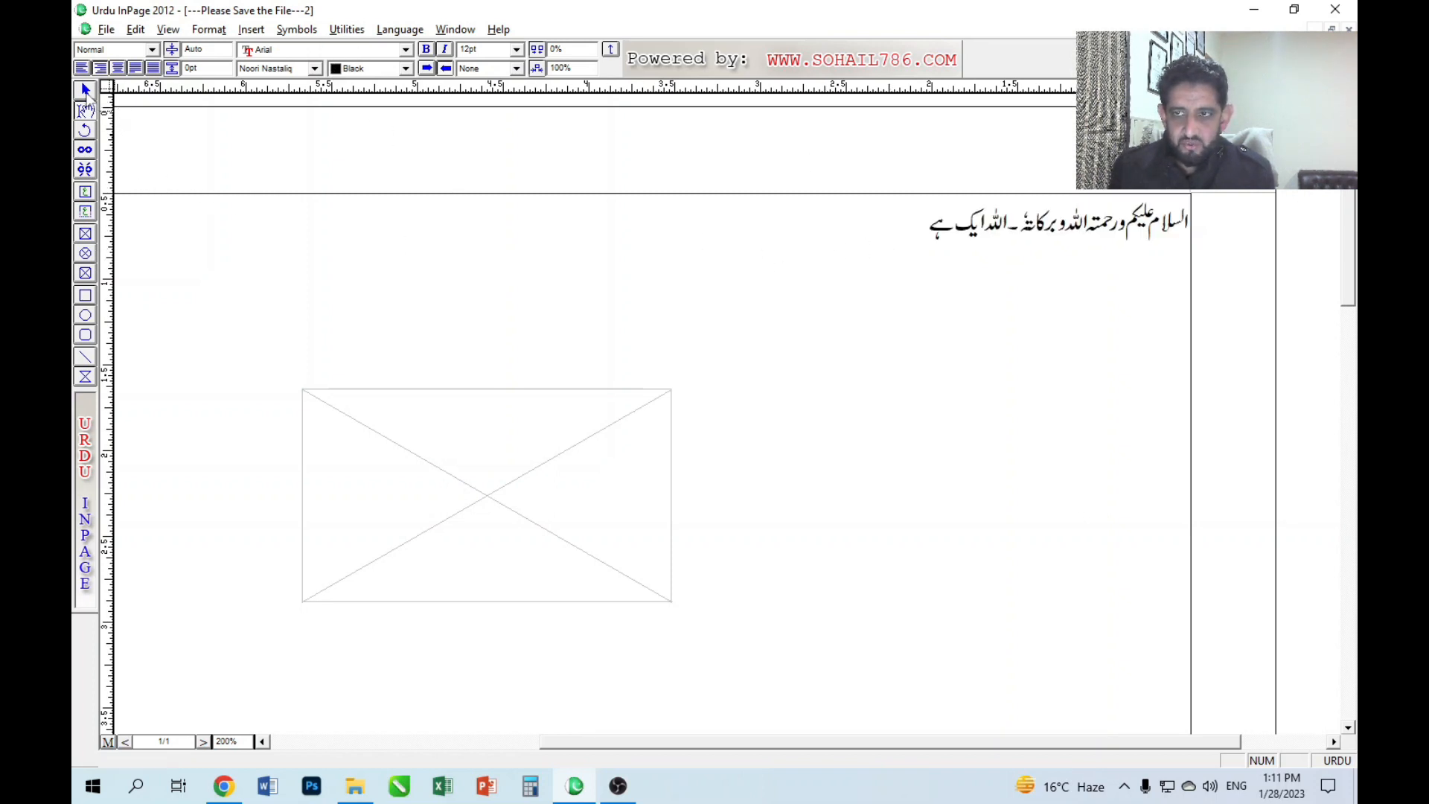
Select the picture box with the Pick tool, and place the text cursor before ہے in the Urdu line using the Ibeam tool.
left_click(85, 90)
left_click(409, 431)
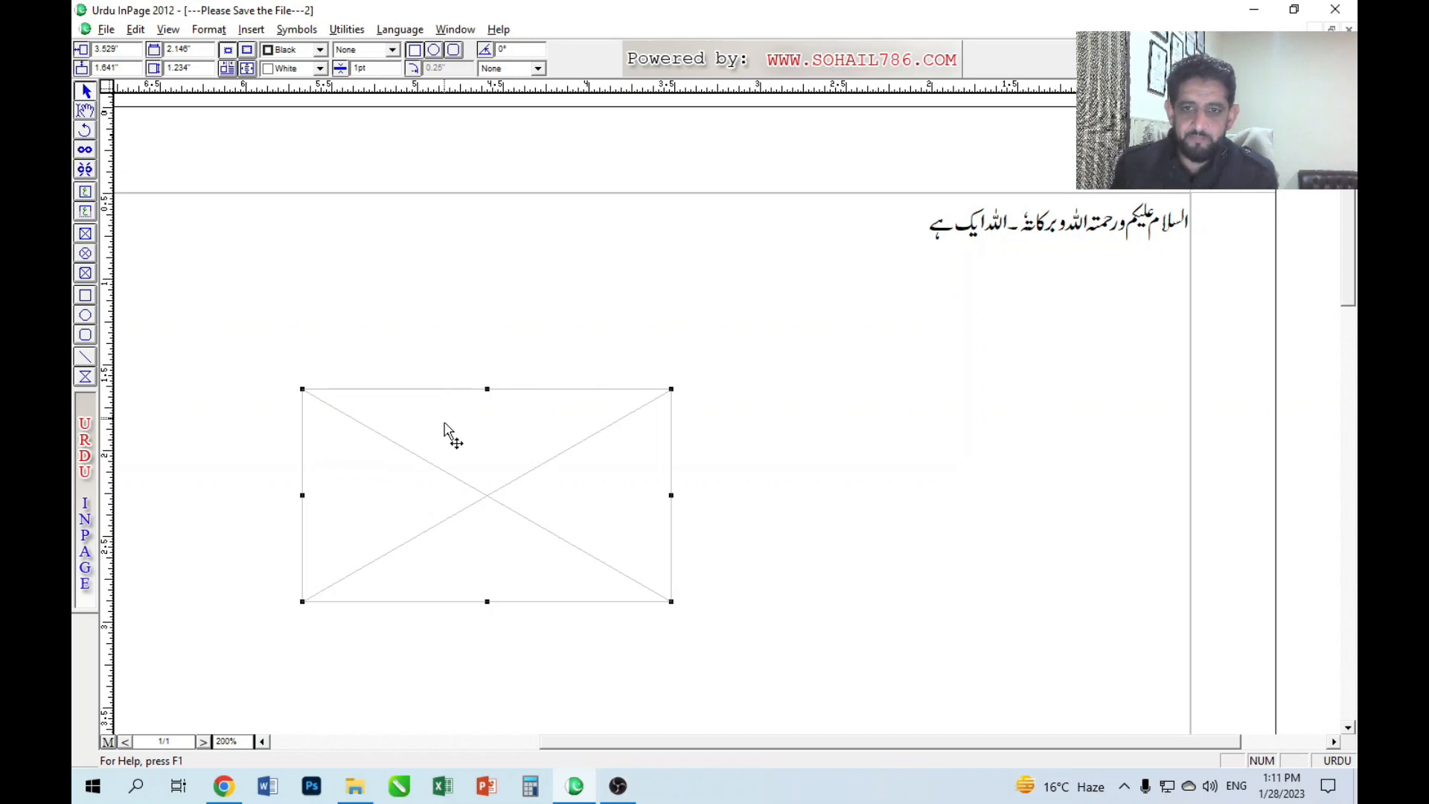
left_click_drag(441, 436, 479, 418)
left_click(85, 112)
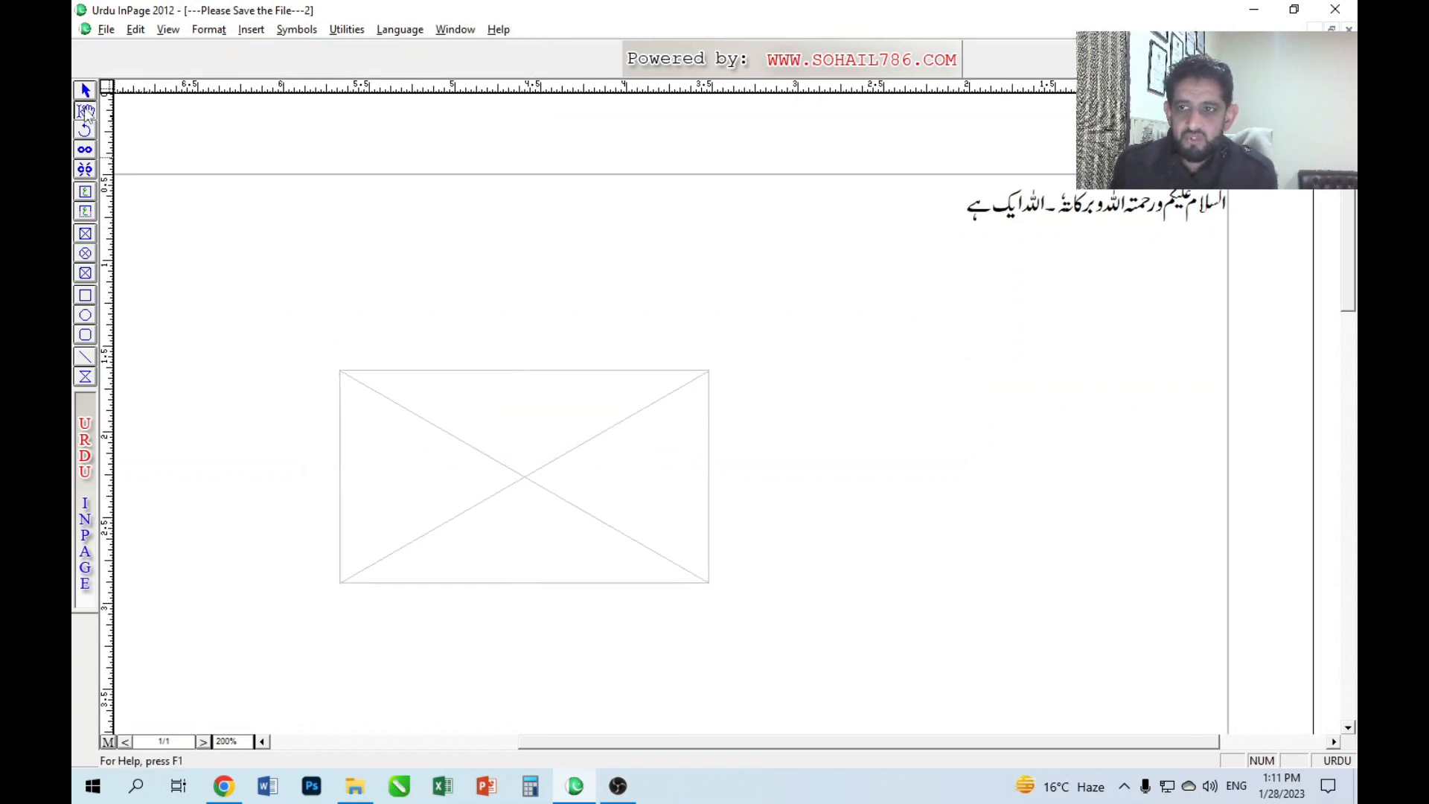
left_click(867, 227)
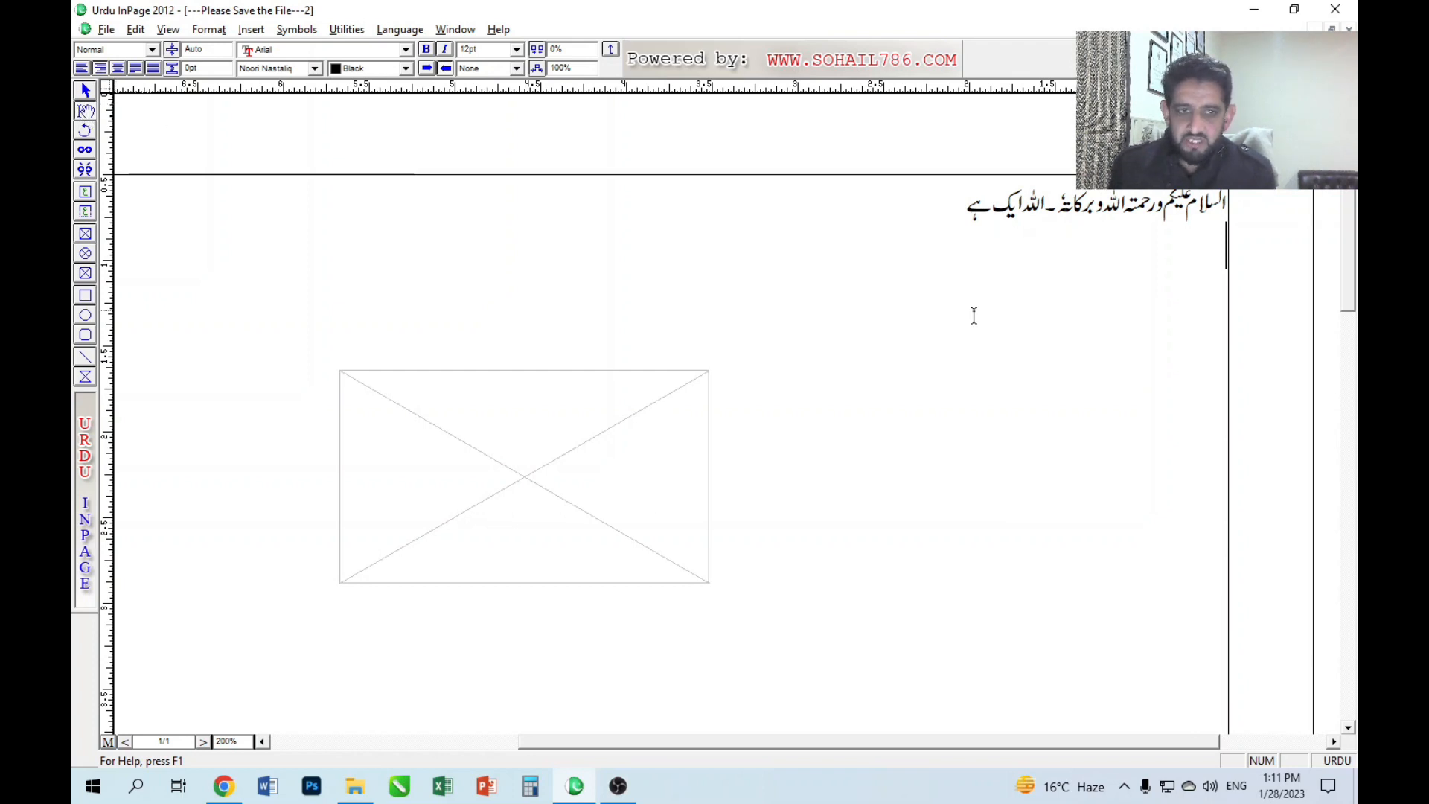
left_click(895, 230)
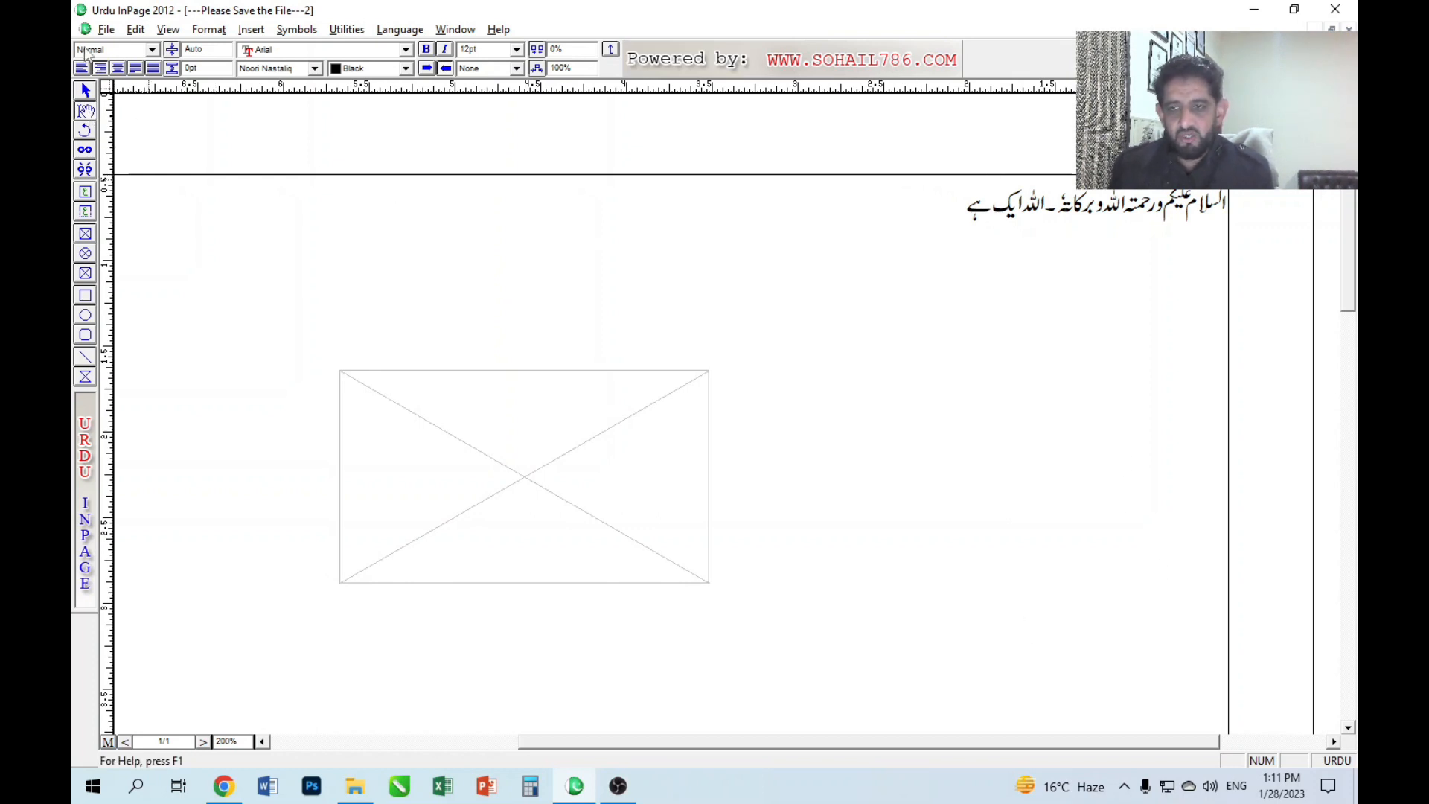
Open the recent Ms-Excel Paper document and activate the Ibeam / Page Movement tool in it.
left_click(105, 29)
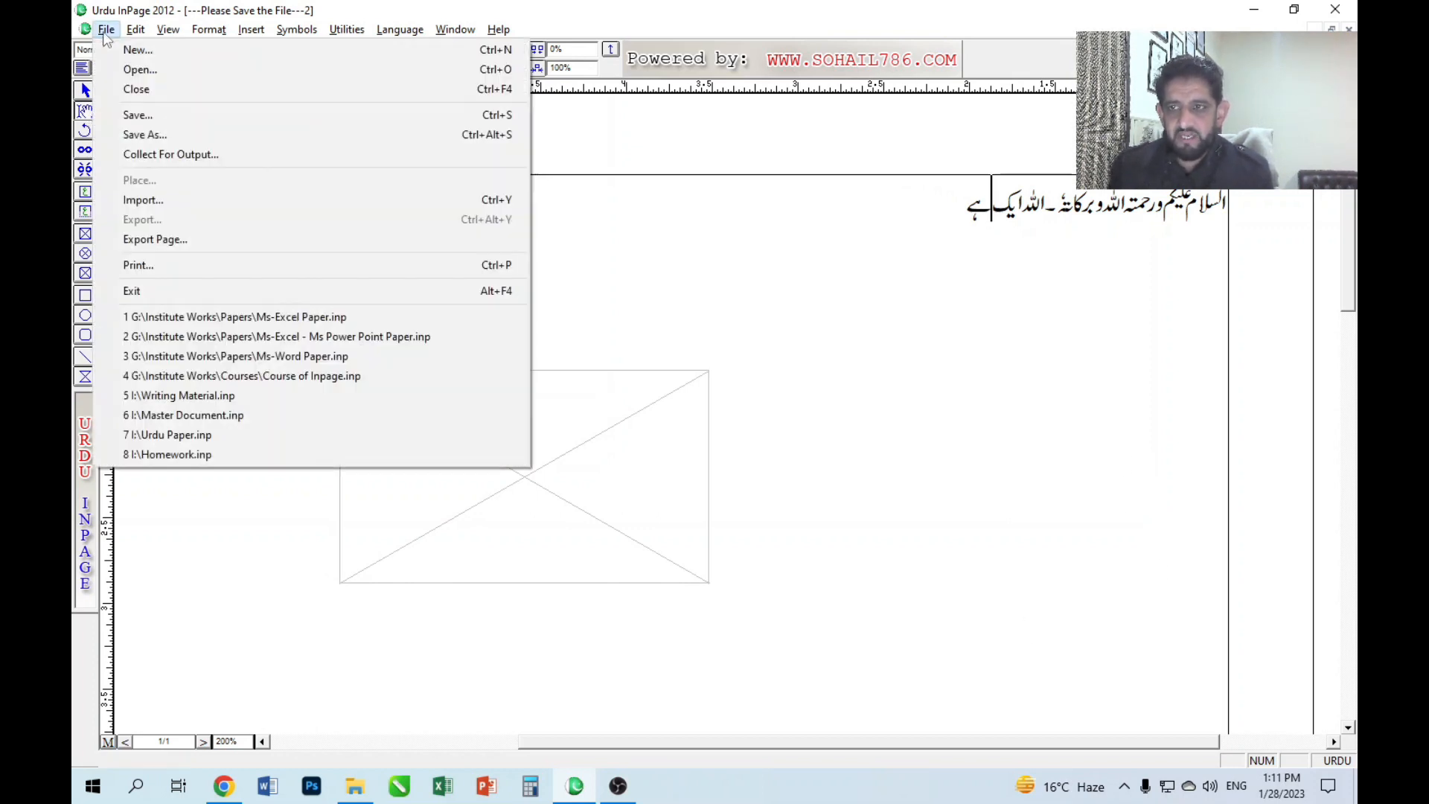
left_click(237, 321)
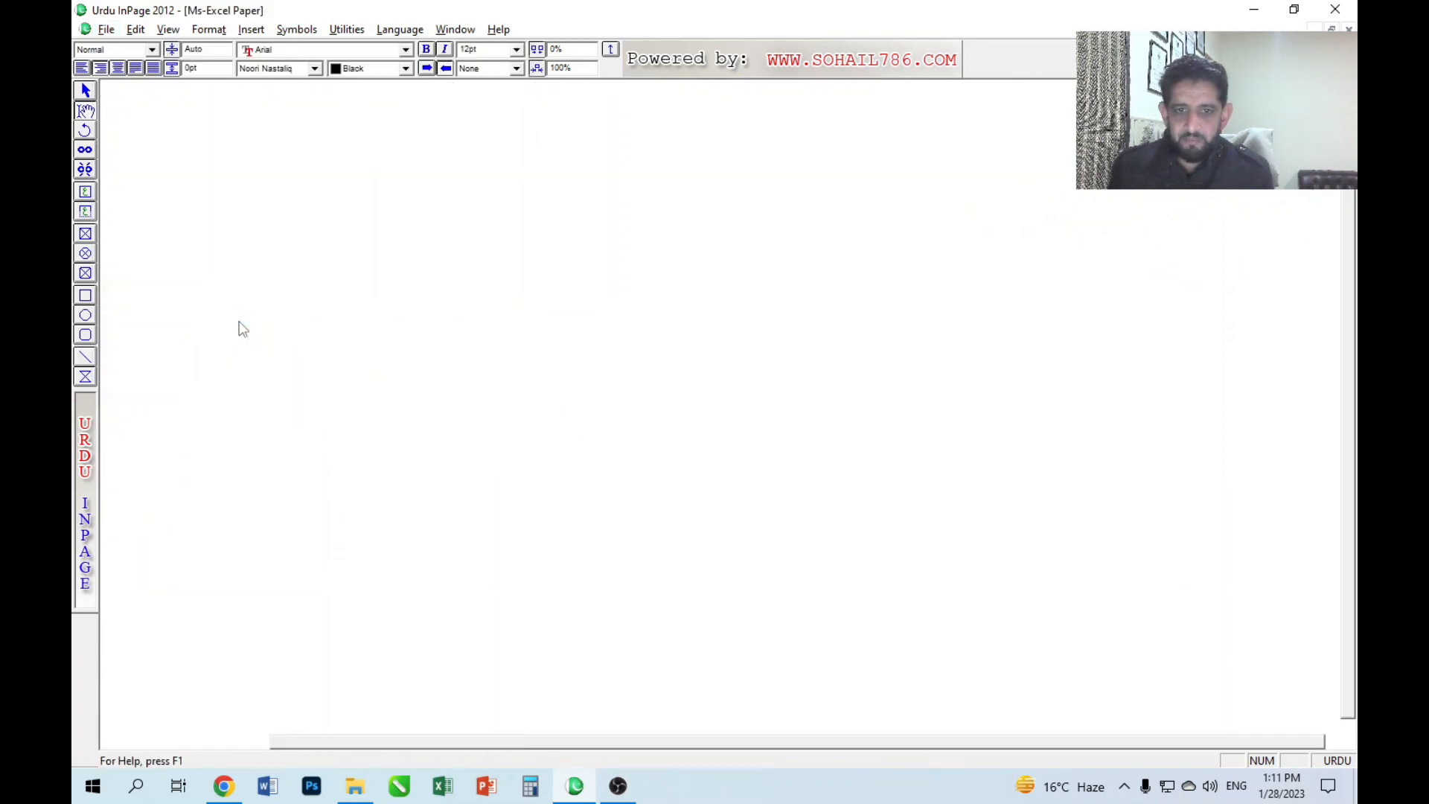
key("ctrl+1")
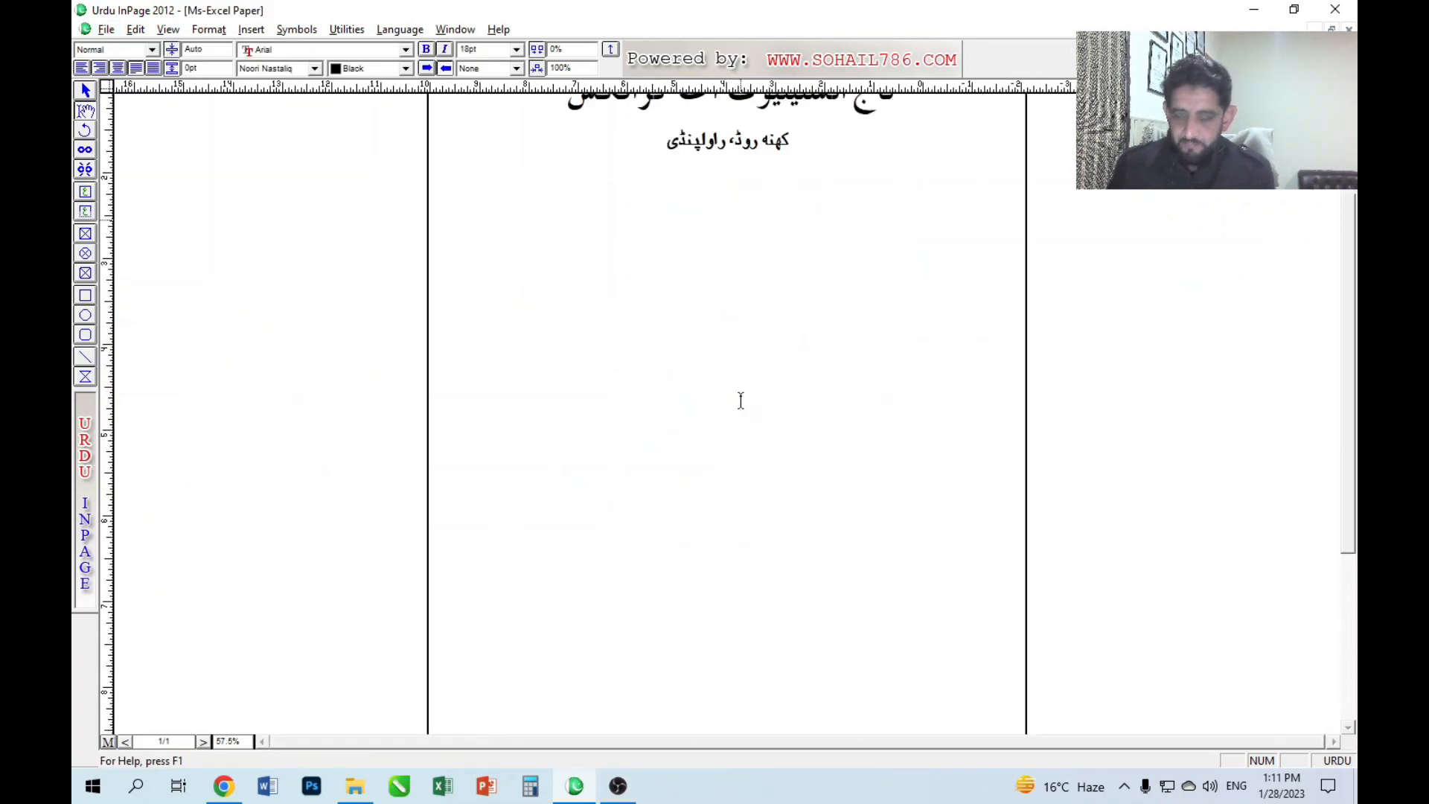
left_click_drag(774, 308, 714, 379)
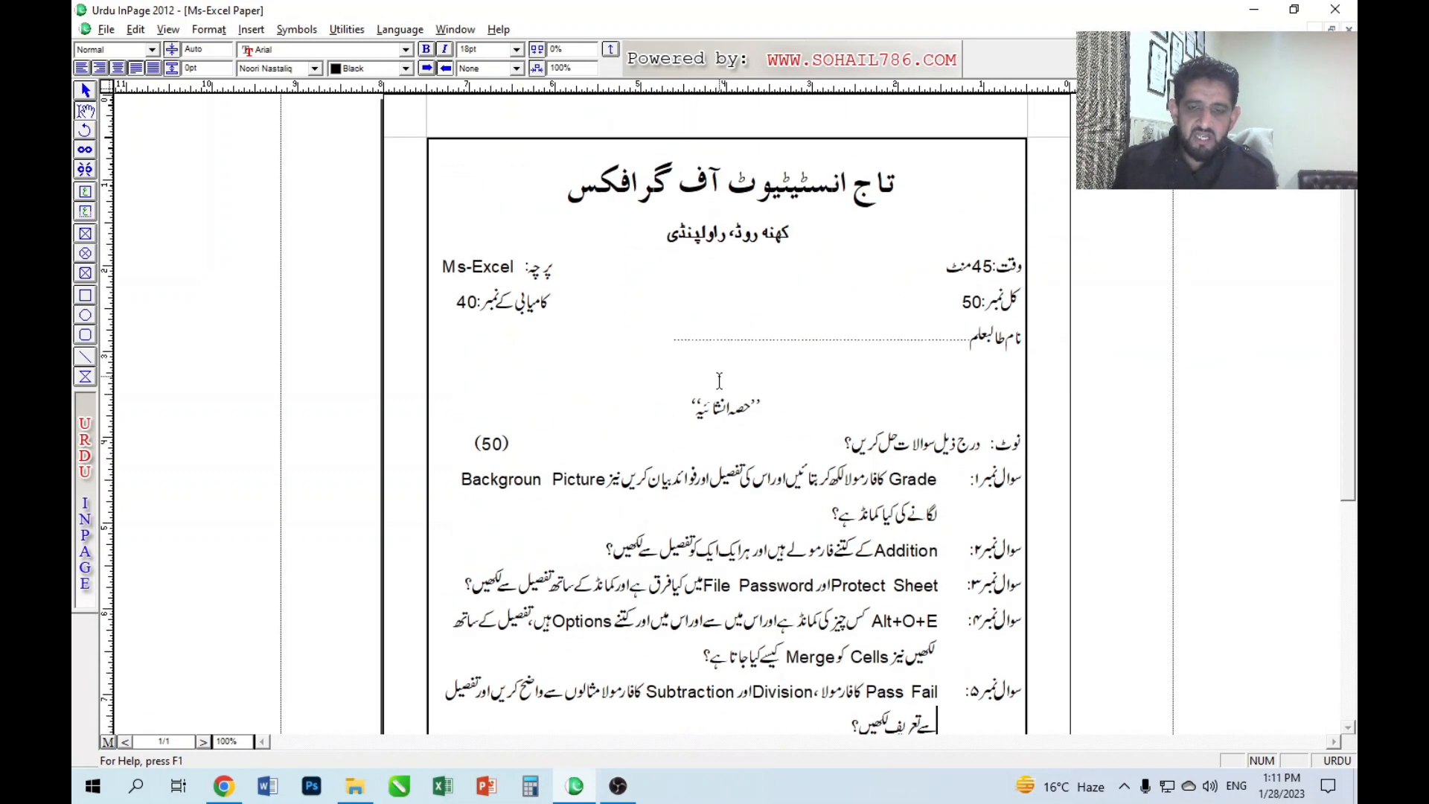
key("ctrl+2")
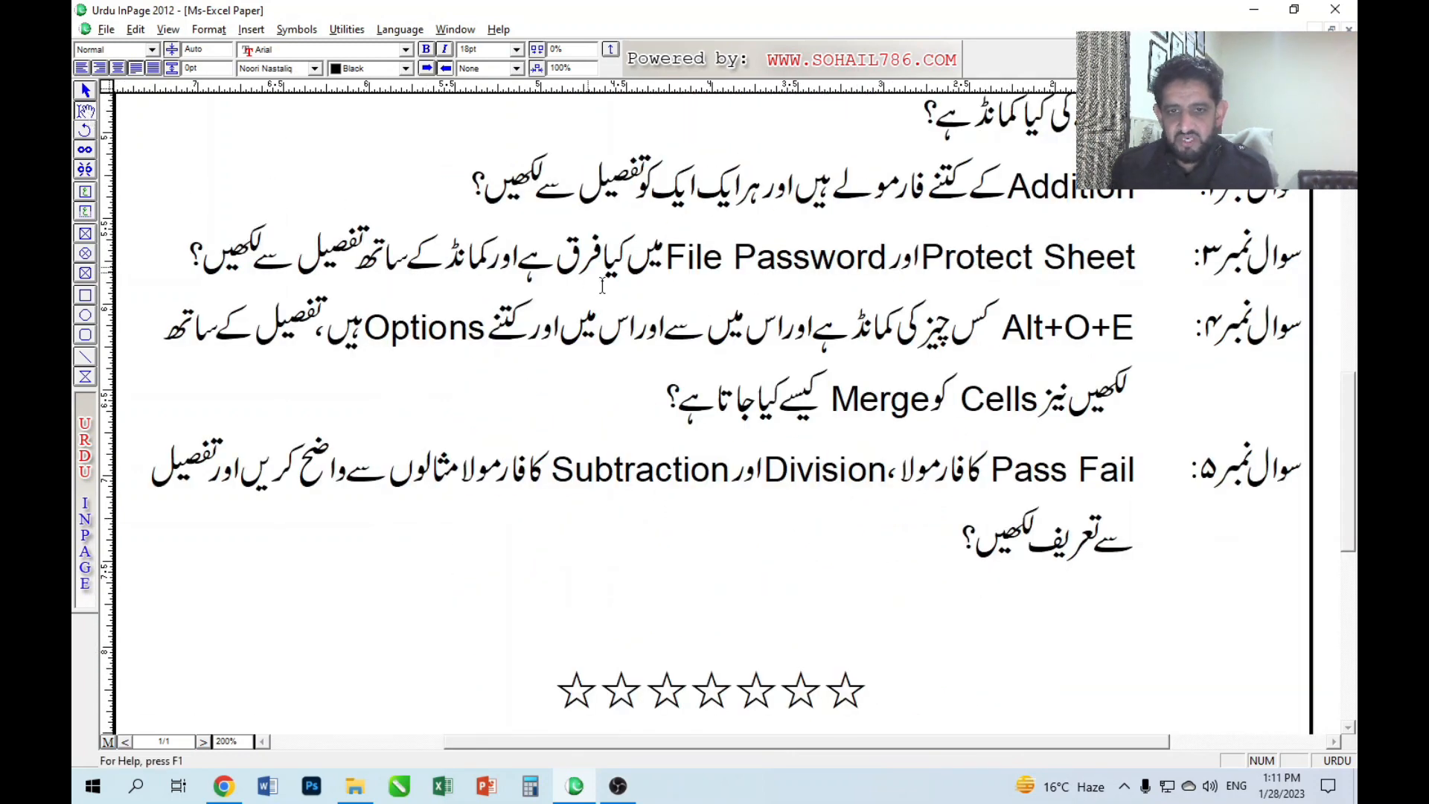
Pan around the Ms-Excel Paper page with the Page Movement tool to view its heading and questions.
left_click(647, 411)
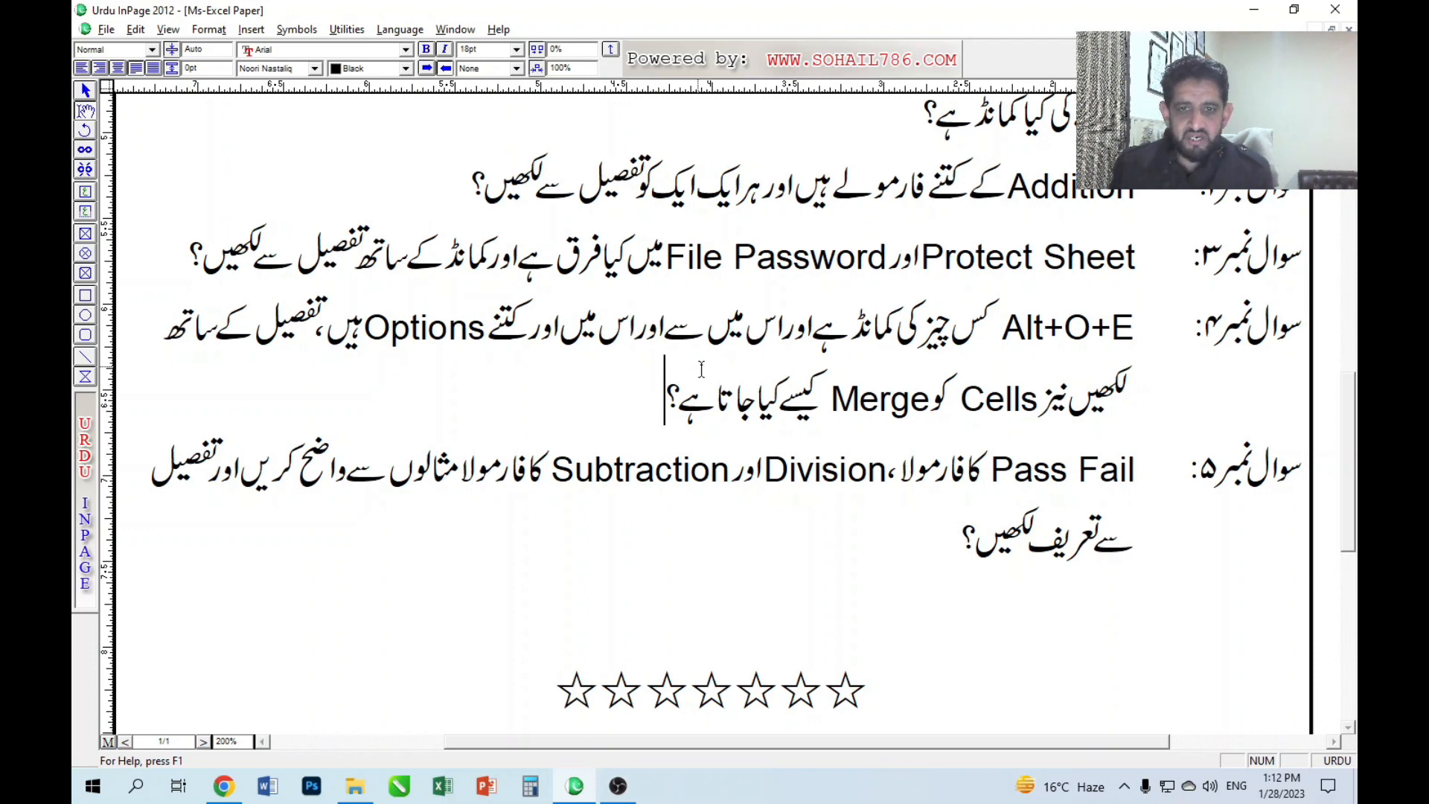
left_click_drag(844, 291, 799, 474)
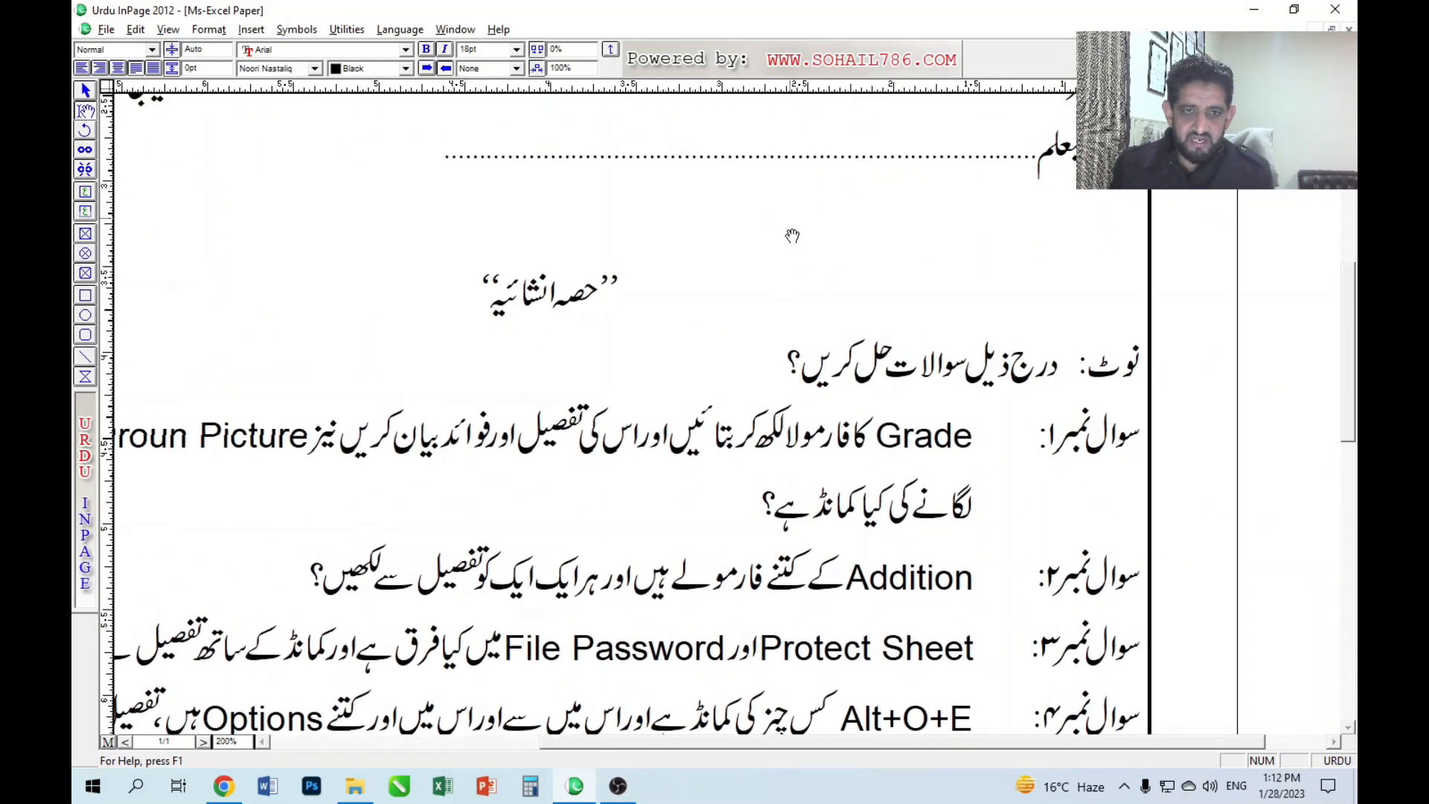
left_click_drag(791, 232, 833, 498)
left_click_drag(734, 286, 723, 462)
left_click_drag(641, 488, 756, 400)
left_click_drag(737, 521, 720, 400)
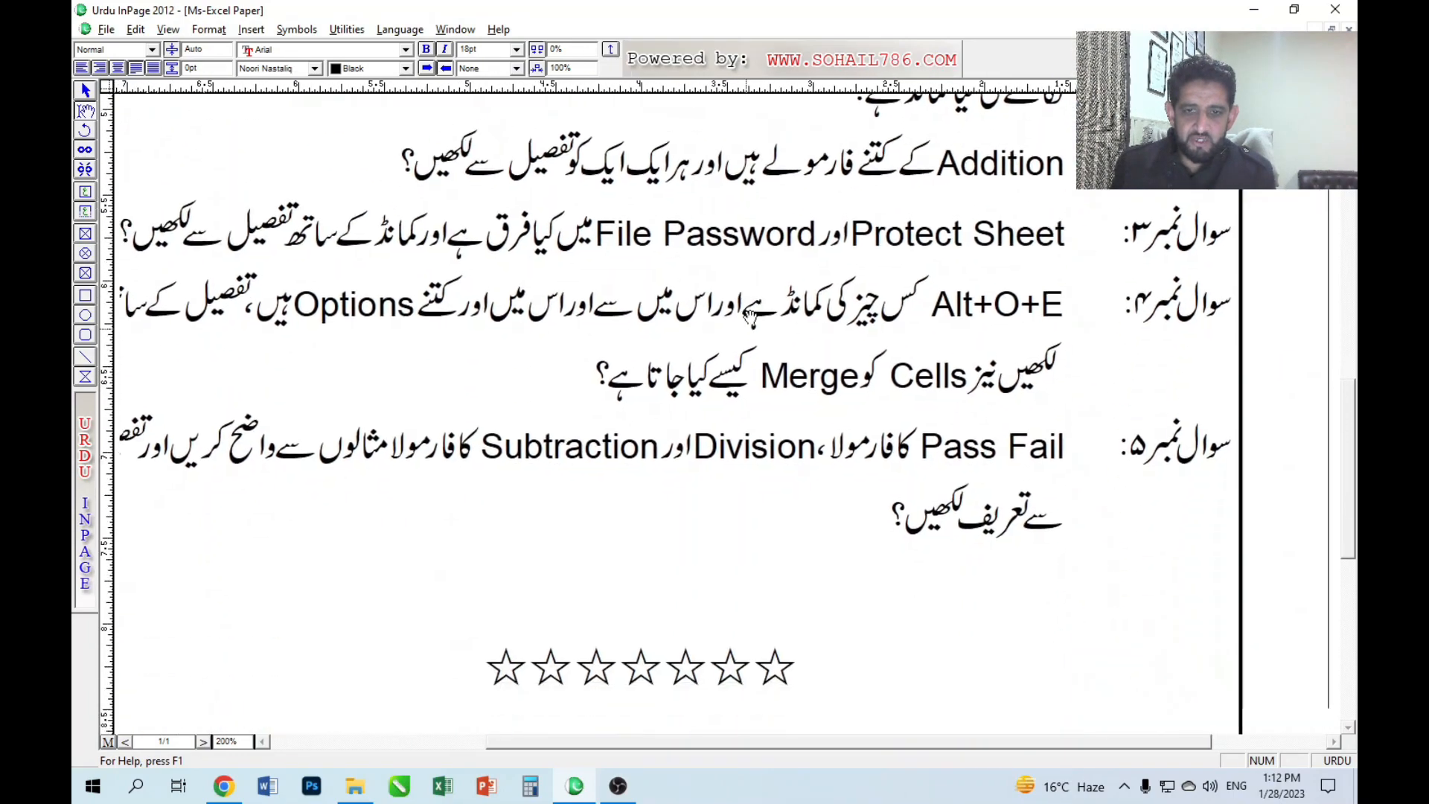
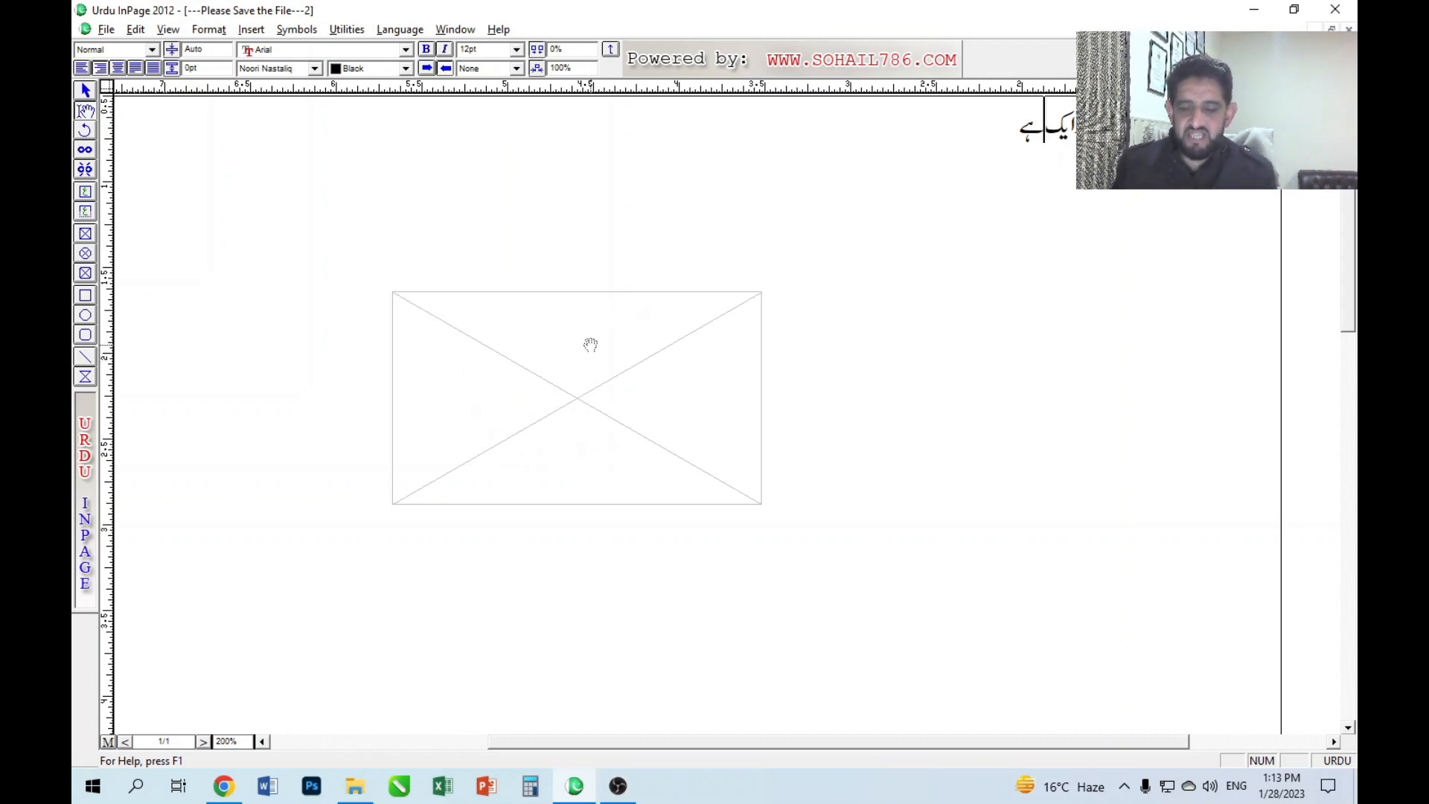
In the unsaved document, use the Pick tool to shrink the picture box to about 0.57" high and move it to about 3.41" horizontally and 1.83" vertically.
left_click(591, 358)
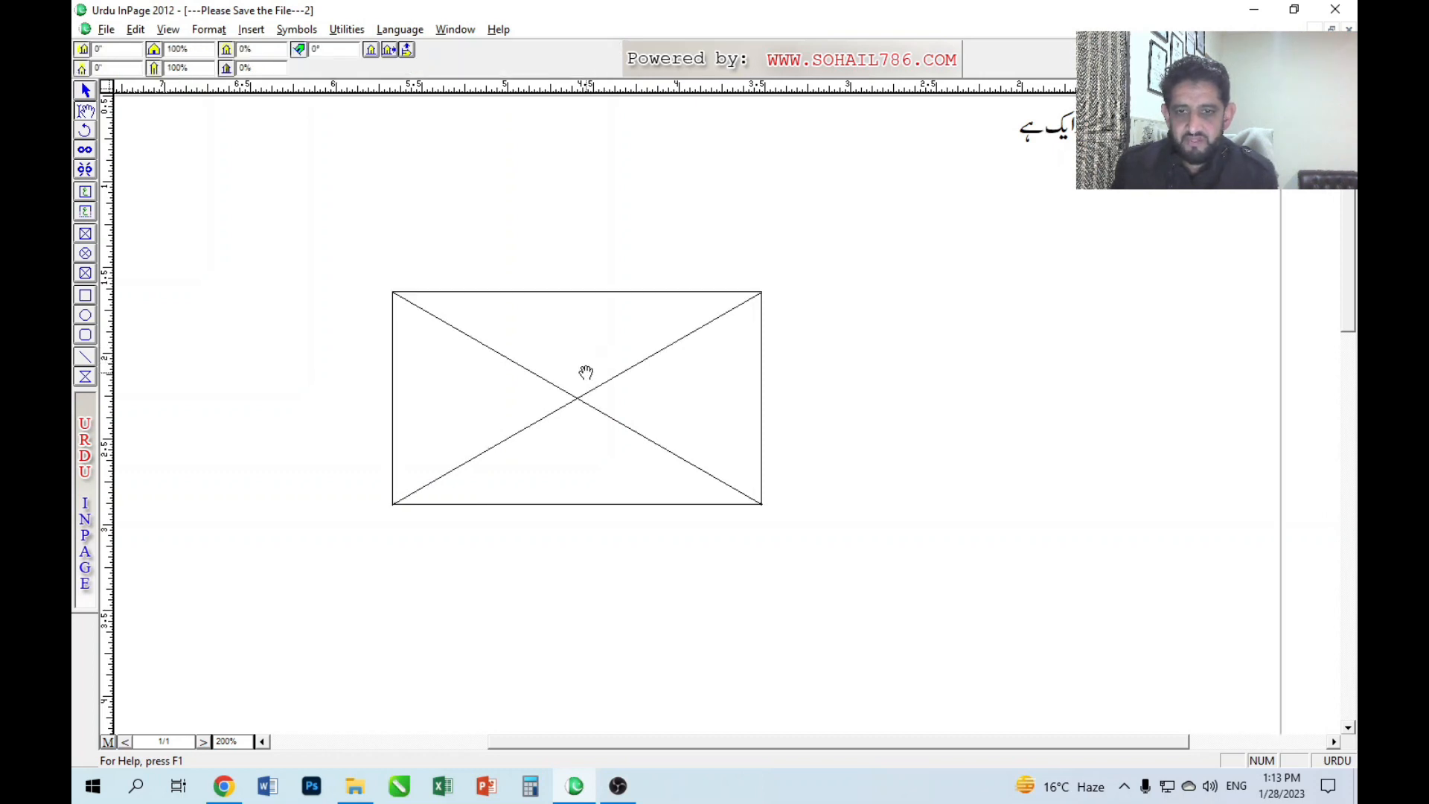
left_click(86, 92)
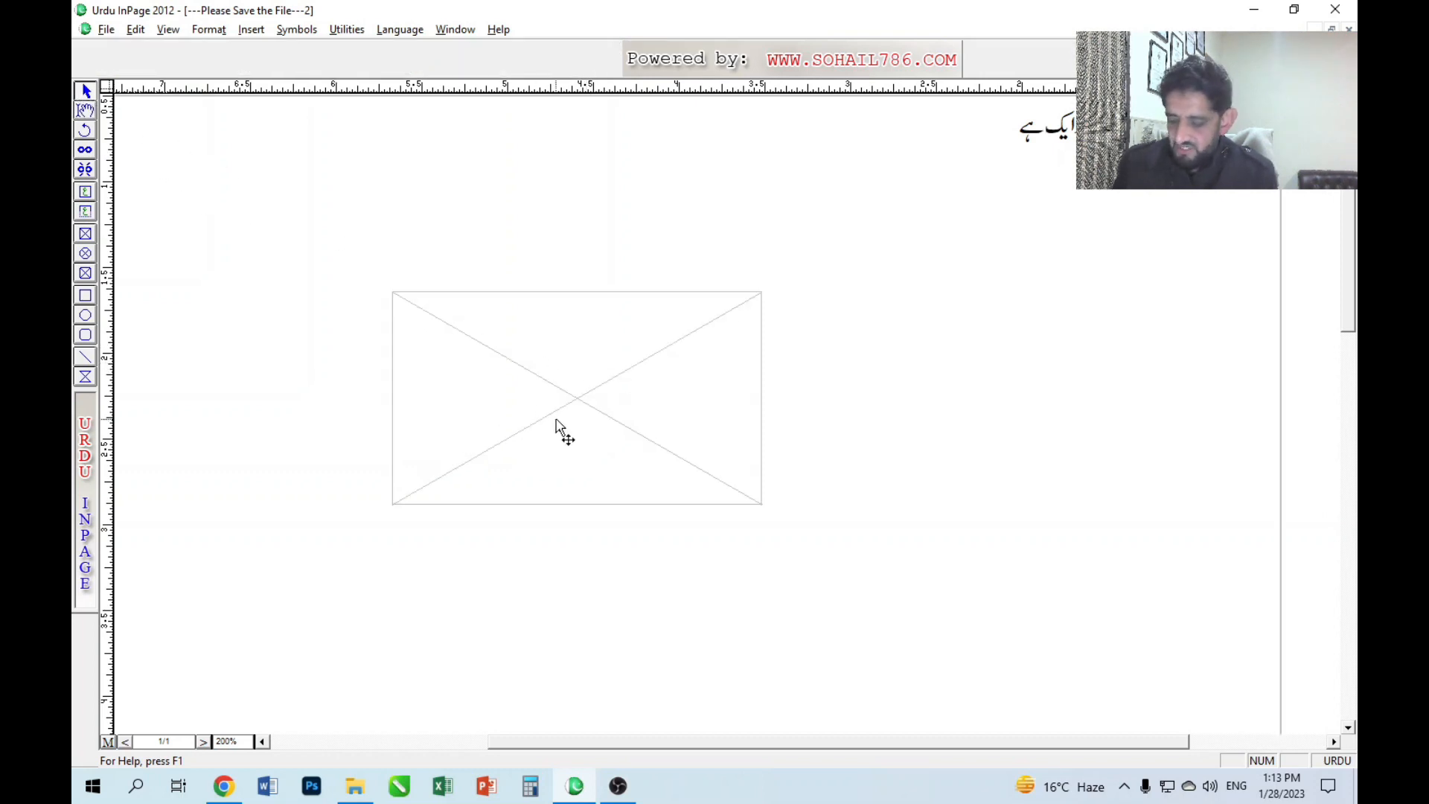
left_click(615, 396)
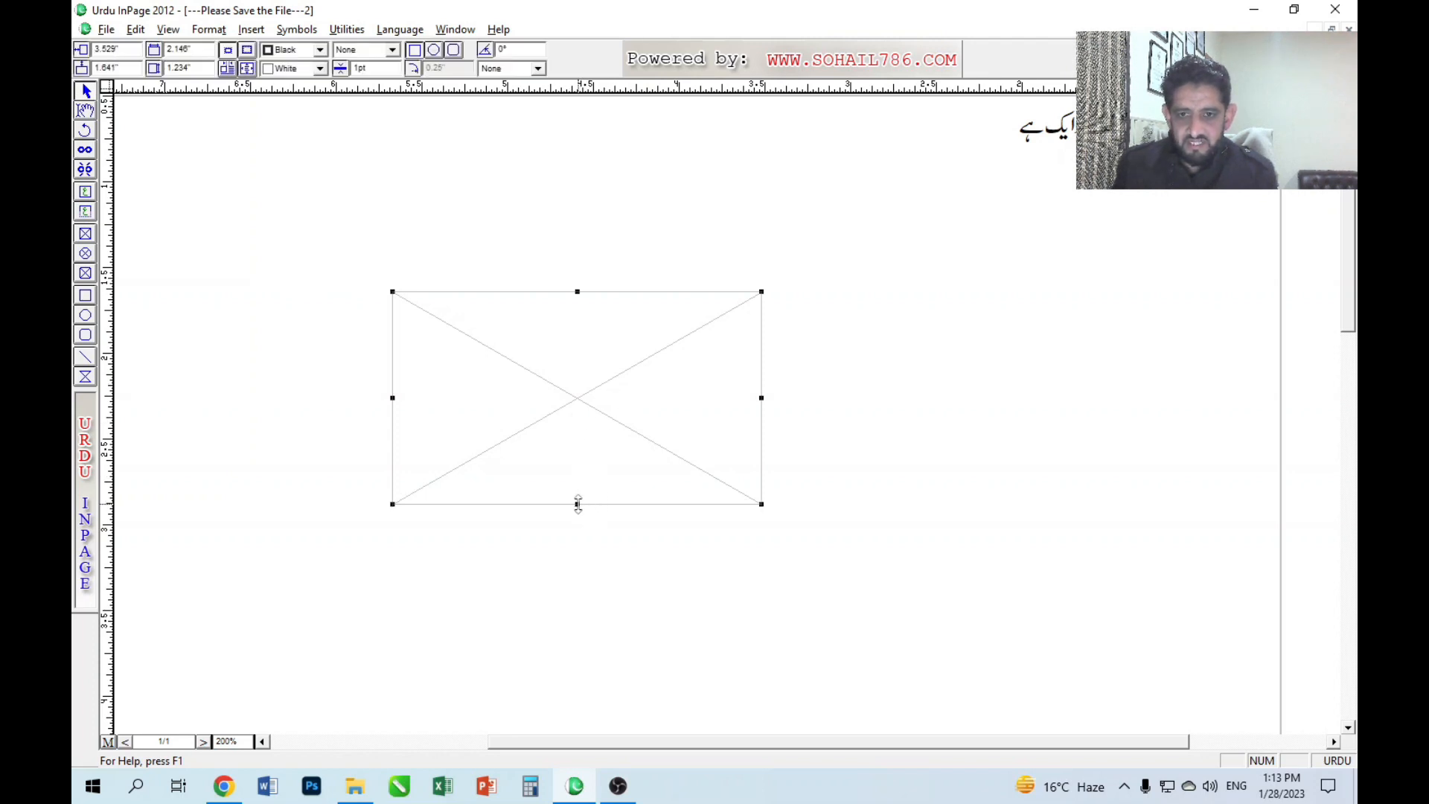
left_click_drag(578, 505, 684, 416)
left_click_drag(692, 411, 609, 381)
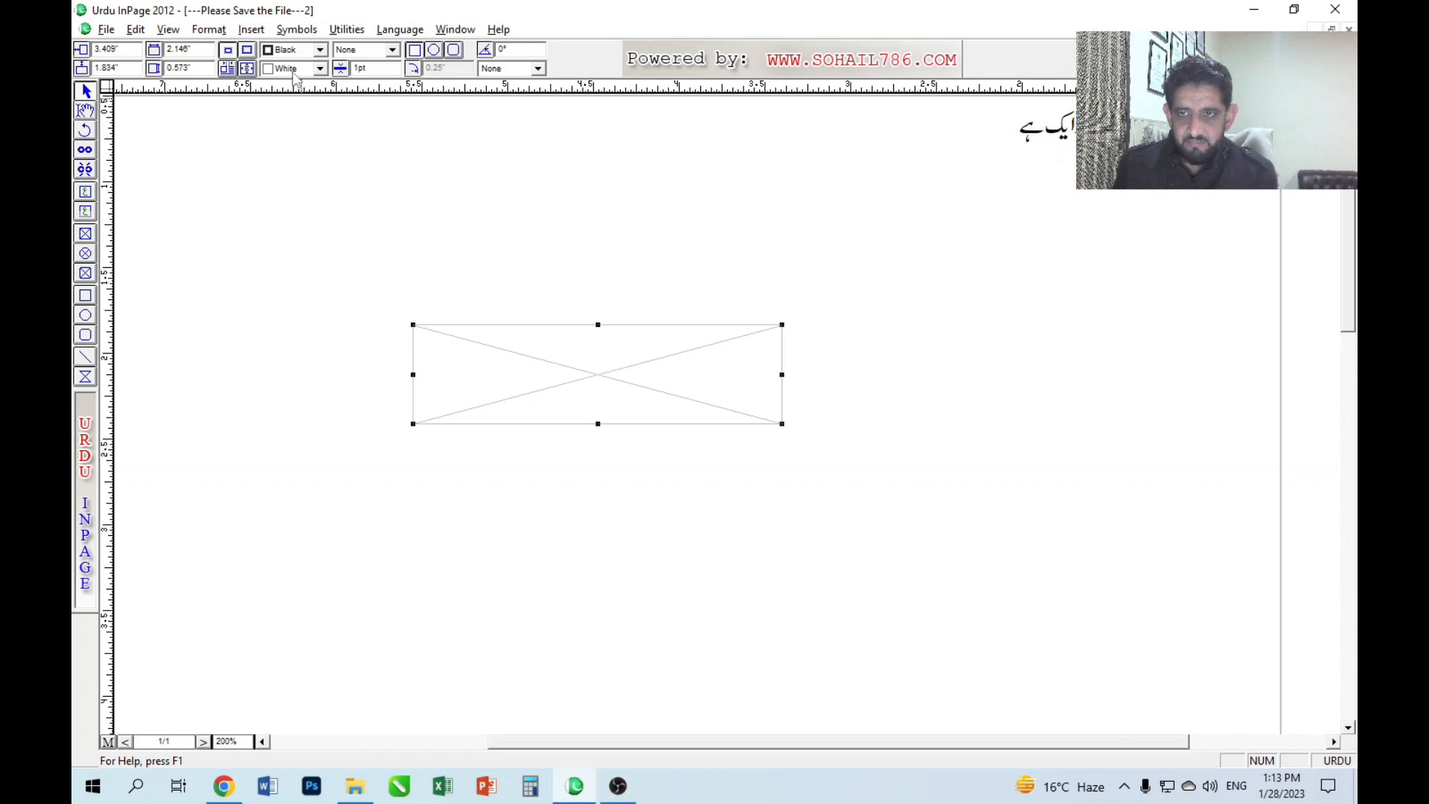
Fill the picture box with Red and move it to about 3.39" horizontally and 1.72" vertically.
left_click(296, 68)
left_click(291, 127)
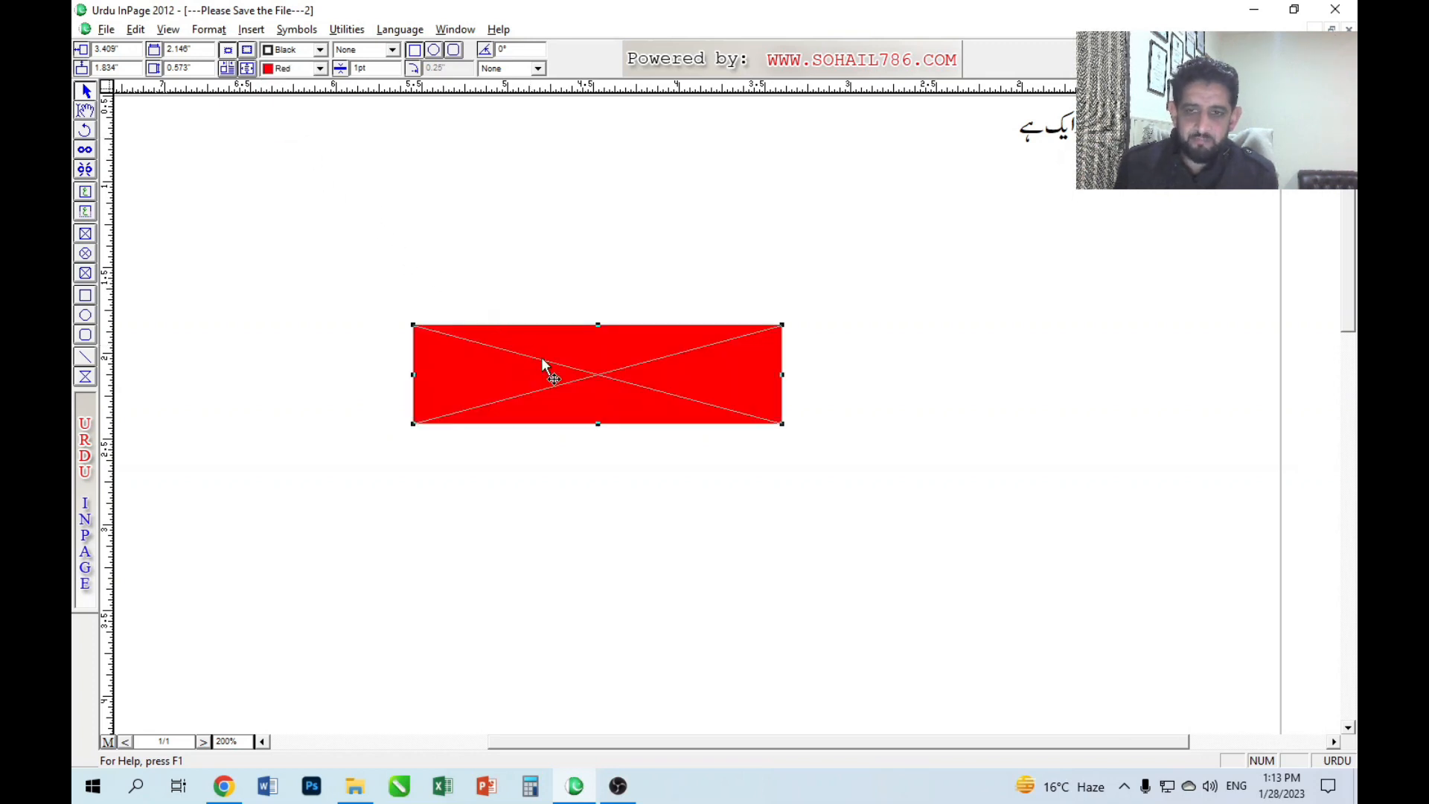
mouse_move(543, 360)
left_mouse_down()
mouse_move(617, 423)
mouse_move(569, 365)
left_mouse_up()
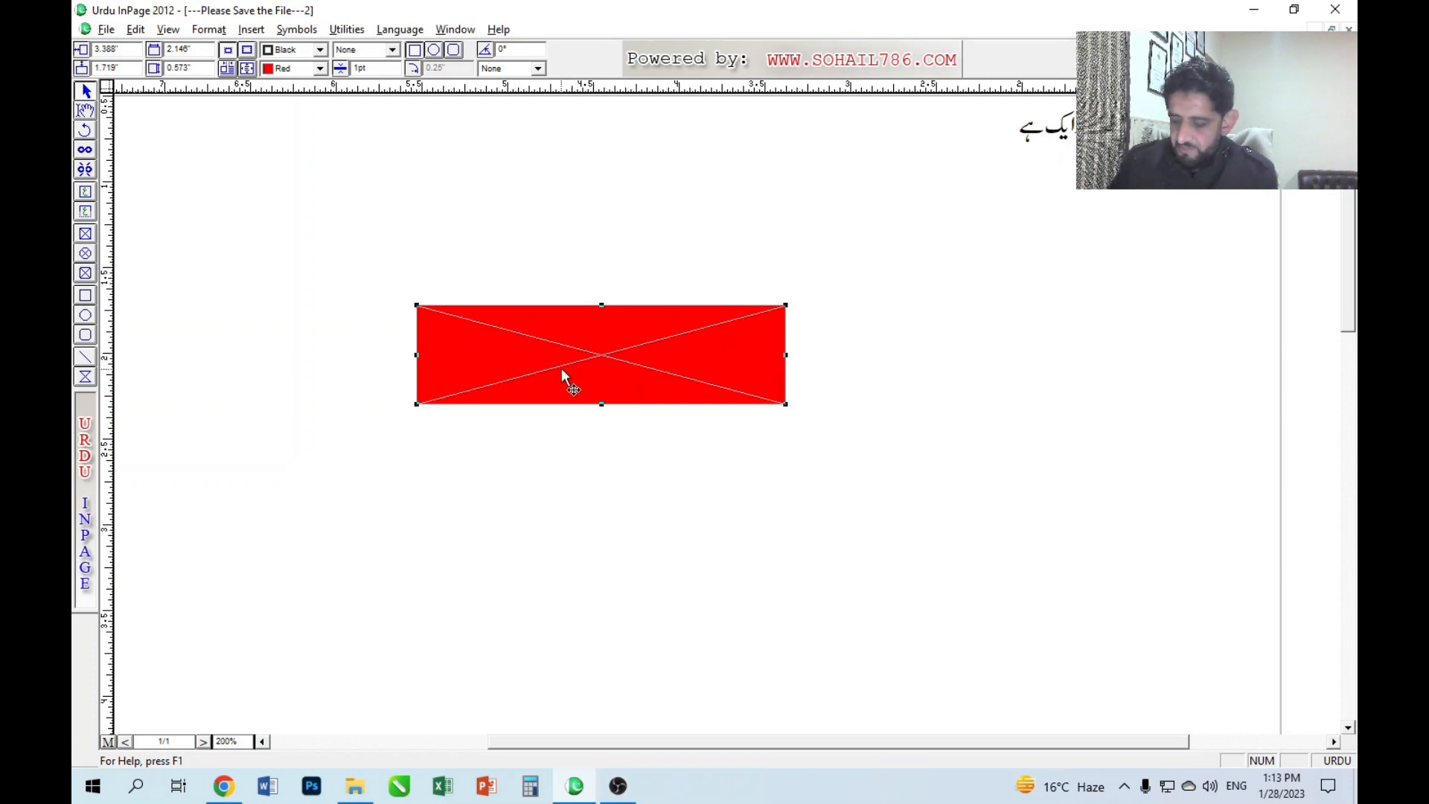
Rotate the red picture box freehand to about 27.3° with the Rotation tool, and reposition it at about 3.32" horizontally and 2.36" vertically with the Pick tool.
left_click(86, 131)
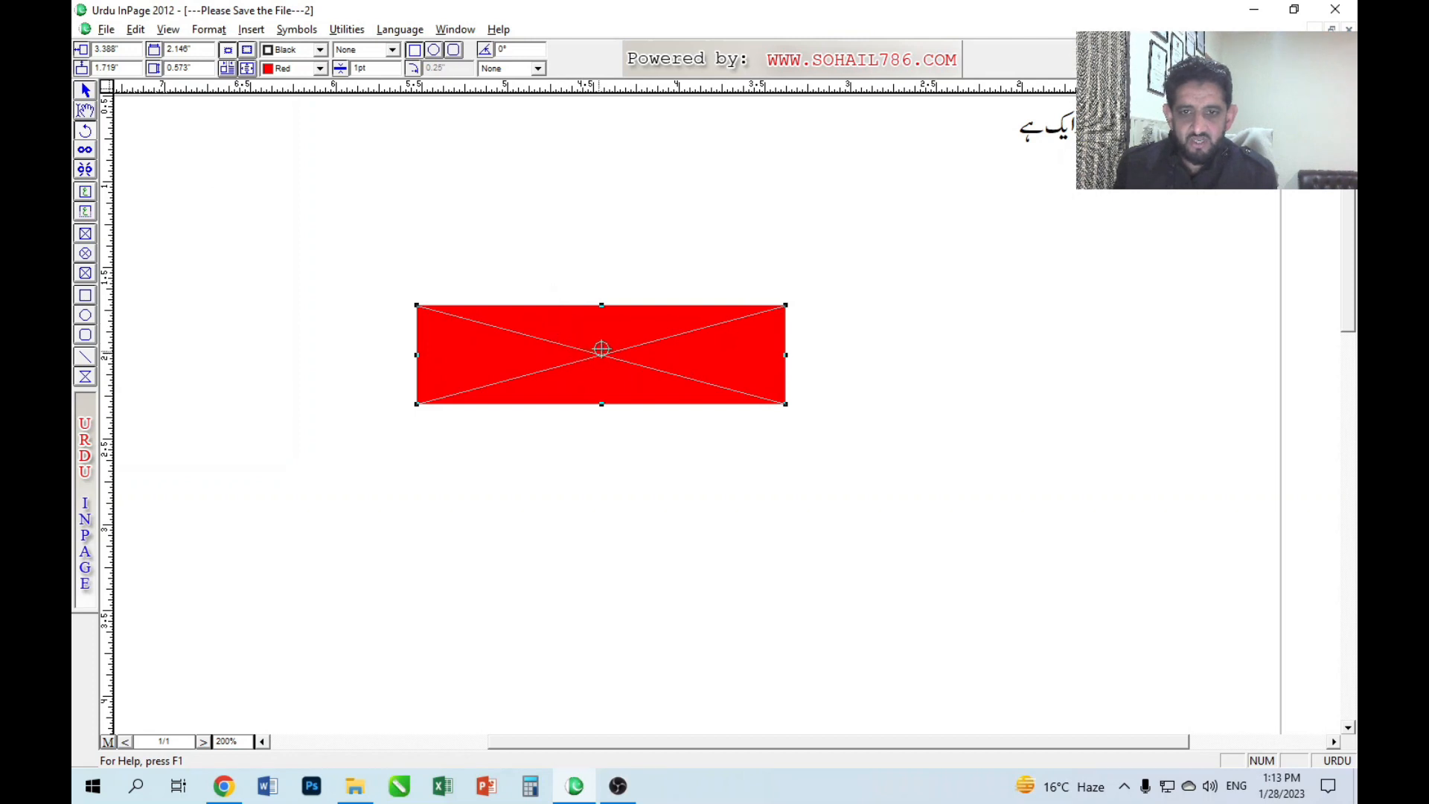
left_click(603, 352)
left_click_drag(601, 360, 755, 442)
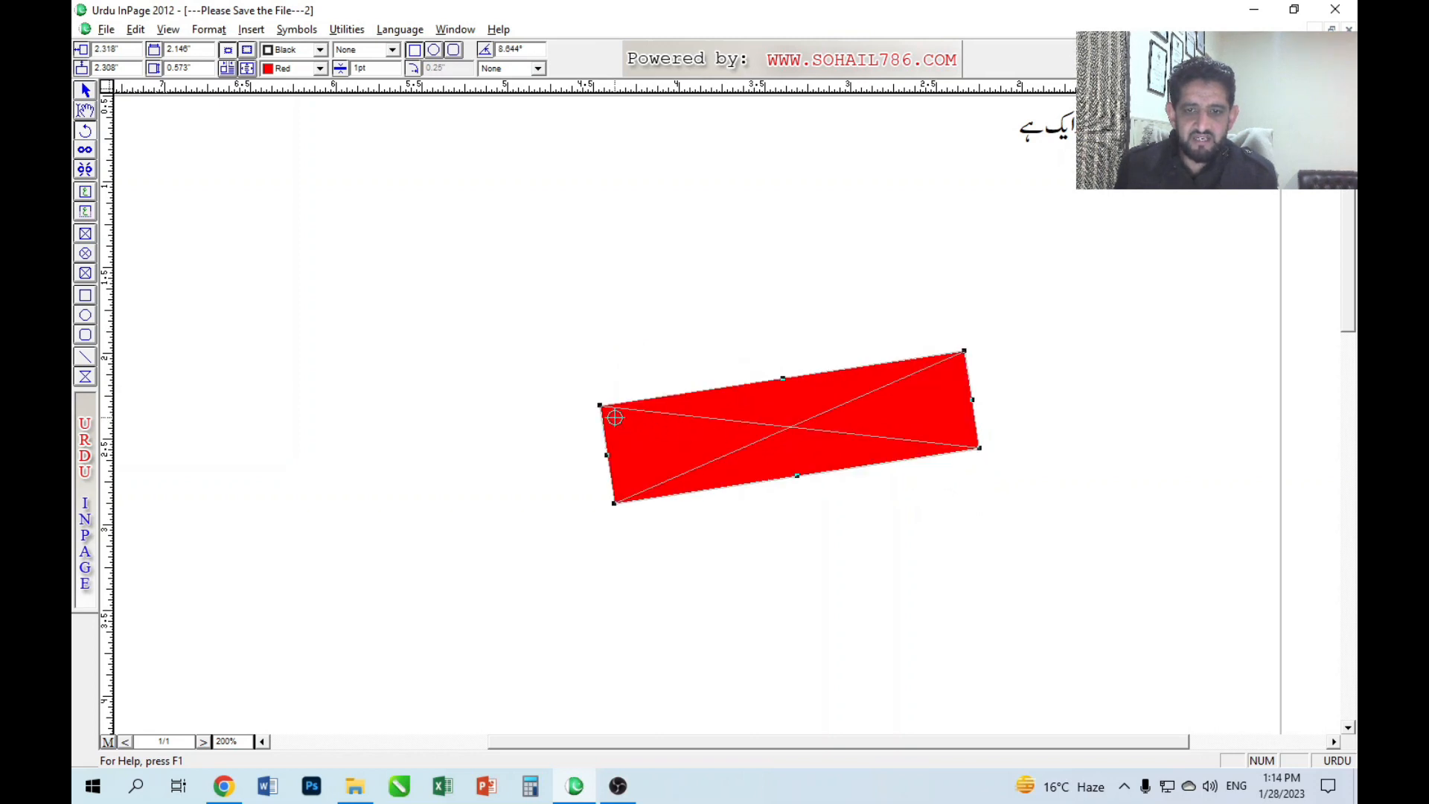
left_click_drag(610, 405, 692, 389)
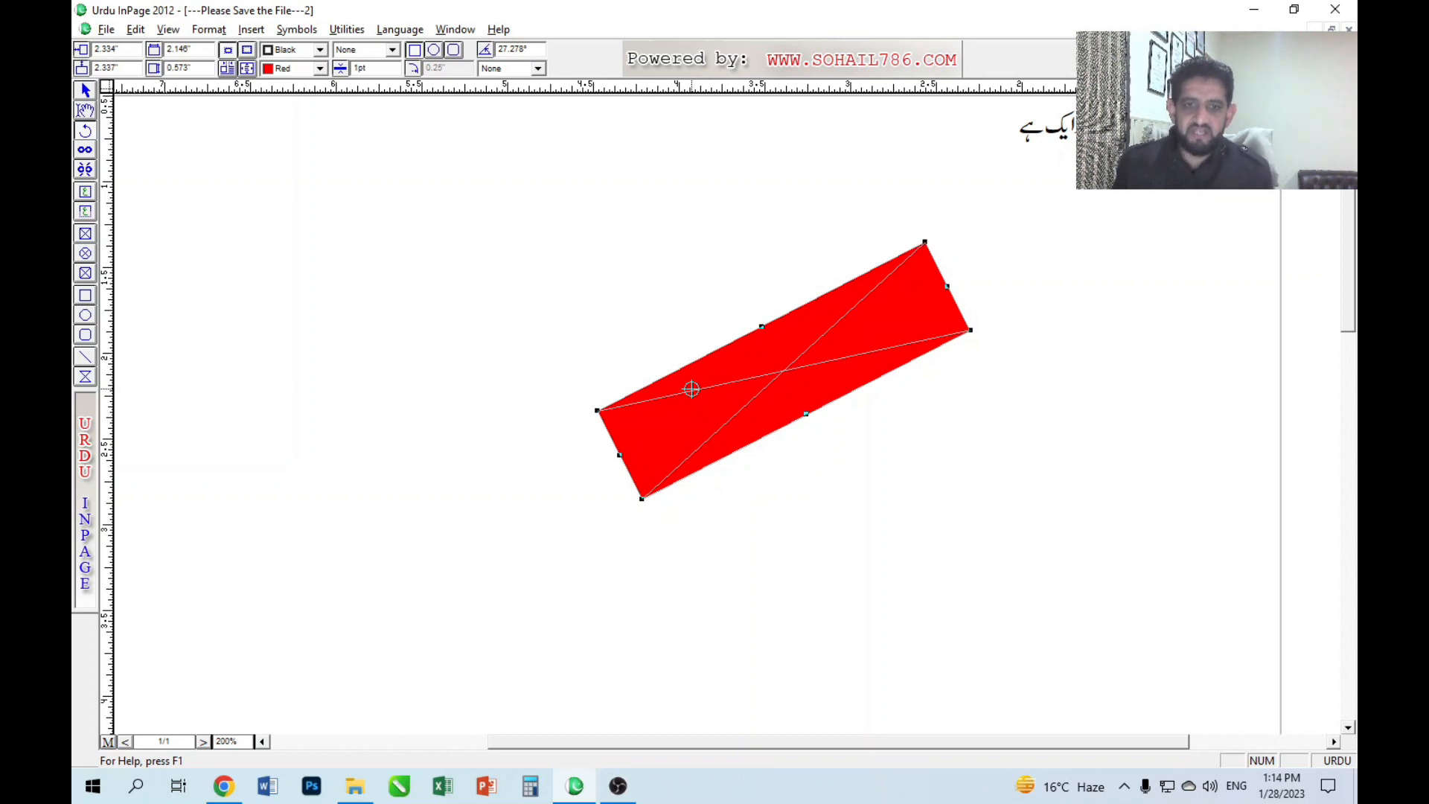
left_click(85, 91)
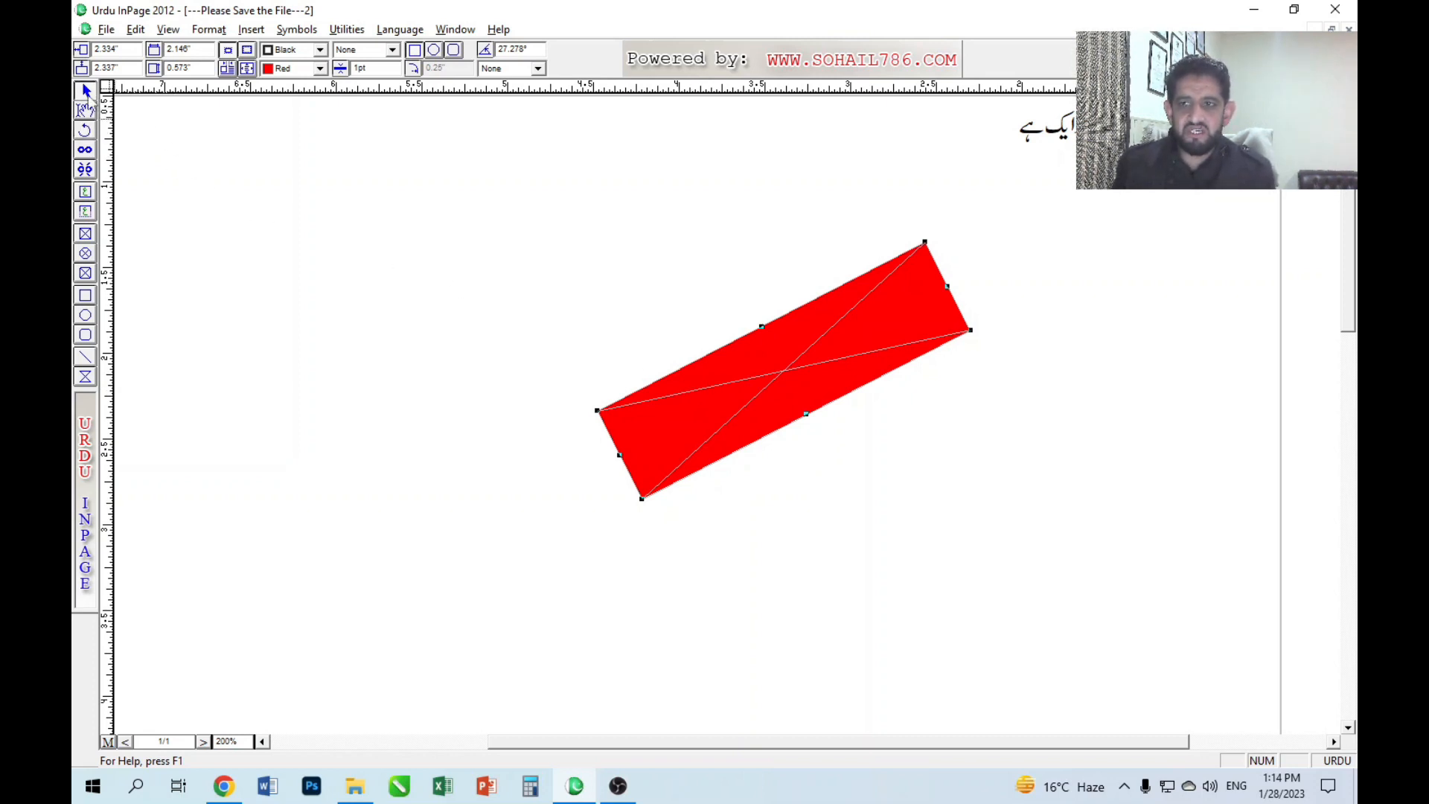
left_click_drag(727, 374, 611, 378)
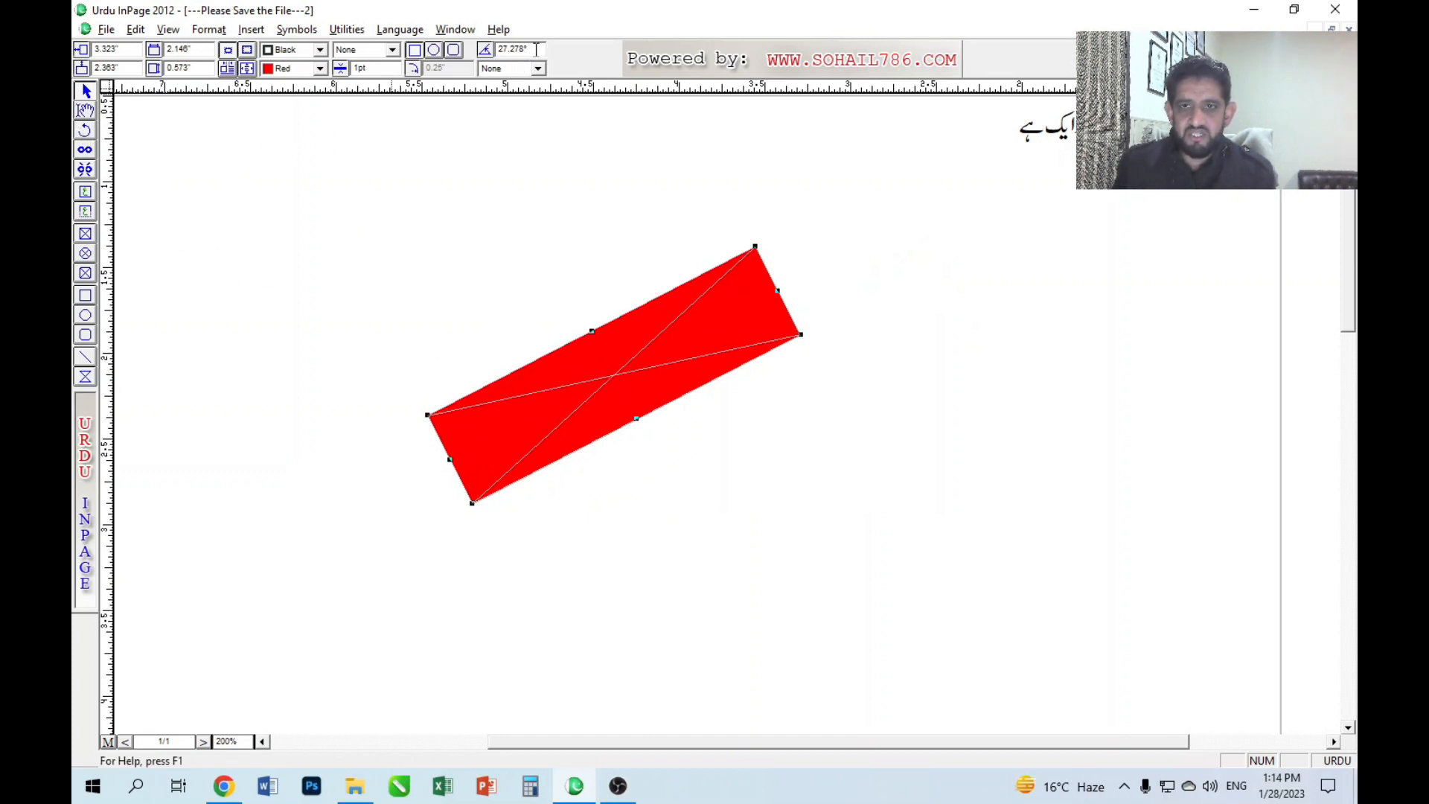
Try exact rotation angles of 45° and 90° on the red picture box.
left_click_drag(532, 49, 497, 49)
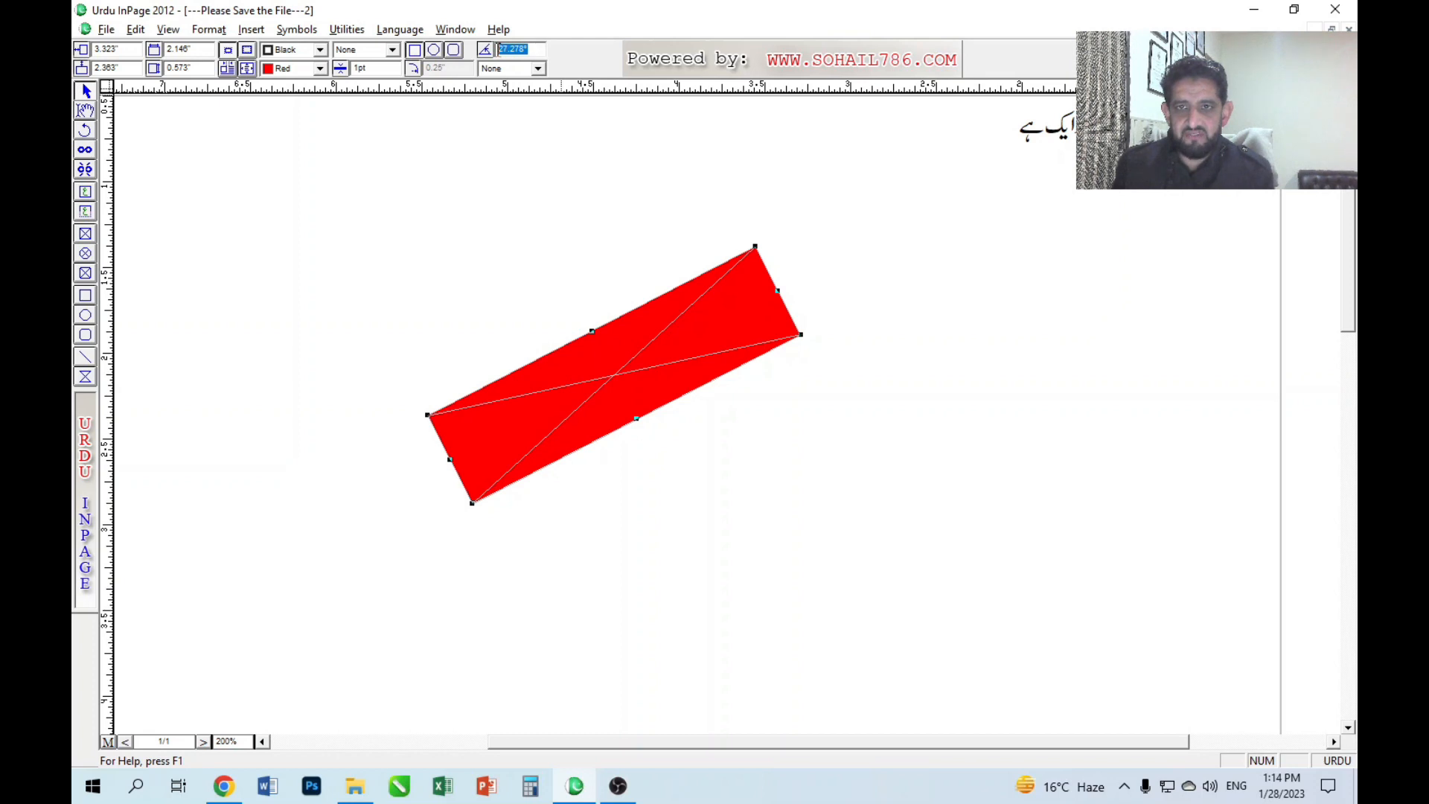
type("45")
key("Return")
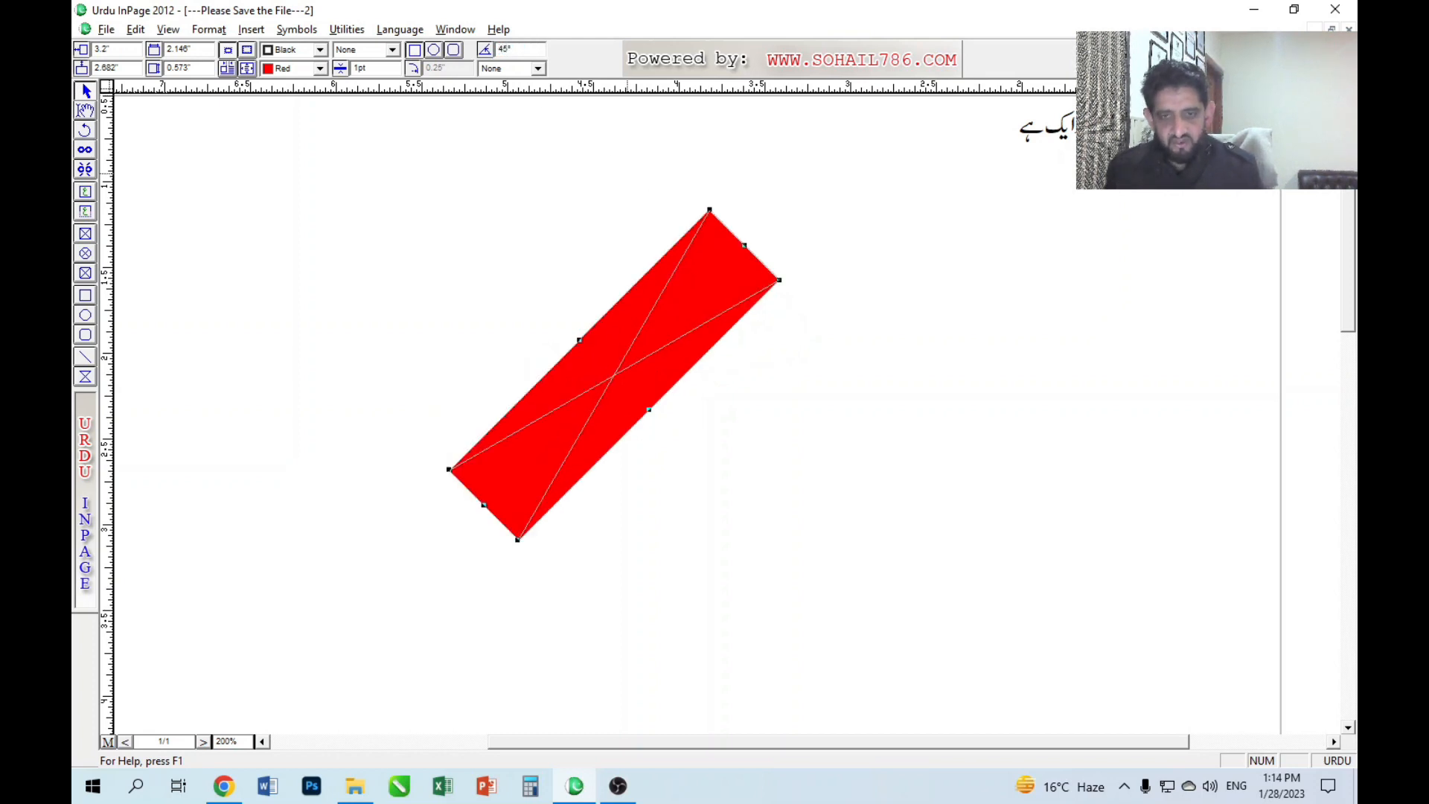
left_click_drag(532, 49, 493, 50)
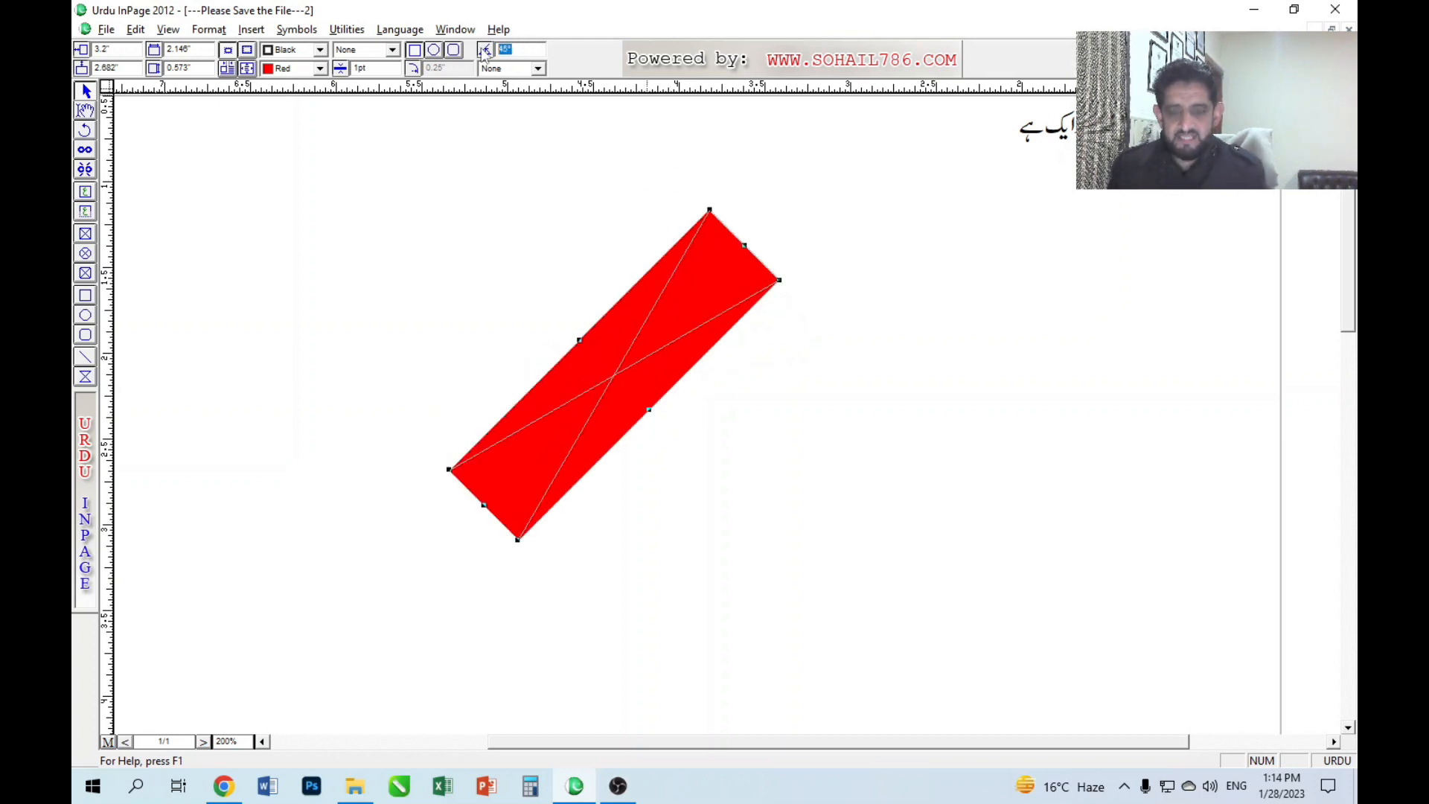
type("90")
key("Return")
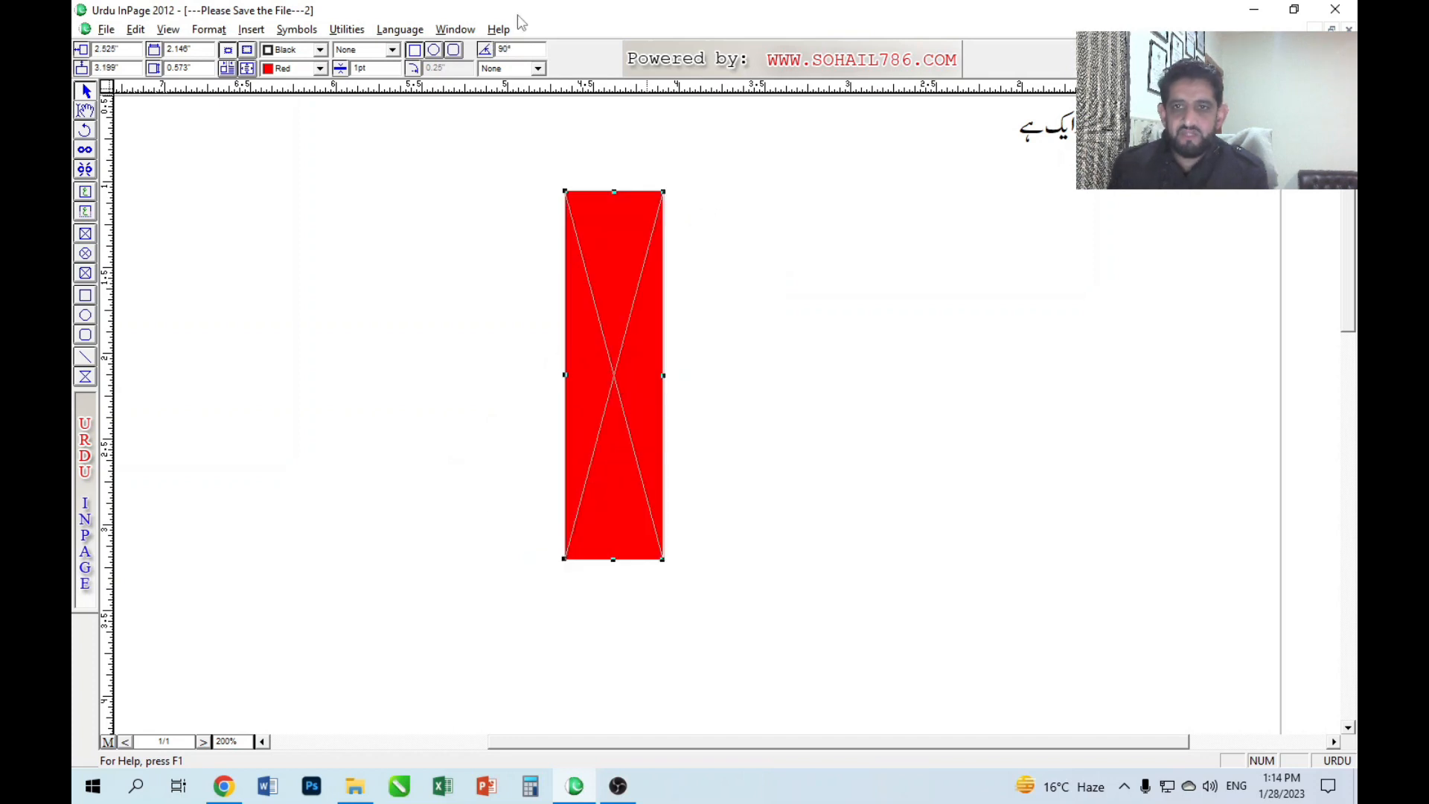
Set the red picture box's rotation angle to 0°.
left_click_drag(527, 49, 492, 56)
type("0")
key("Return")
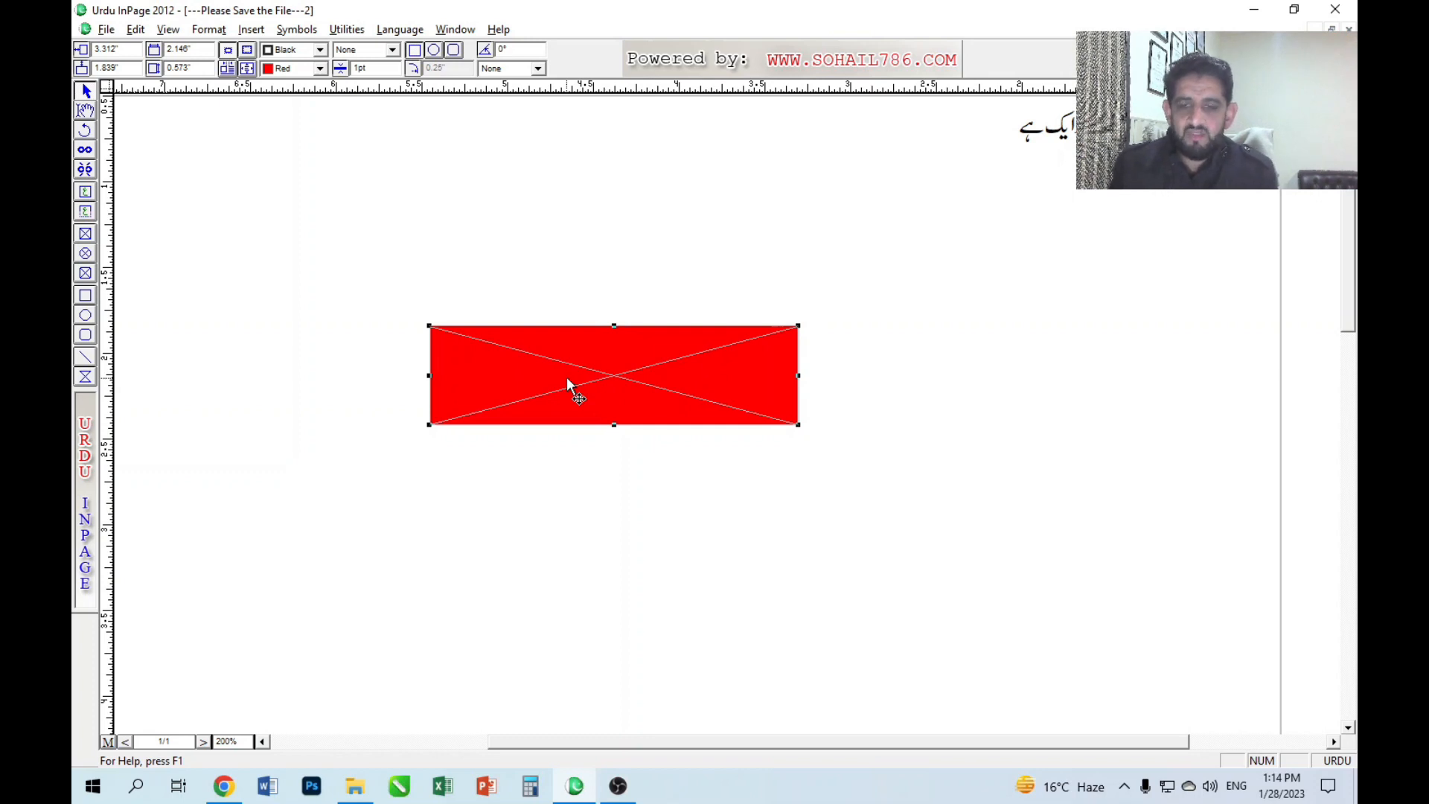
Move the red picture box with the Pick tool to about 4.49" horizontally and 1.07" vertically.
left_click(119, 134)
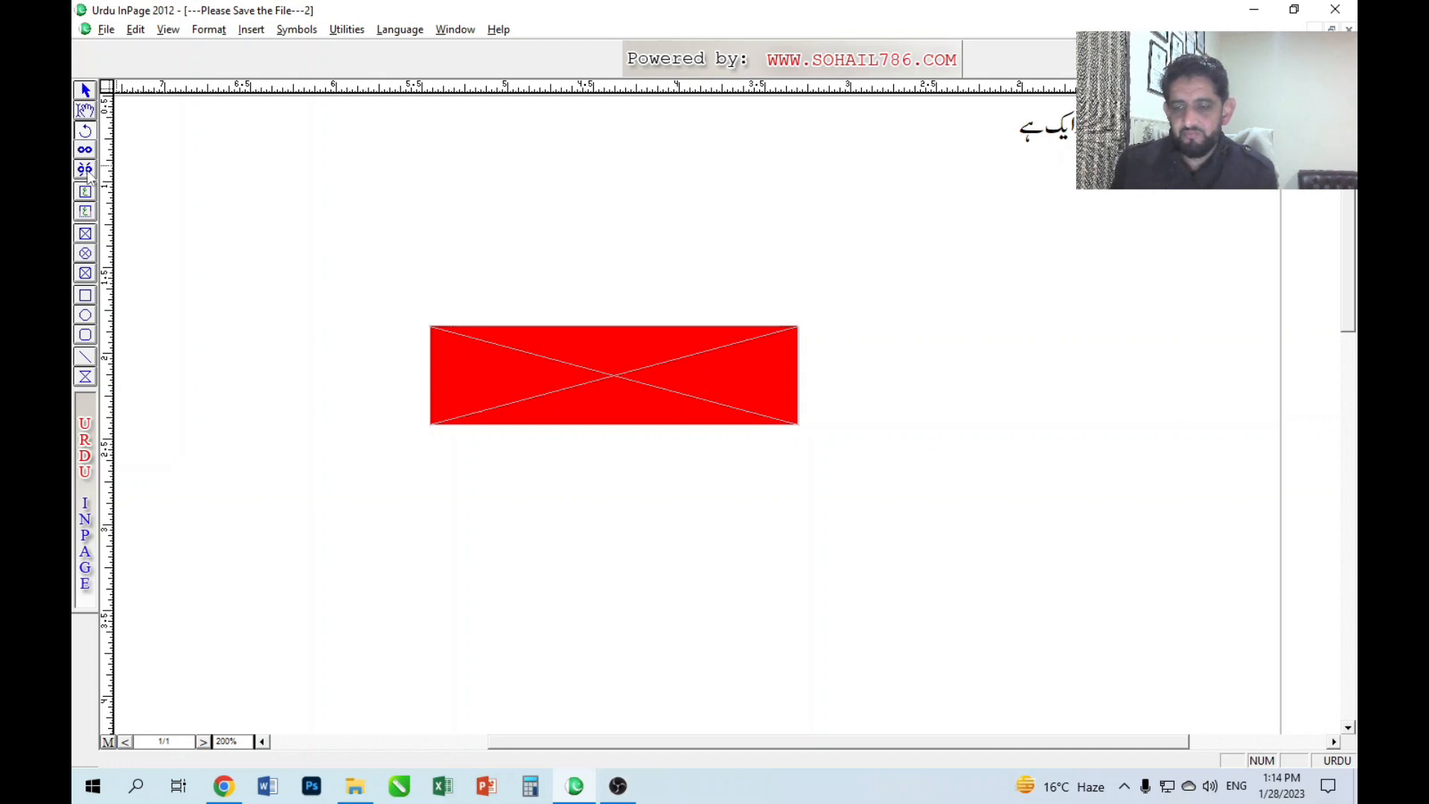
left_click(602, 404)
left_click_drag(593, 386, 412, 311)
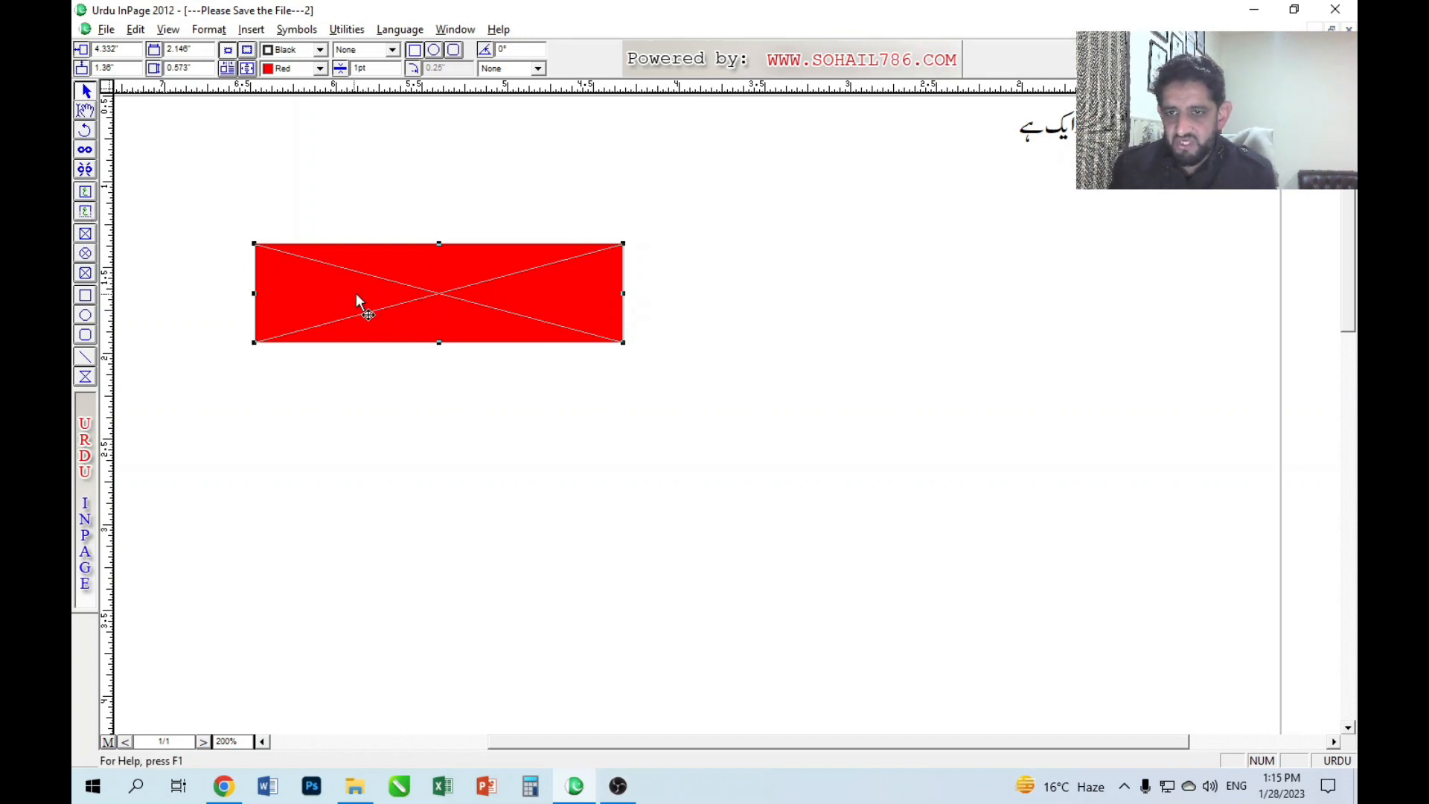
left_click_drag(393, 301, 383, 279)
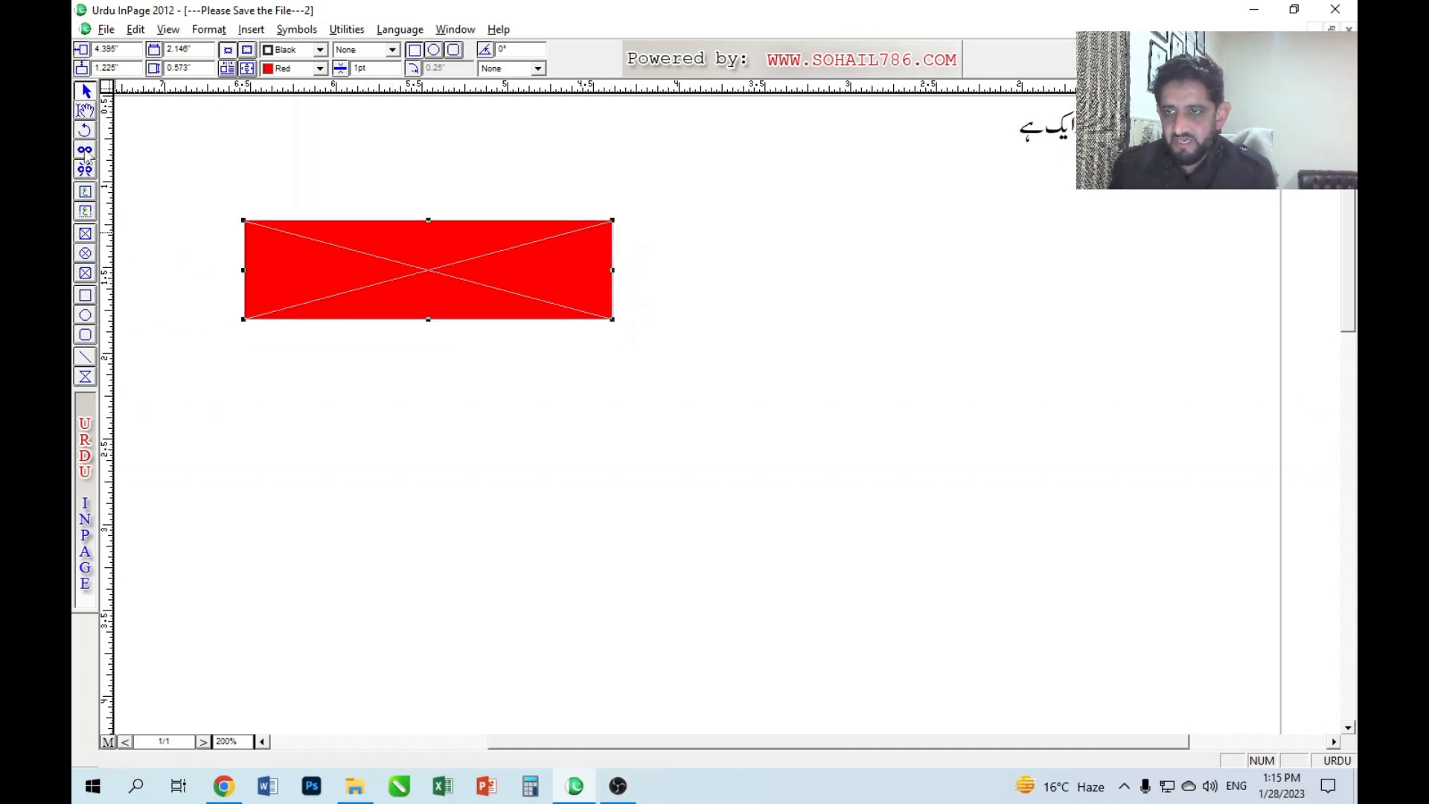
left_click_drag(373, 295, 357, 271)
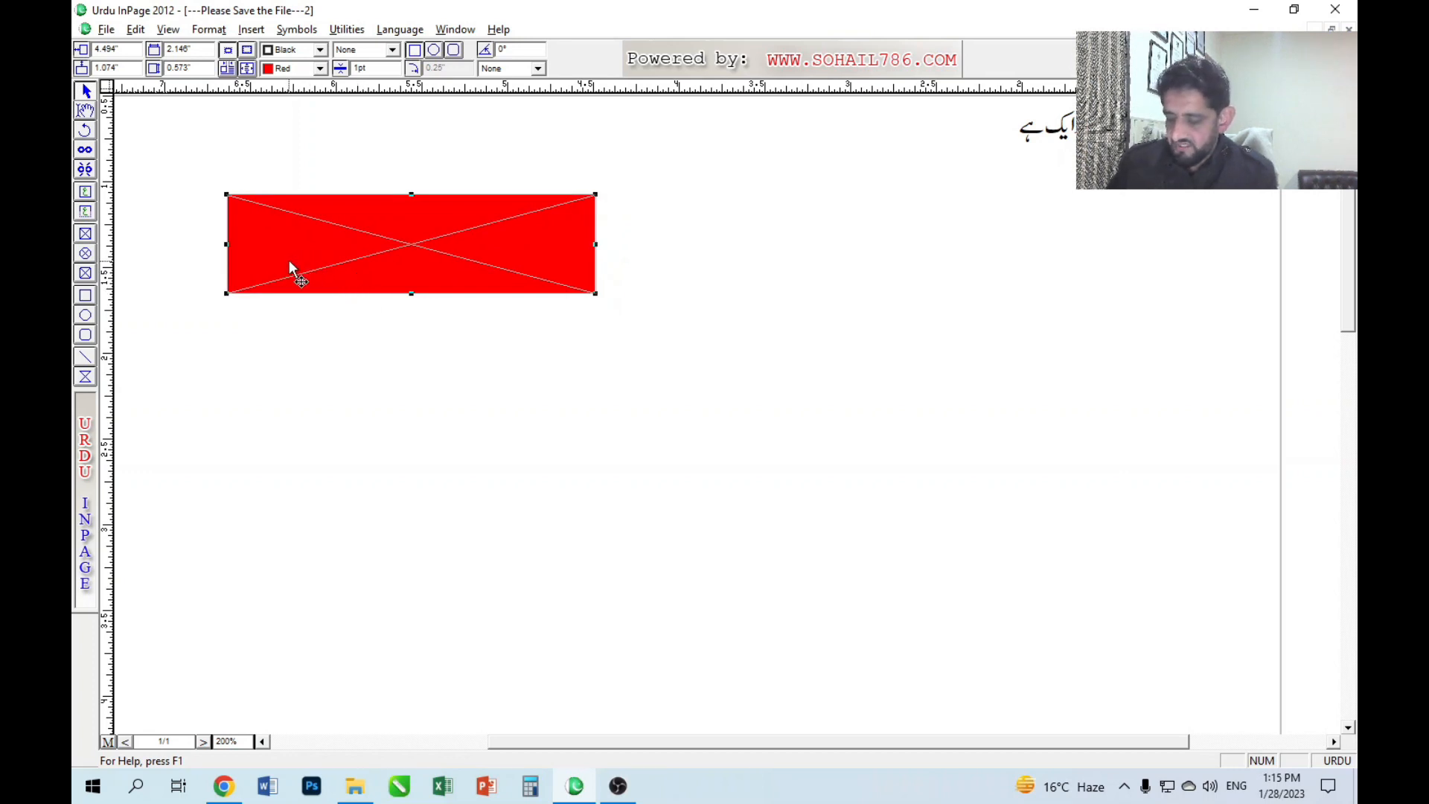
Switch to the Course of Inpage document and review the Shift + F2 and Shift + F3 entries on text boxes.
key("shift+F2")
key("shift+F3")
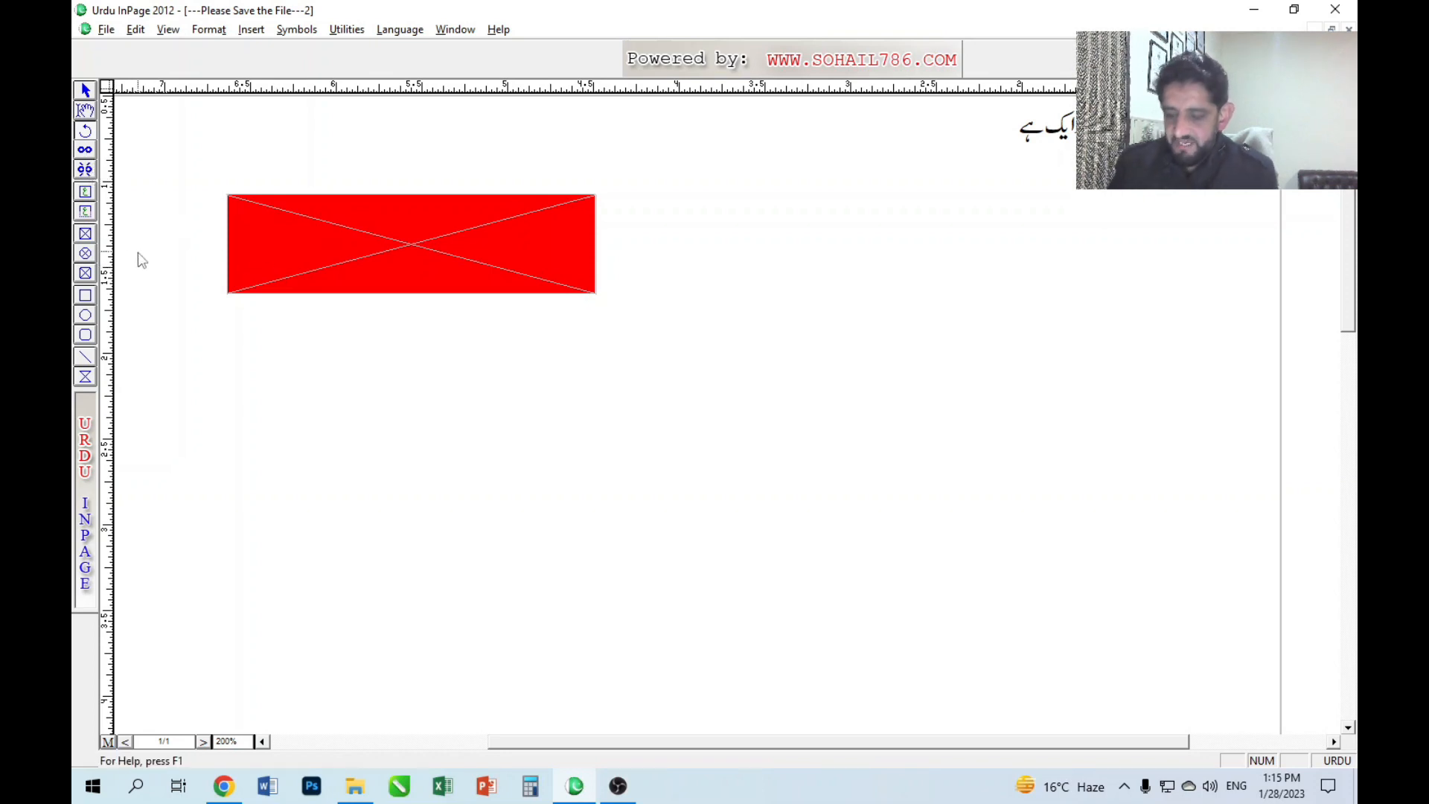
key("ctrl+Tab")
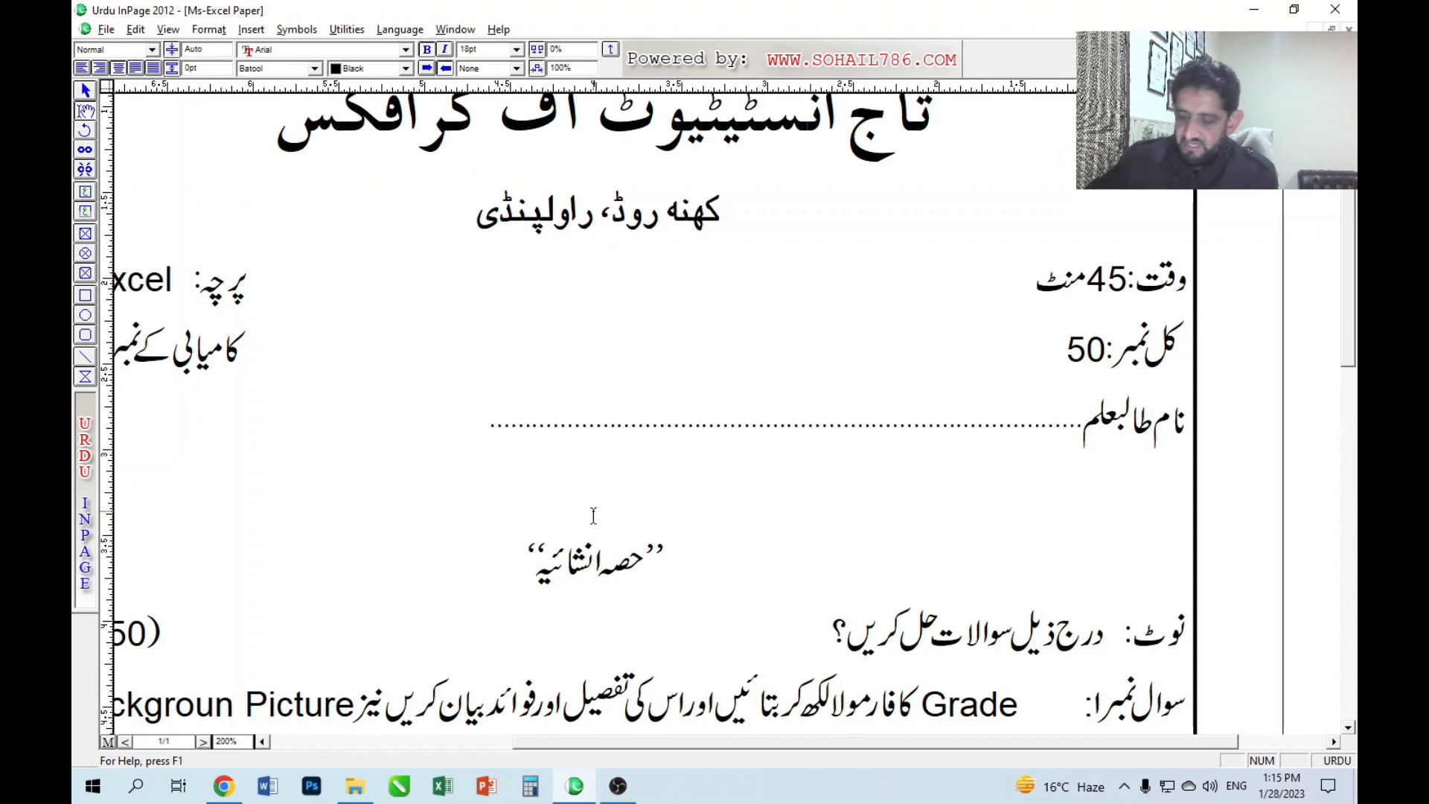
key("ctrl+Tab")
left_click(579, 525)
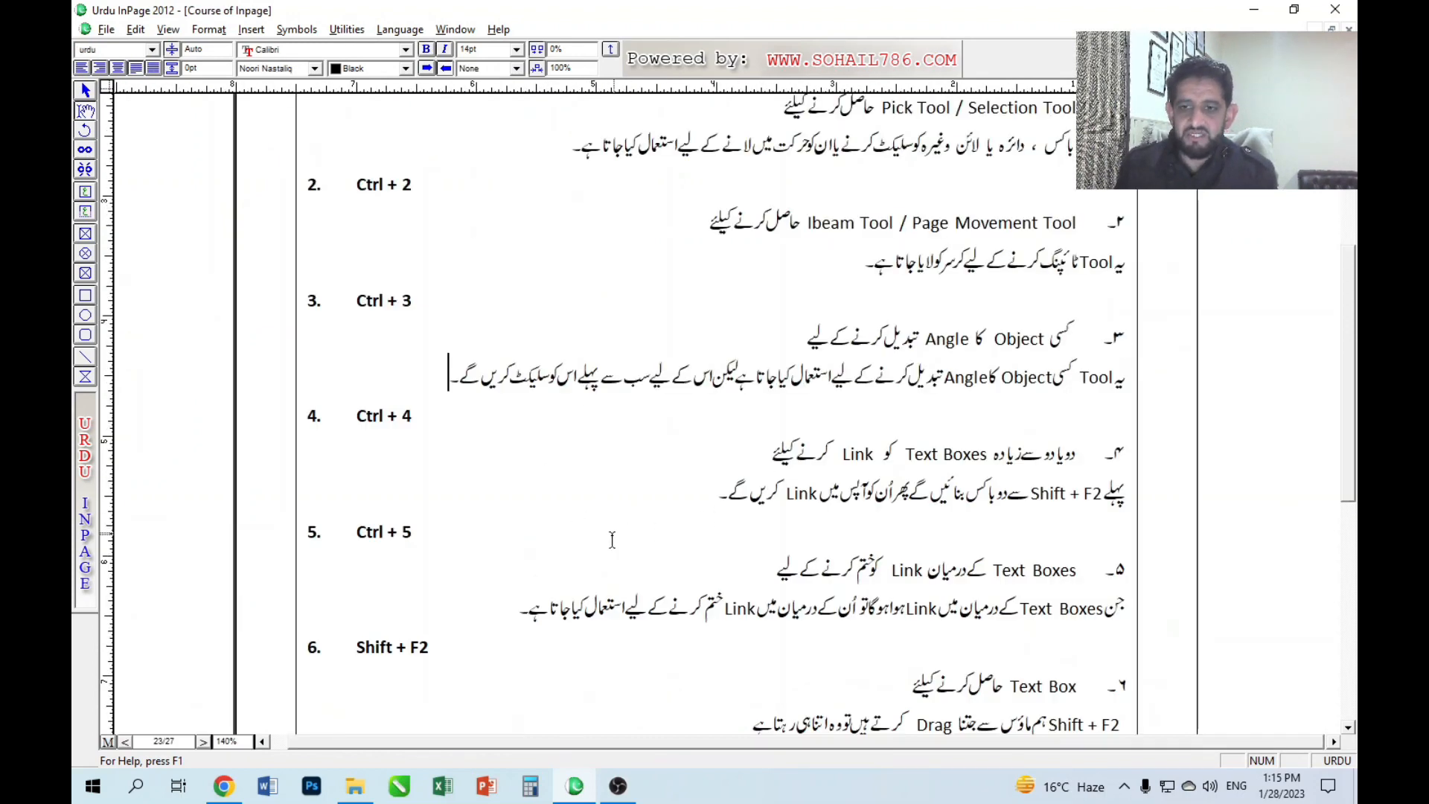
scroll(595, 532, "down", 5)
left_click_drag(362, 424, 460, 418)
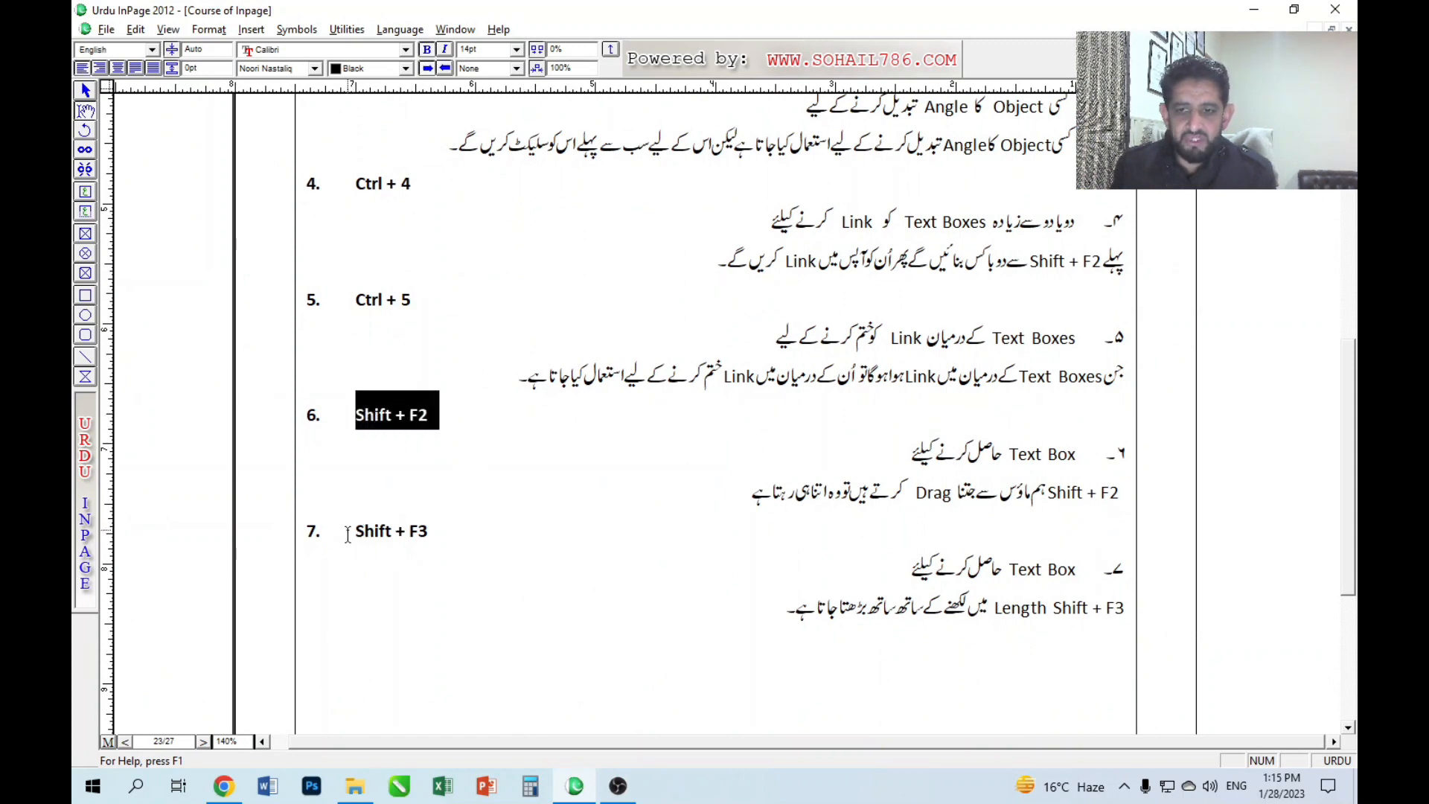
left_click_drag(348, 530, 472, 549)
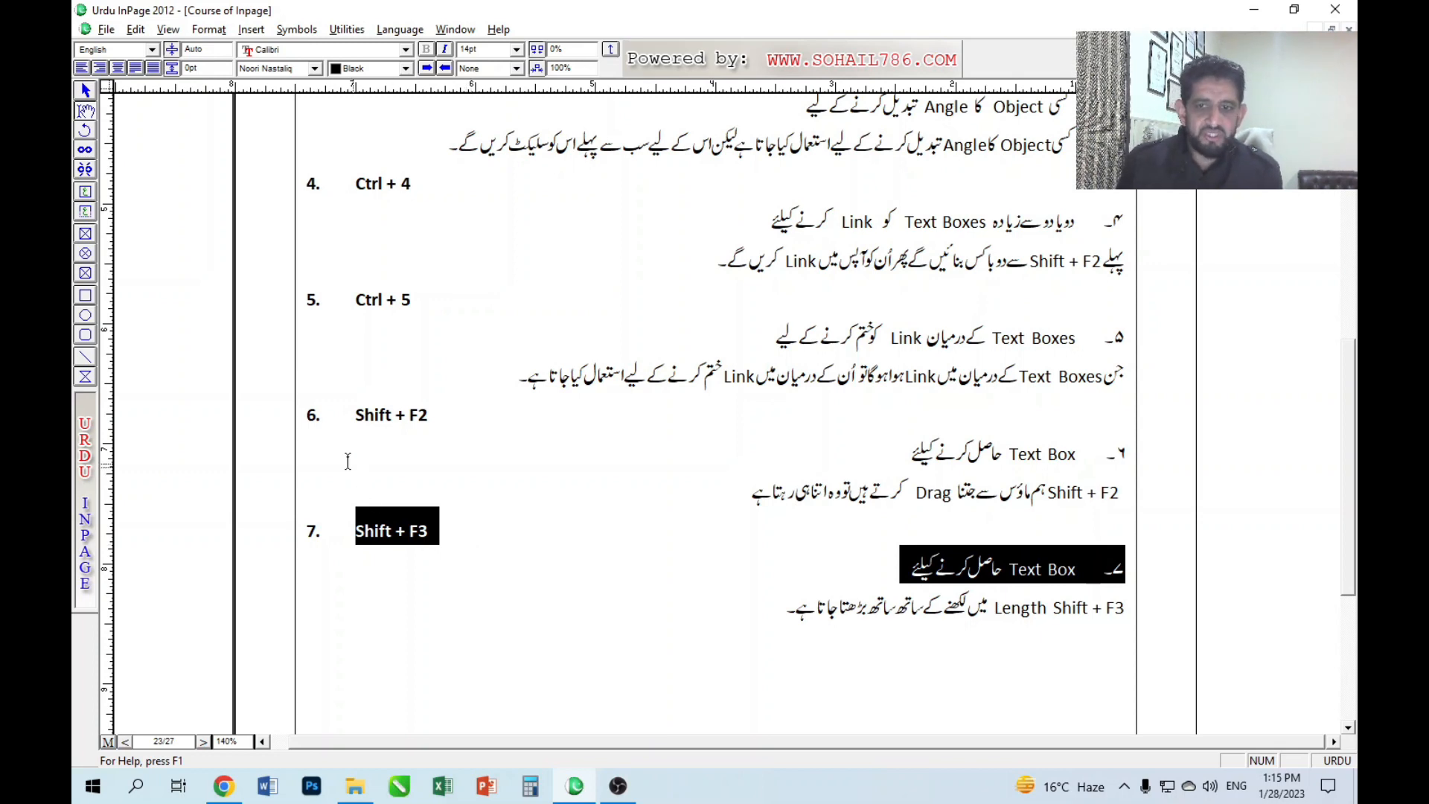
left_click(354, 420)
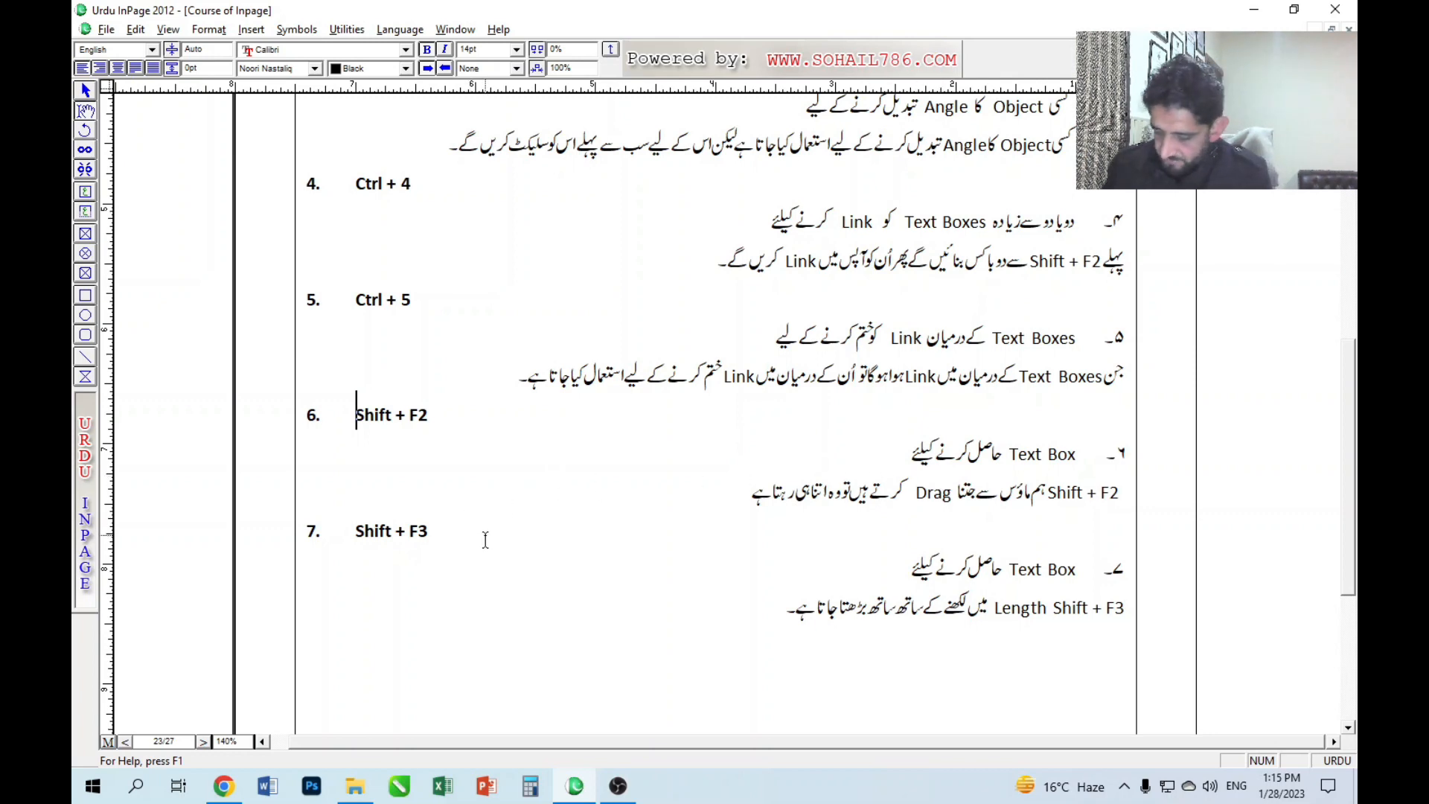
Return to the unsaved document and shift the red picture box to about 4.59" horizontally and 1.01" vertically.
key("ctrl+Tab")
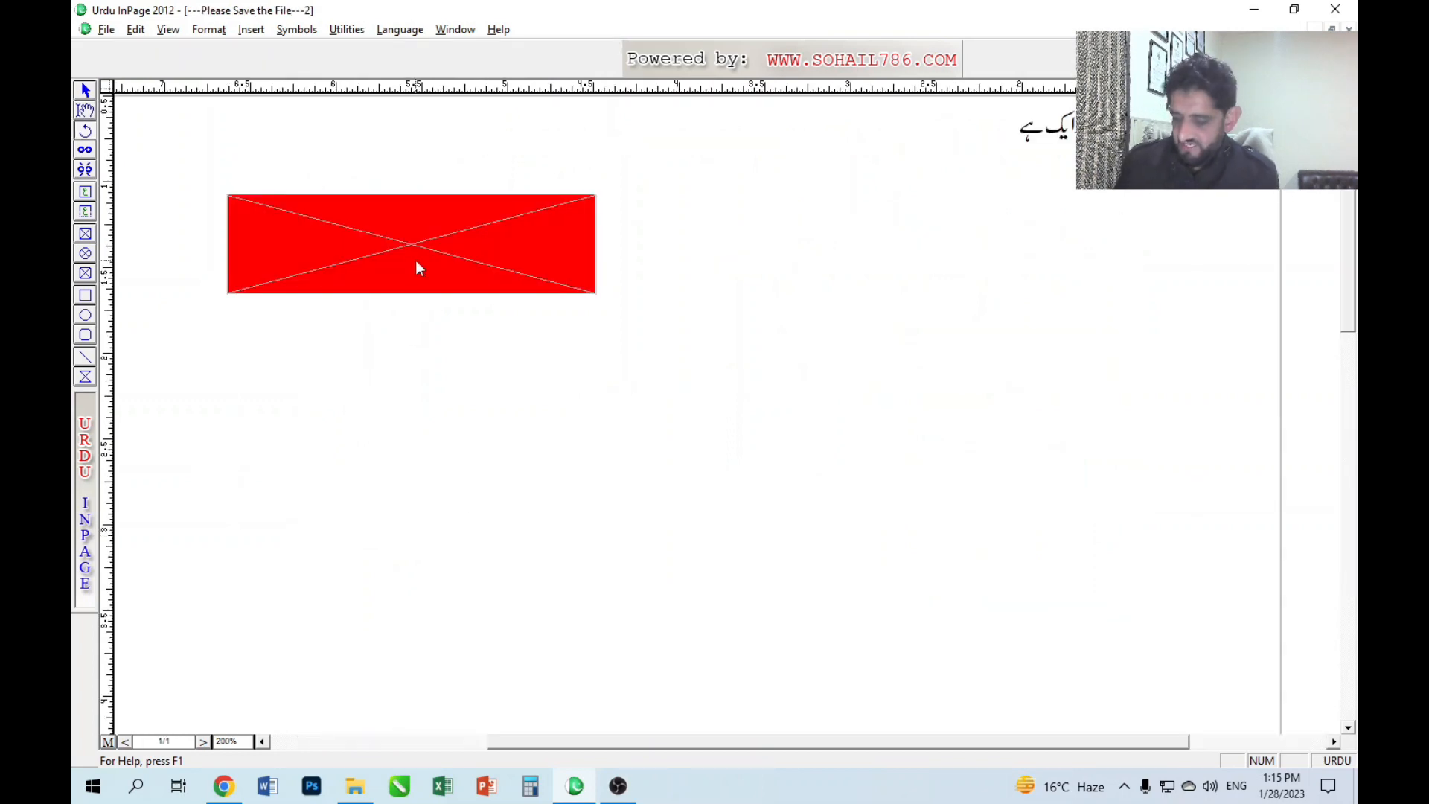
left_click(416, 262)
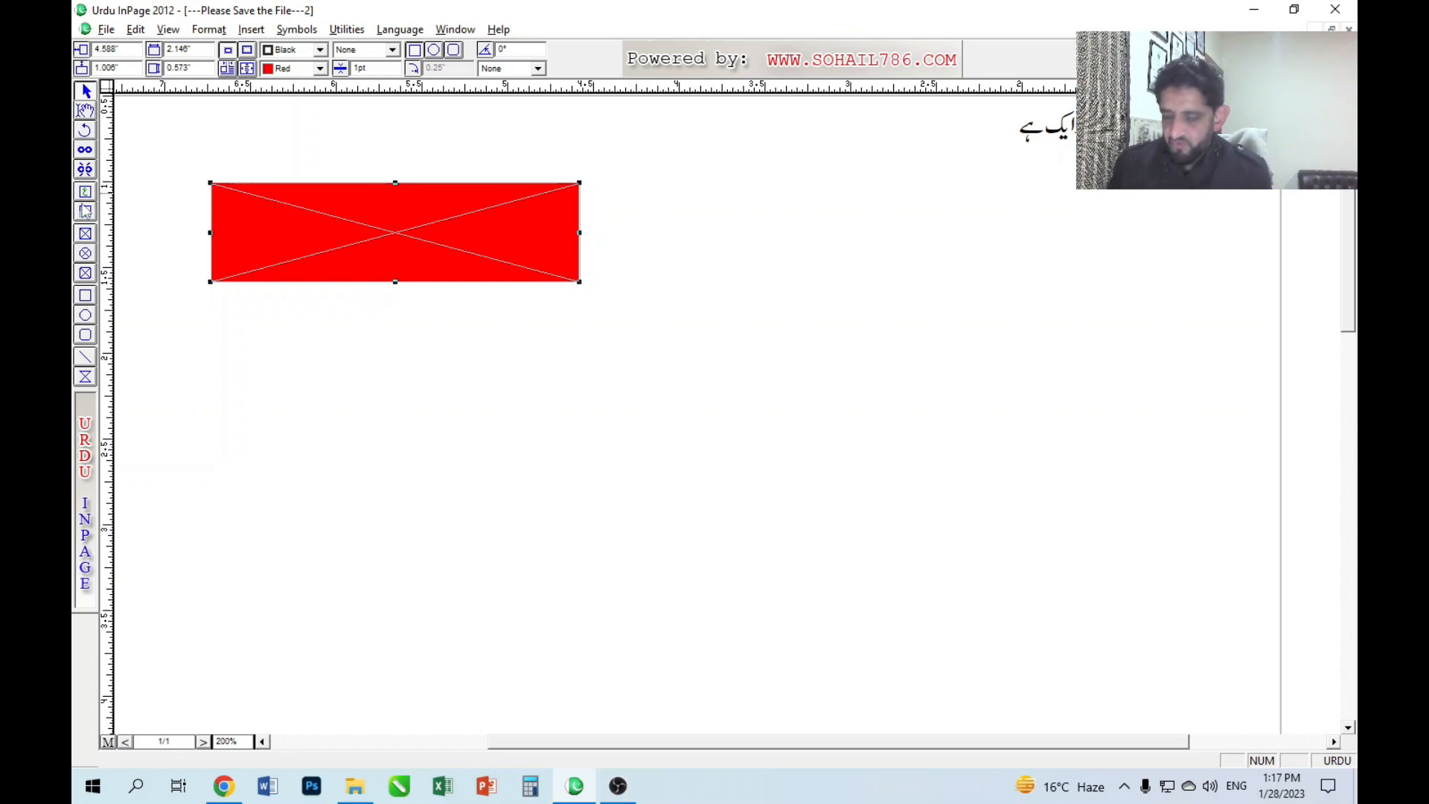
Try the two text box tools in turn and go back to the Pick tool.
left_click(85, 211)
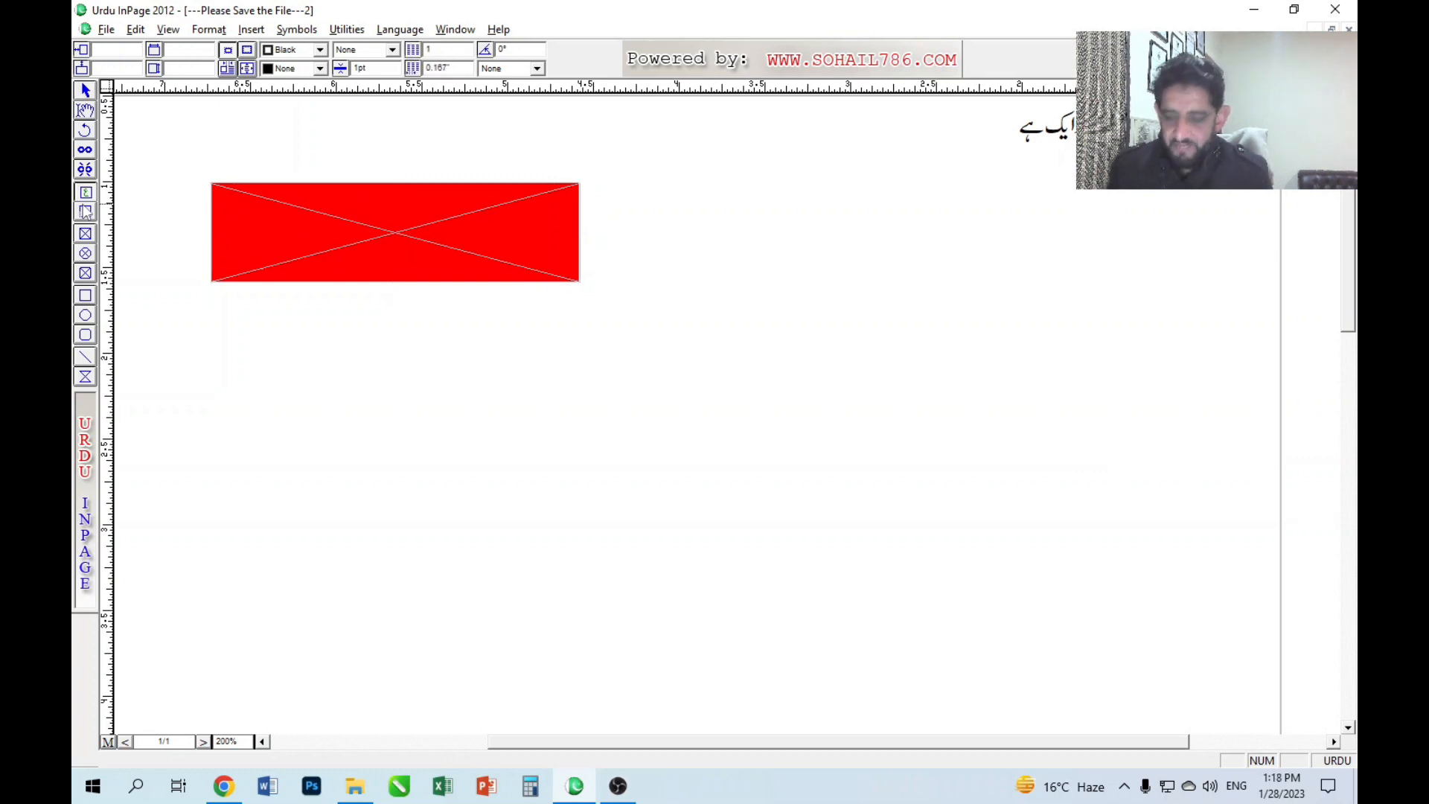
left_click(84, 209)
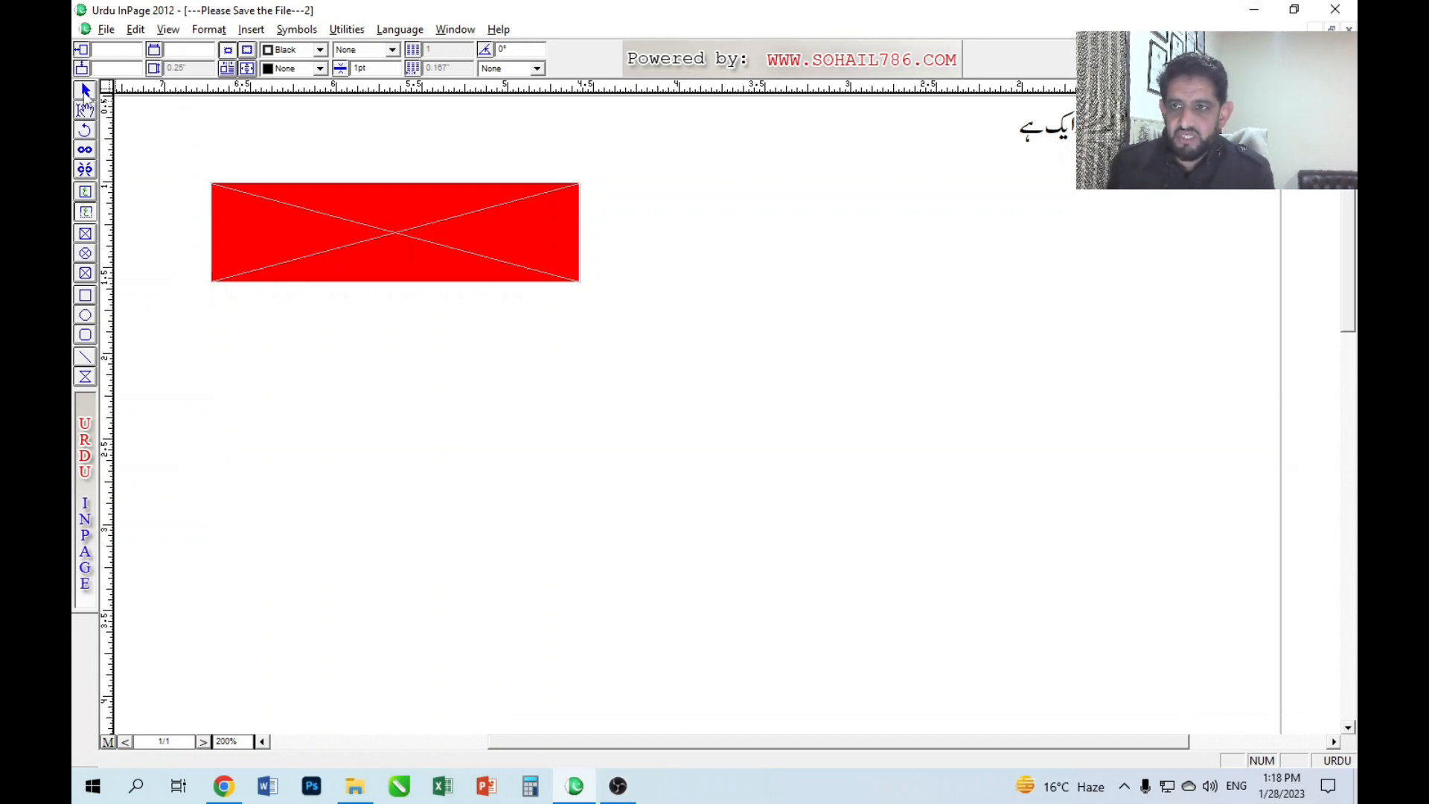
left_click(85, 91)
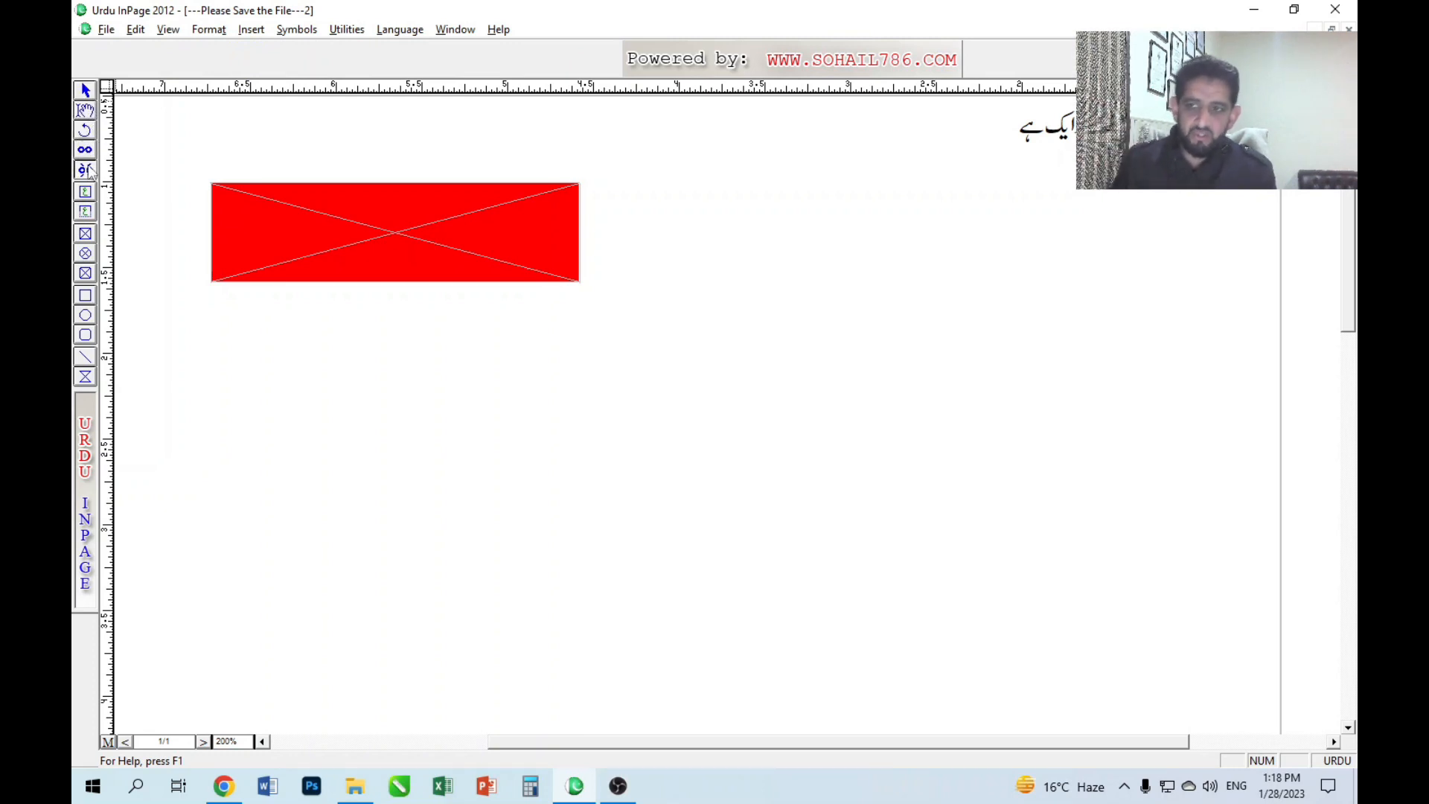
Go through the text box, picture box, graphic shape, line and polygon tools one by one, ending on the second text box tool.
left_click(90, 193)
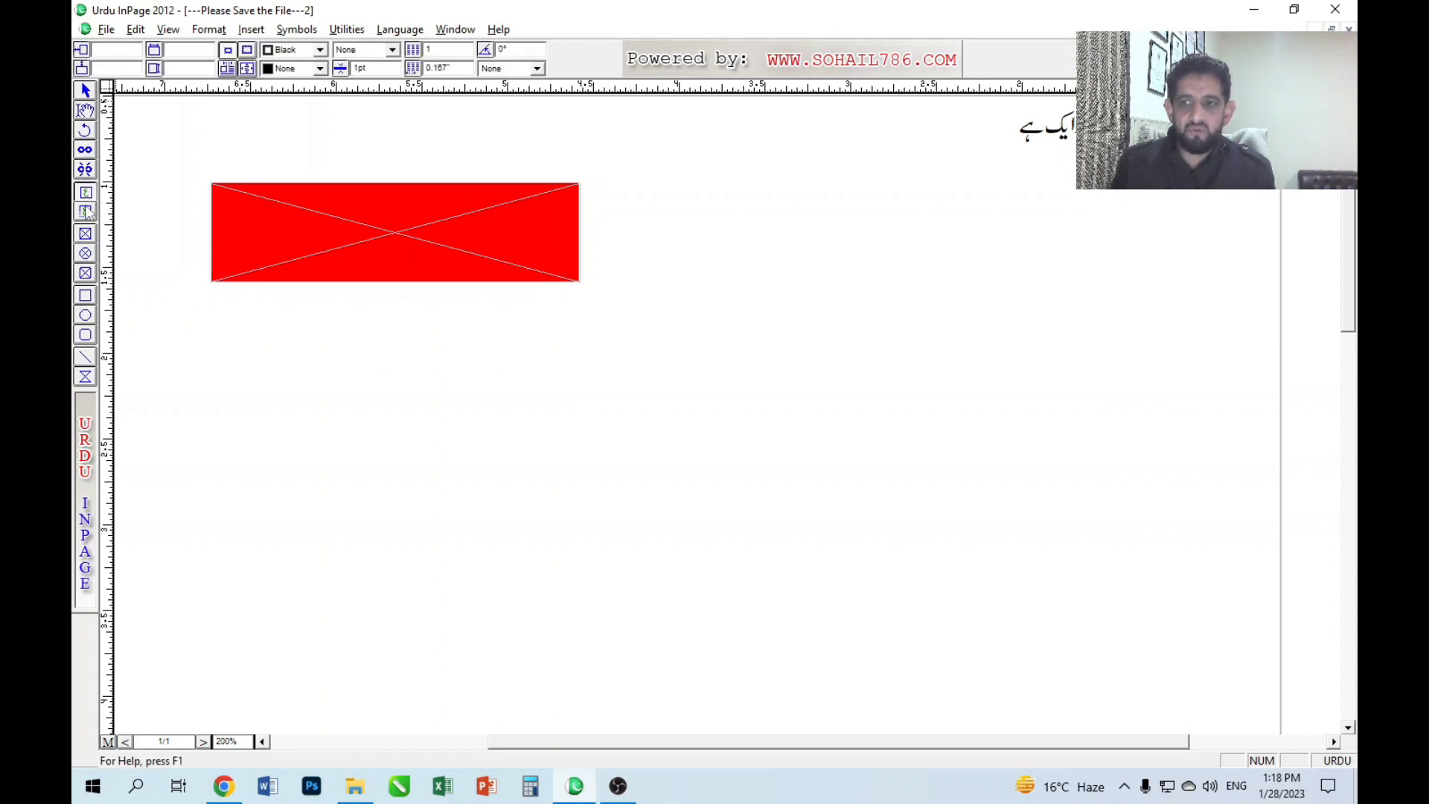
left_click(86, 212)
left_click(84, 232)
left_click(84, 252)
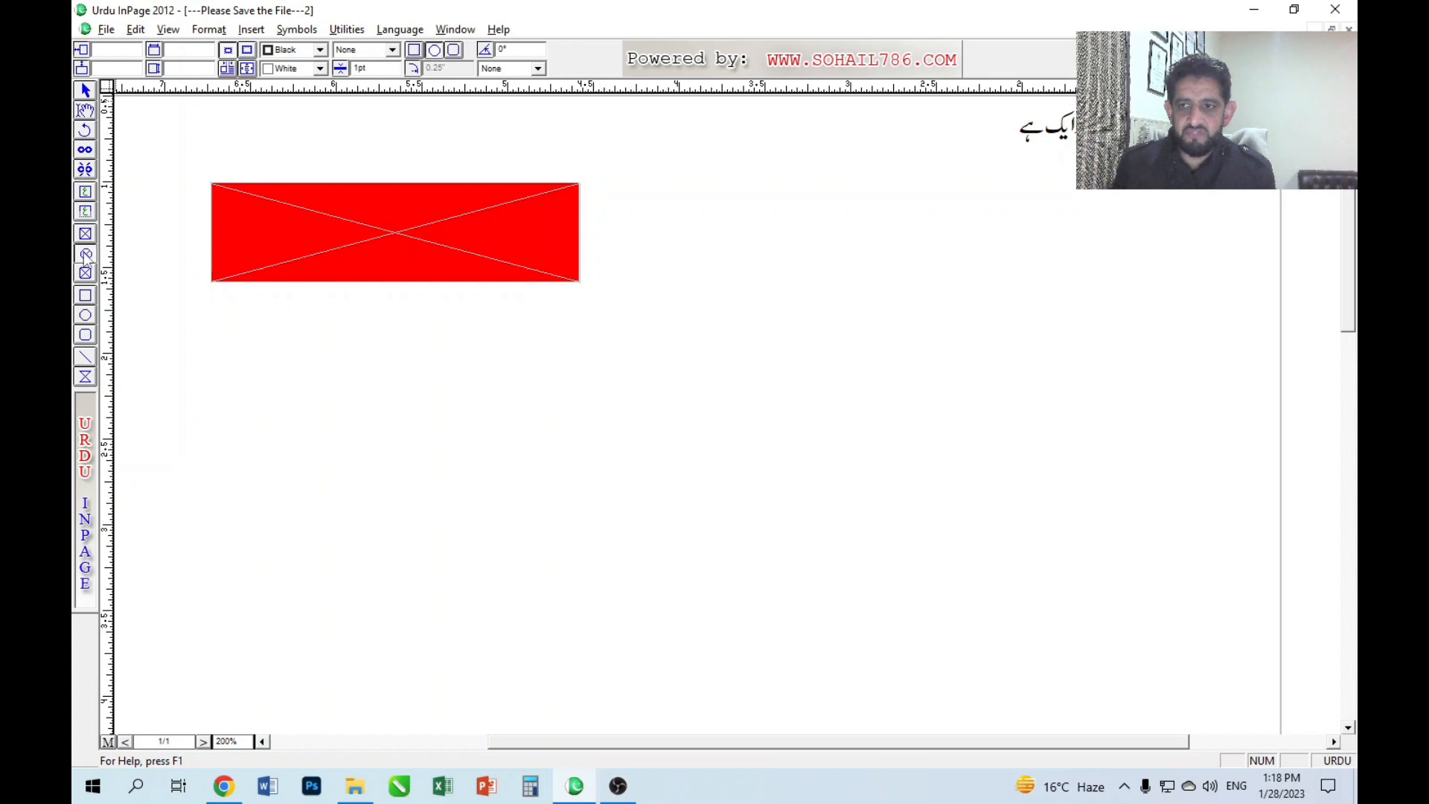
left_click(82, 275)
left_click(84, 295)
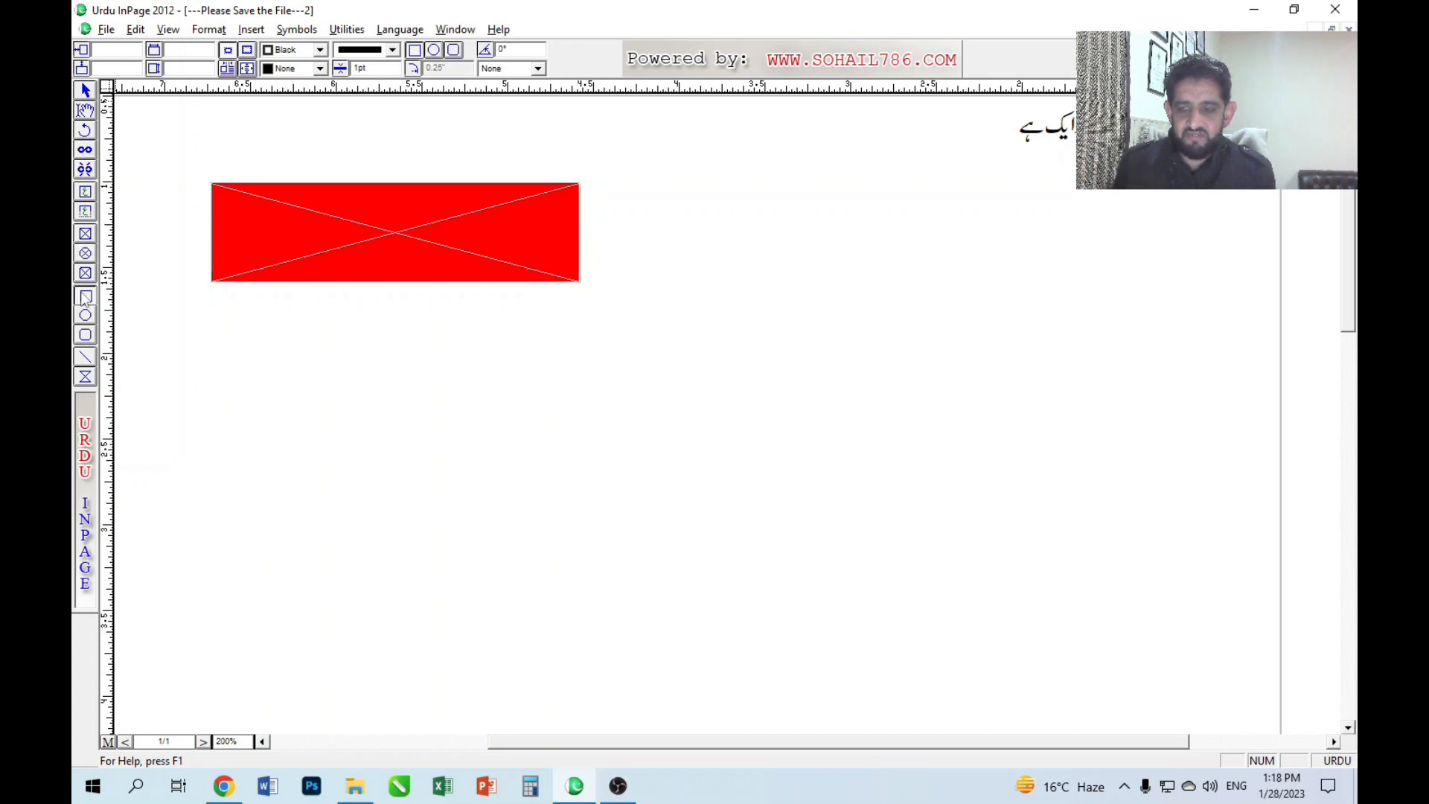
left_click(85, 315)
left_click(85, 334)
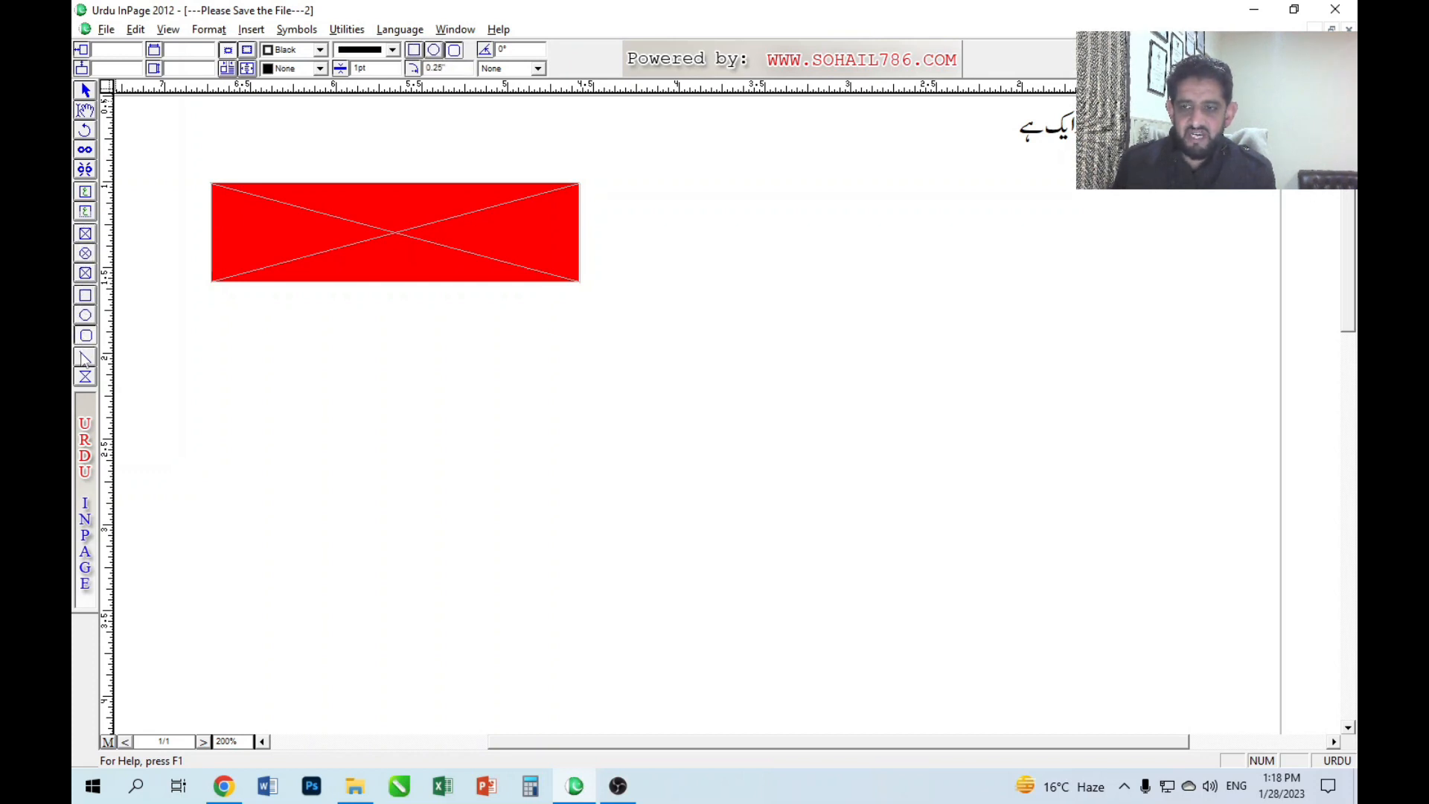
left_click(85, 357)
left_click(85, 376)
left_click(85, 378)
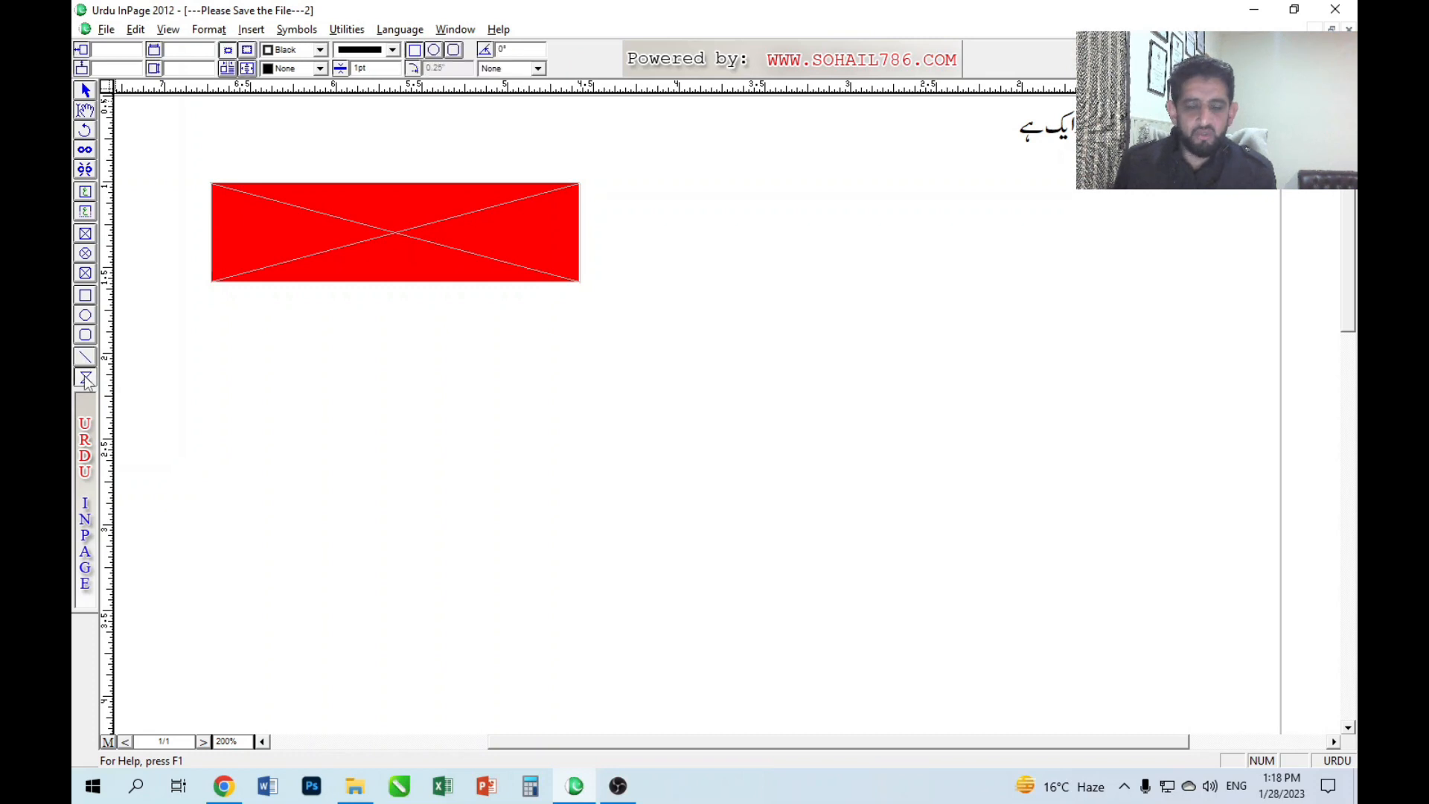
left_click(85, 212)
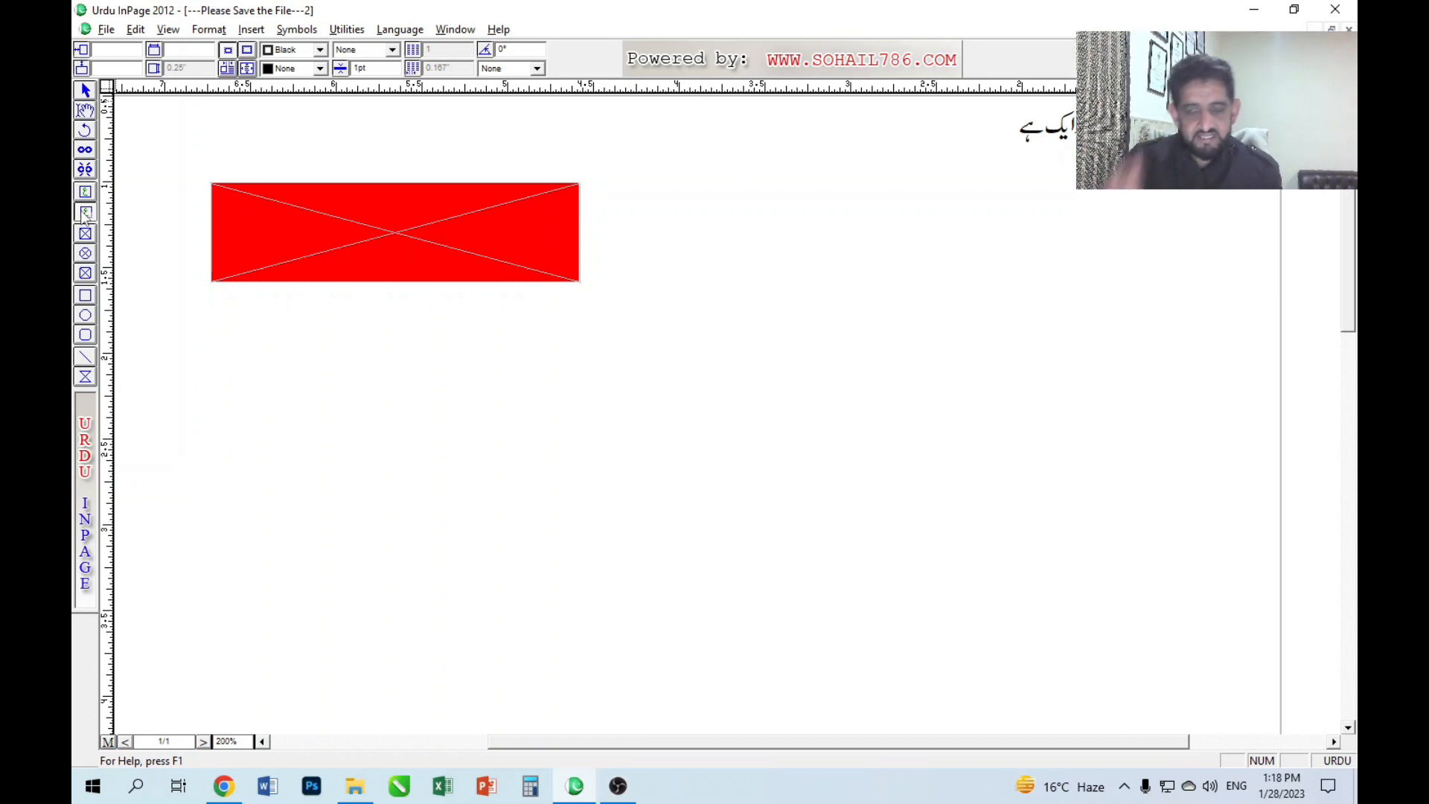
Move the red picture box to about 4.94" horizontally and 0.62" vertically, and draw a text box about 2.3" by 1.1" below it.
left_click_drag(356, 235, 303, 167)
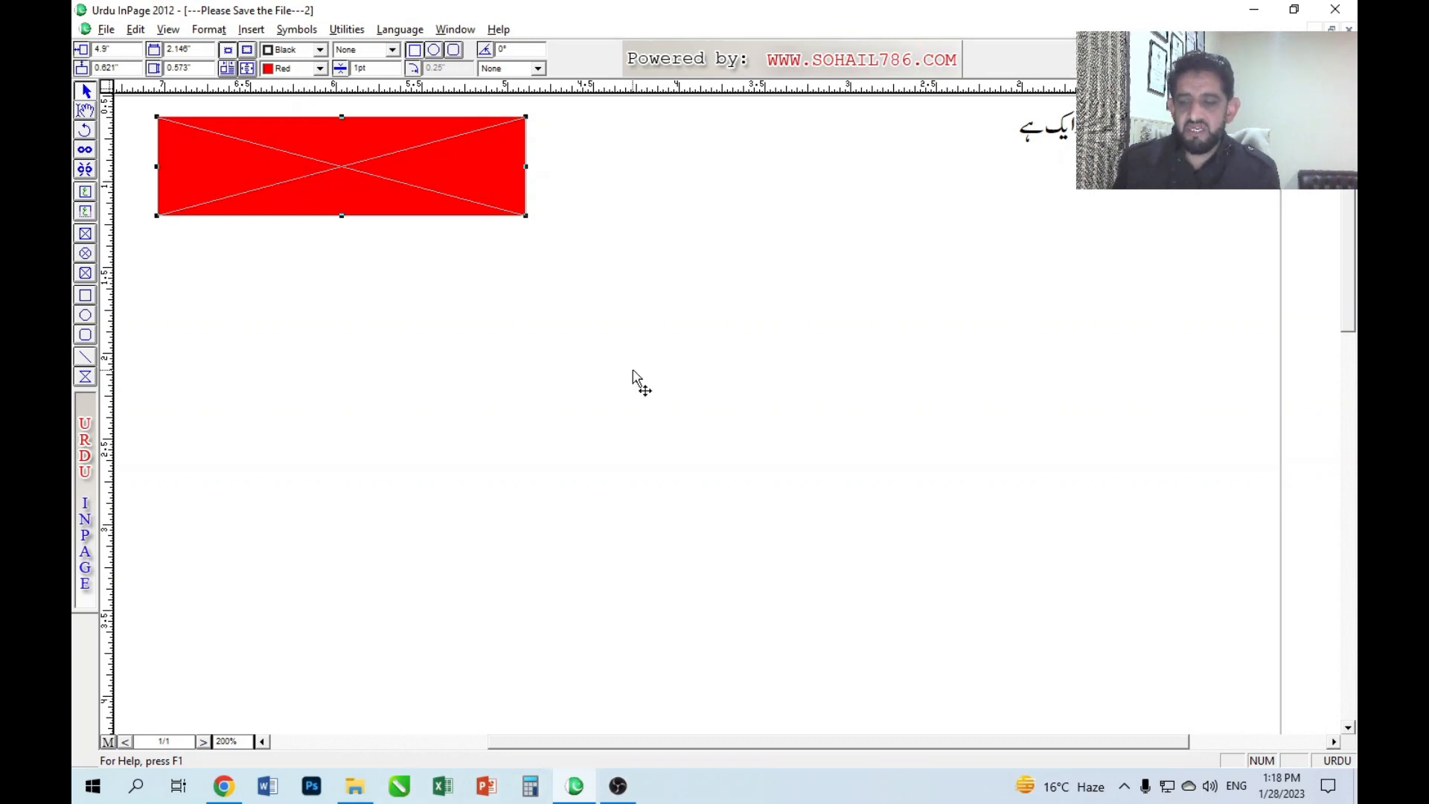
left_click_drag(277, 180, 271, 180)
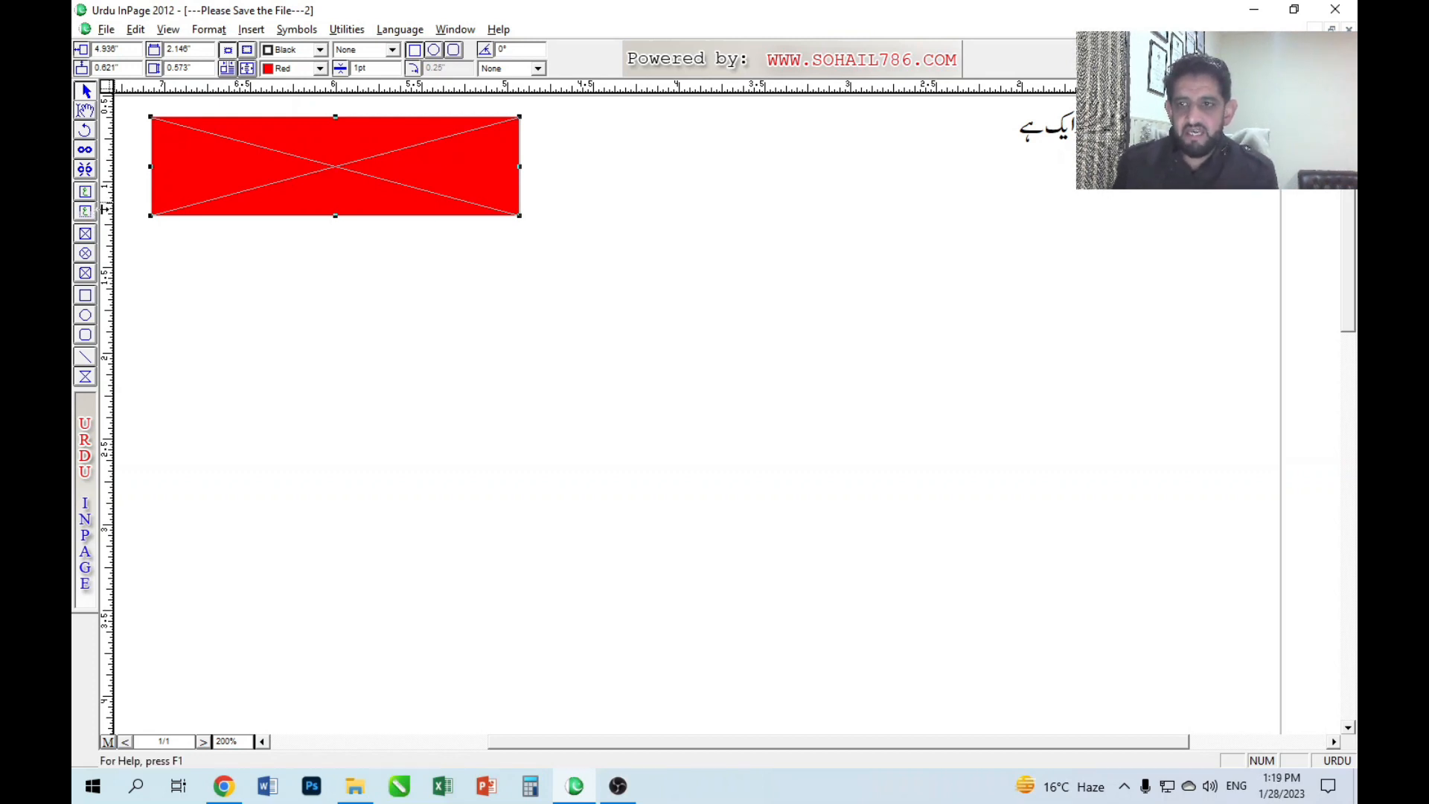
left_click(86, 196)
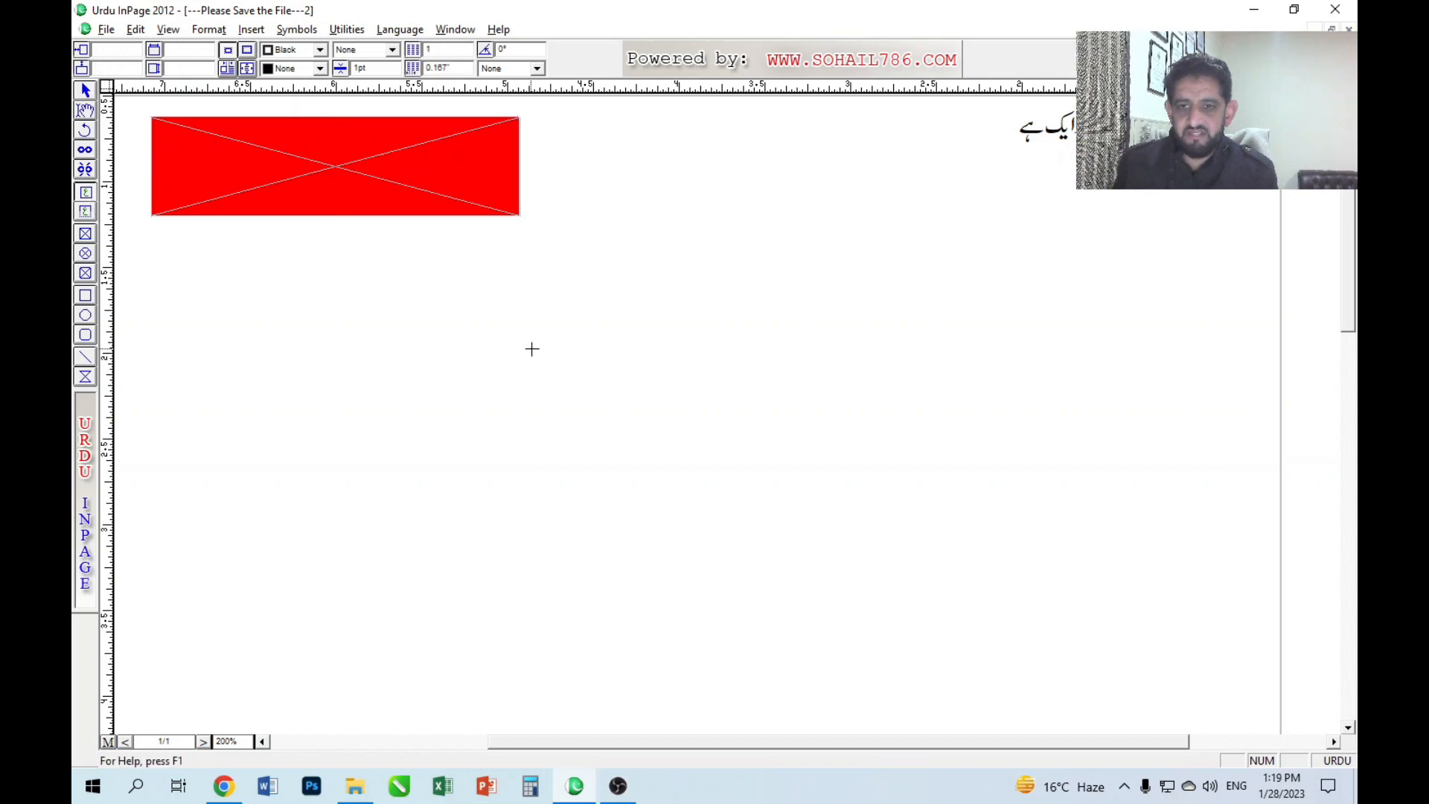
left_click_drag(299, 314, 694, 504)
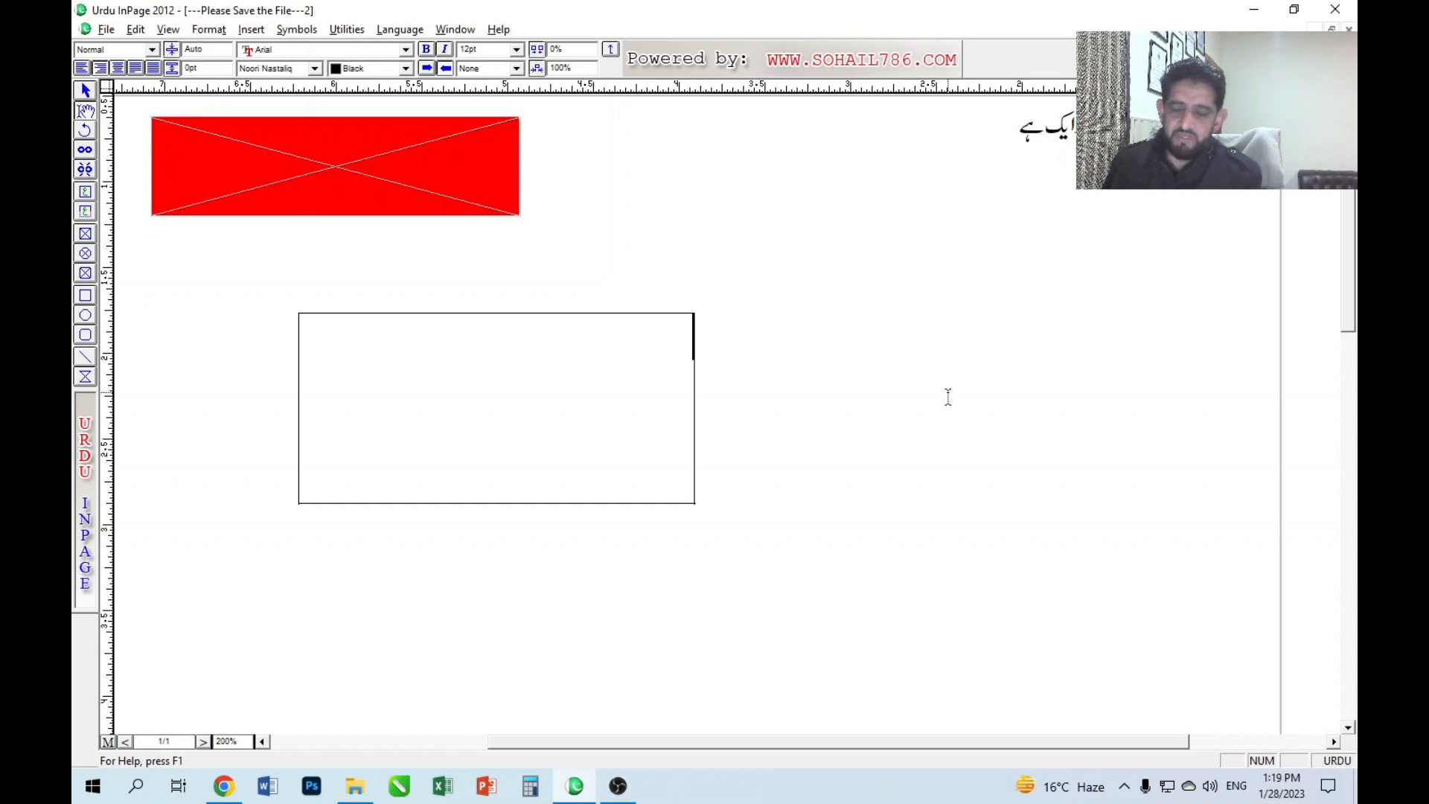
Start the text box's Urdu sentence with "میرا نام" followed by the person's first name.
type("میرا نام ع")
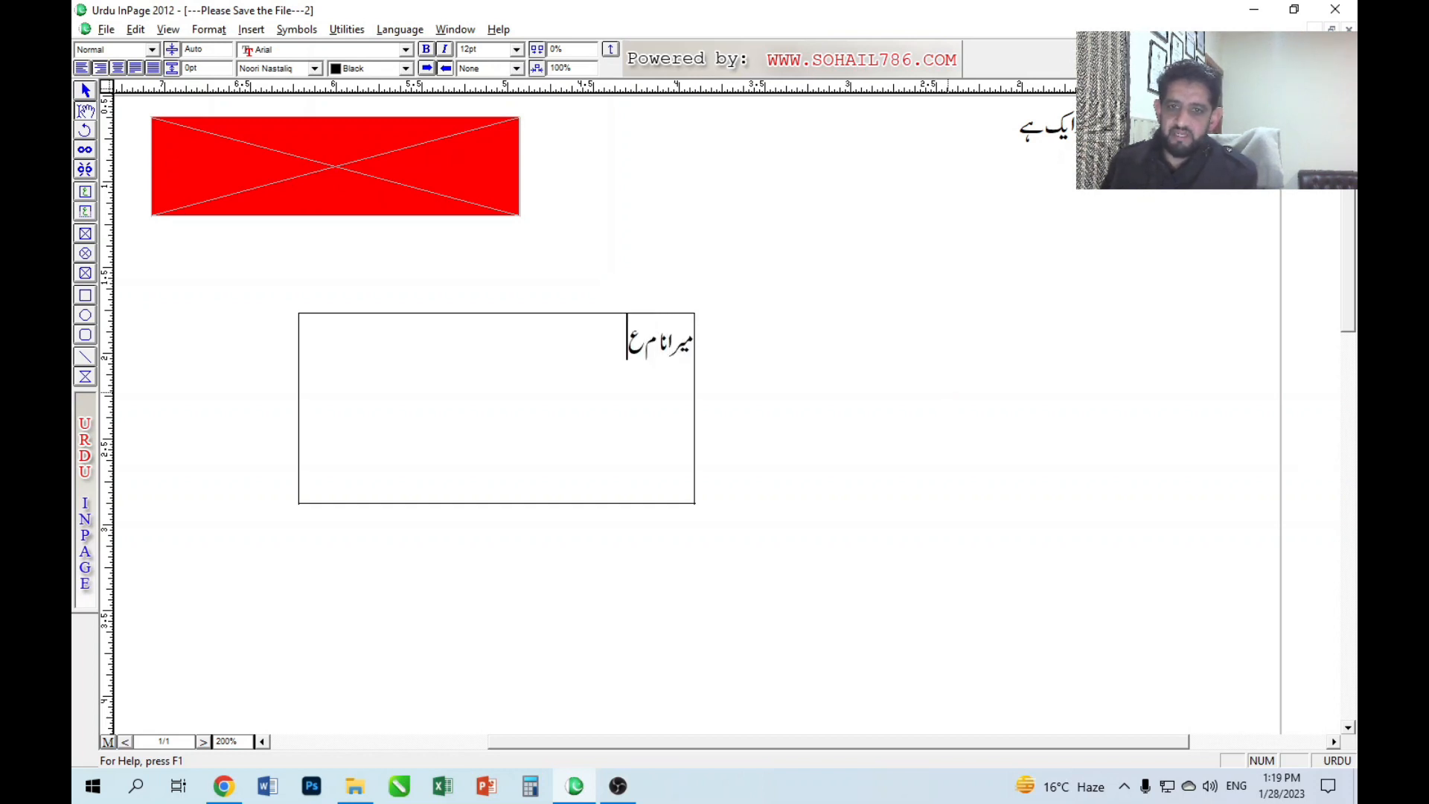
type("زیز اور")
key("BackSpace")
key("BackSpace")
key("BackSpace")
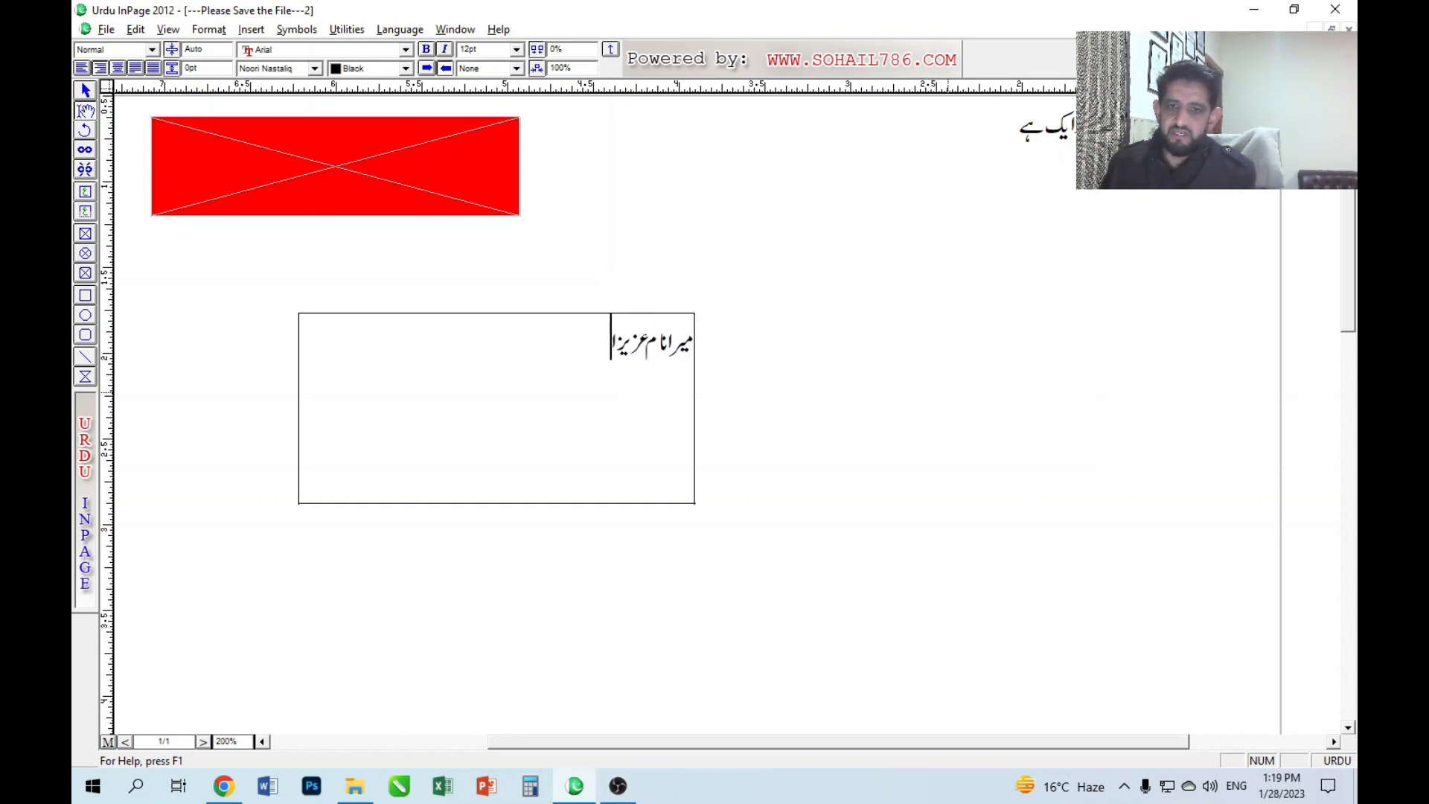
type("ہیئے")
key("BackSpace")
key("BackSpace")
key("BackSpace")
key("BackSpace")
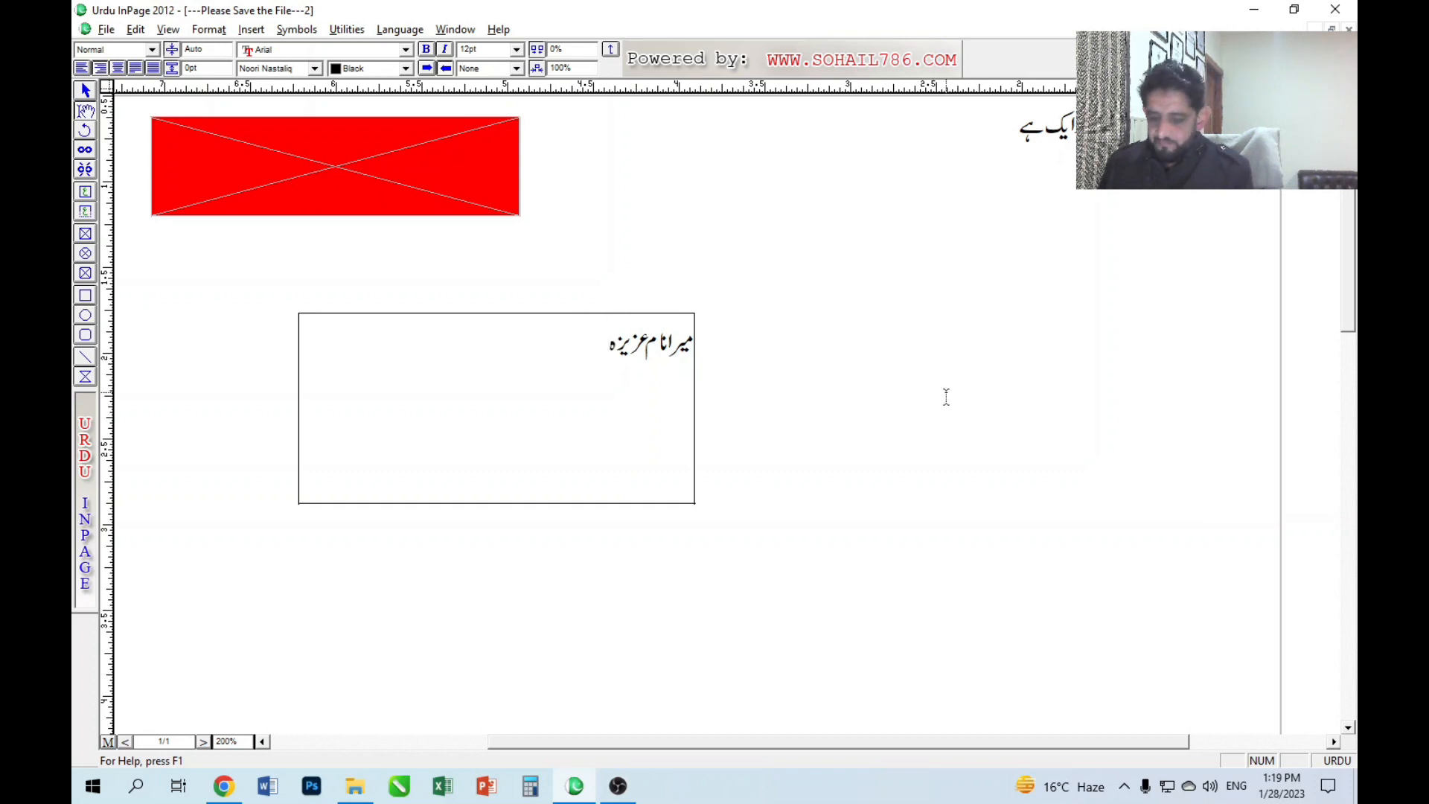
Continue the sentence in the text box with "ہے اور میں اسلام آباد میں رہتا ہوں۔ اور".
type("ہے اور میں اوسل")
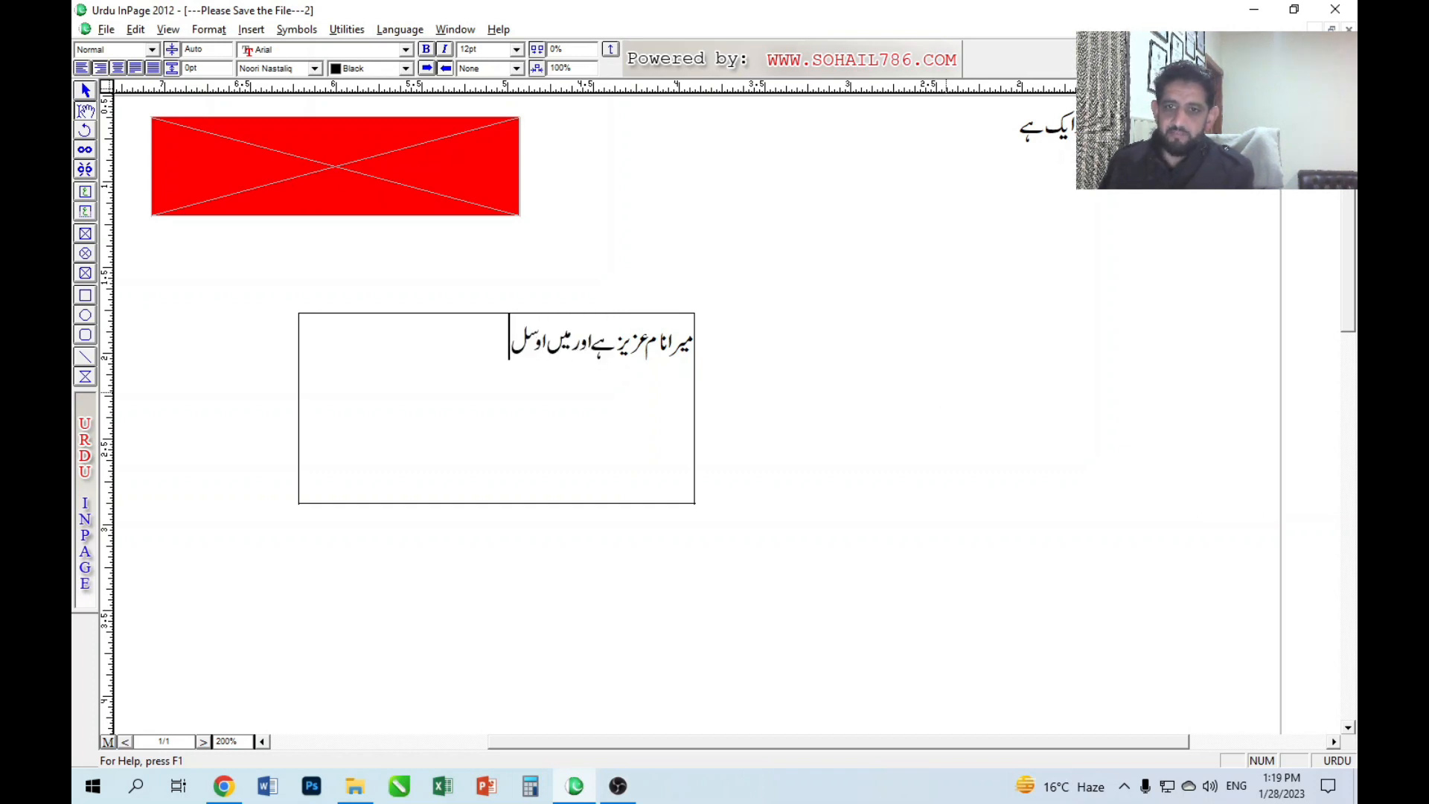
key("BackSpace")
key("BackSpace")
key("BackSpace")
type("سلام")
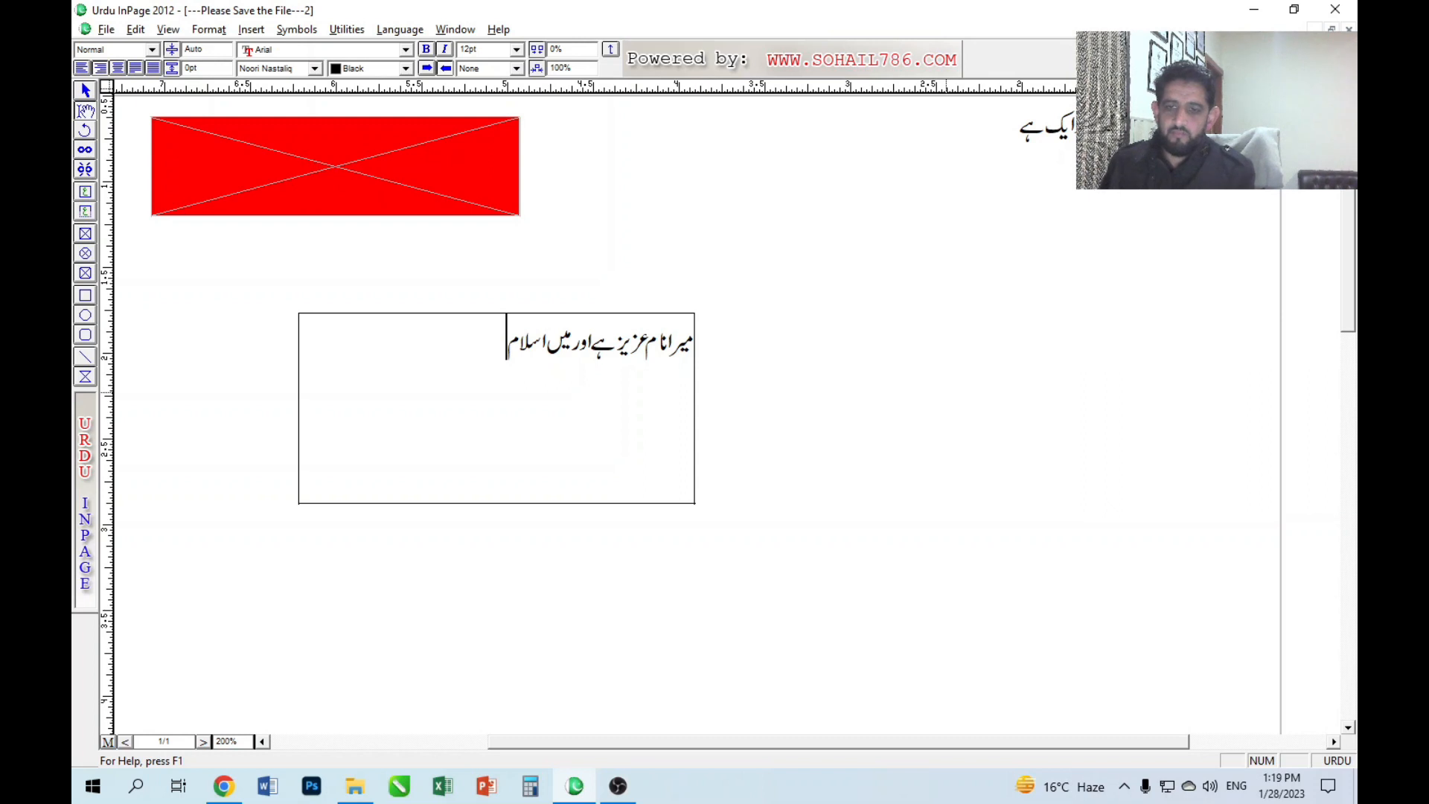
type(" آباد مین")
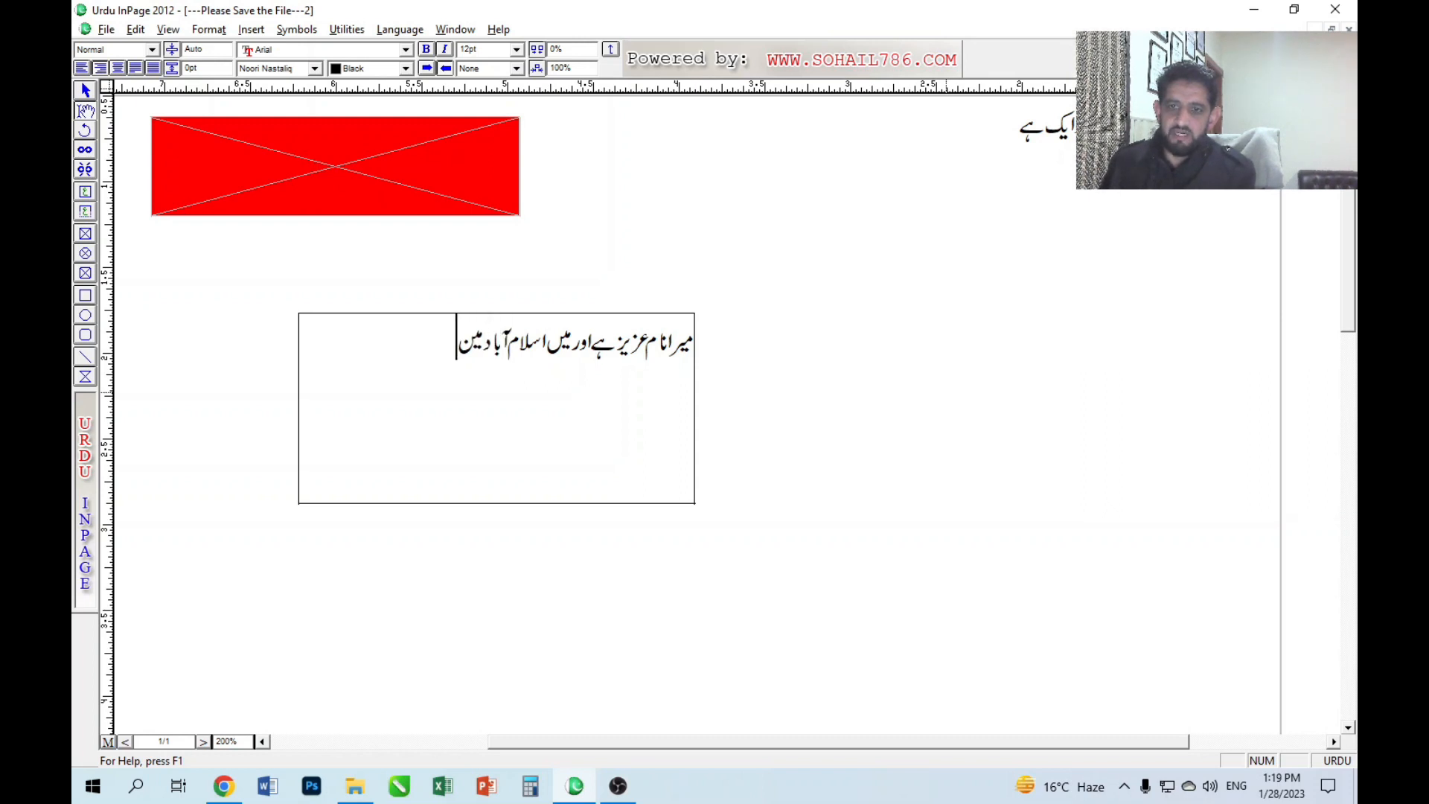
key("BackSpace")
type("ں رہا")
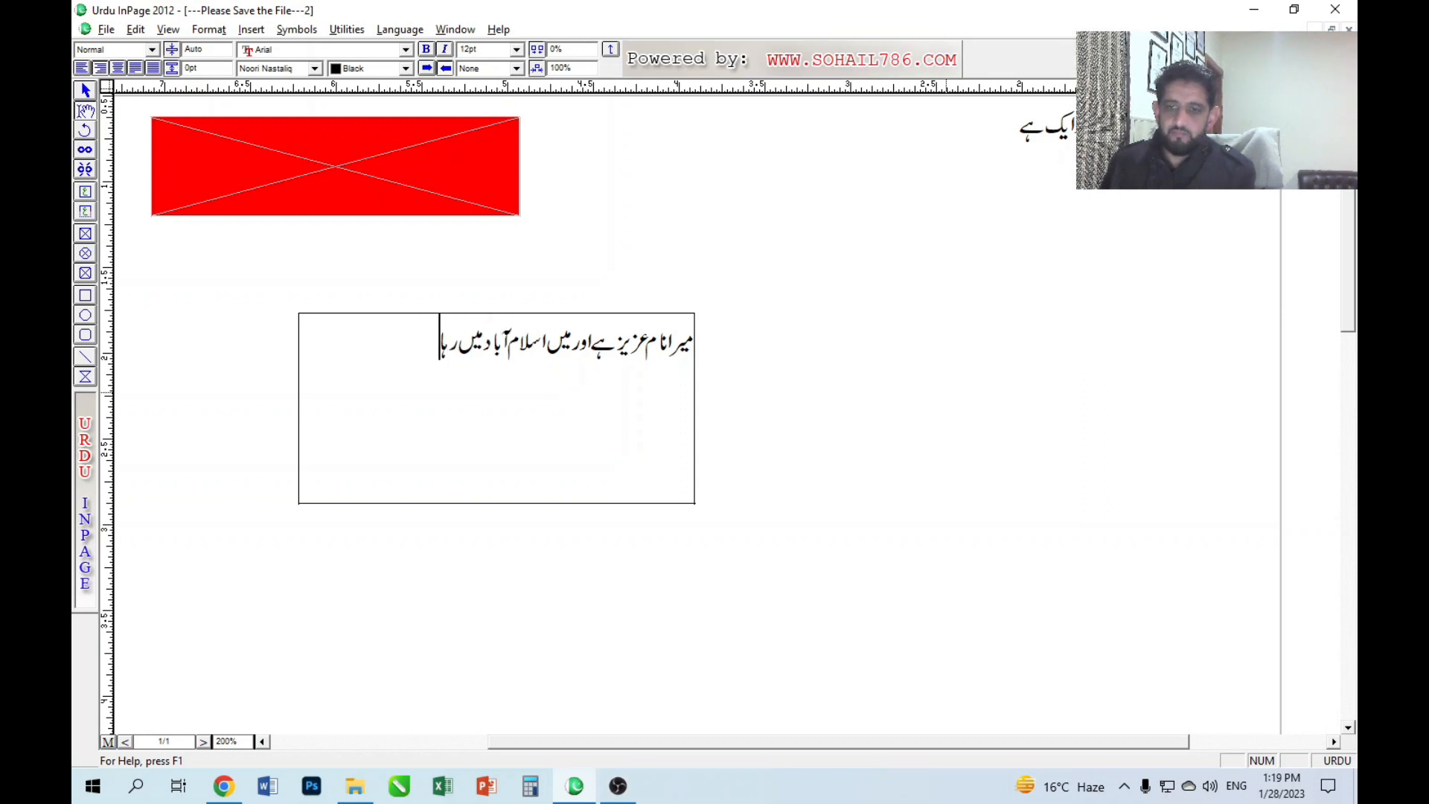
key("BackSpace")
type("تا ہوں۔ اور")
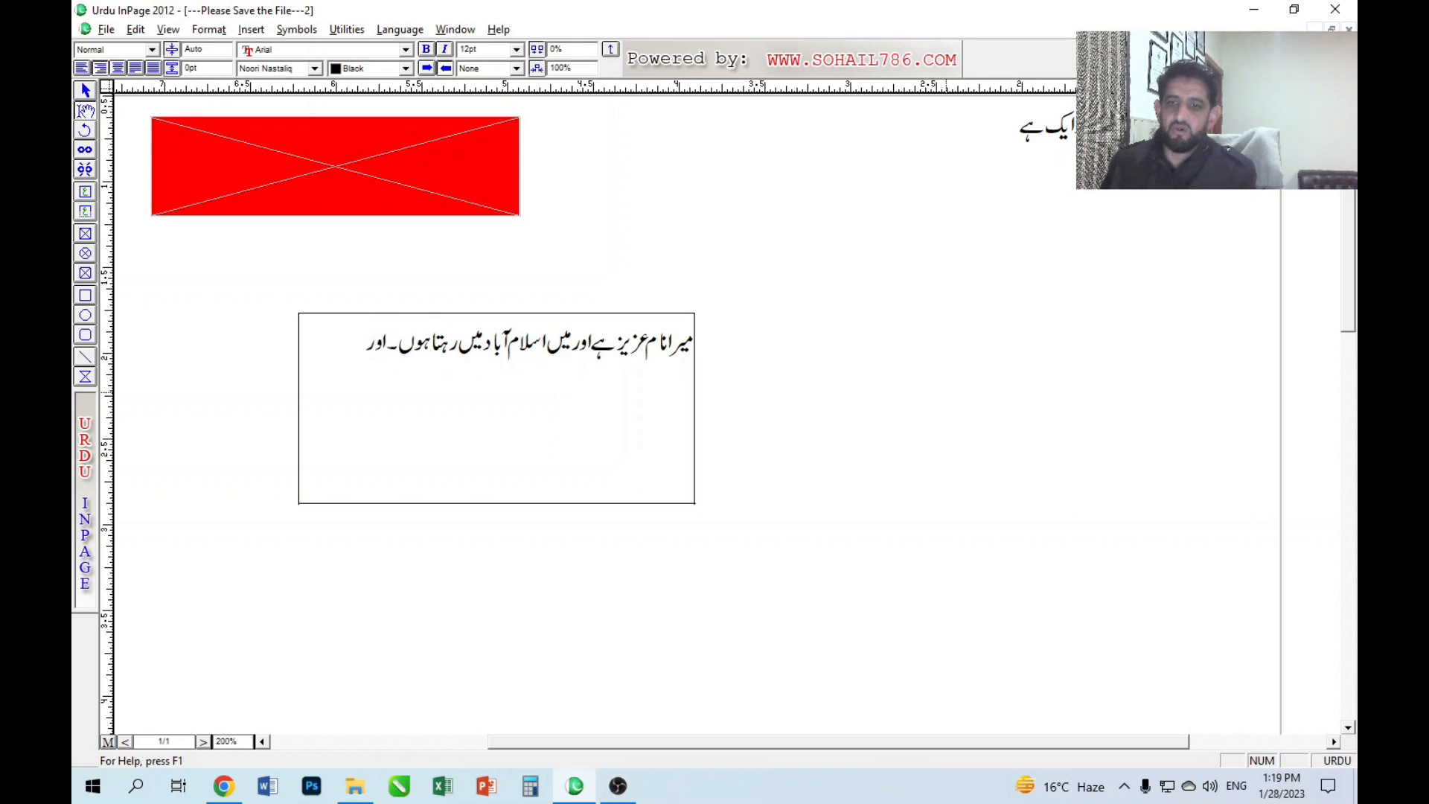
Add "ہمارا یہاں پر ایک انسٹیٹیوٹ ہے اور ہم روزانہ کی بنیاد پر یہاں کلاسز لیتے" to the Urdu text in the box.
type(" ہمارا پیا")
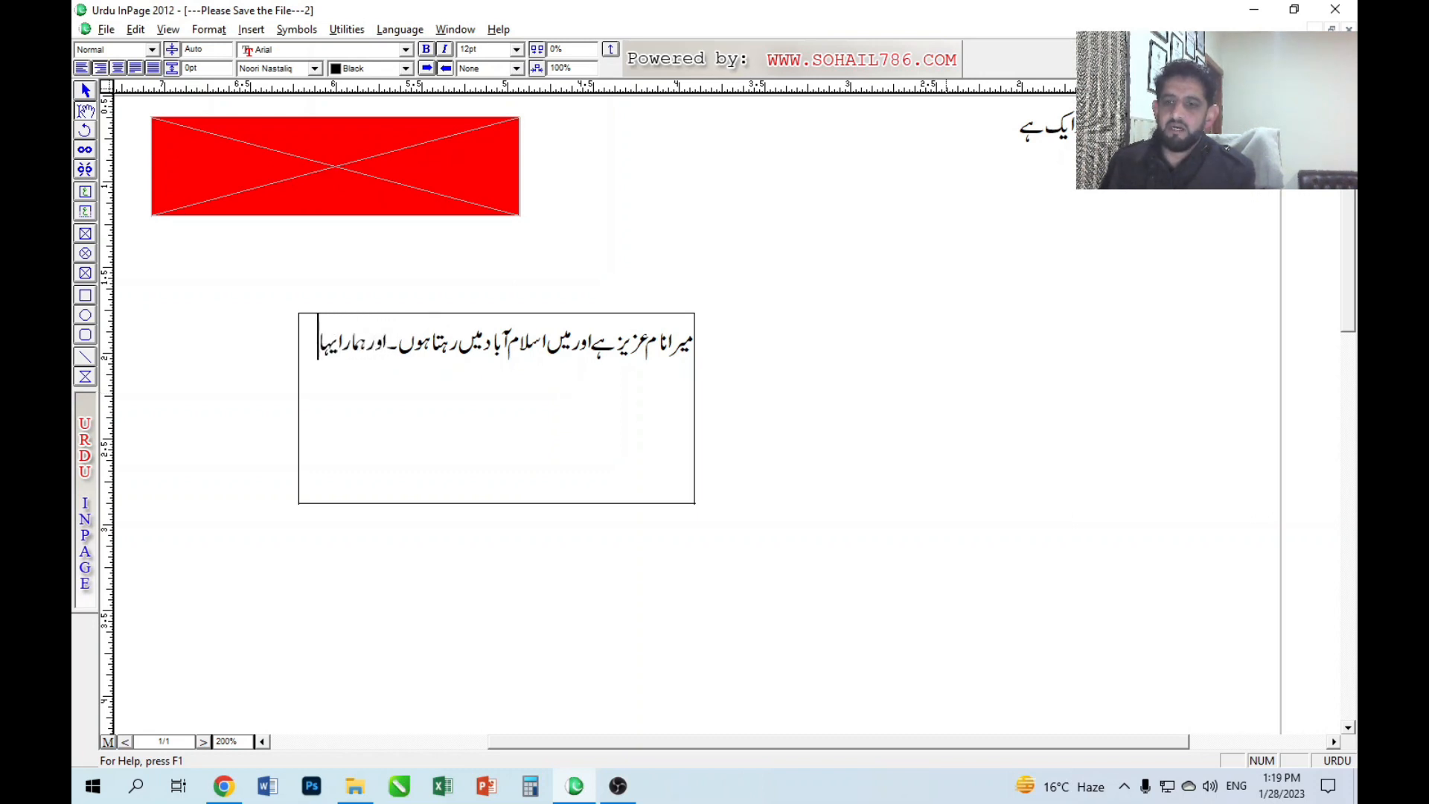
type("ں پر ایک انسٹیٹ")
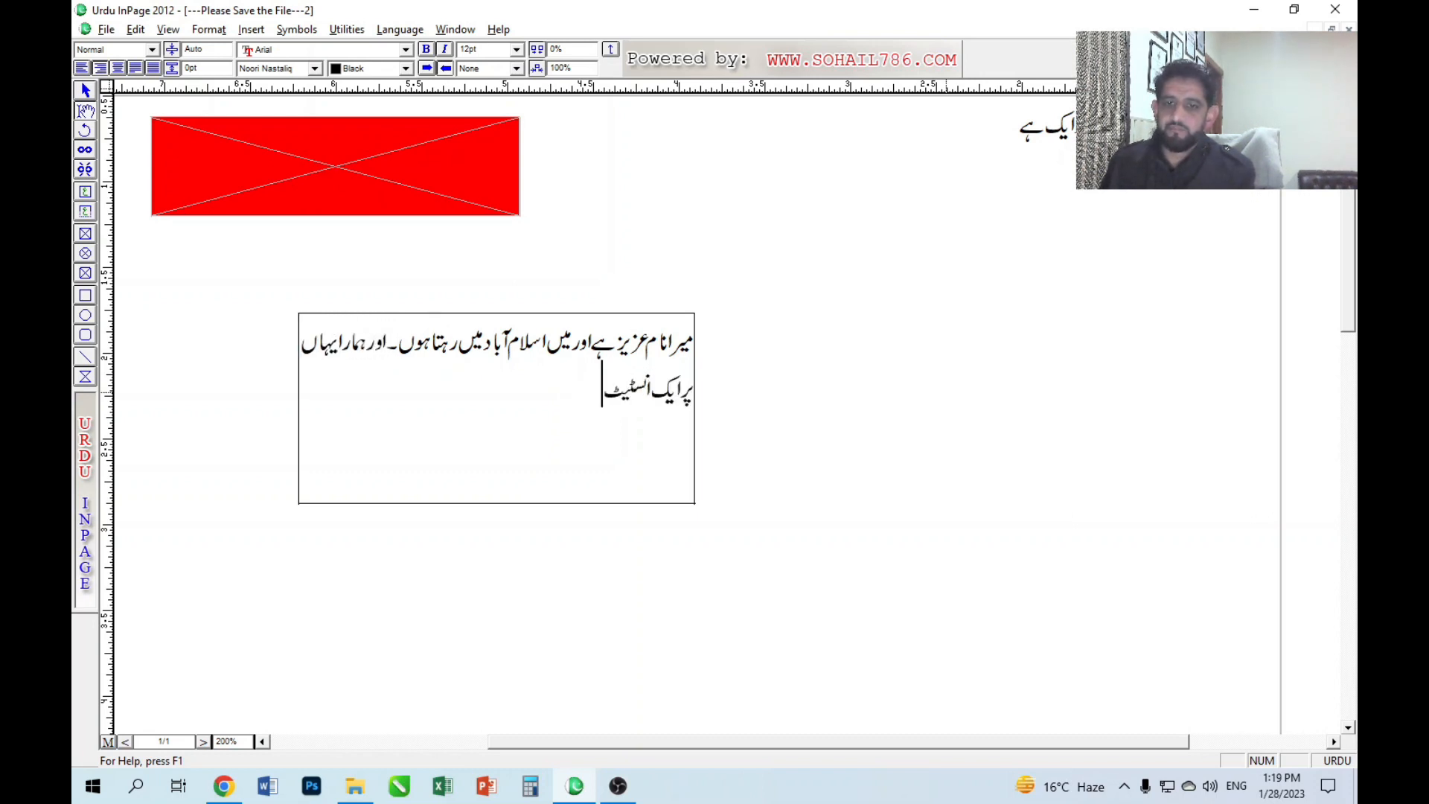
type("یوٹ ہے اور ہم")
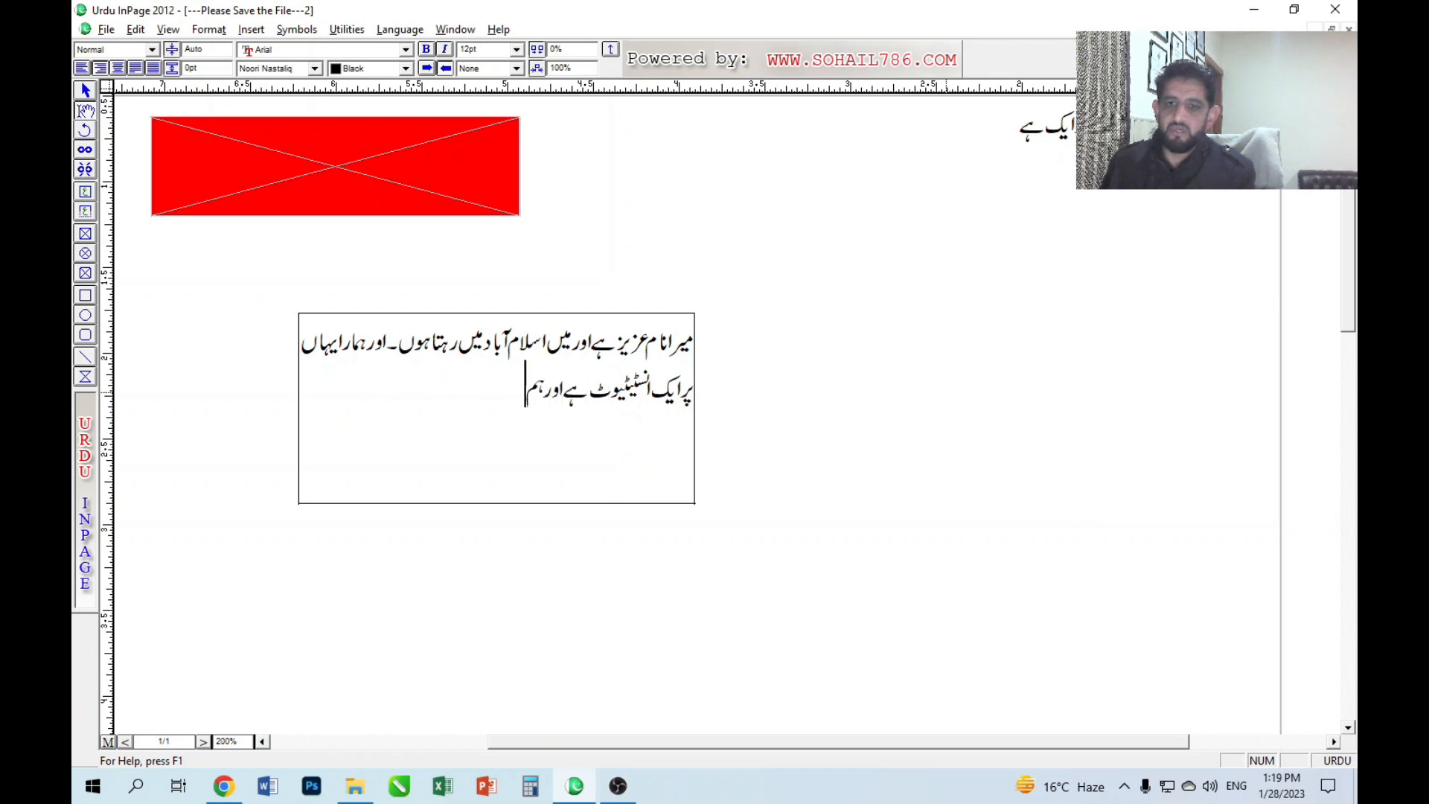
type(" روزانہ کی بنیاد")
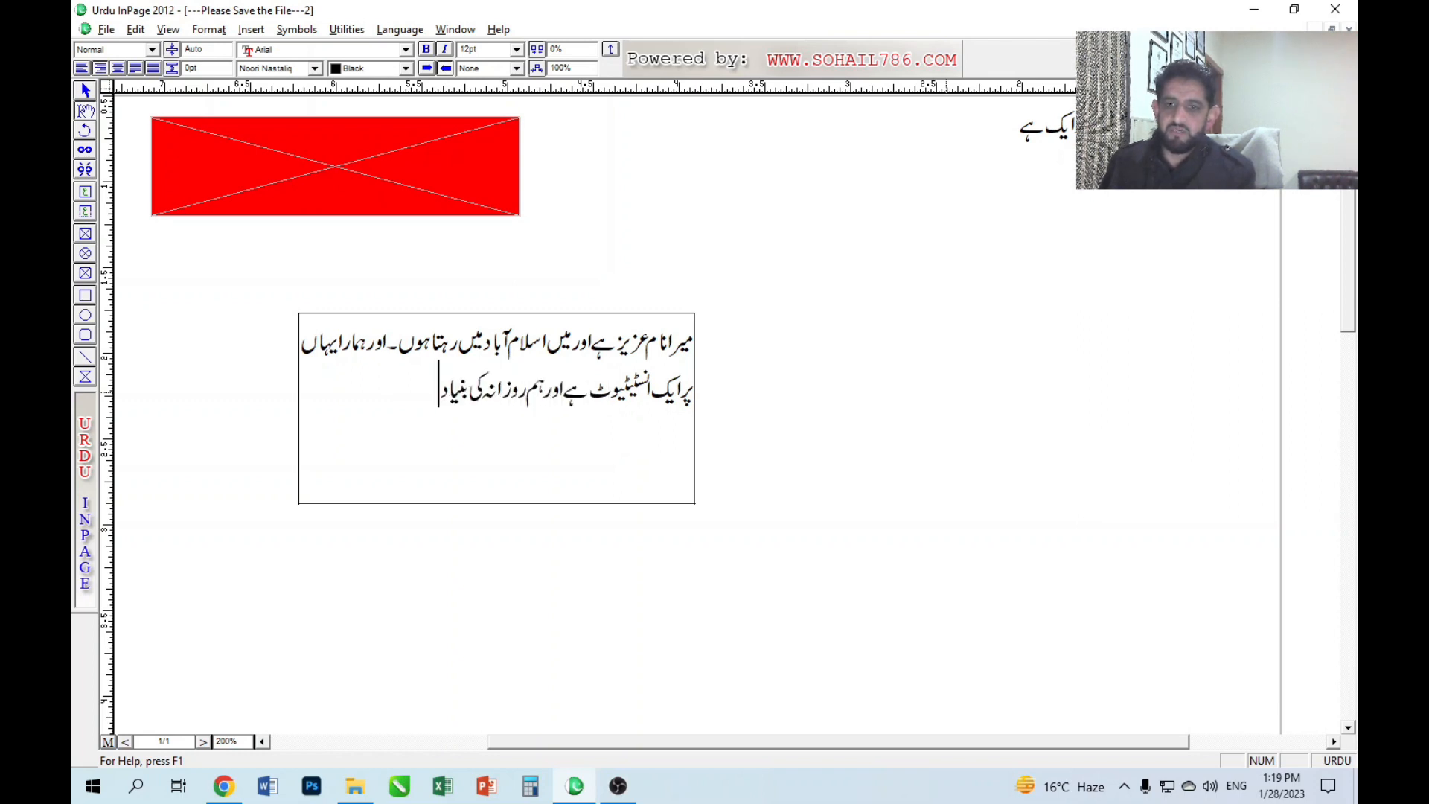
type(" پر یہاں")
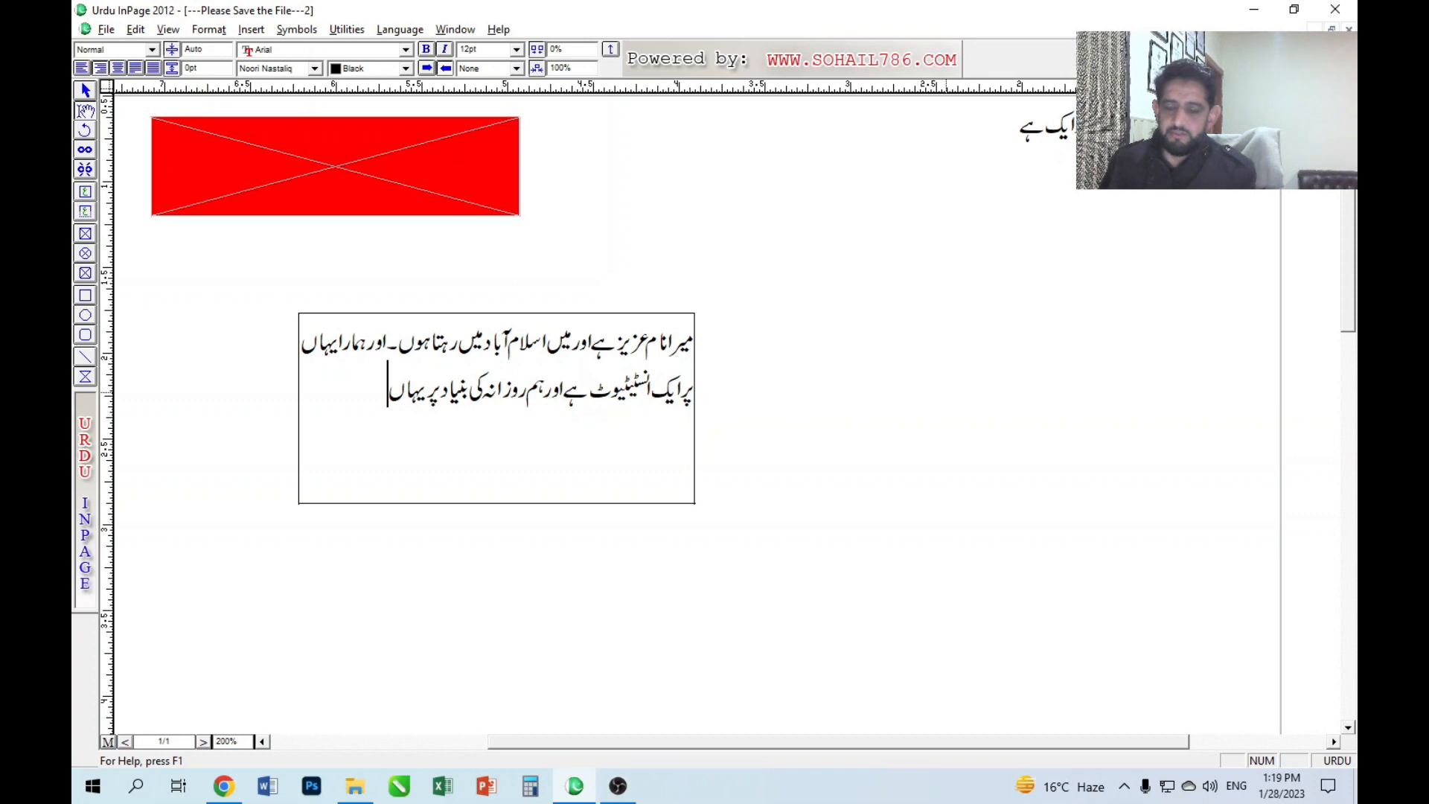
type(" کلاسز لیتے")
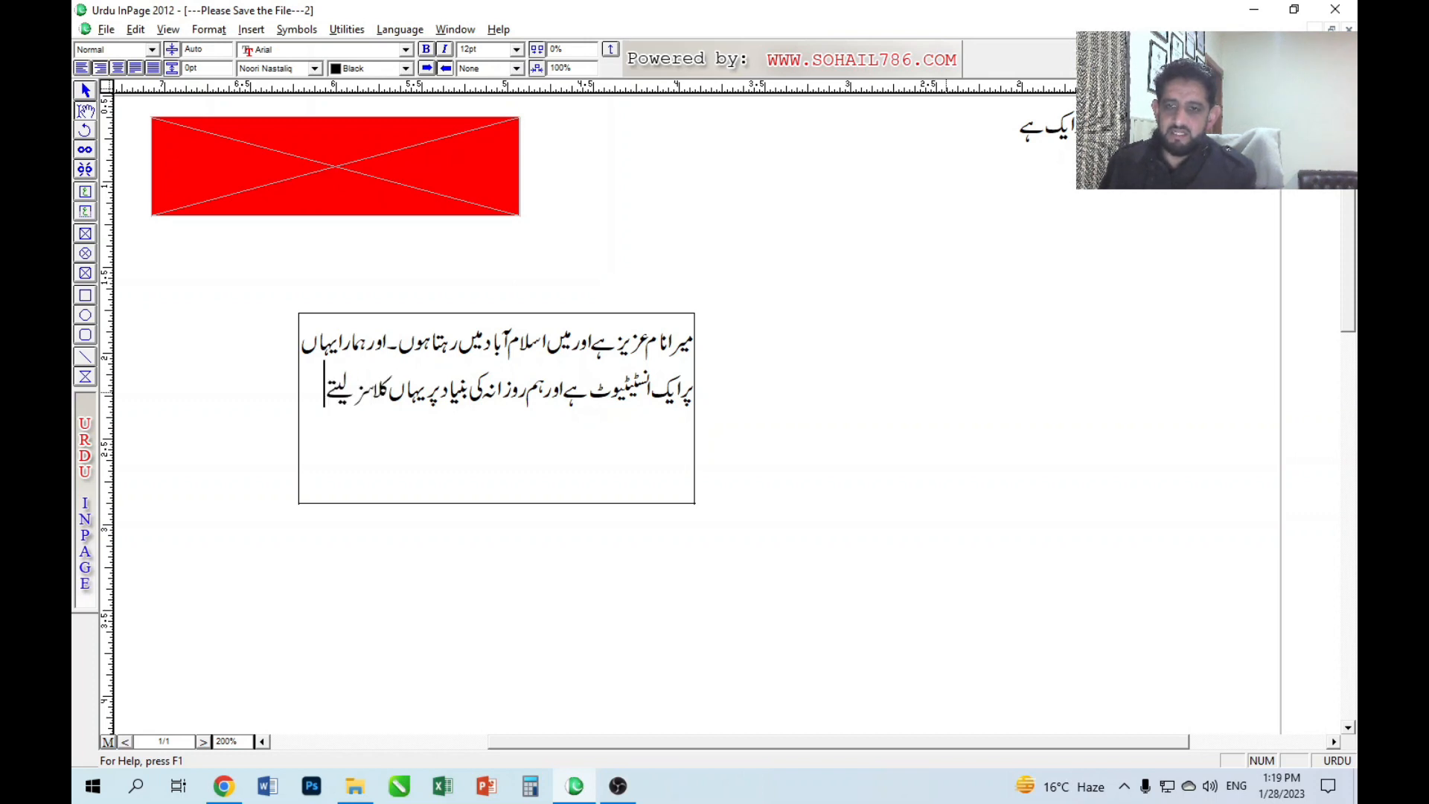
Finish the Urdu paragraph in the text box with "ہیں اور سٹوڈنٹس کو کمپیوٹر کی اعلیٰ تعلیم سے نوازتے ہیں۔".
type(" ہیں اورس")
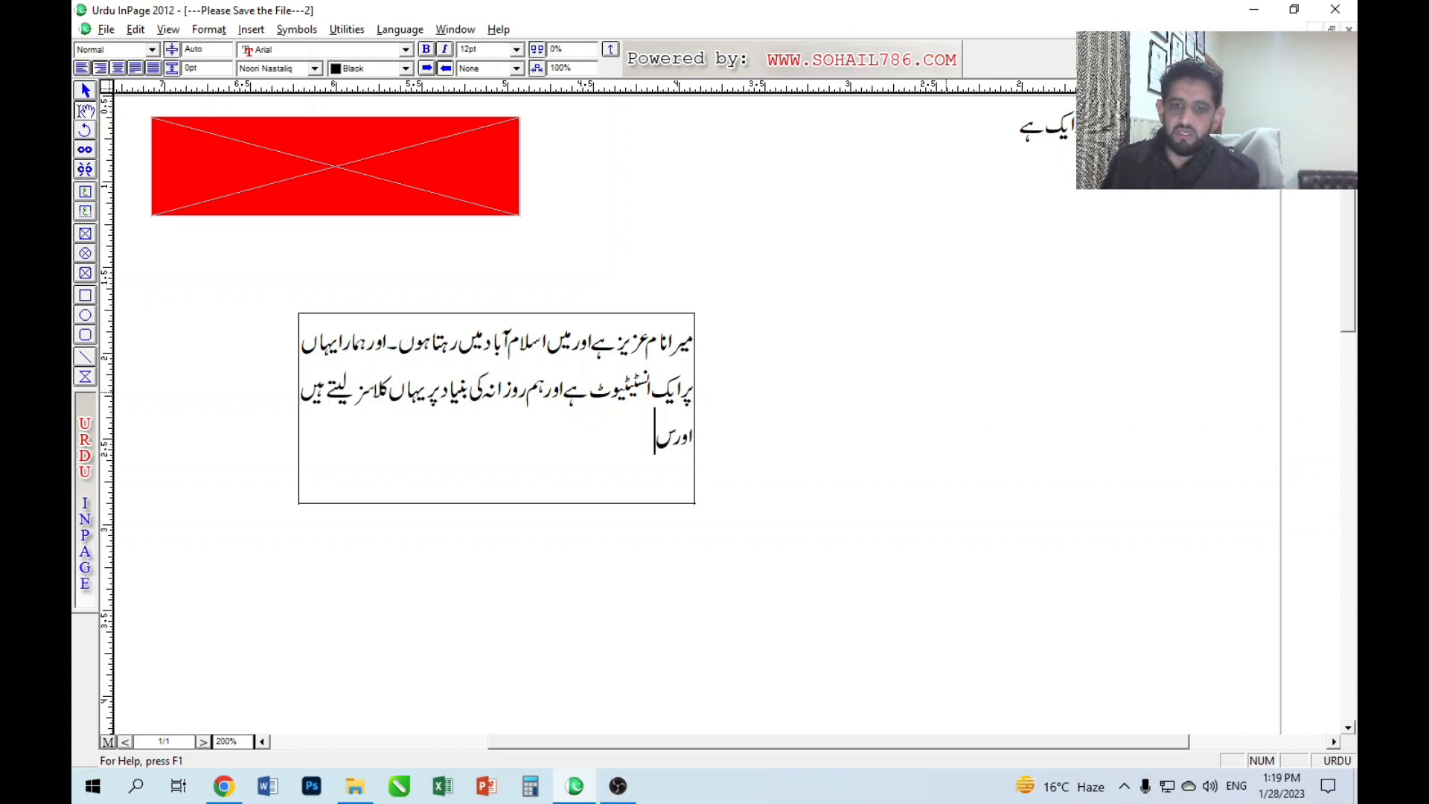
type("ٹوڈنٹس")
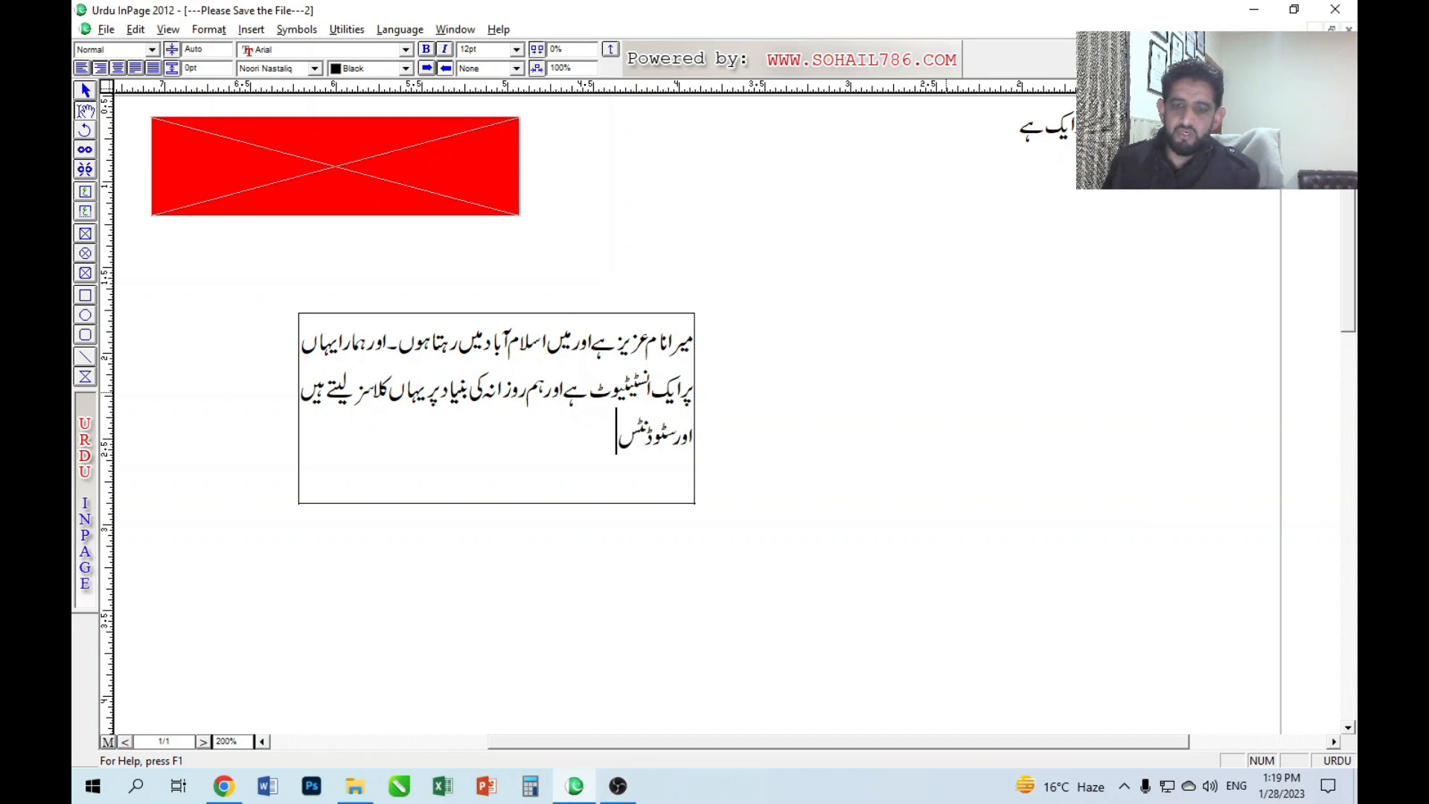
type(" کوکمپیو")
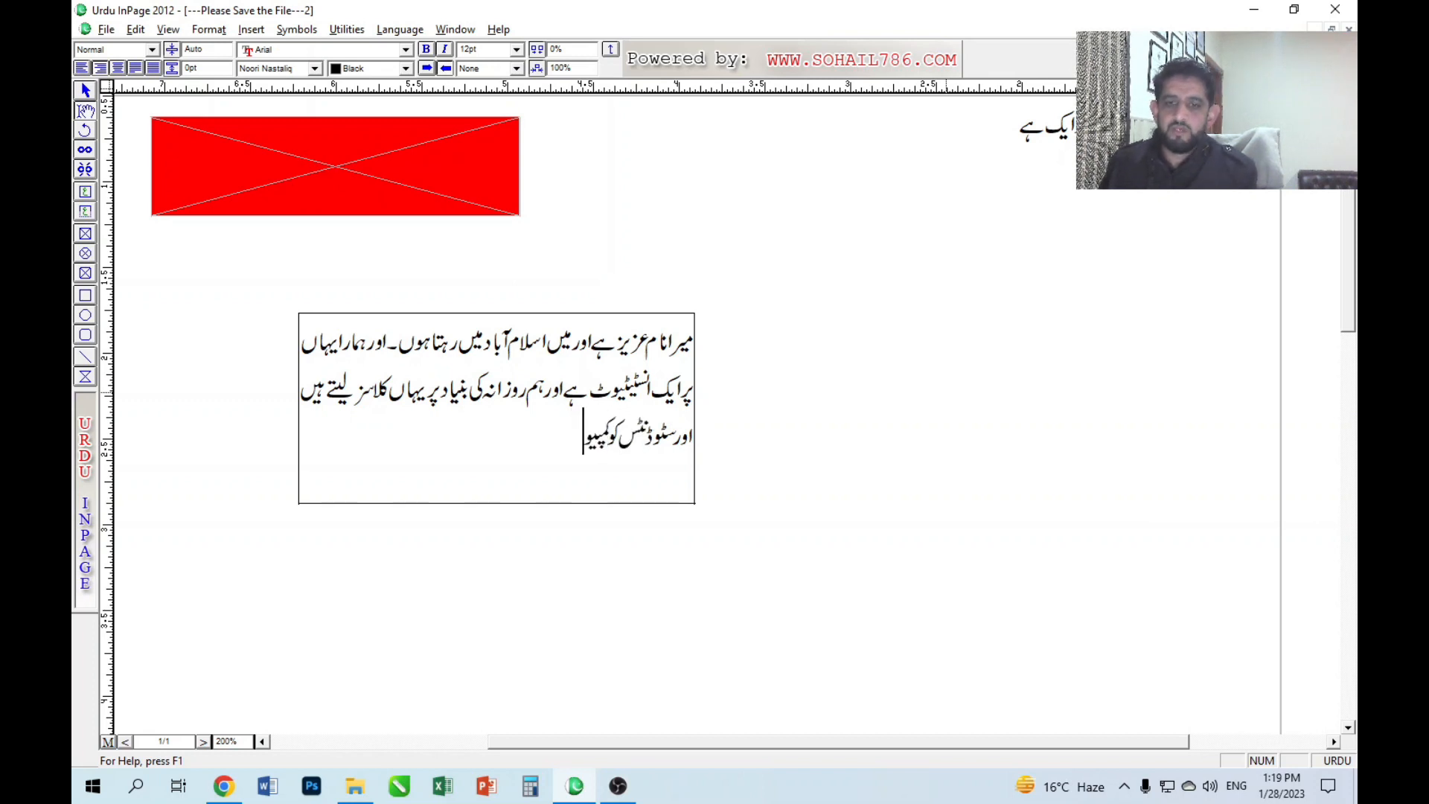
type("ٹر کی اعلی تعل")
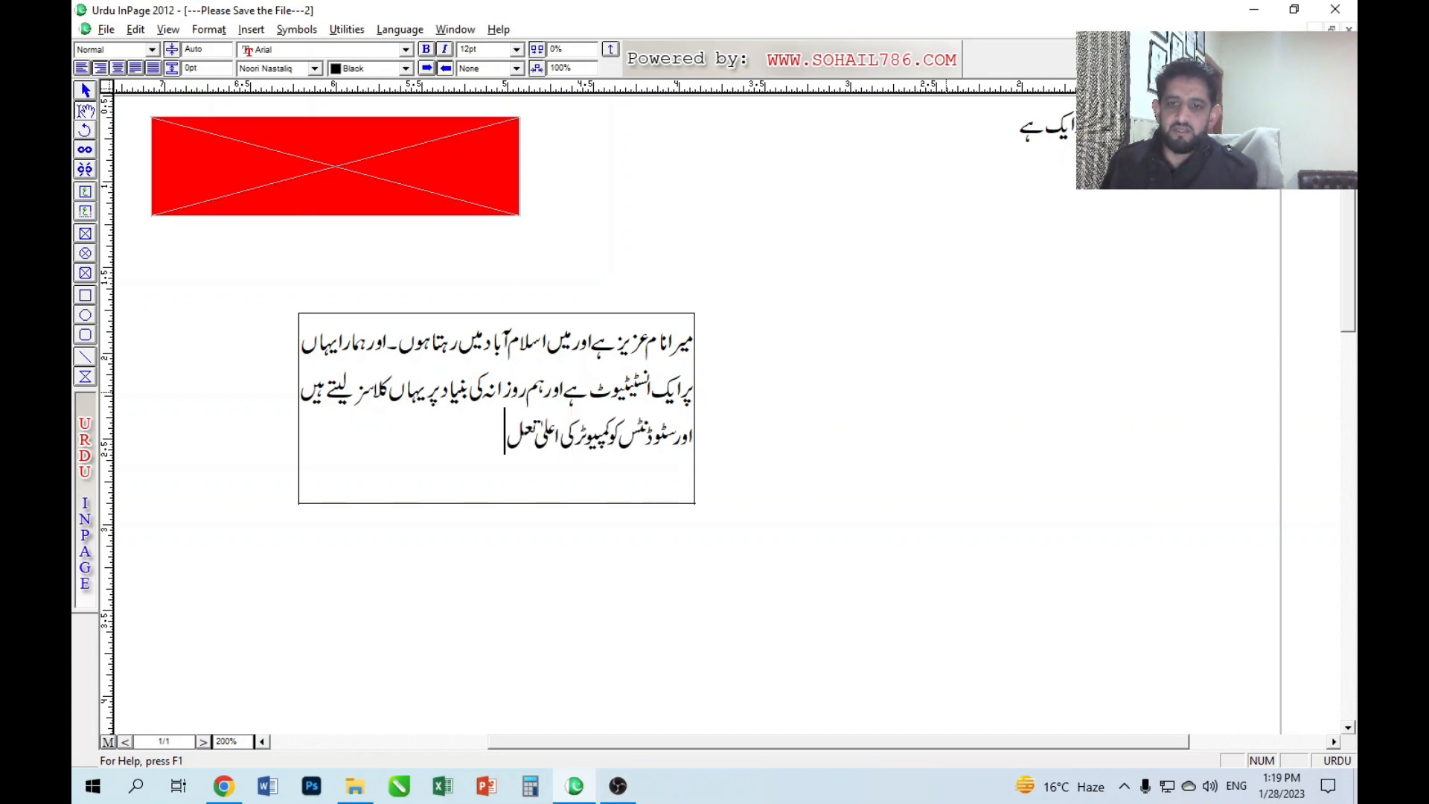
type("یم سے نوازتے")
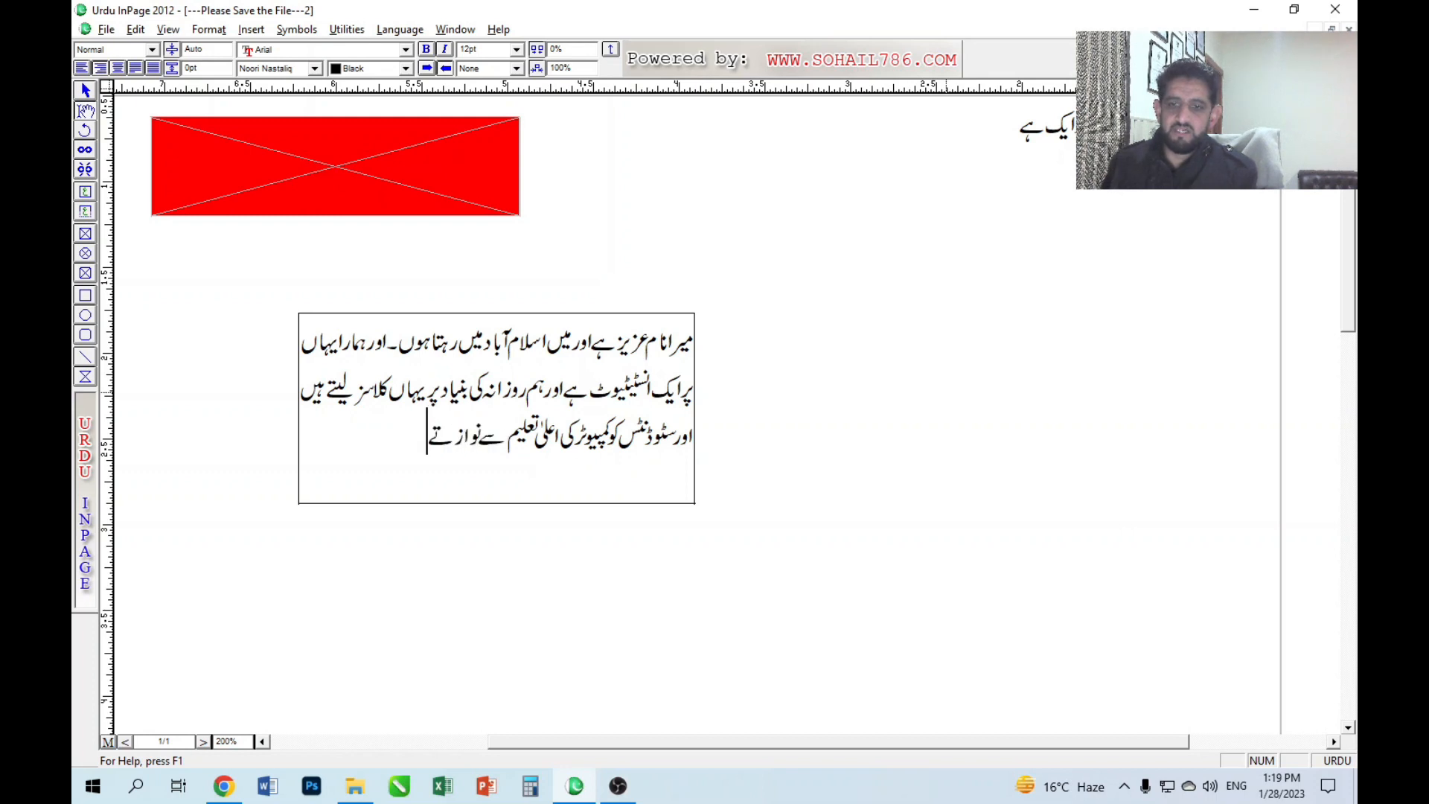
type(" ہیں۔")
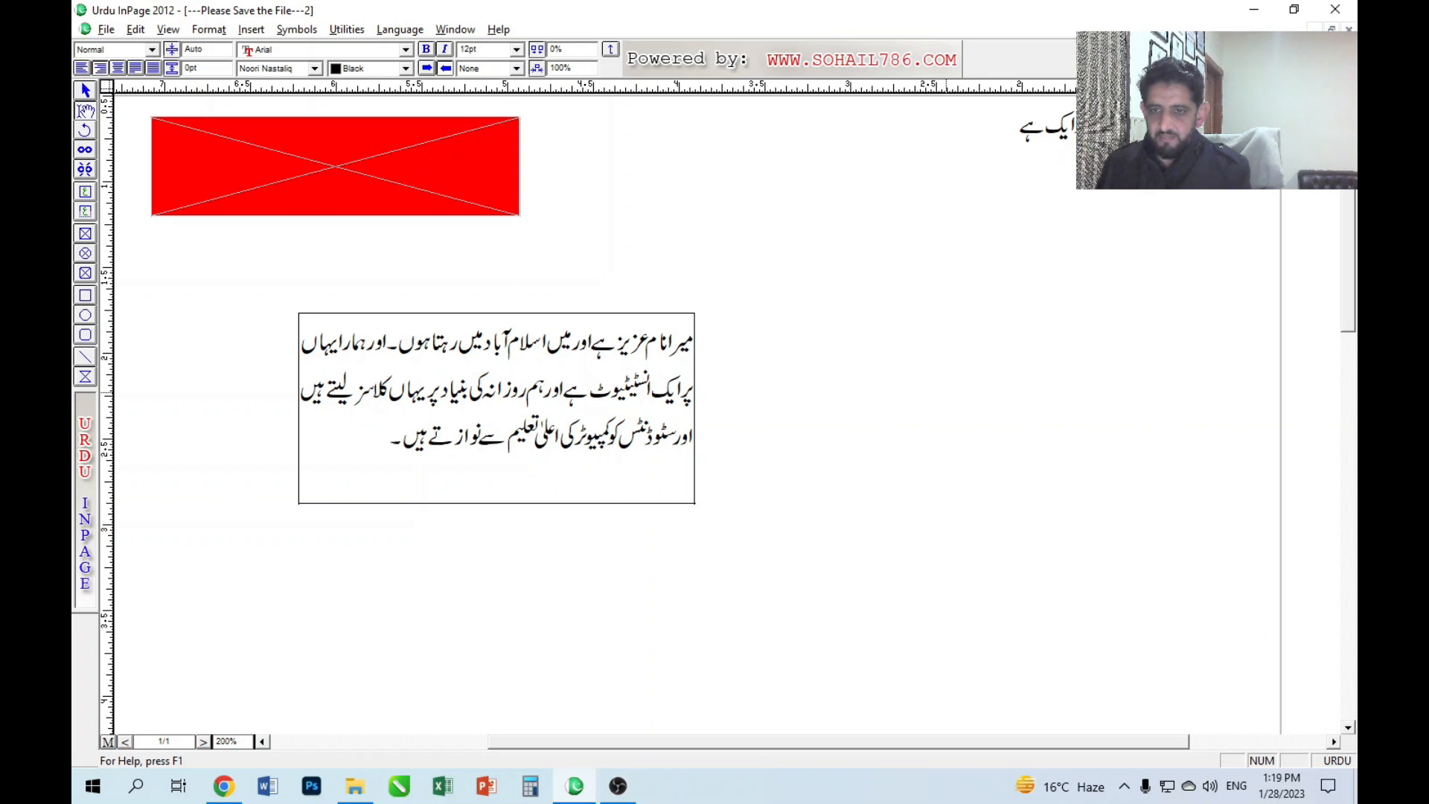
Add "یہاں پر صورتحال کچھ اس طرح ہے کہ ہم" to the end of the Urdu paragraph in the text box.
type(" یہاں پر صورتحال")
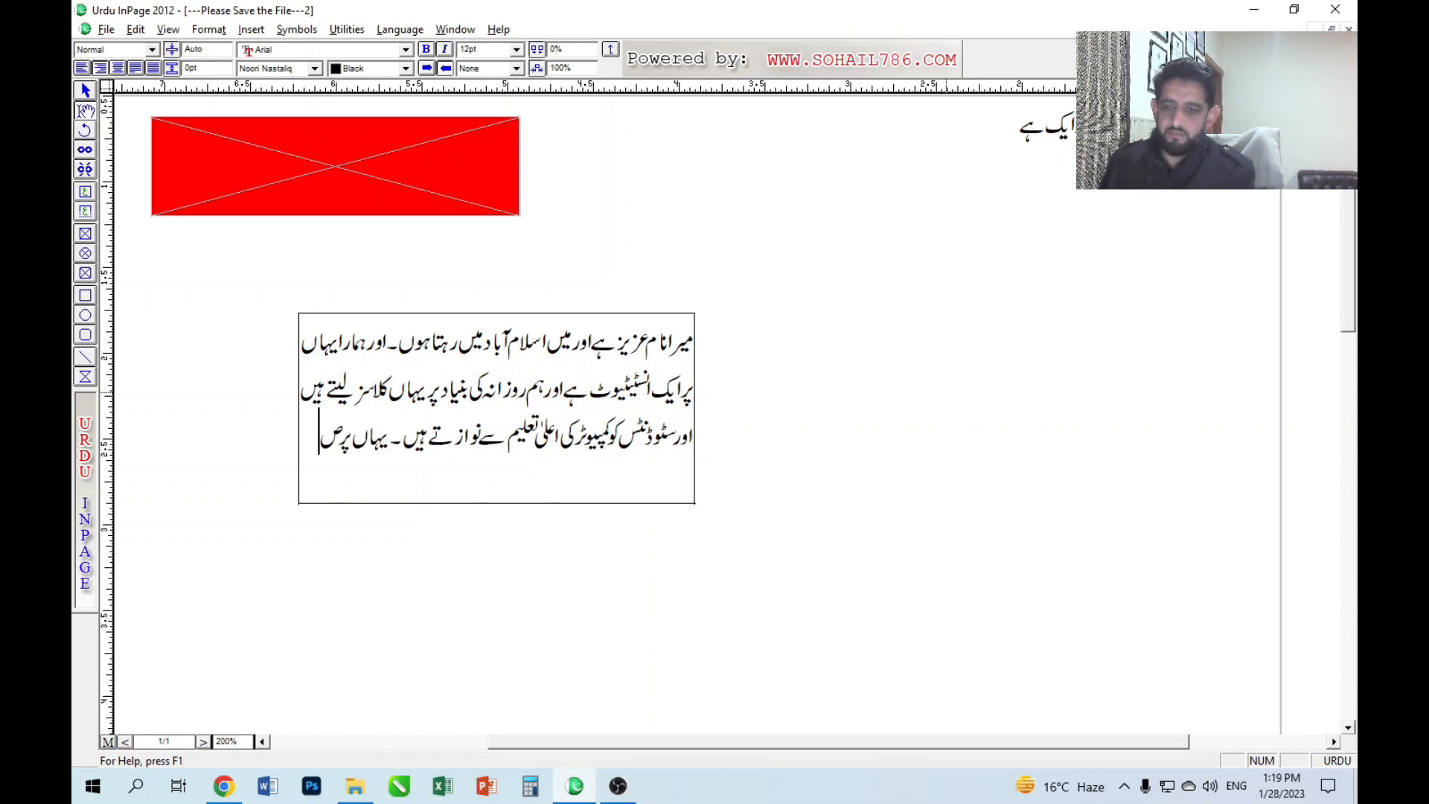
key("BackSpace")
key("BackSpace")
key("BackSpace")
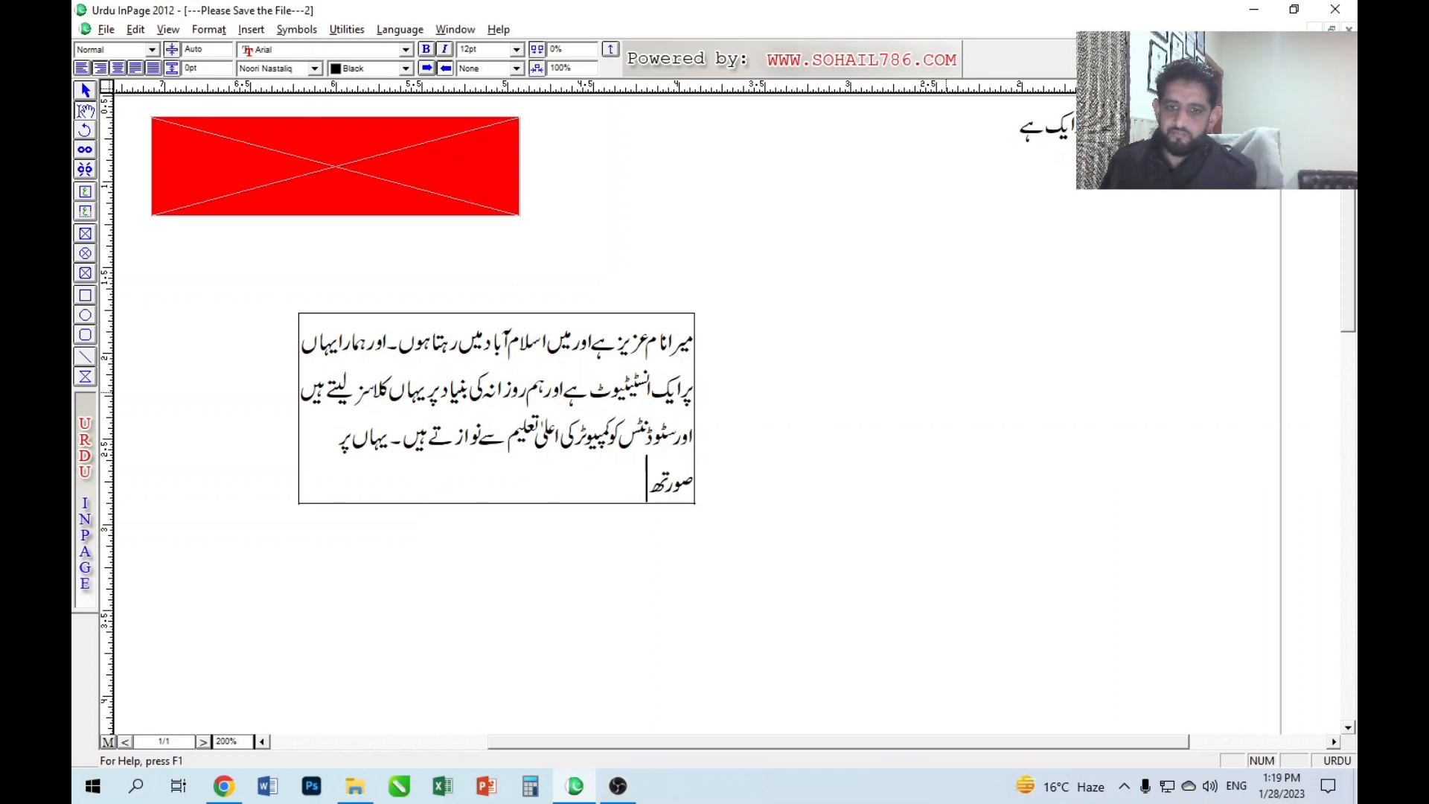
type("حال کچھ اس ط")
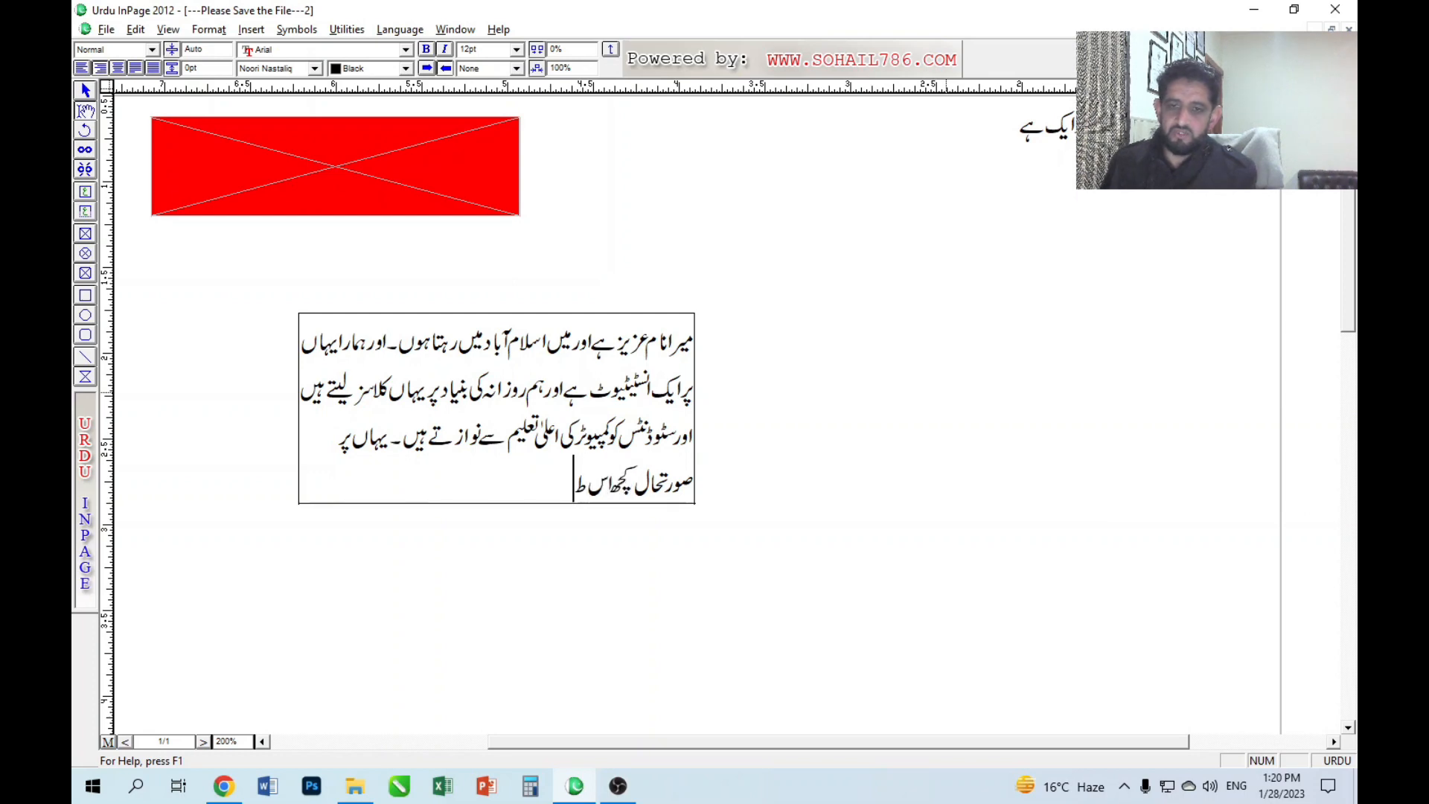
type("رح ہے کہ ہم")
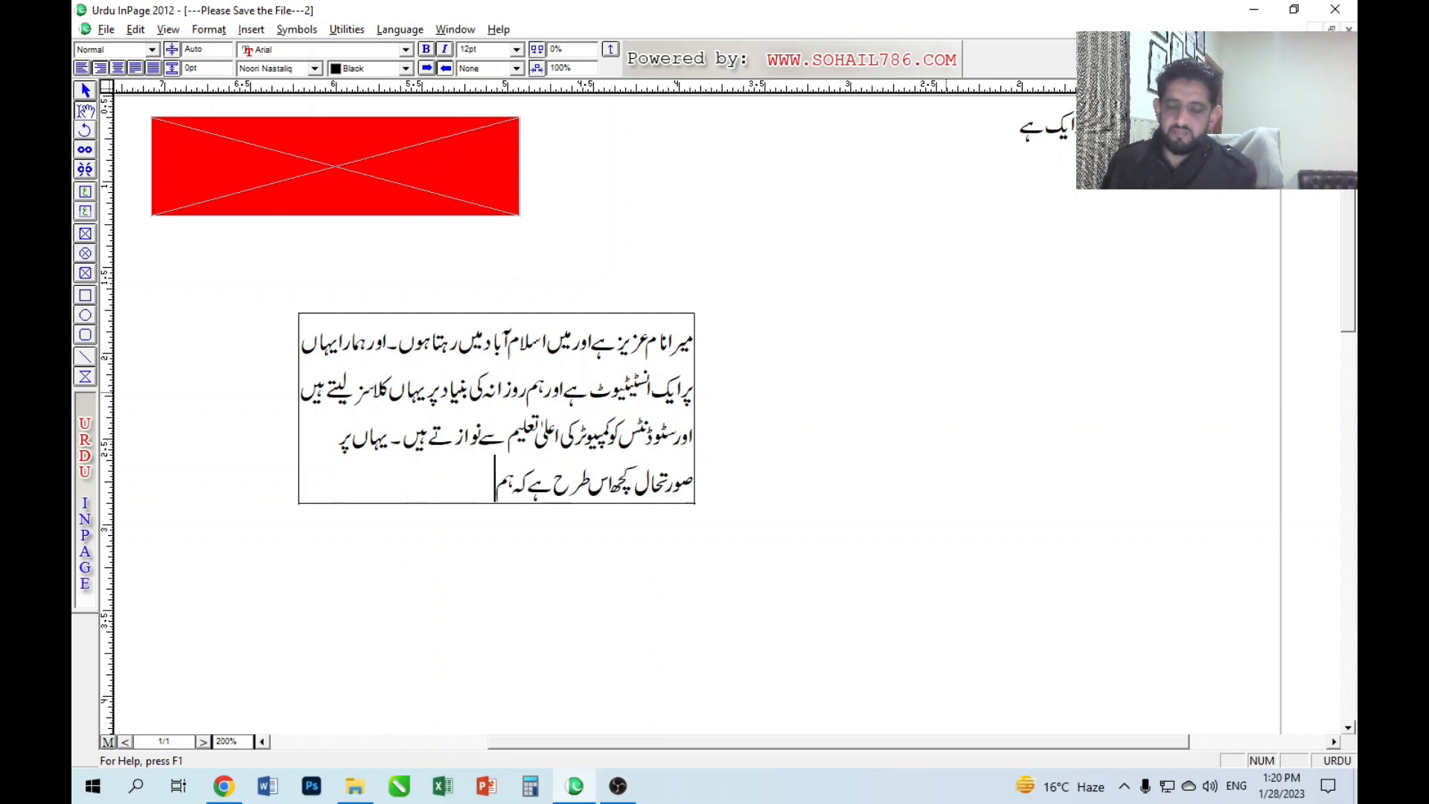
Continue the sentence with "یہاں پر ایک سٹوڈنٹ کی انفرادی کلاسز" so the text runs past the box's end.
type(" یہاں پر ایک")
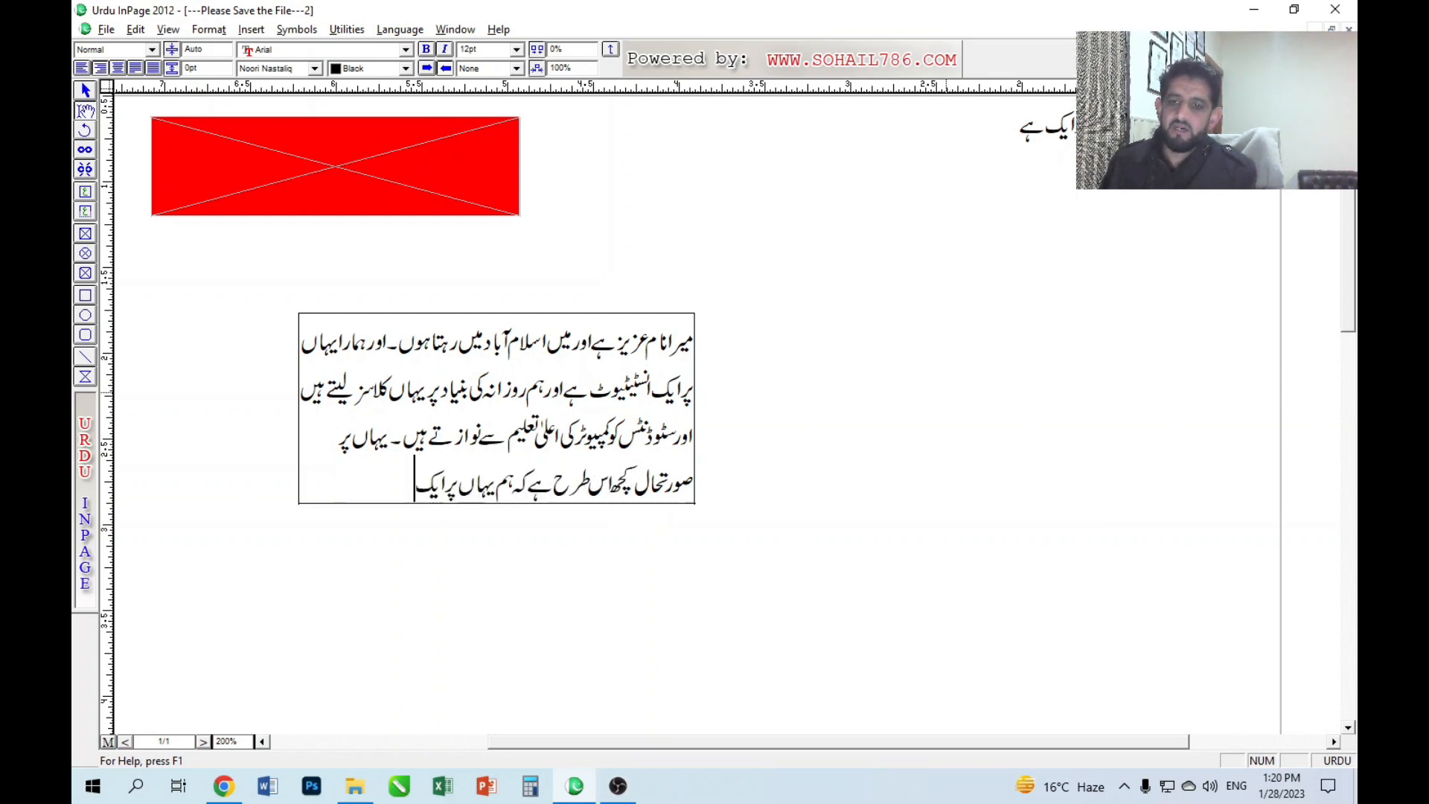
type(" س")
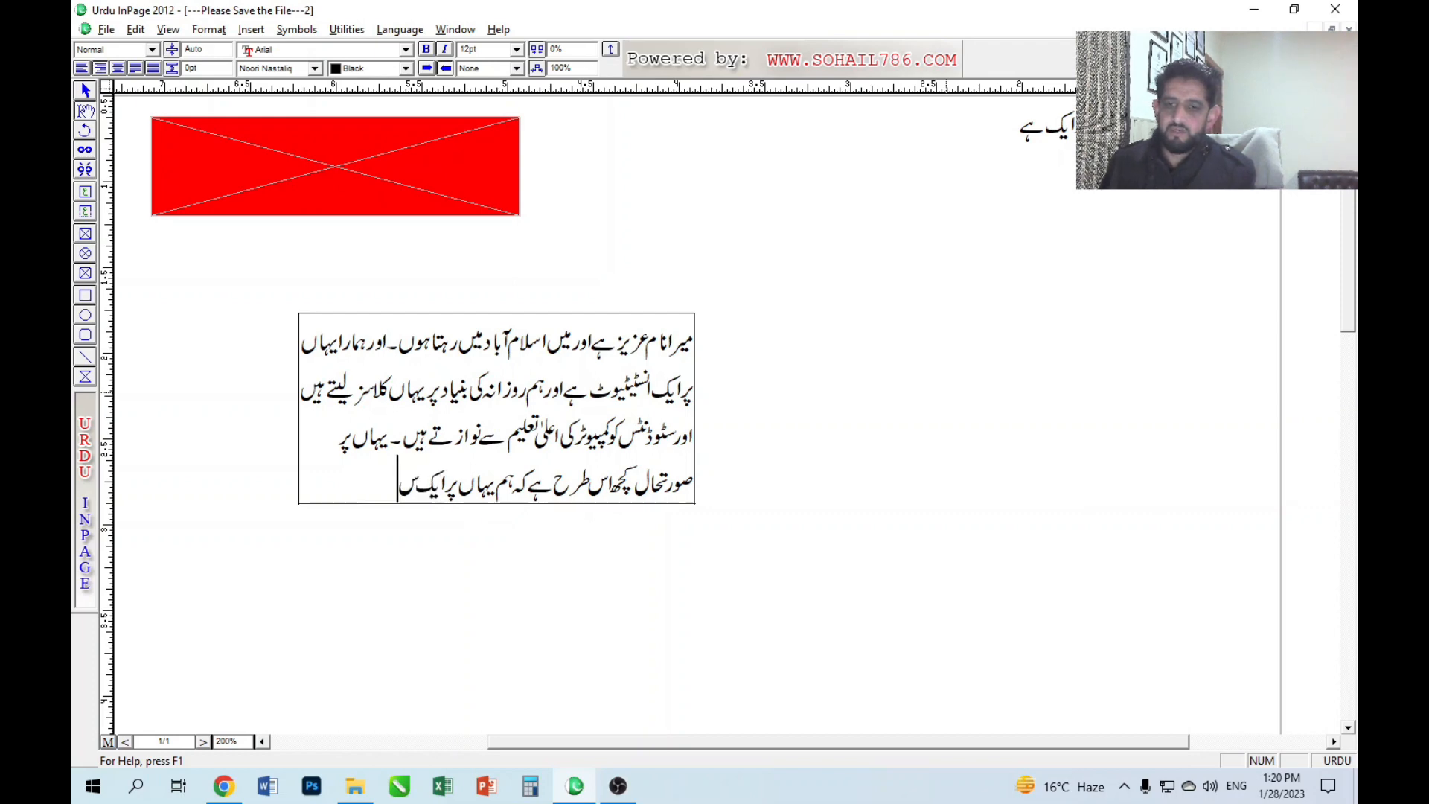
type("ٹوڈنٹ کی ا")
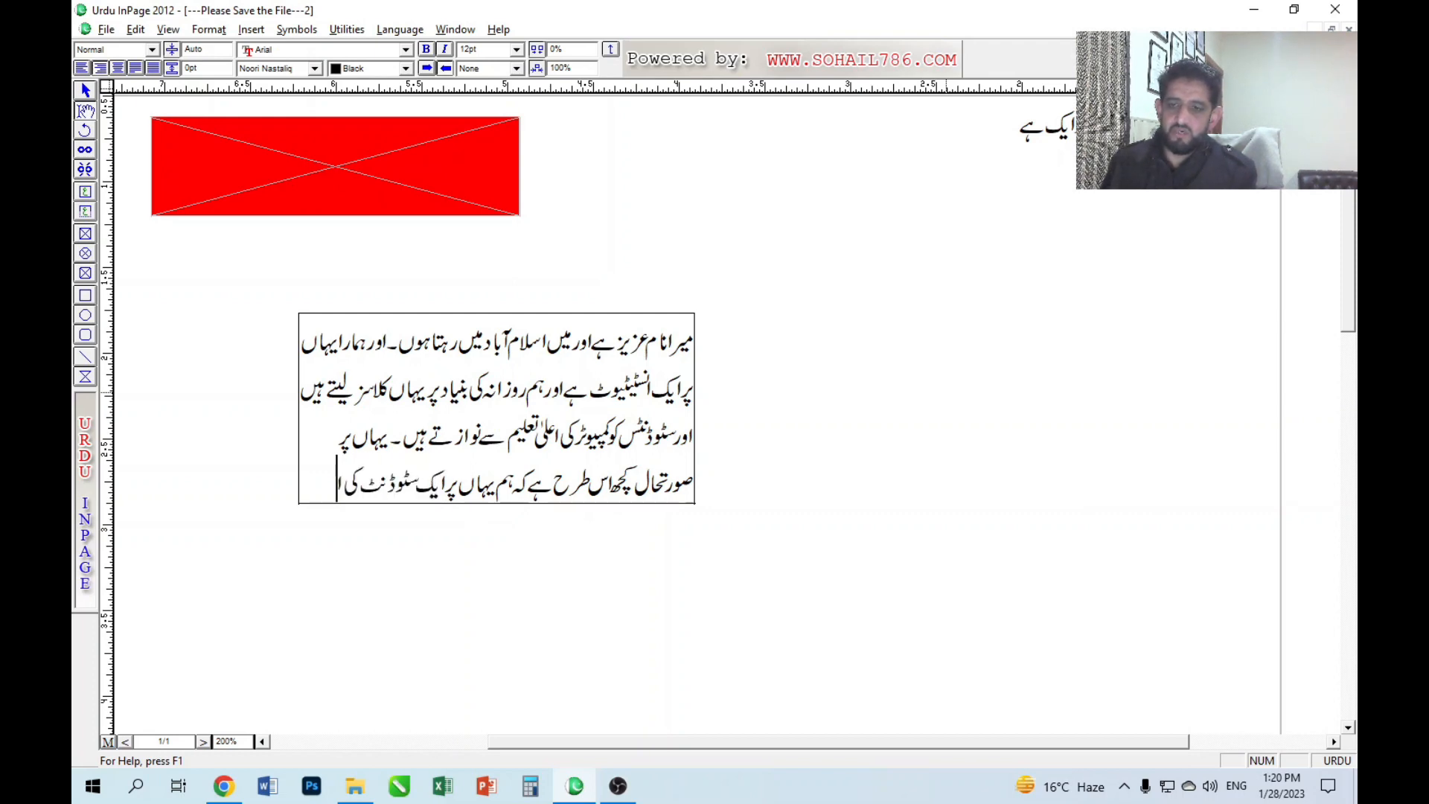
type("نفرادی")
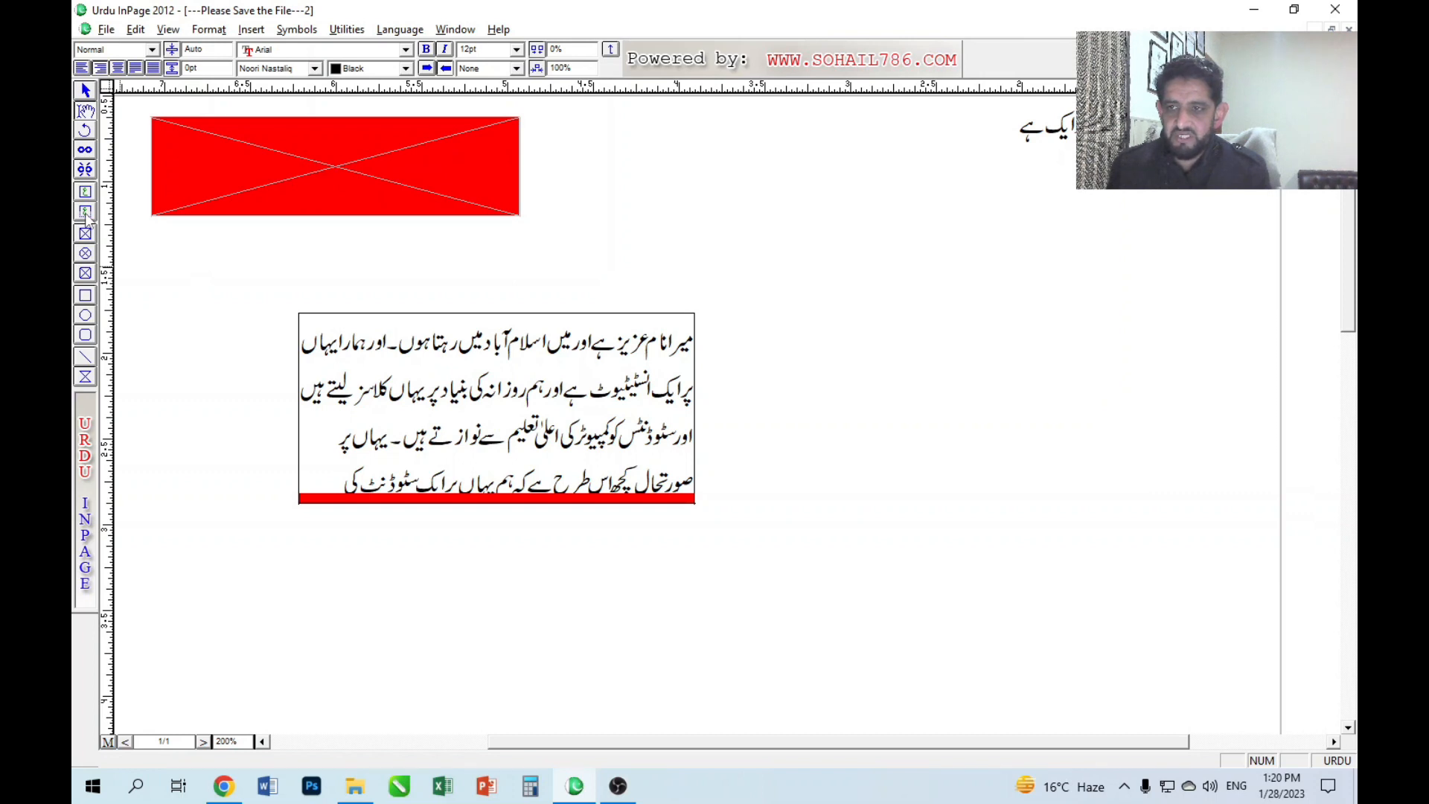
Draw an auto-growing text box beside the filled one and paste two copies of the filled box's first two lines into it.
left_click(86, 213)
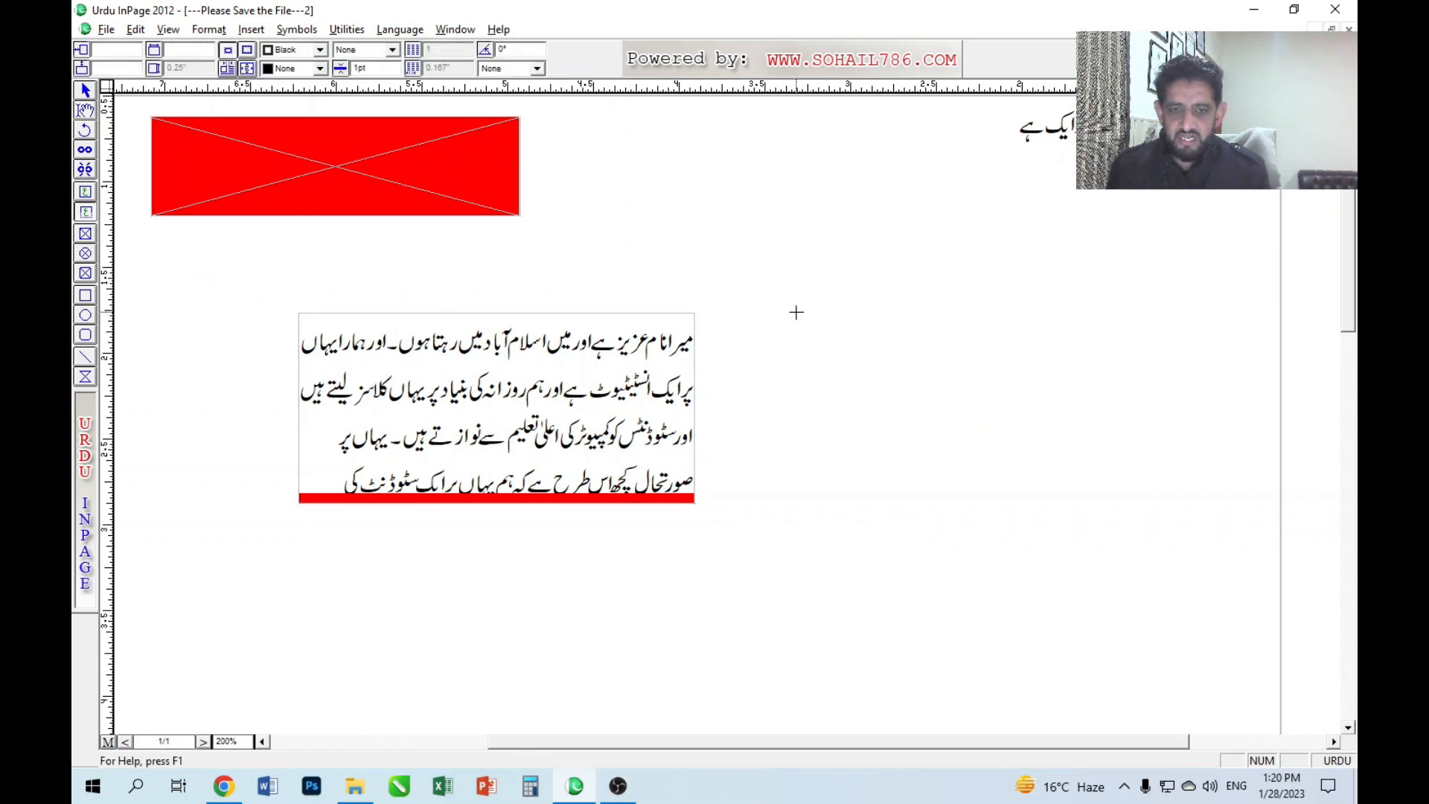
left_click_drag(794, 309, 1095, 390)
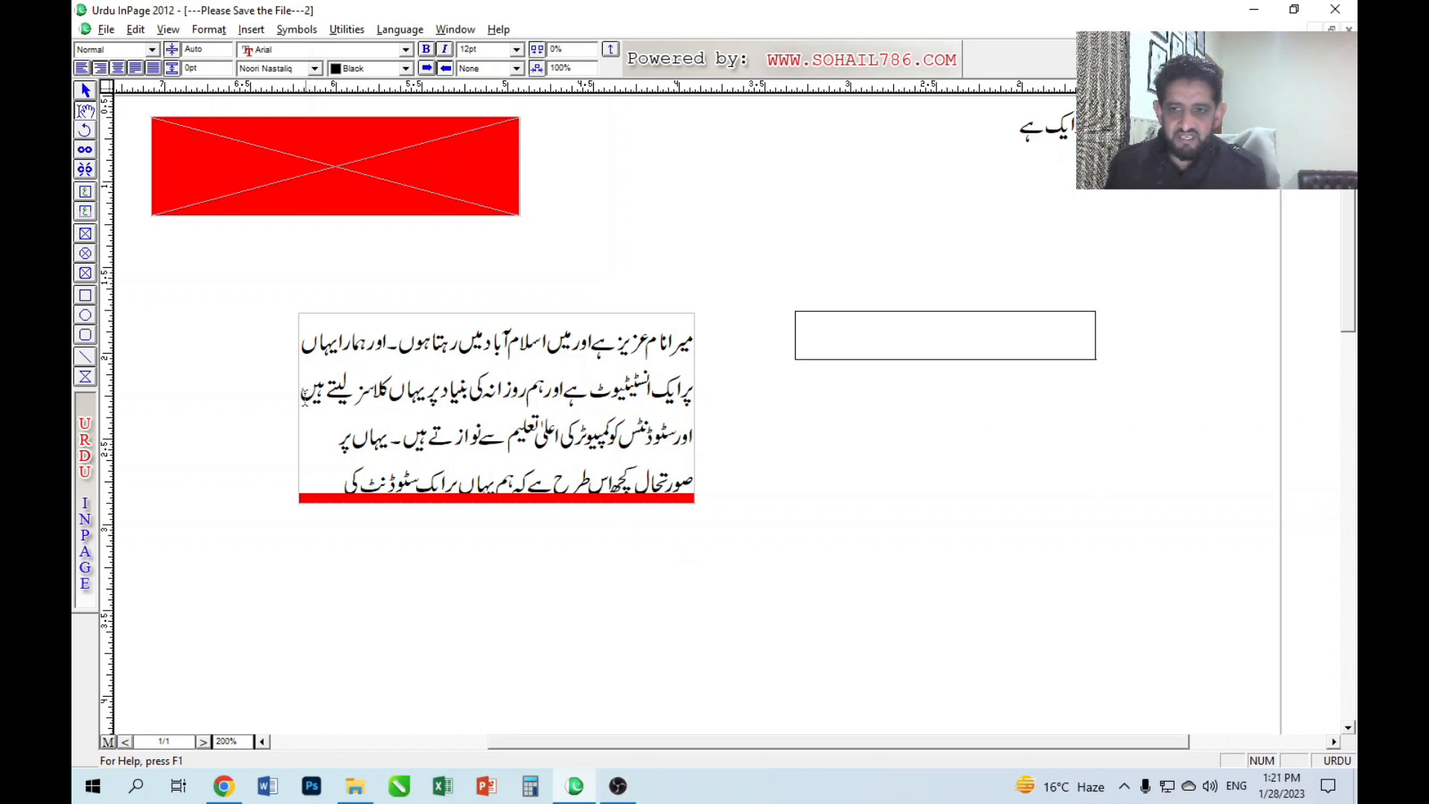
left_click_drag(307, 398, 689, 350)
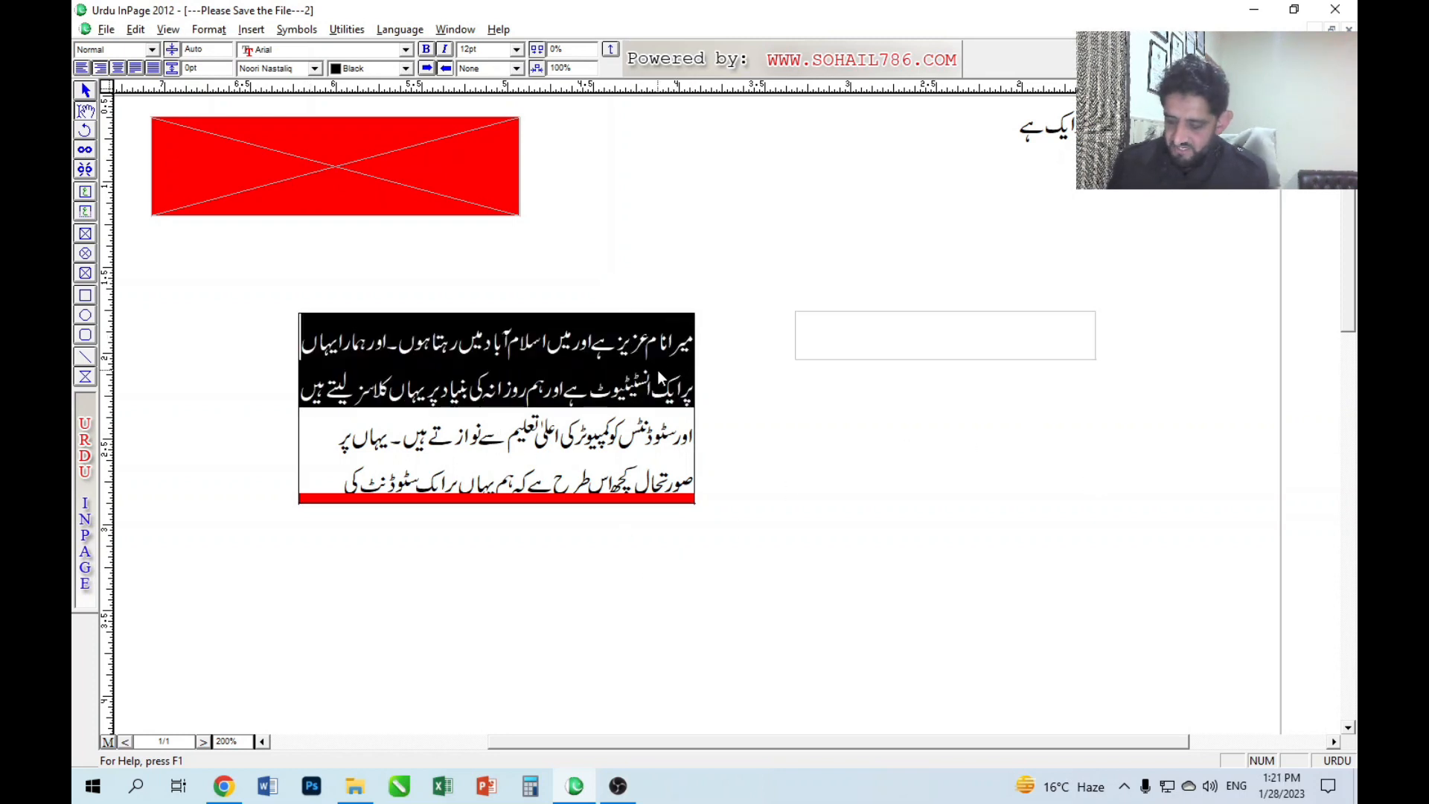
left_click(1014, 334)
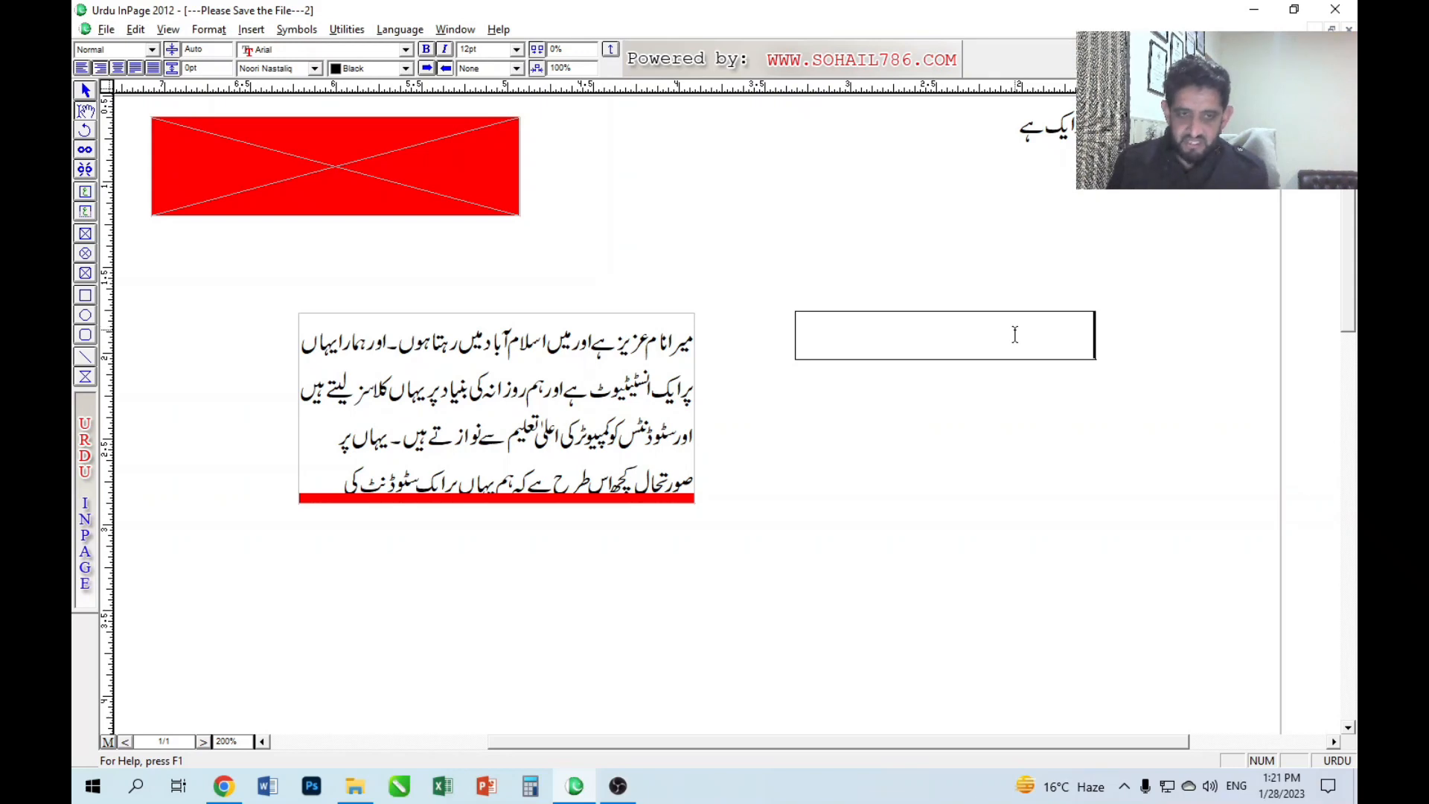
key("ctrl+v")
key("ctrl+v")
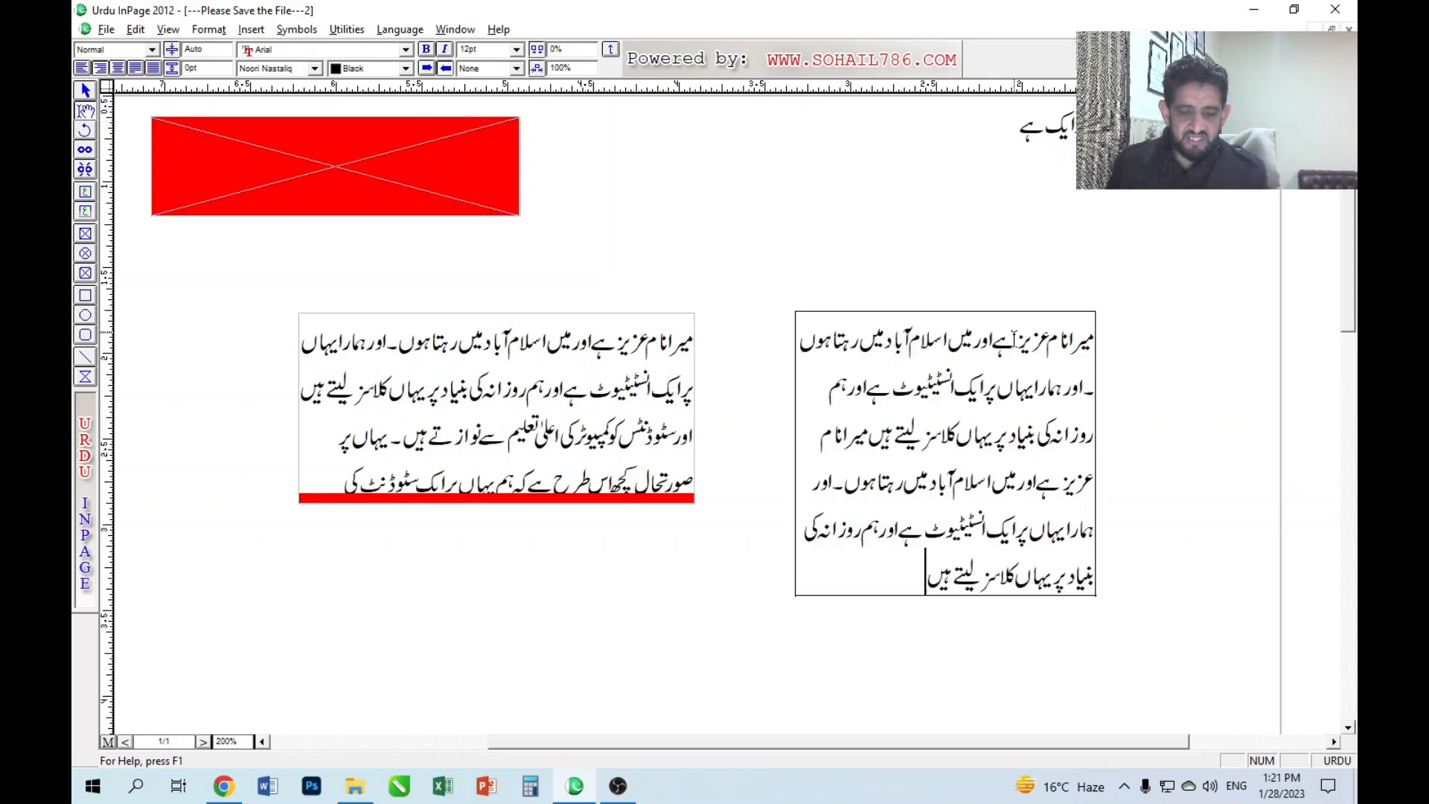
Cut the new box's text back to its opening words and extend it with nine copies of "اور میں اسلام آباد میں".
left_click_drag(927, 576, 991, 361)
key("Delete")
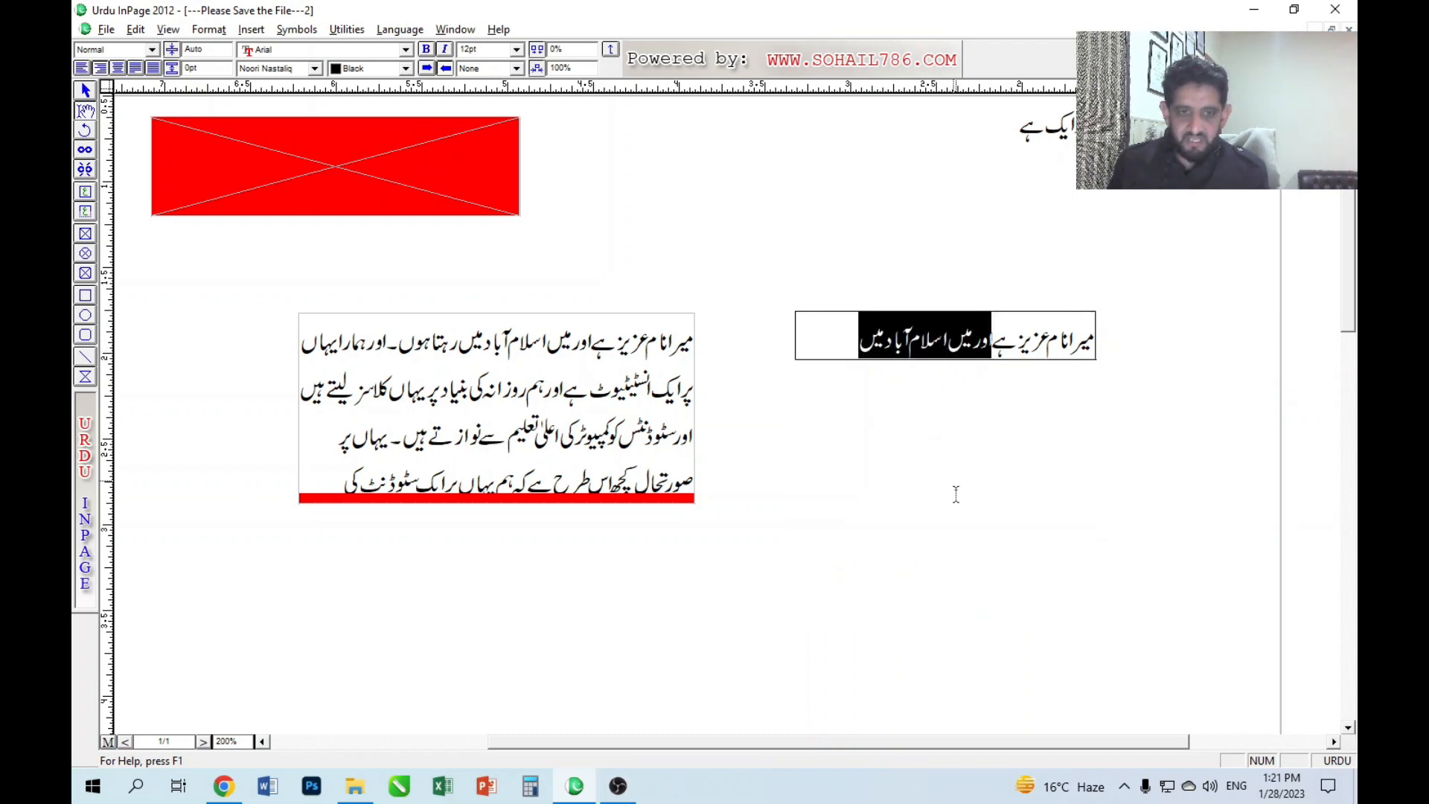
key("ctrl+c")
key("ctrl+v")
key("ctrl+v")
key("ctrl+v")
key("ctrl+v")
key("ctrl+v")
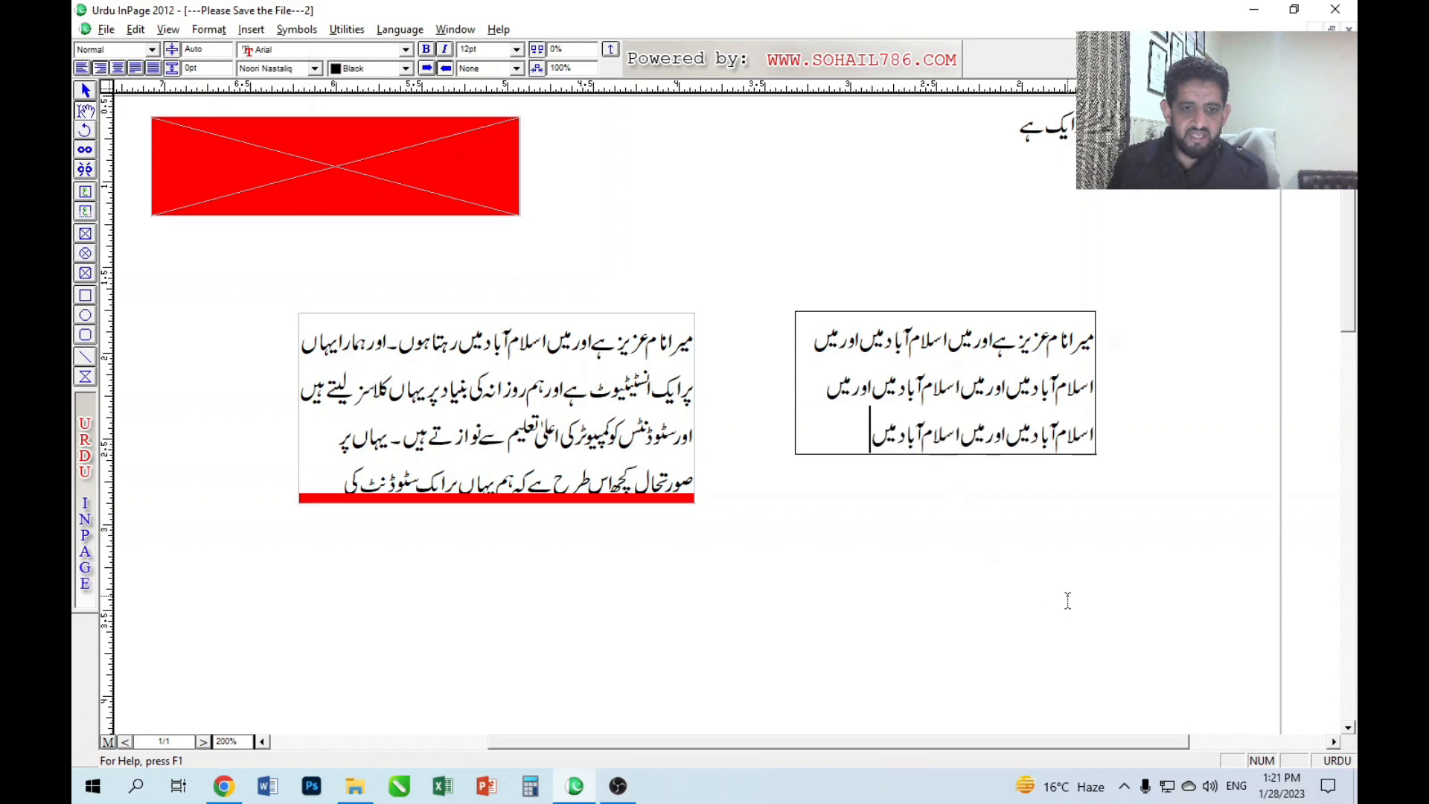
key("ctrl+v")
key("ctrl+v")
key("ctrl+v")
key("ctrl+v")
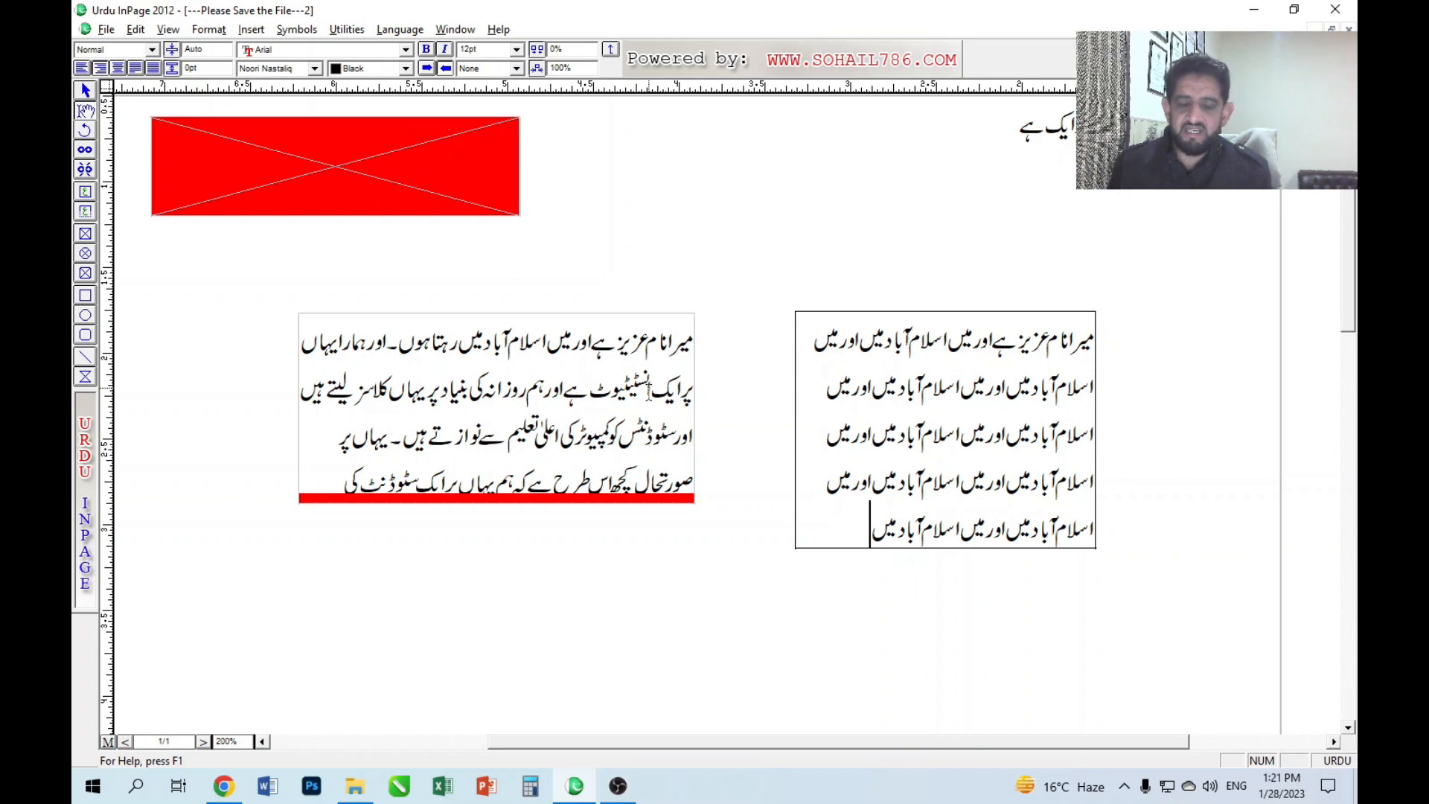
Insert two more copies of "اعلیٰ تعلیم سے نوازتے ہیں۔" after that phrase in the first text box.
left_click_drag(674, 540, 730, 369)
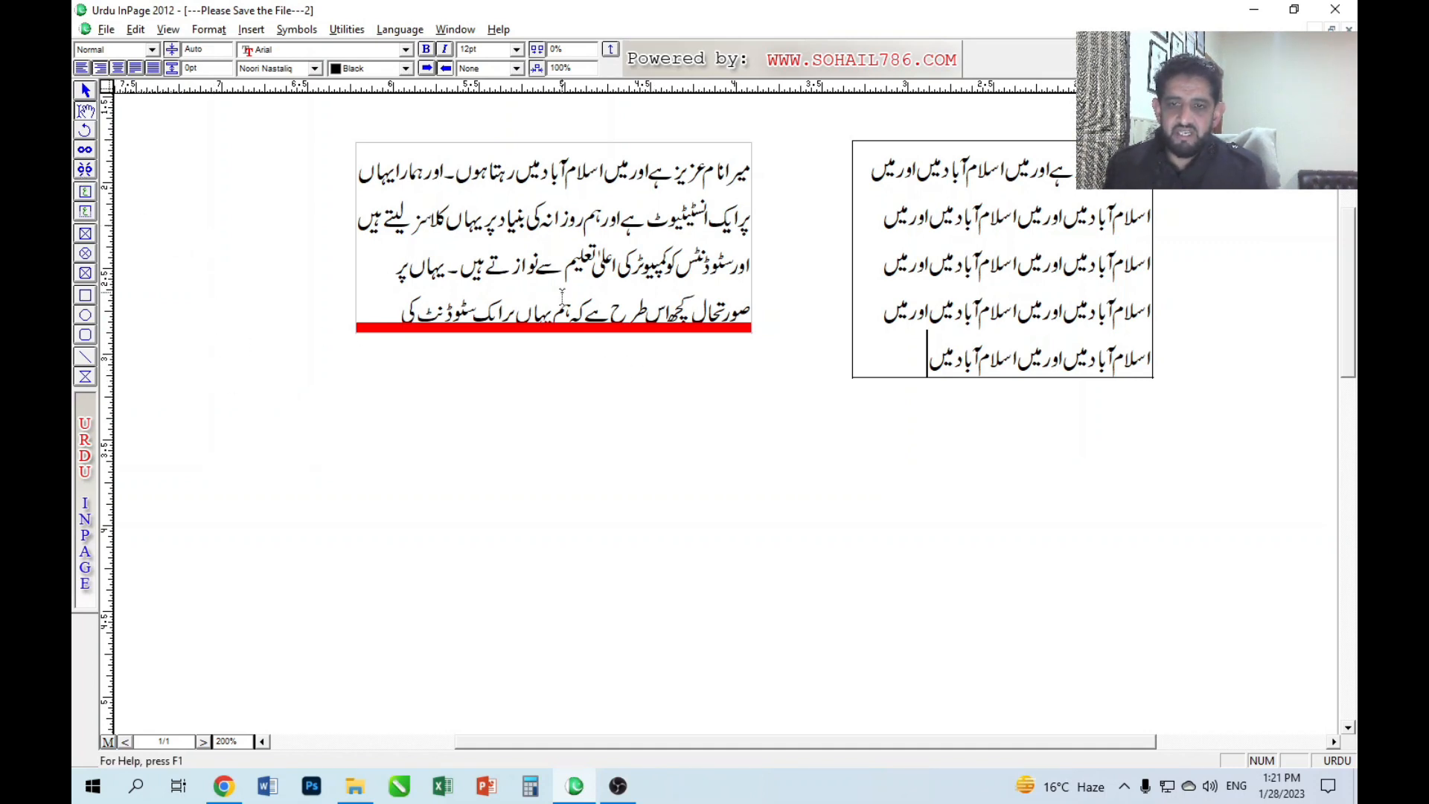
left_click(560, 291)
left_click(485, 280)
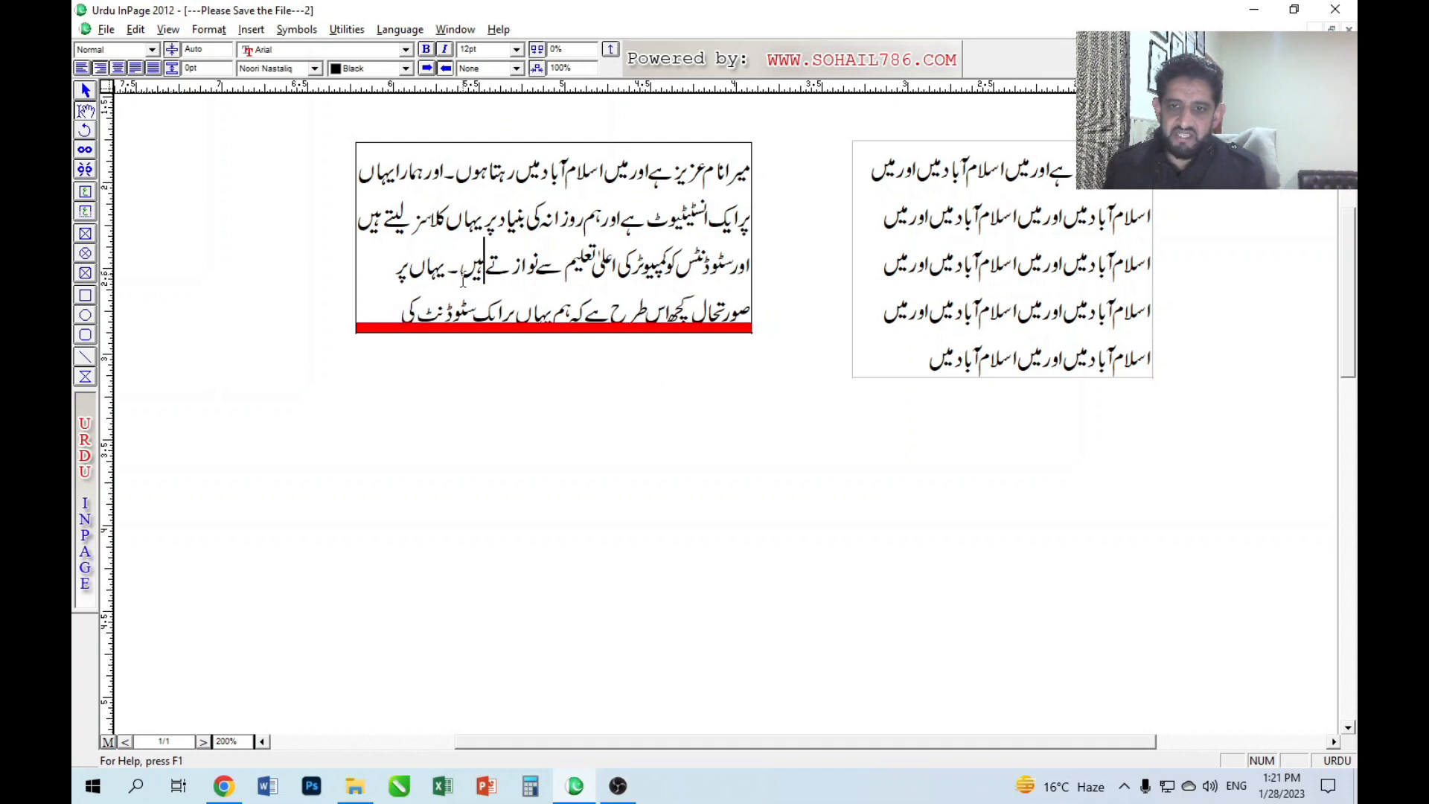
left_click_drag(450, 279, 623, 277)
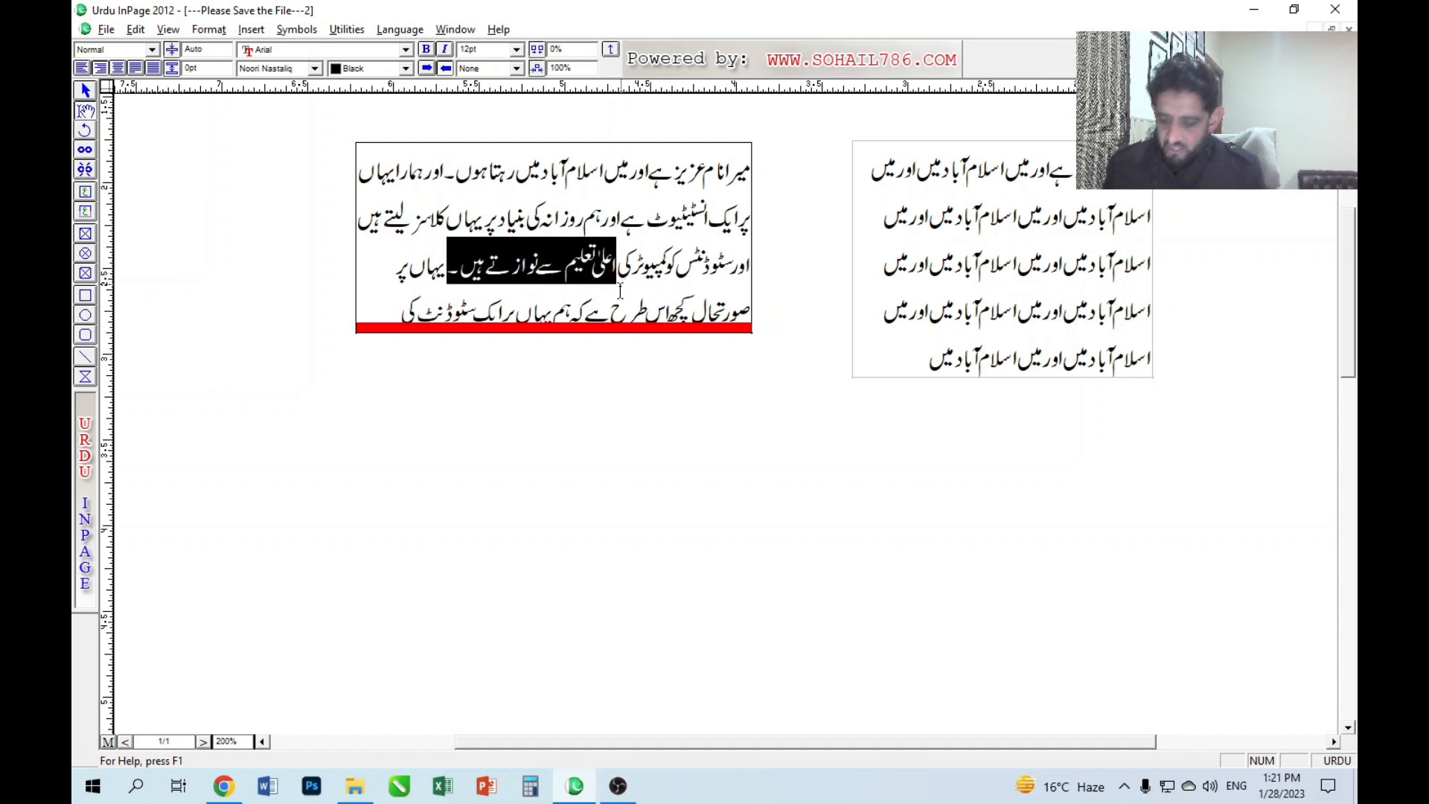
key("ctrl+v")
key("ctrl+v")
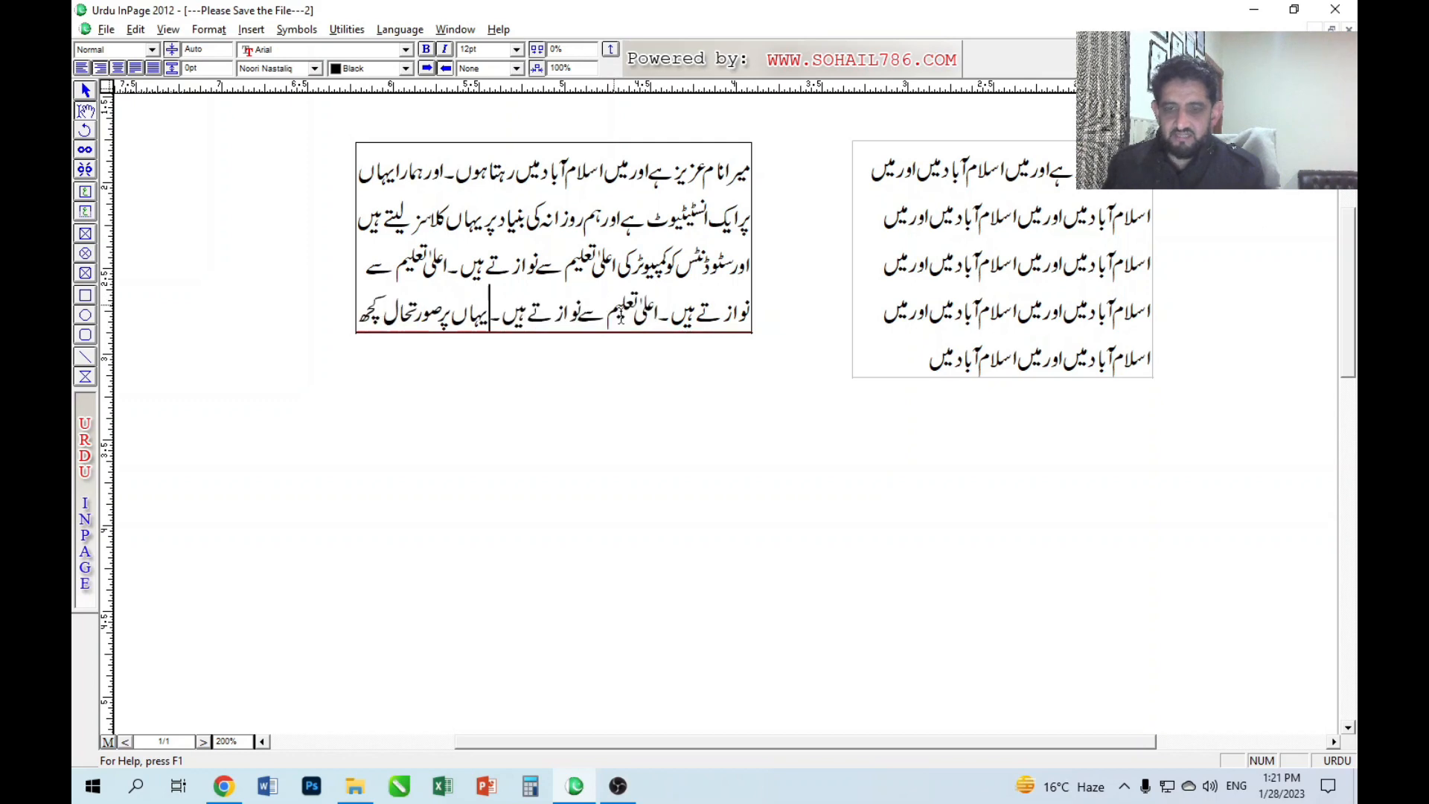
key("Up")
key("Up")
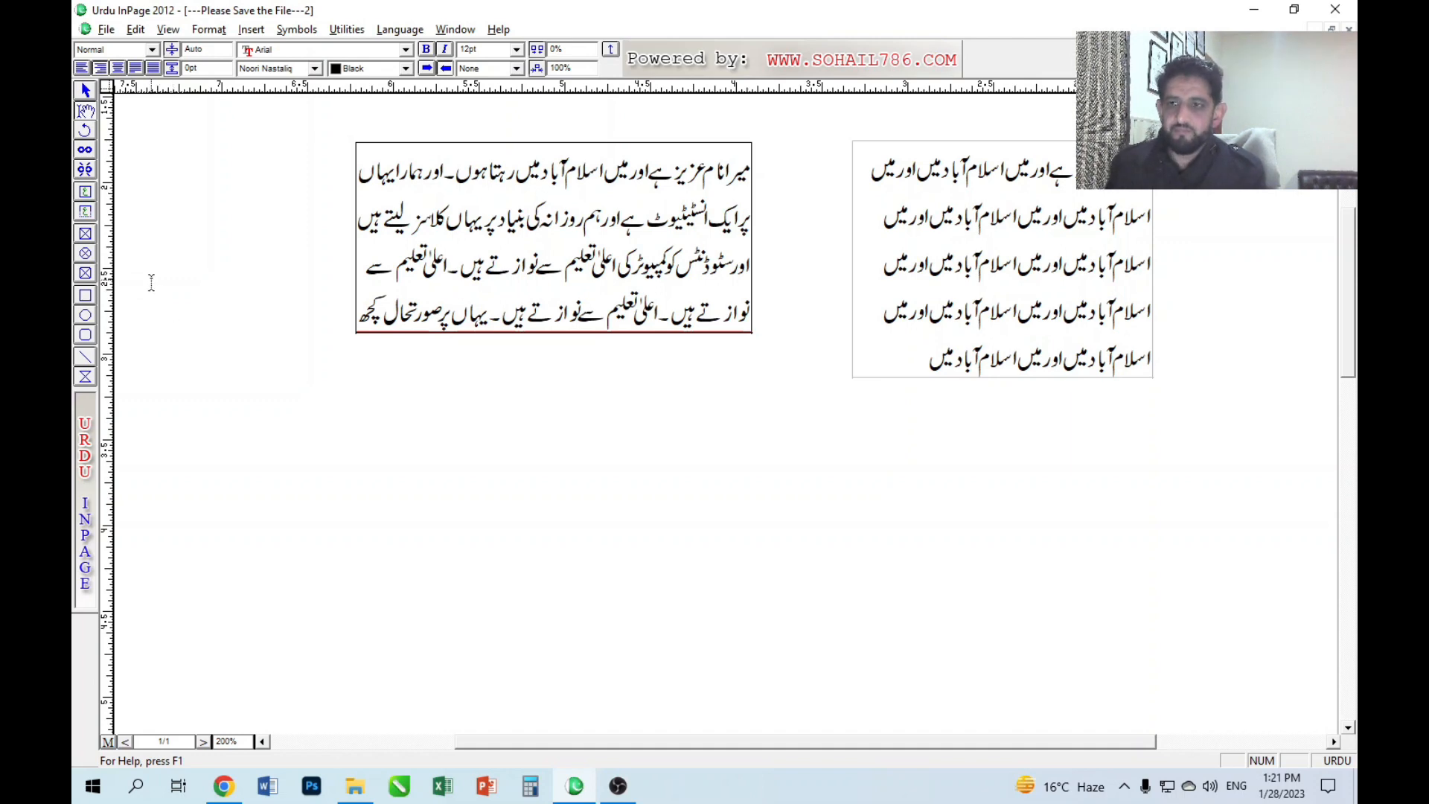
Draw an empty fixed-size text box, wider than the first one, in the blank area below it.
left_click(86, 211)
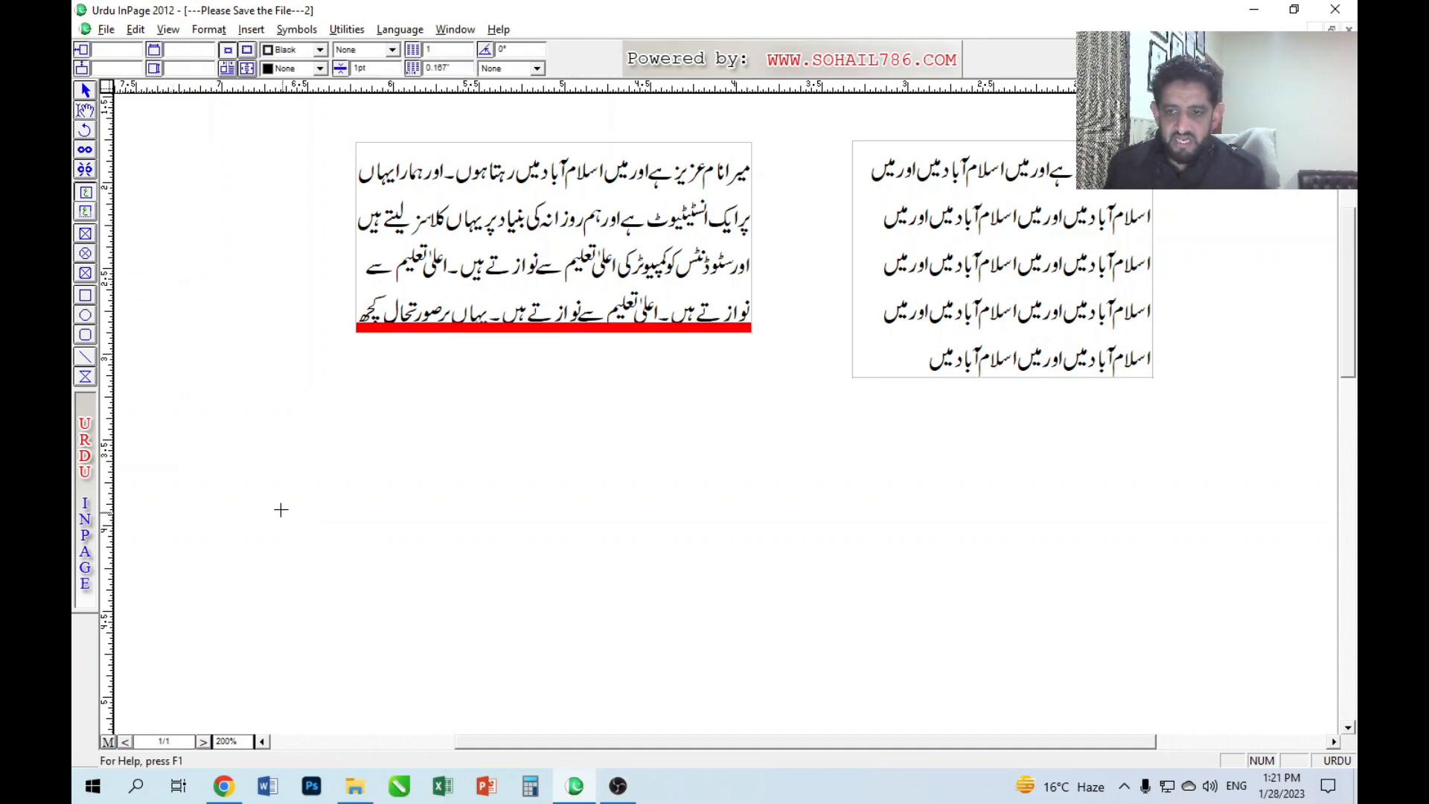
left_click_drag(285, 476, 775, 661)
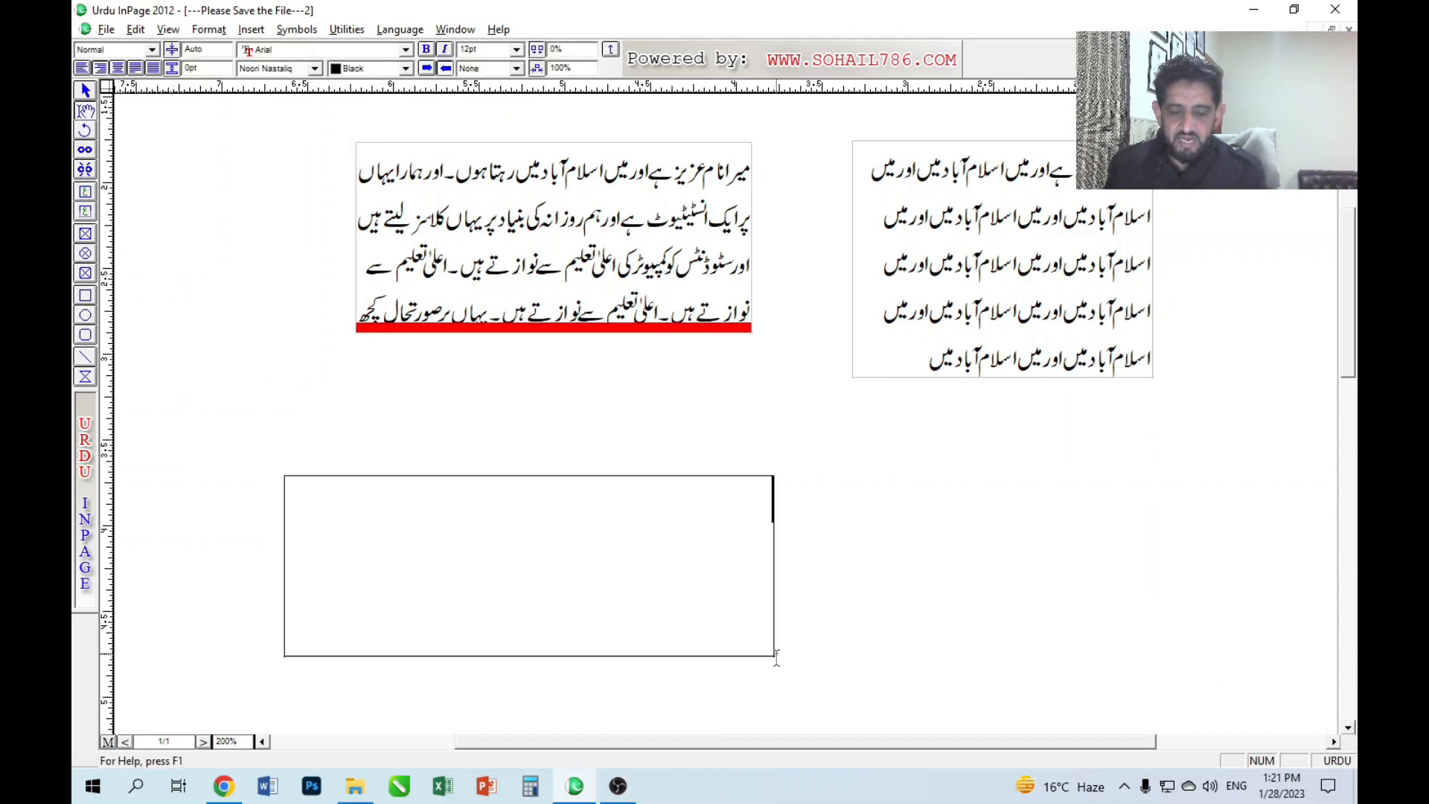
left_click(531, 237)
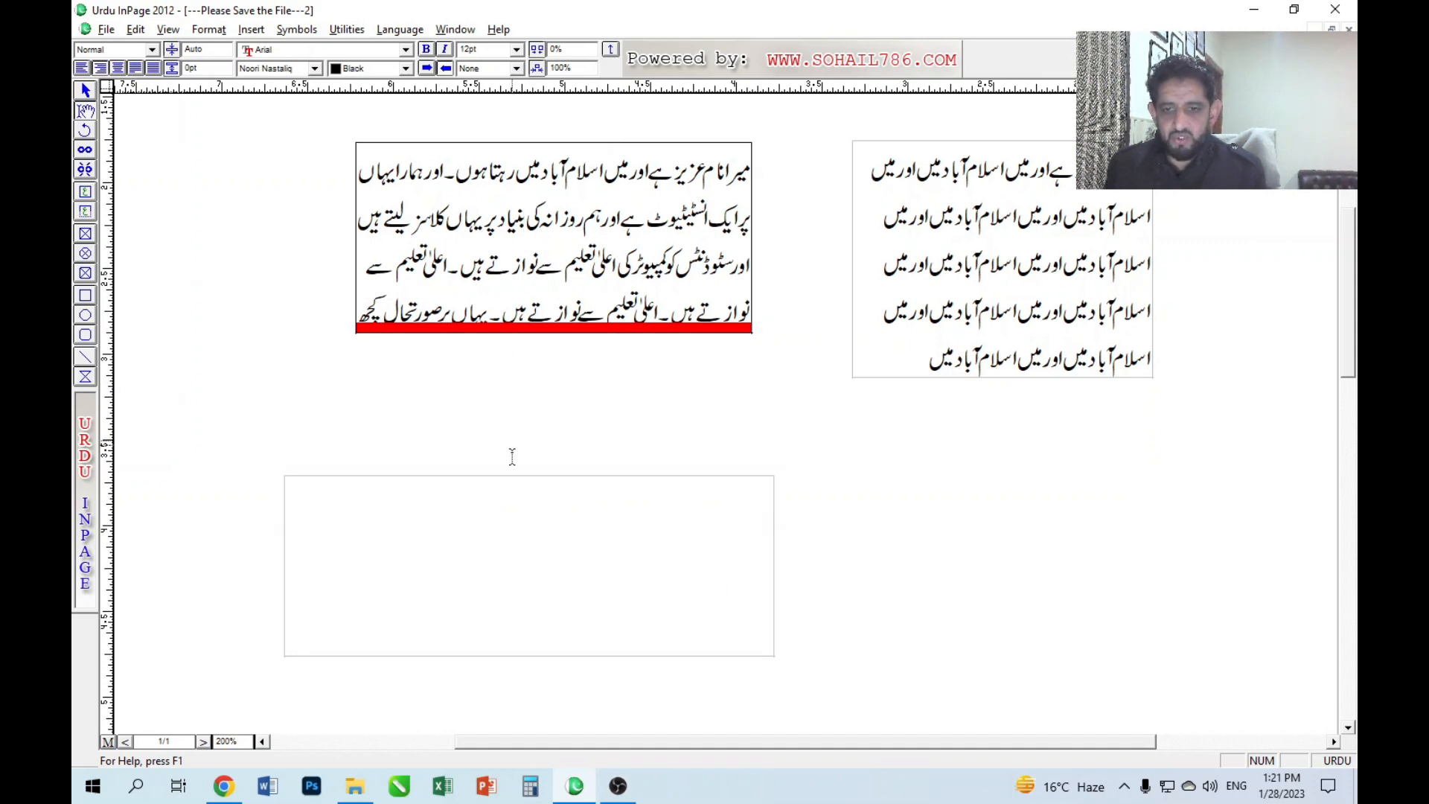
left_click(539, 531)
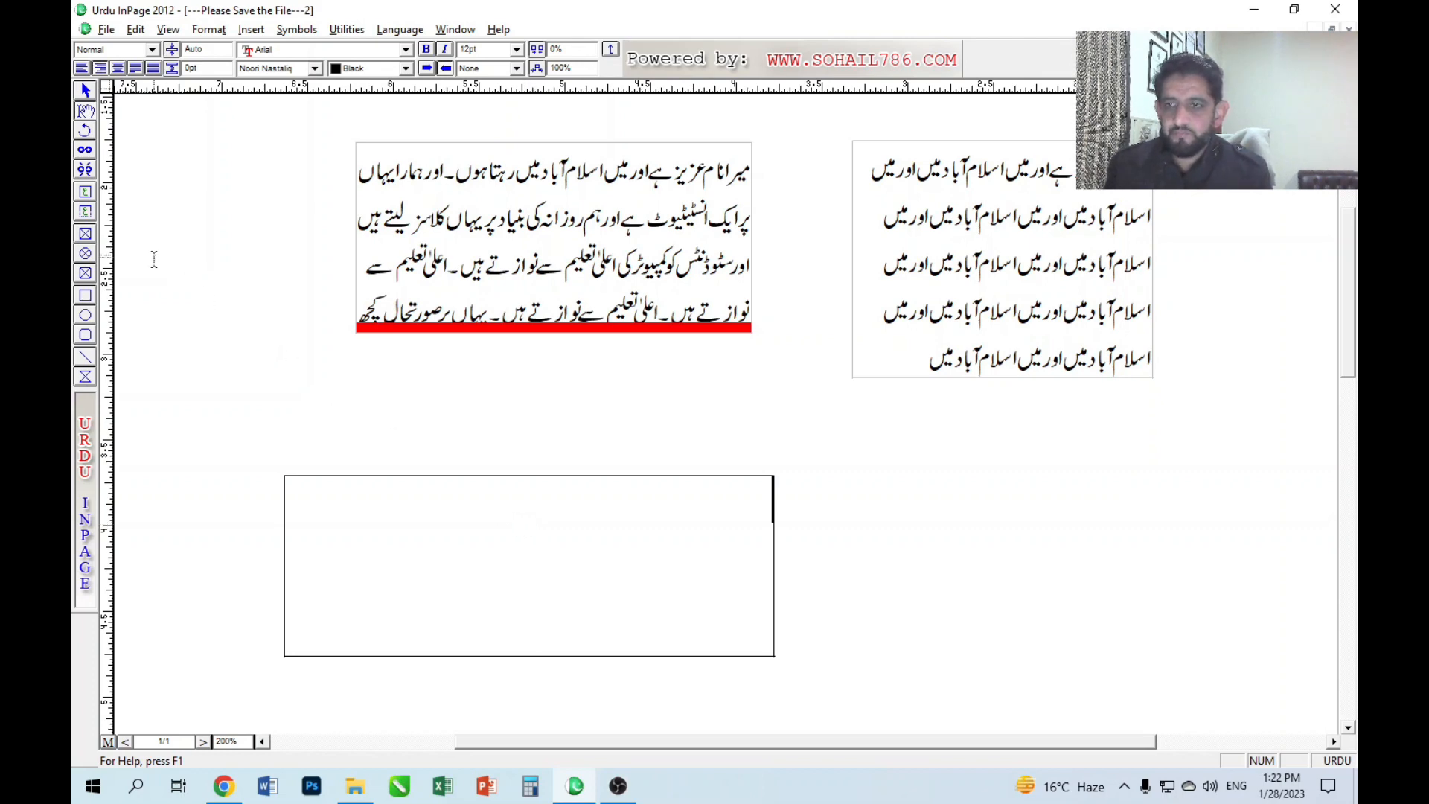
Read the entry on linking two or more text boxes in the Course of Inpage document.
left_click(86, 152)
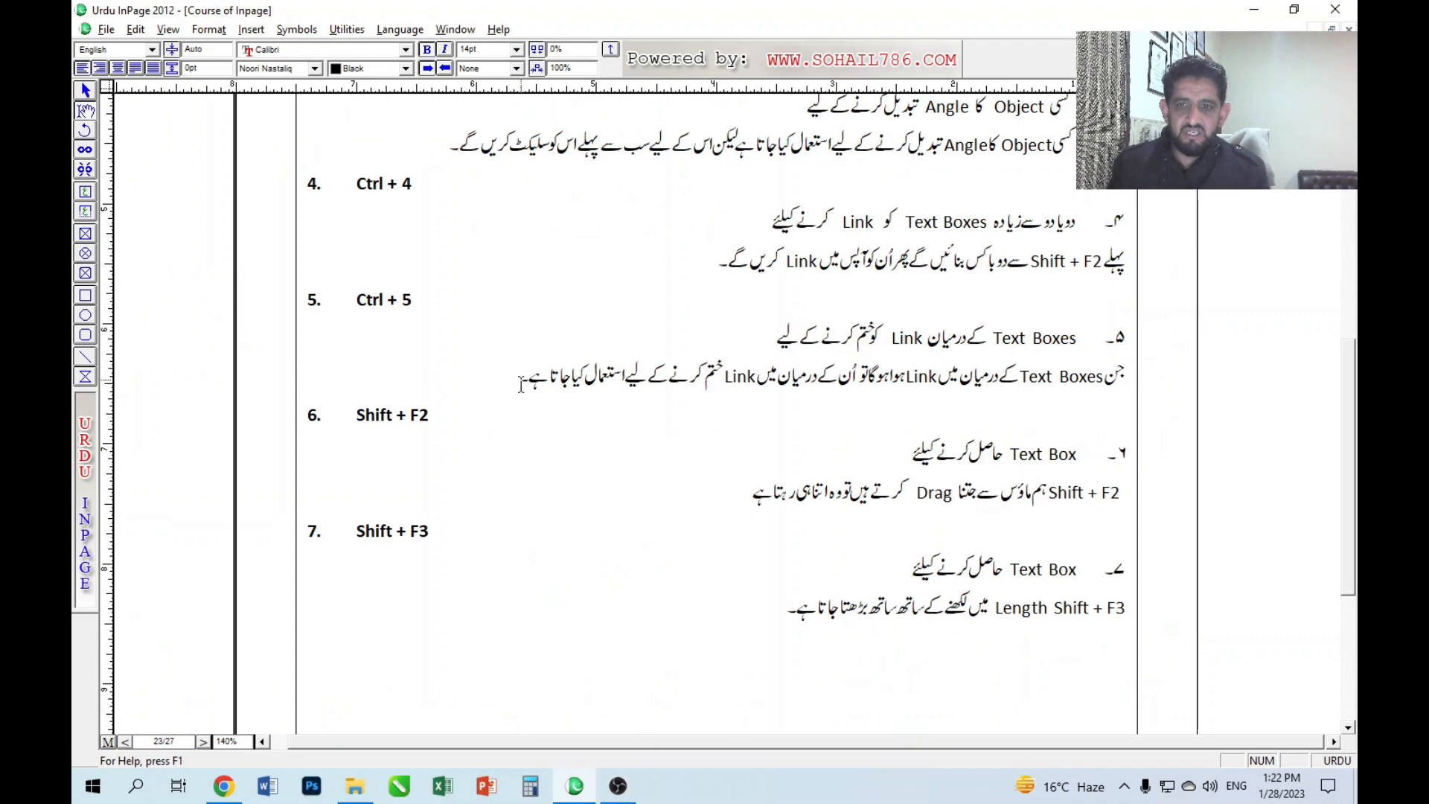
scroll(536, 293, "up", 2)
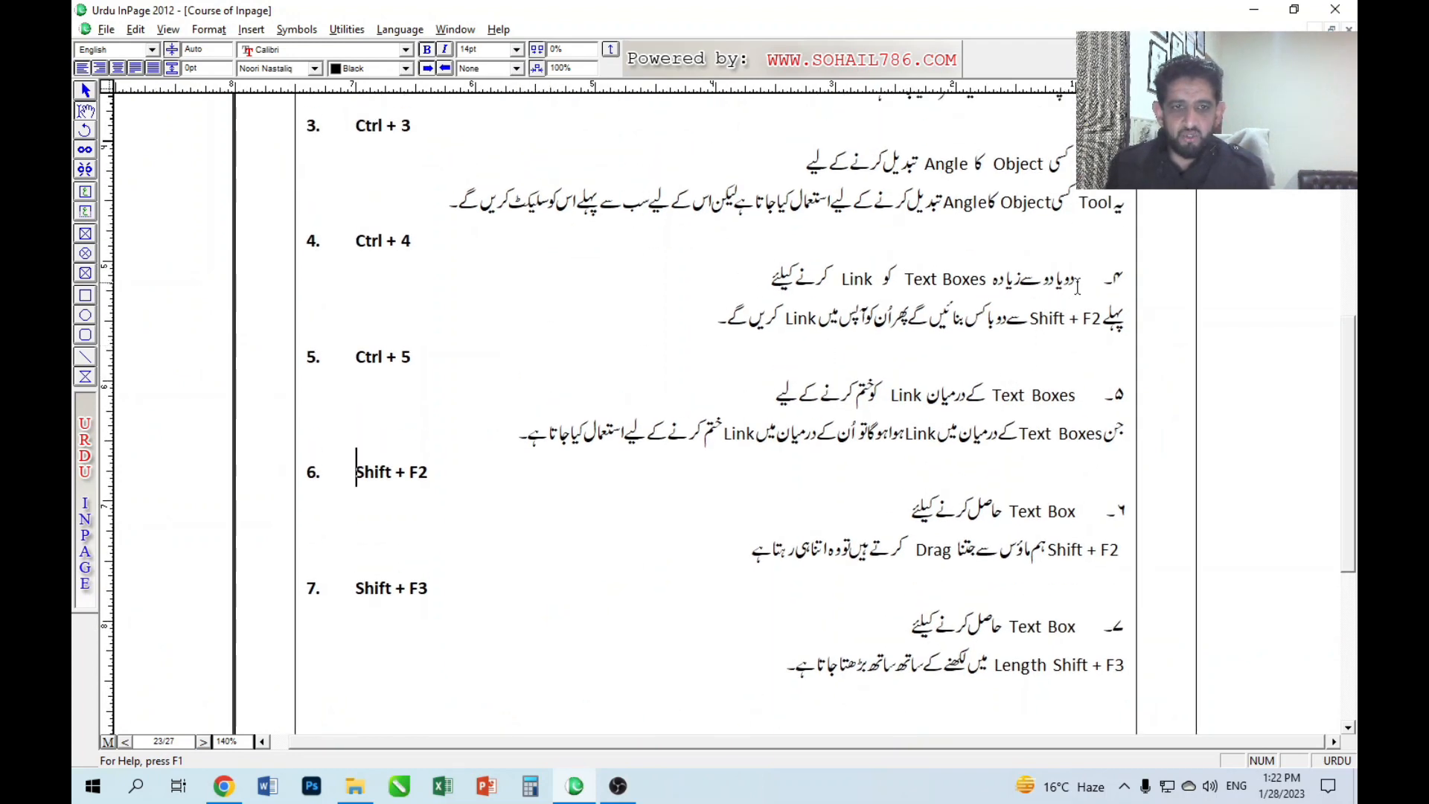
left_click_drag(1076, 281, 759, 288)
left_click(1125, 328)
left_click_drag(1126, 330, 837, 328)
left_click(703, 328)
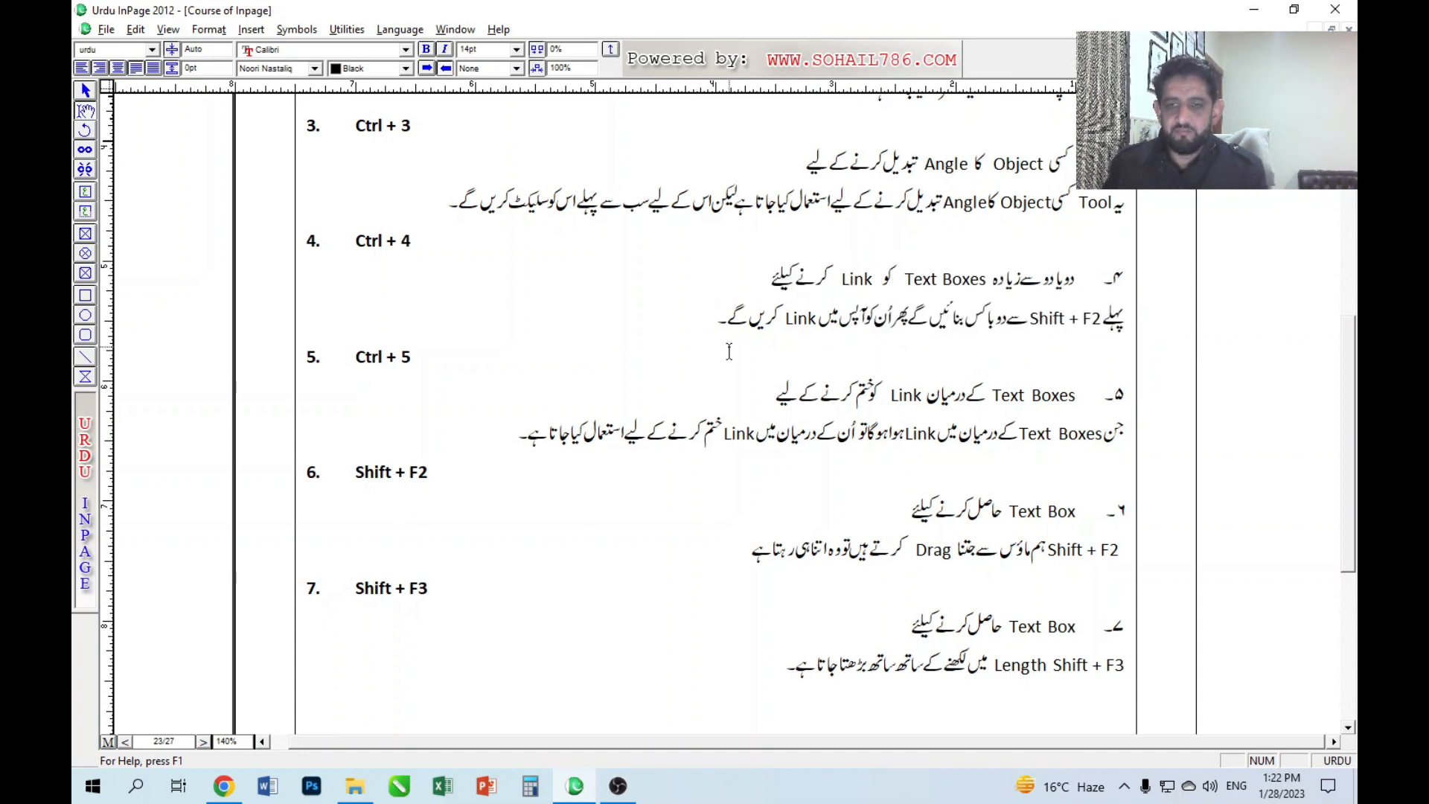
Return to the unsaved document and compare the overflowing text box with the empty one below by placing the cursor in each alternately.
key("ctrl+Tab")
left_click(559, 262)
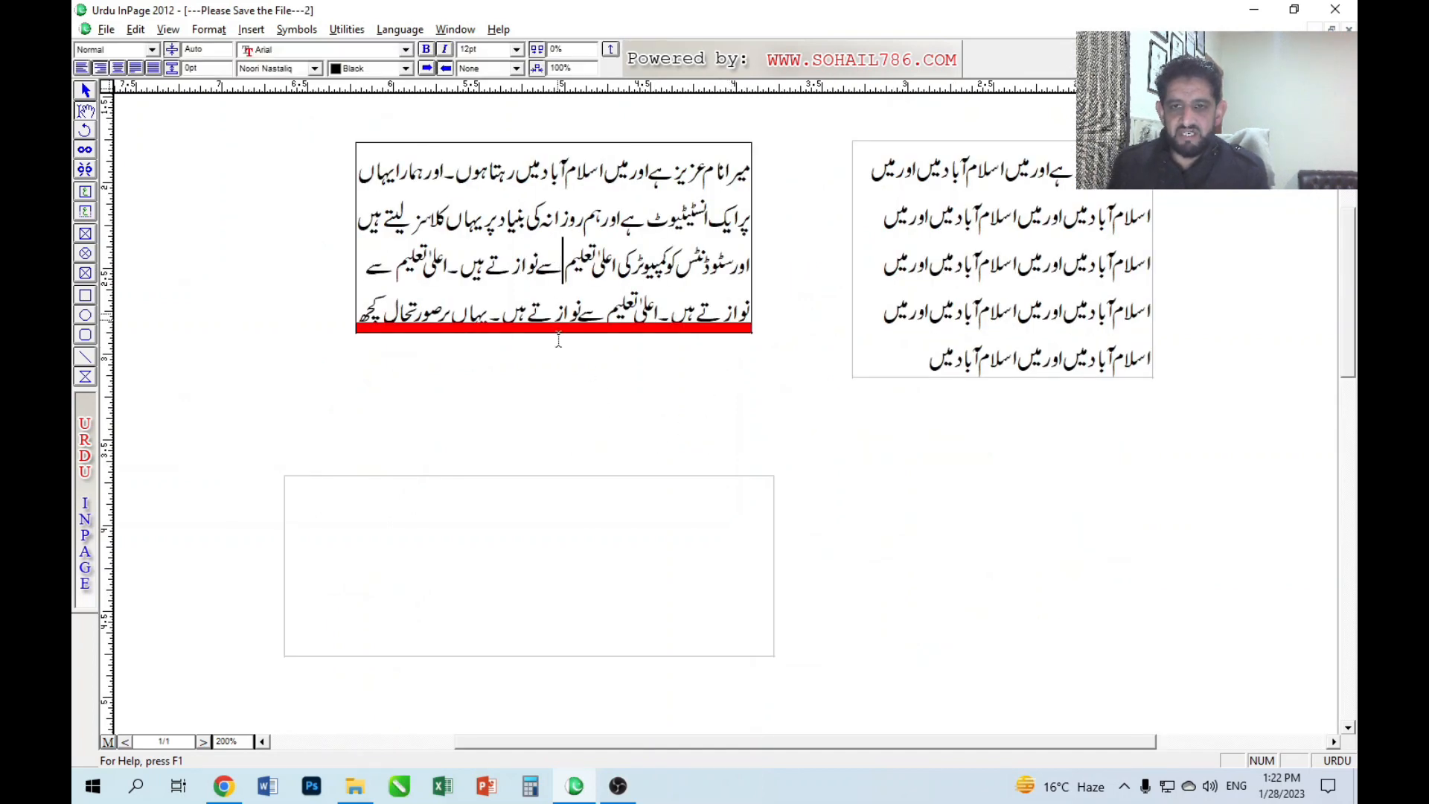
left_click(558, 509)
left_click(551, 283)
left_click(538, 531)
left_click(544, 305)
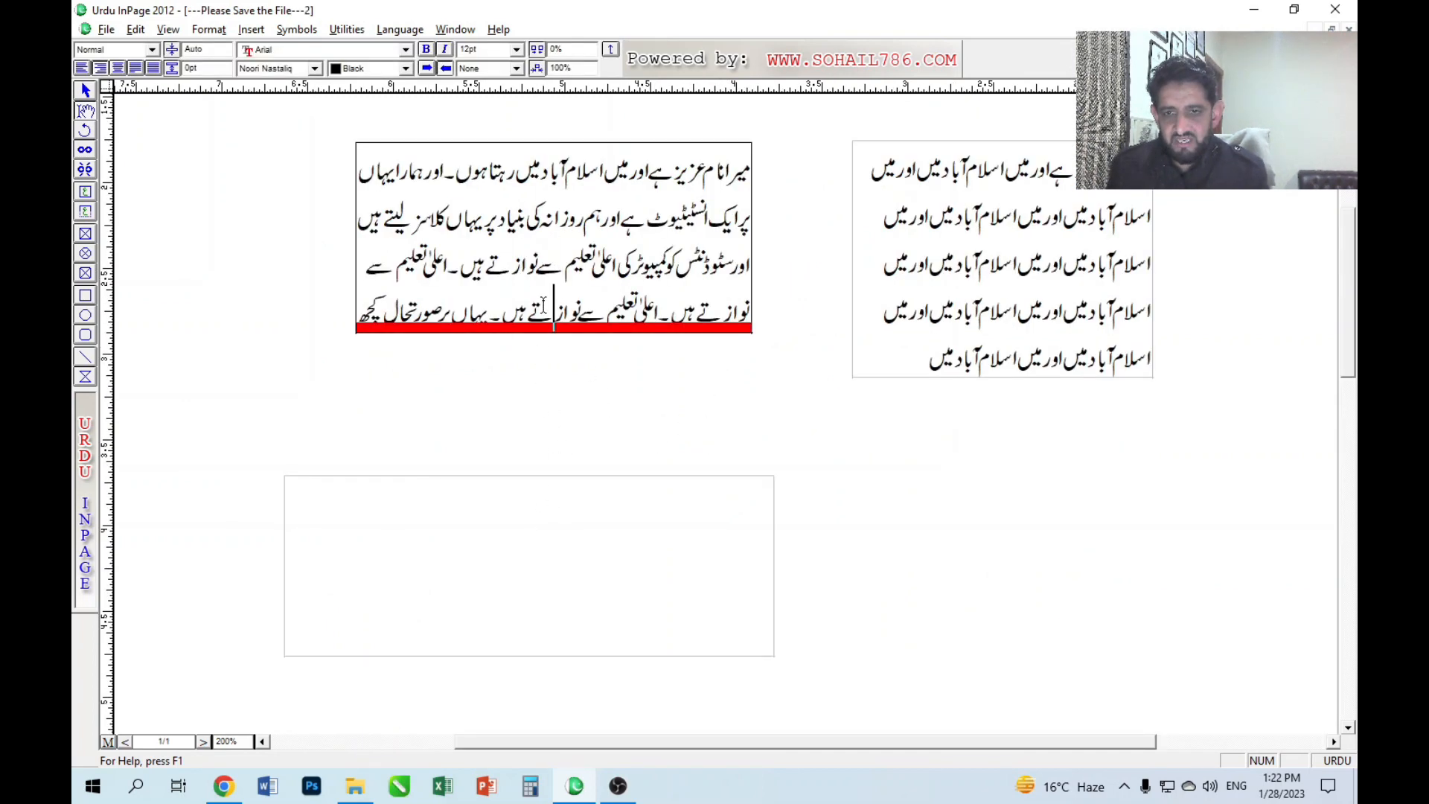
left_click(543, 516)
left_click(555, 269)
left_click(583, 534)
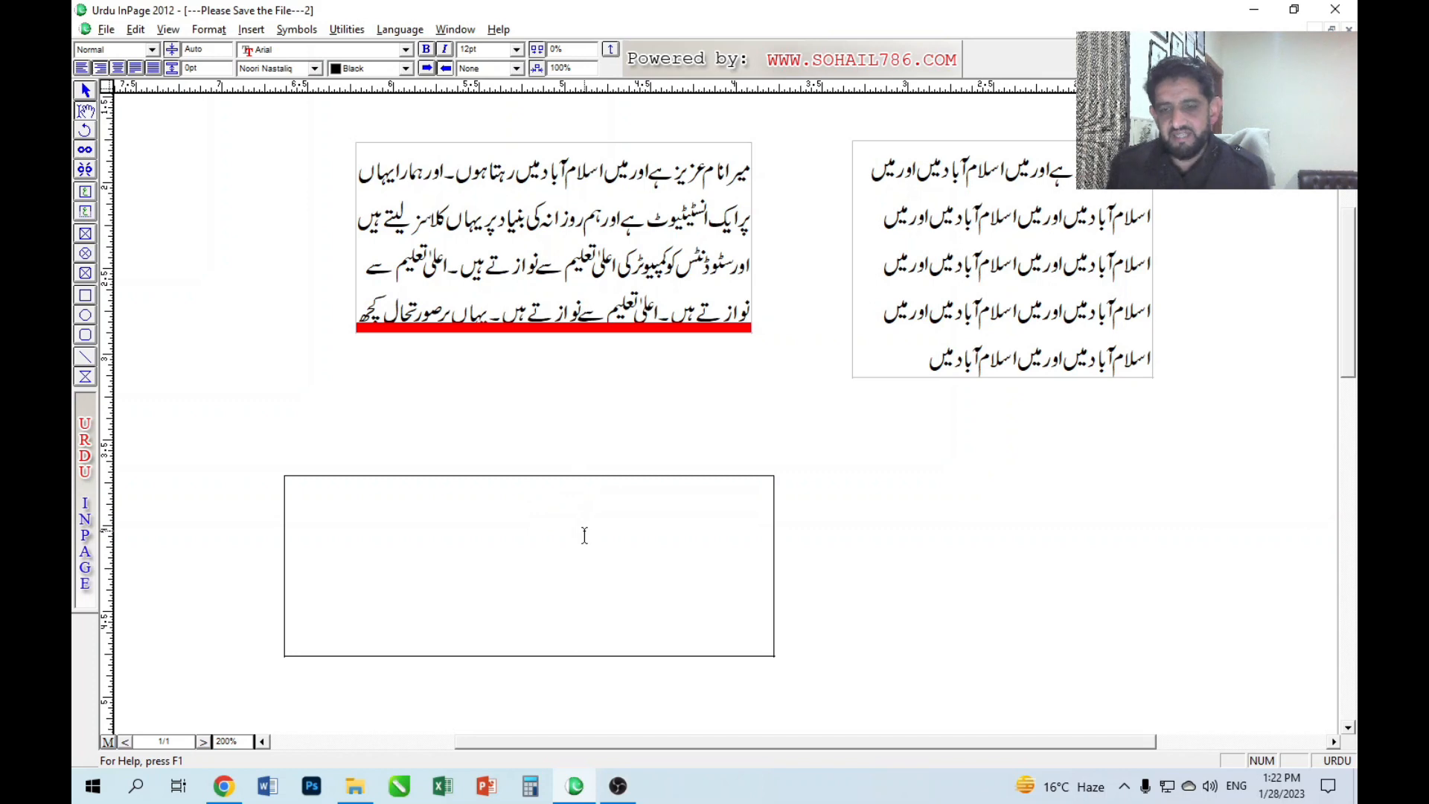
Link the overflowing text box to the empty box below it with the Link tool.
left_click(85, 152)
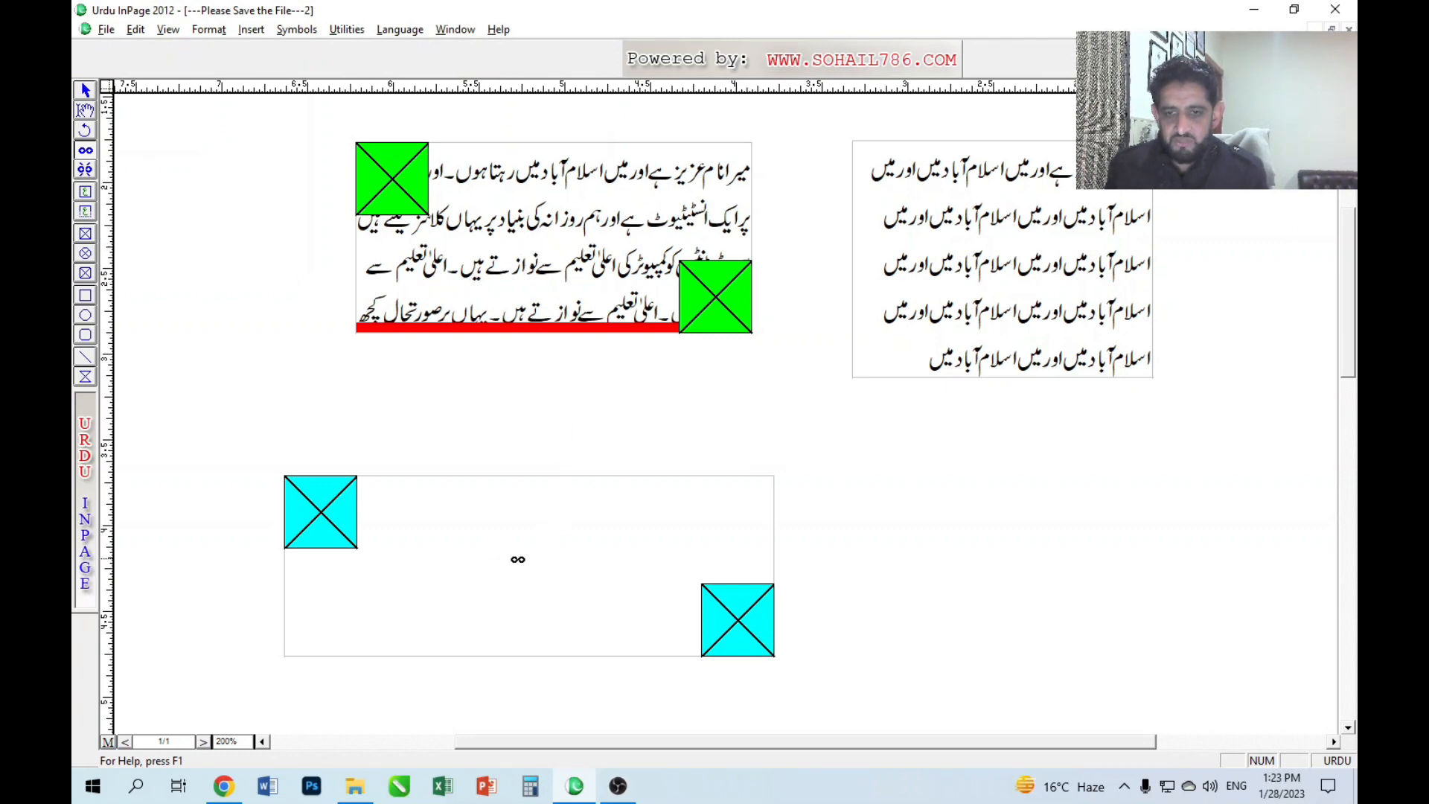
left_click(517, 559)
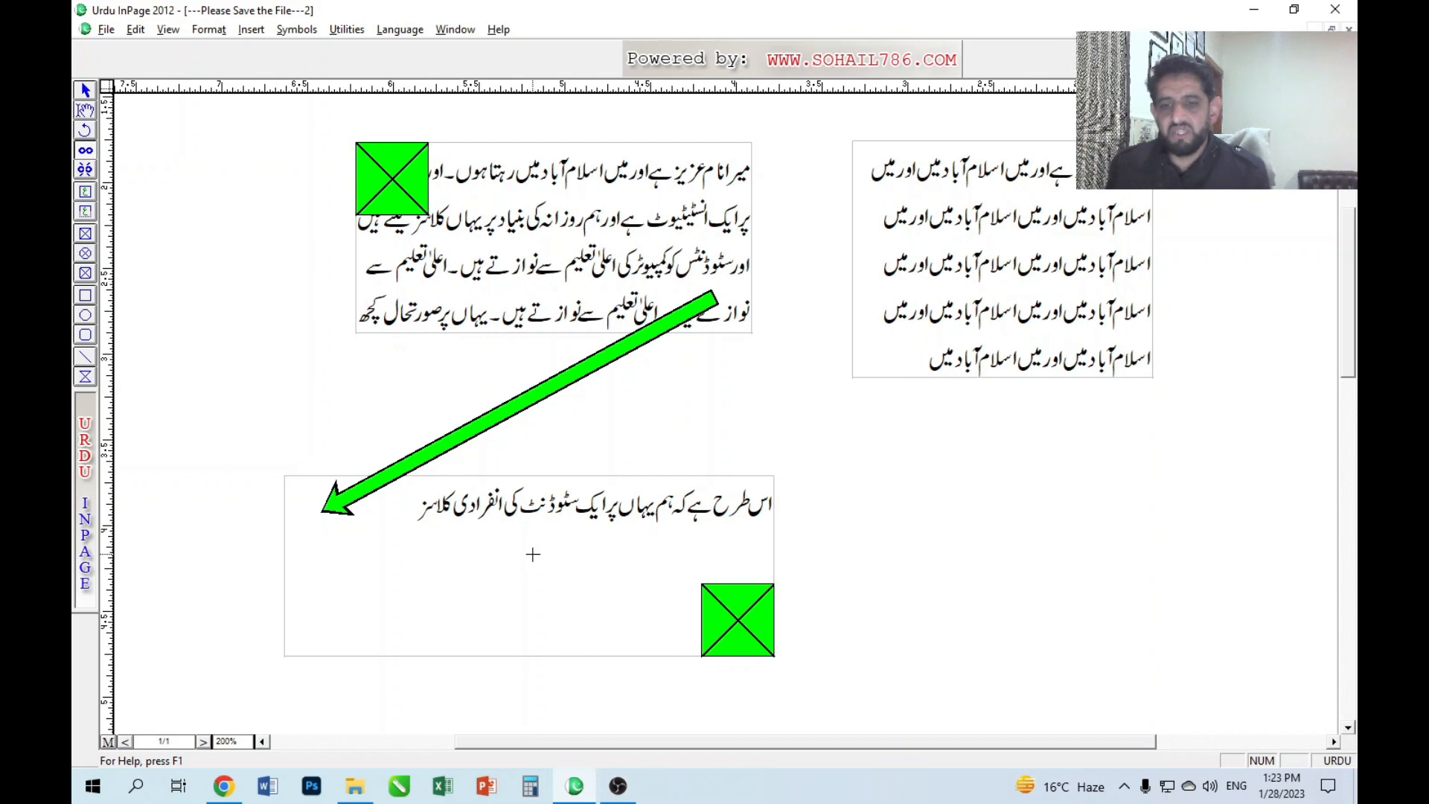
left_click(533, 553)
Check the text flow across the linked boxes by placing the cursor in the lower box and moving through the upper one.
left_click(526, 506)
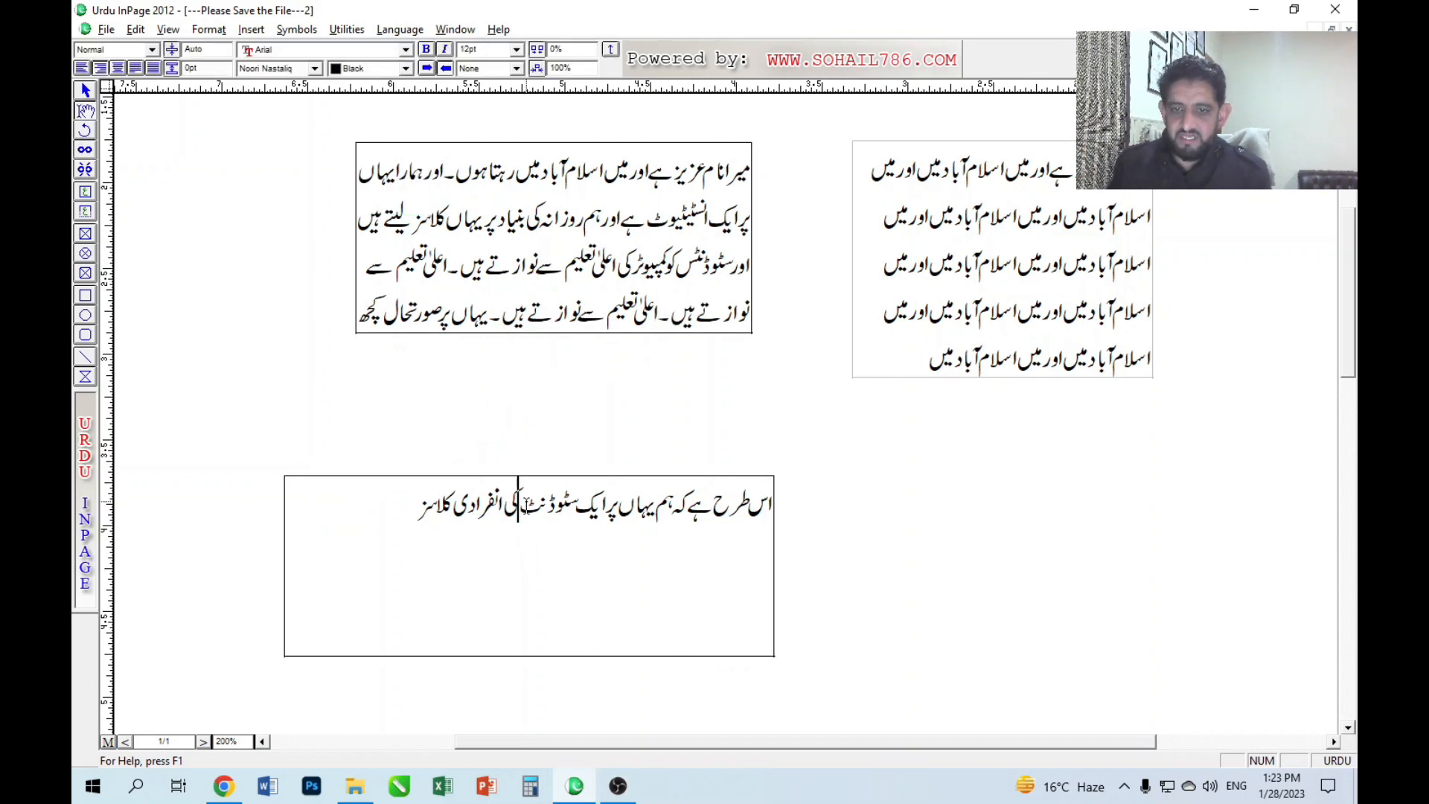
left_click(545, 320)
key("Up")
key("Up")
key("Up")
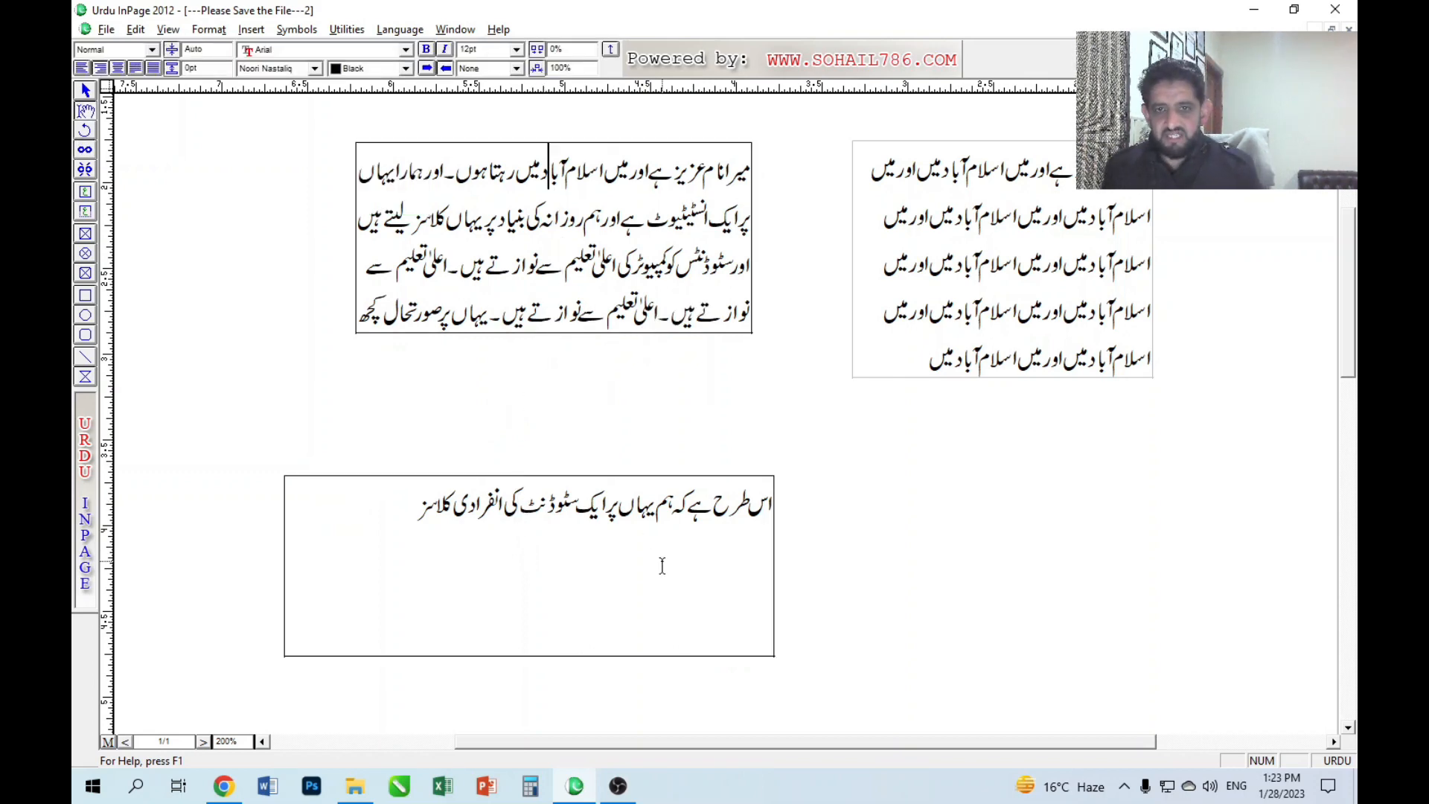
Check that the text cursor travels from the upper linked box into the continued text in the lower box.
key("Down")
key("Down")
key("Down")
key("Down")
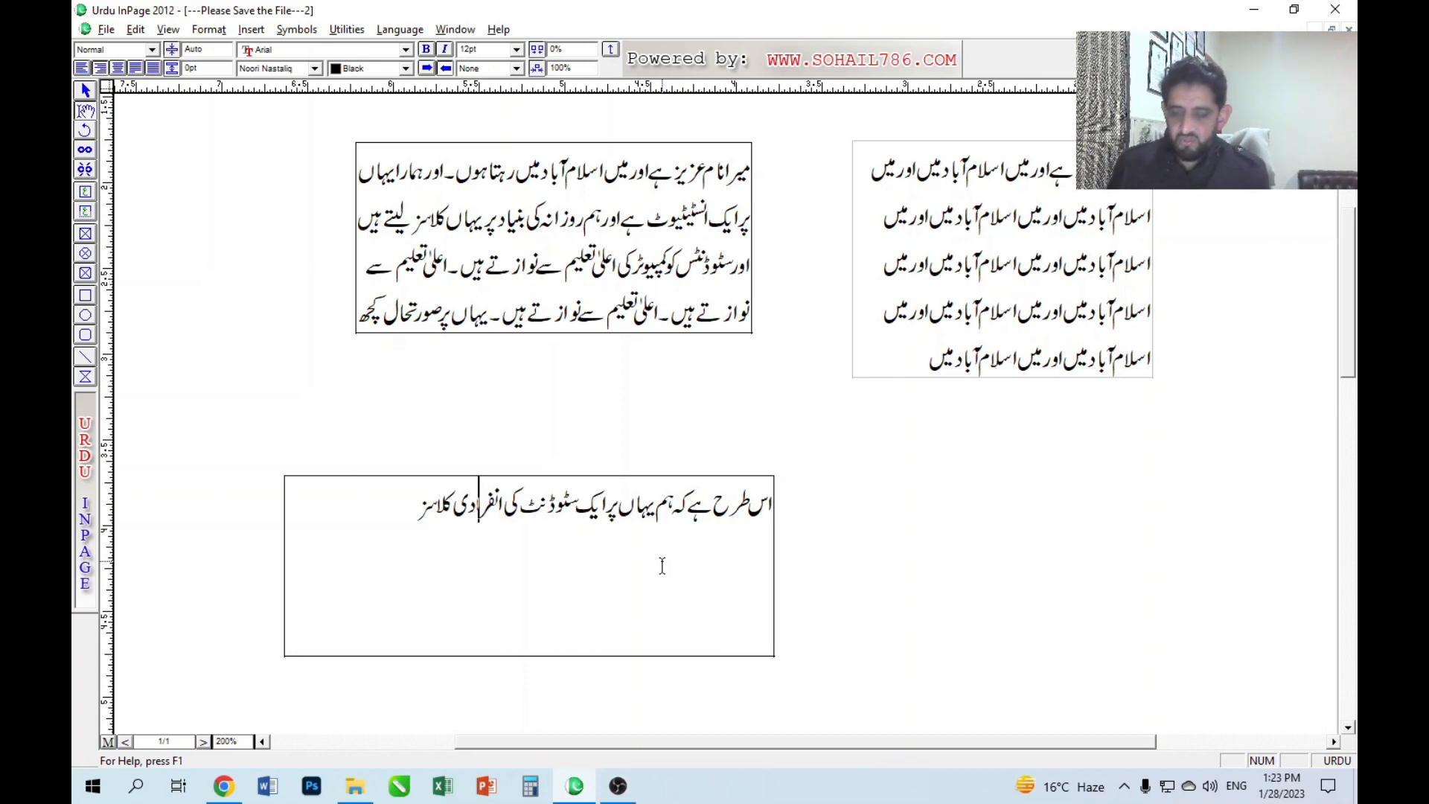
Set the view to 100% and move the lower linked box to an empty area near the bottom of the page.
key("ctrl+1")
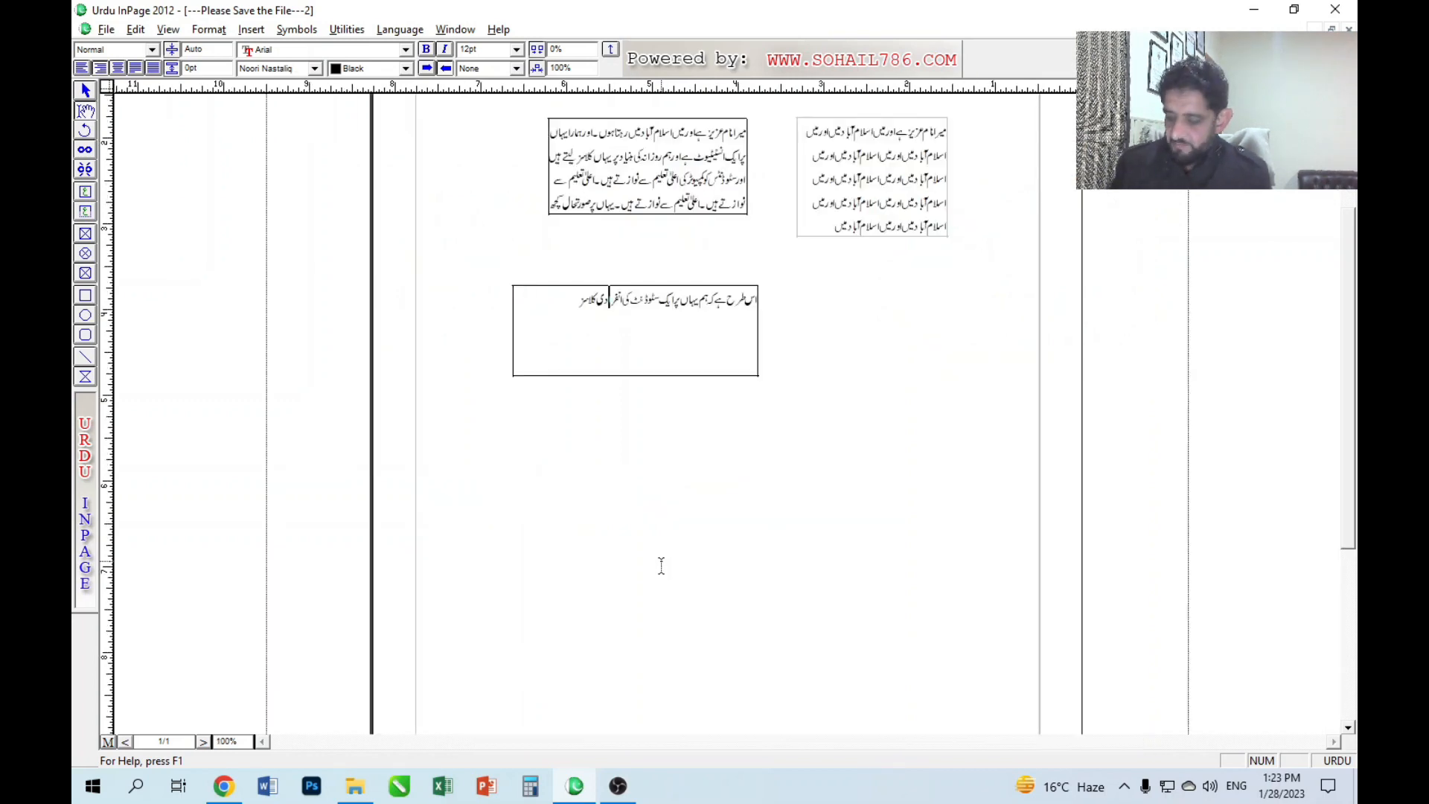
key("Escape")
left_click_drag(619, 328, 831, 661)
key("Escape")
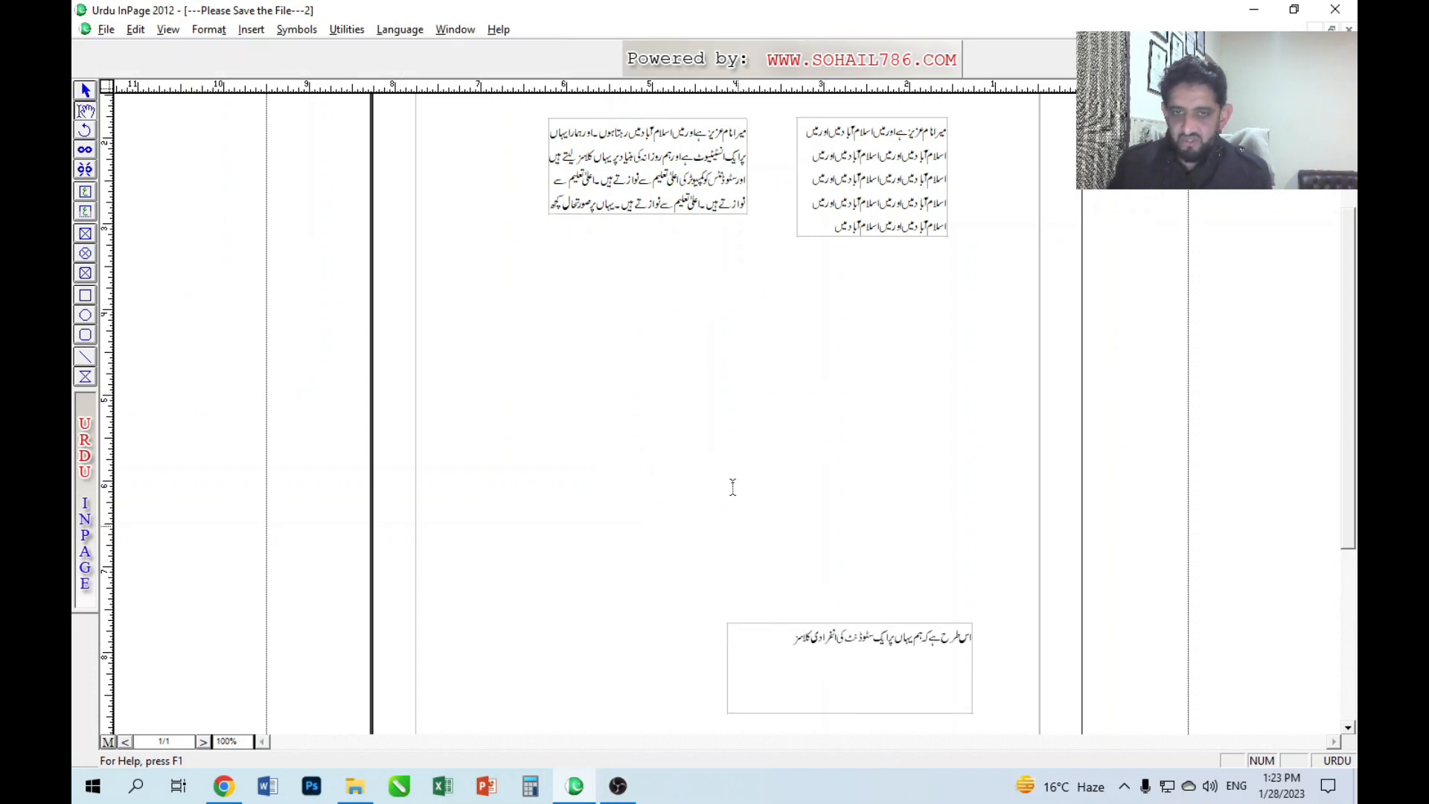
Place the cursor in the linked text and add about a line of random Urdu filler characters at its end.
left_click(641, 176)
left_click(658, 139)
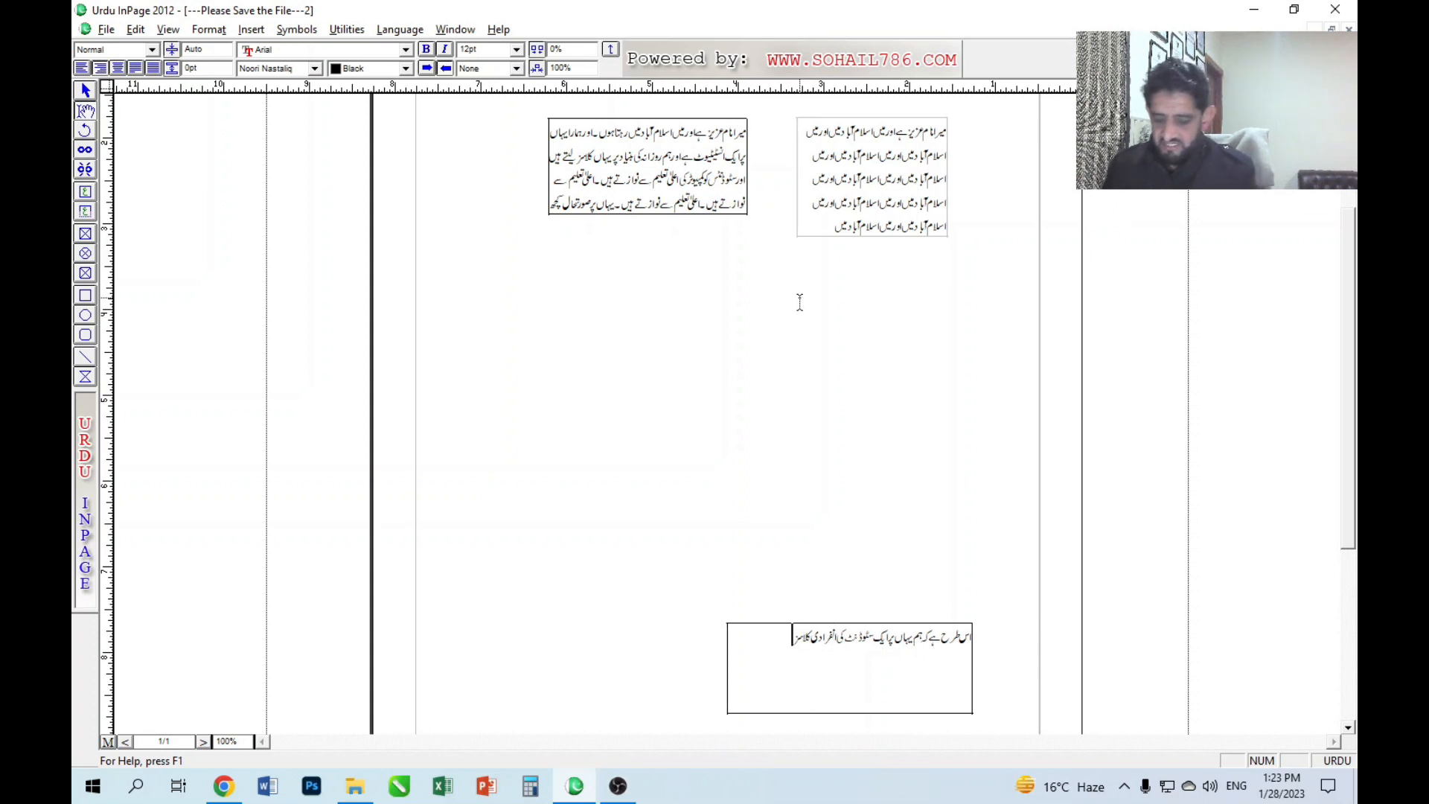
type("کگھجاس لکفاسلدکف جسلدکف سلدکھج")
type("لس کذغل کسدج")
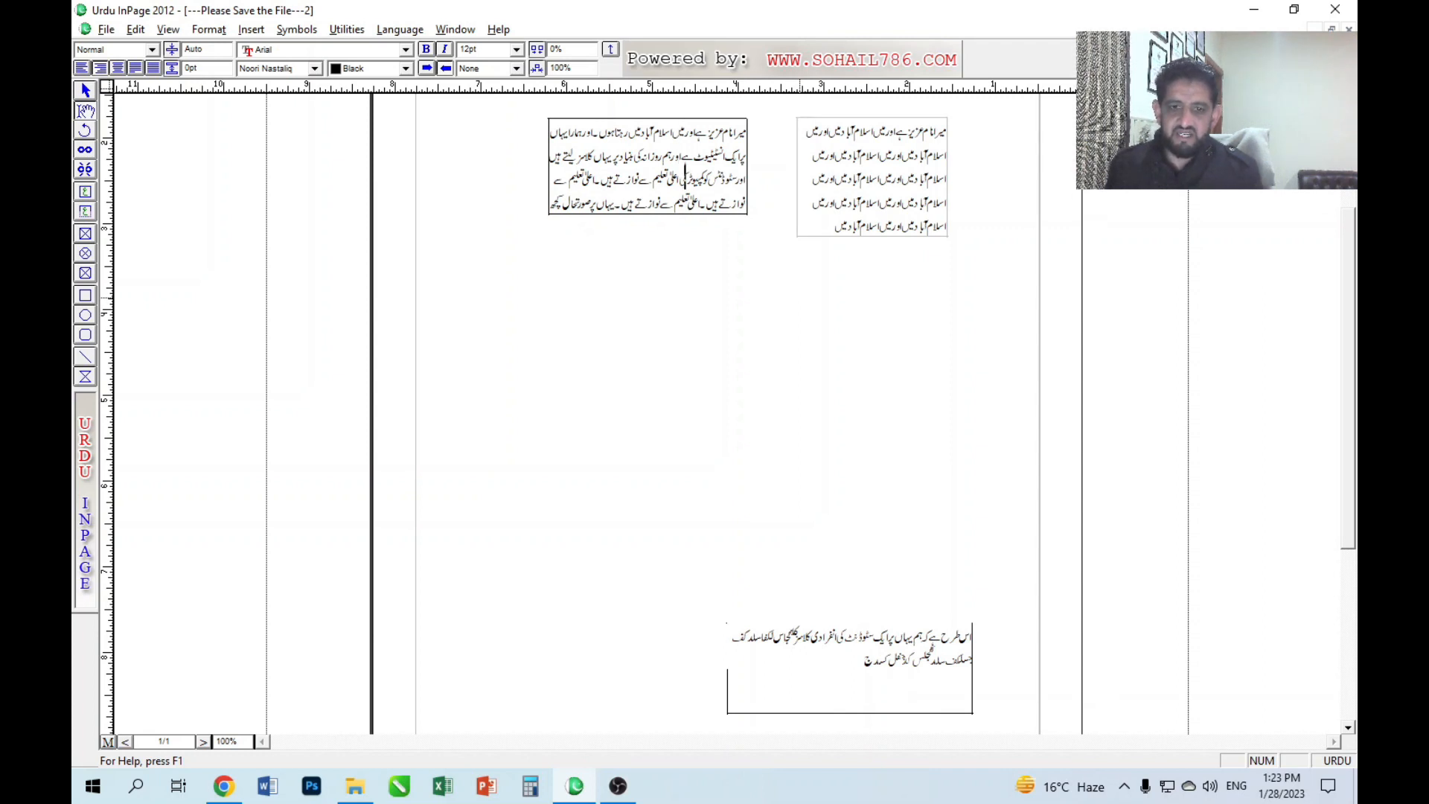
Move the lower linked box back beneath the upper one, at about X 4.185", Y 3.771", and compare both at 200%.
key("Escape")
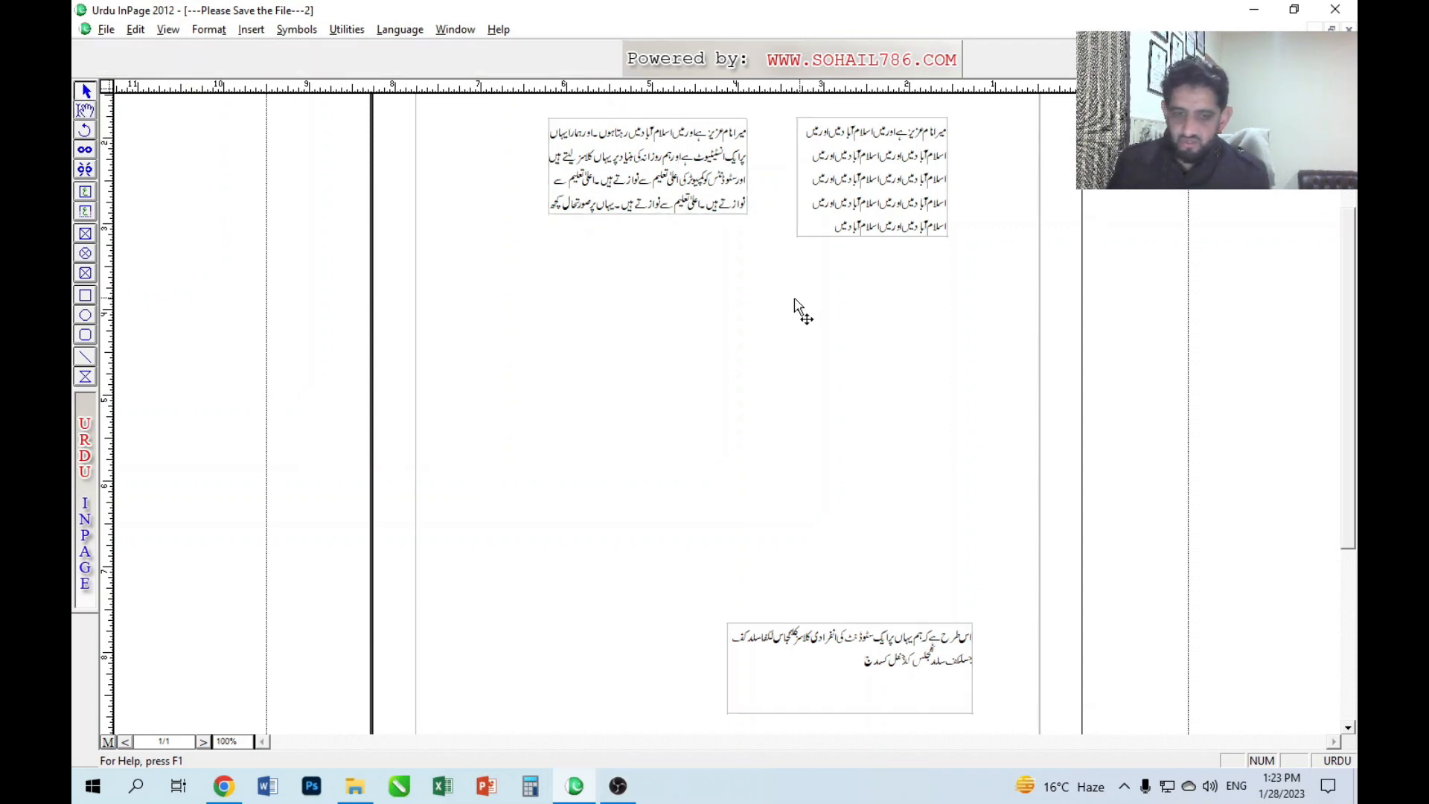
left_click_drag(819, 658, 567, 325)
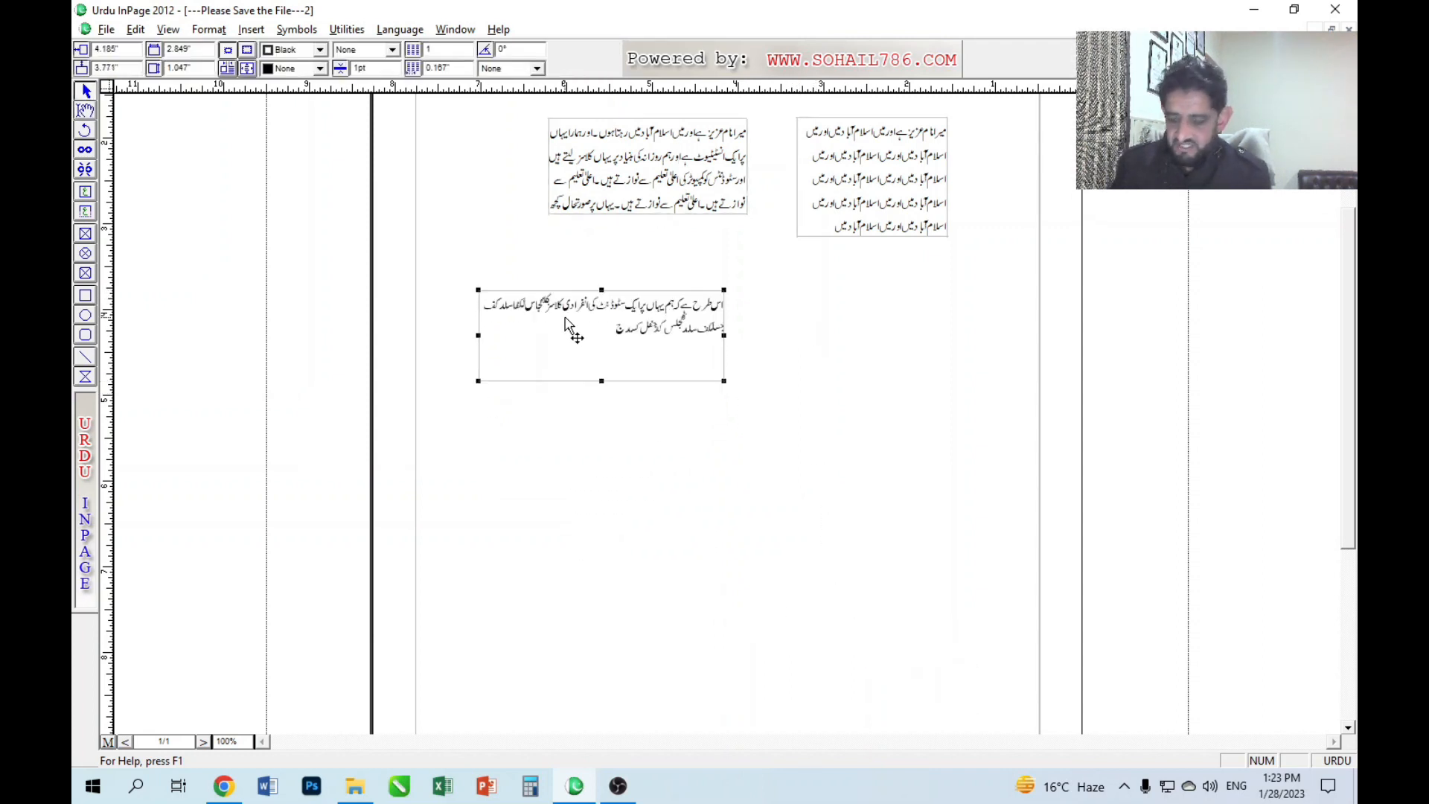
key("F6")
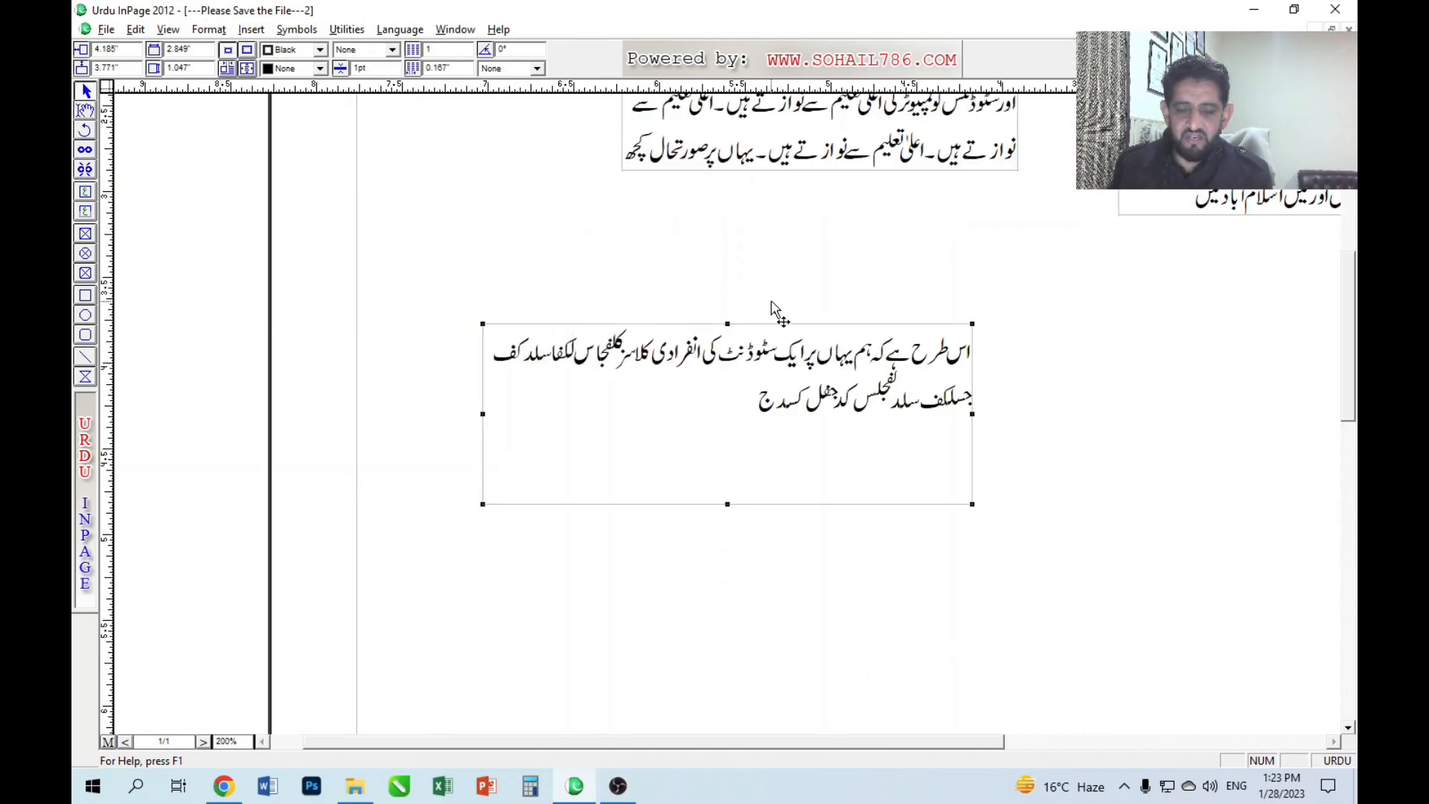
left_click_drag(806, 269, 588, 432)
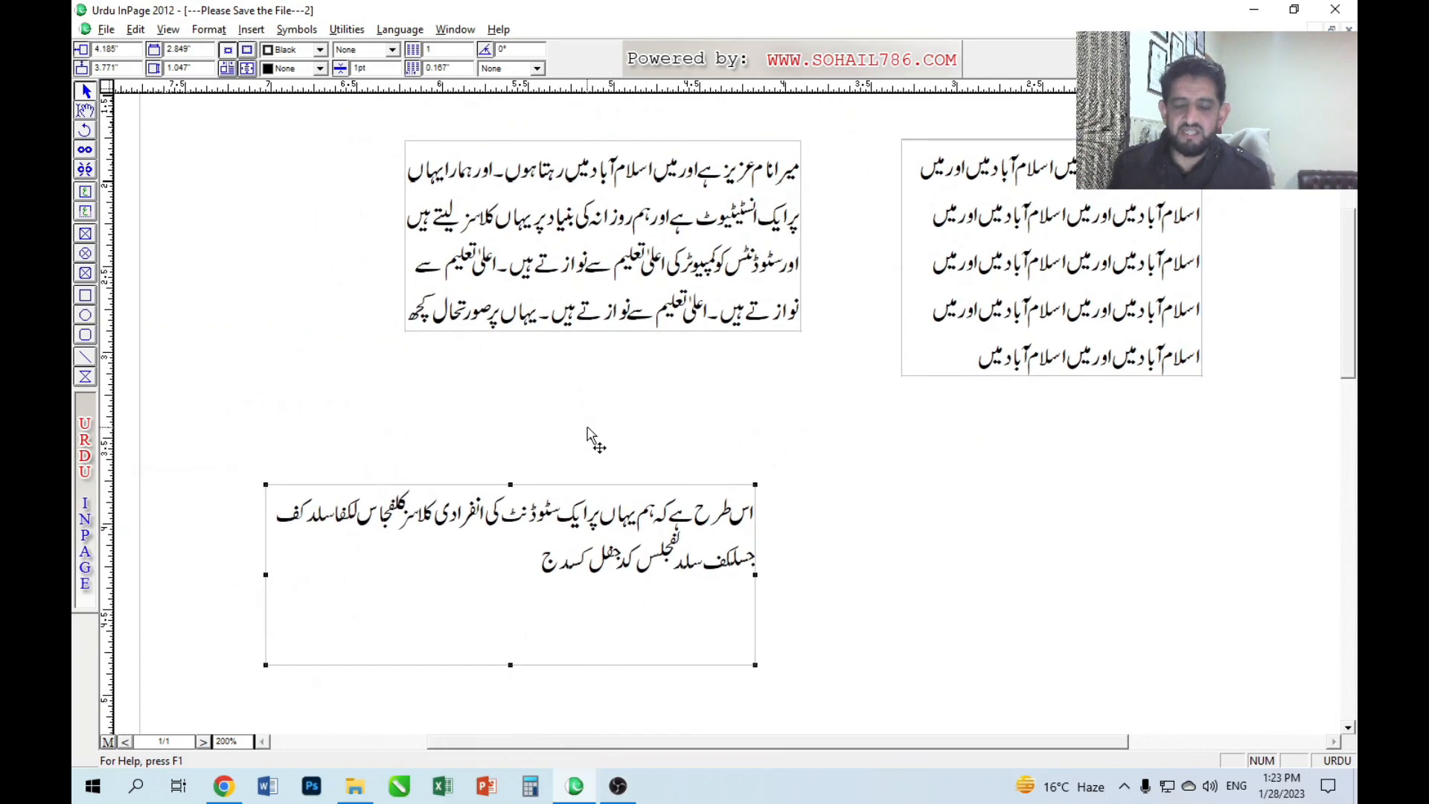
left_click(604, 272)
left_click(595, 582)
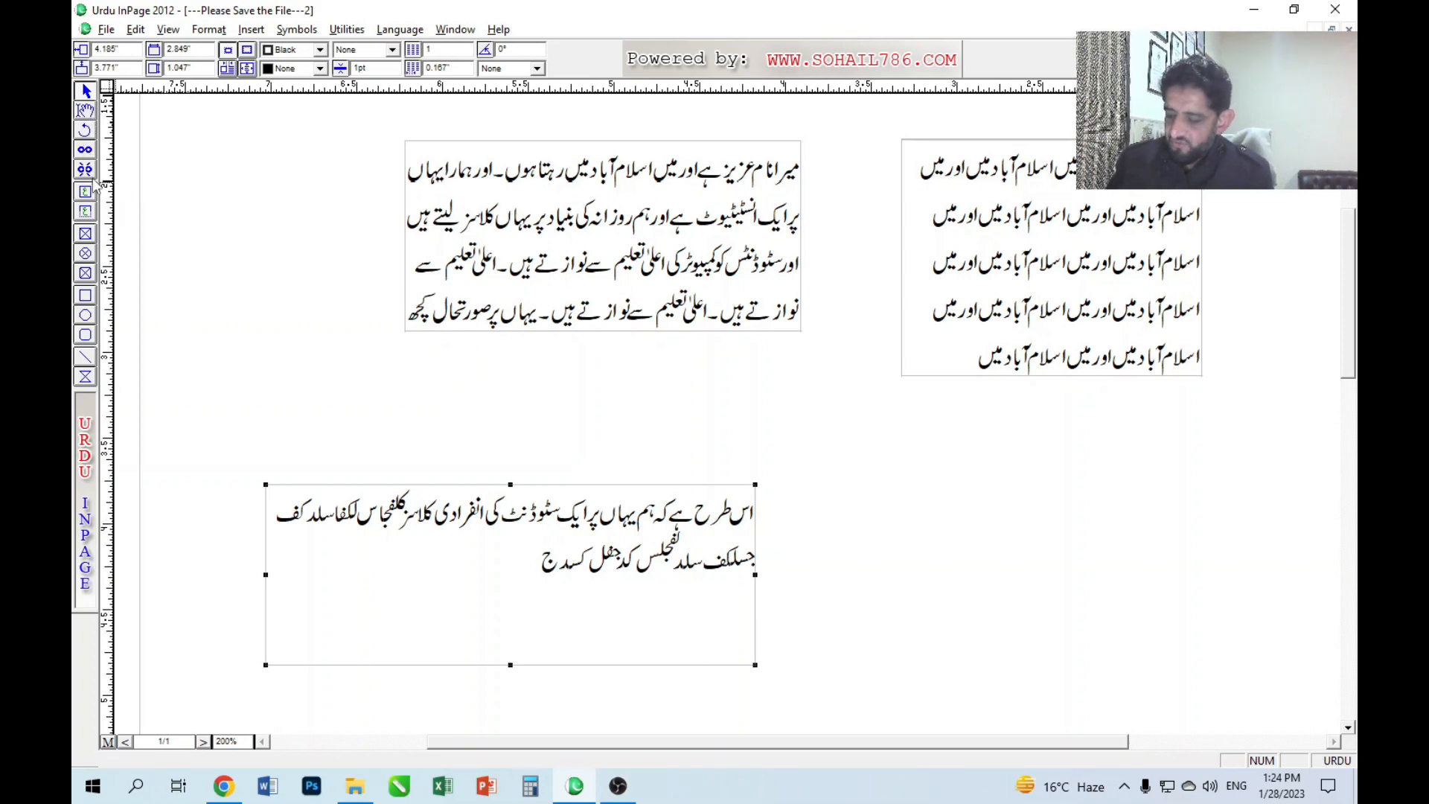
Read the fifth entry, on removing the link between text boxes, in the Course of Inpage document and return to the unsaved document.
key("ctrl+Tab")
key("ctrl+Tab")
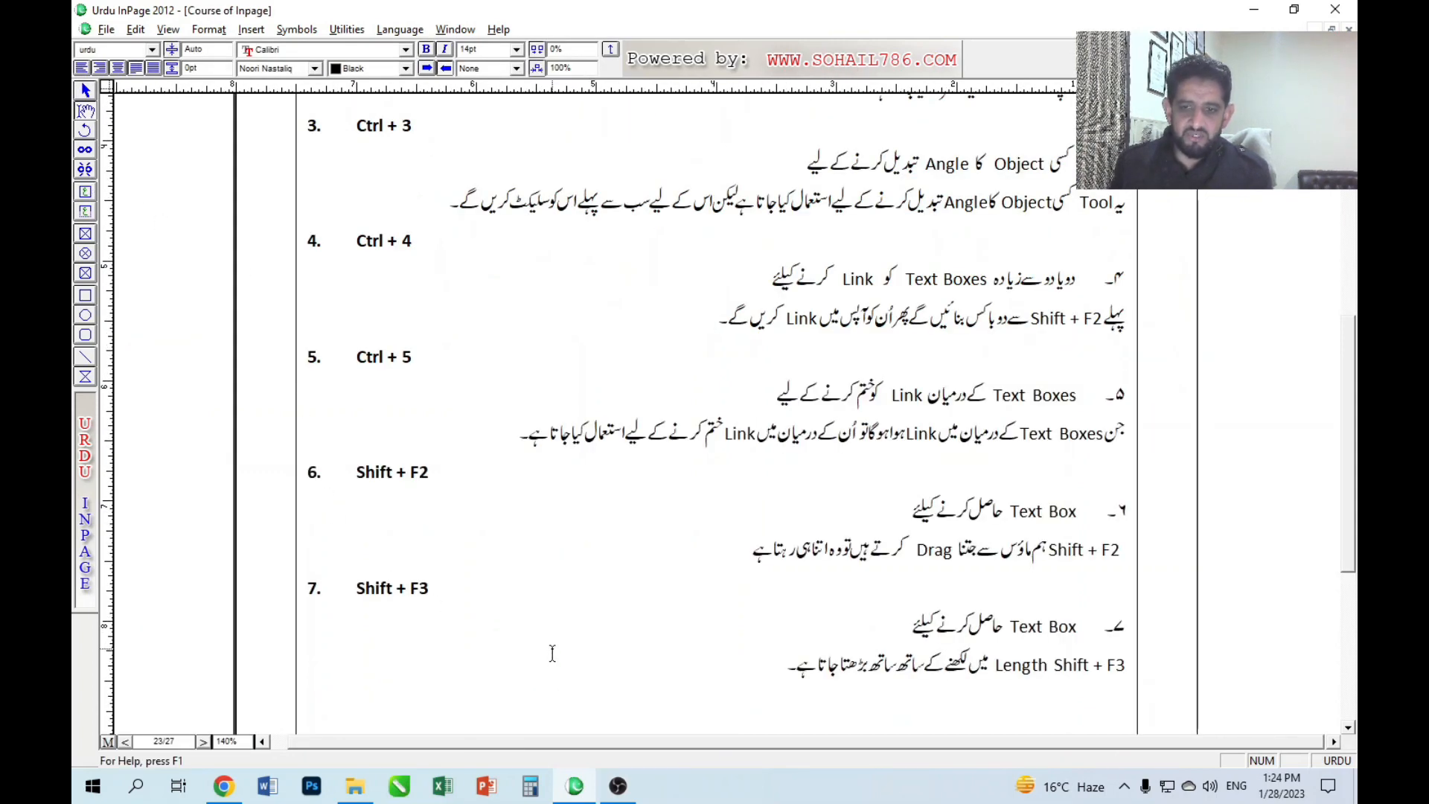
scroll(479, 421, "up", 1)
left_click(355, 373)
left_click_drag(355, 373, 590, 373)
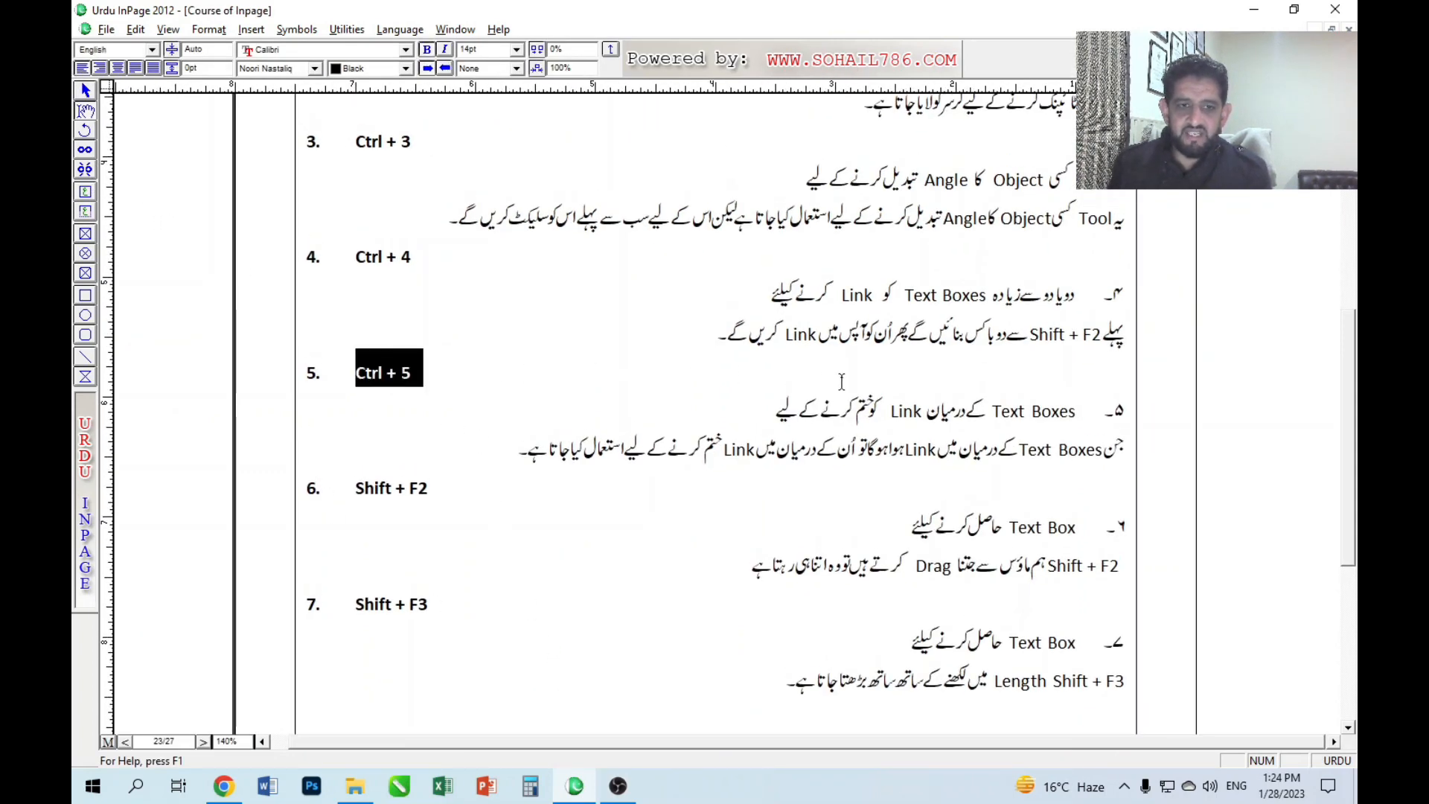
left_click(986, 411)
left_click_drag(1080, 414, 779, 414)
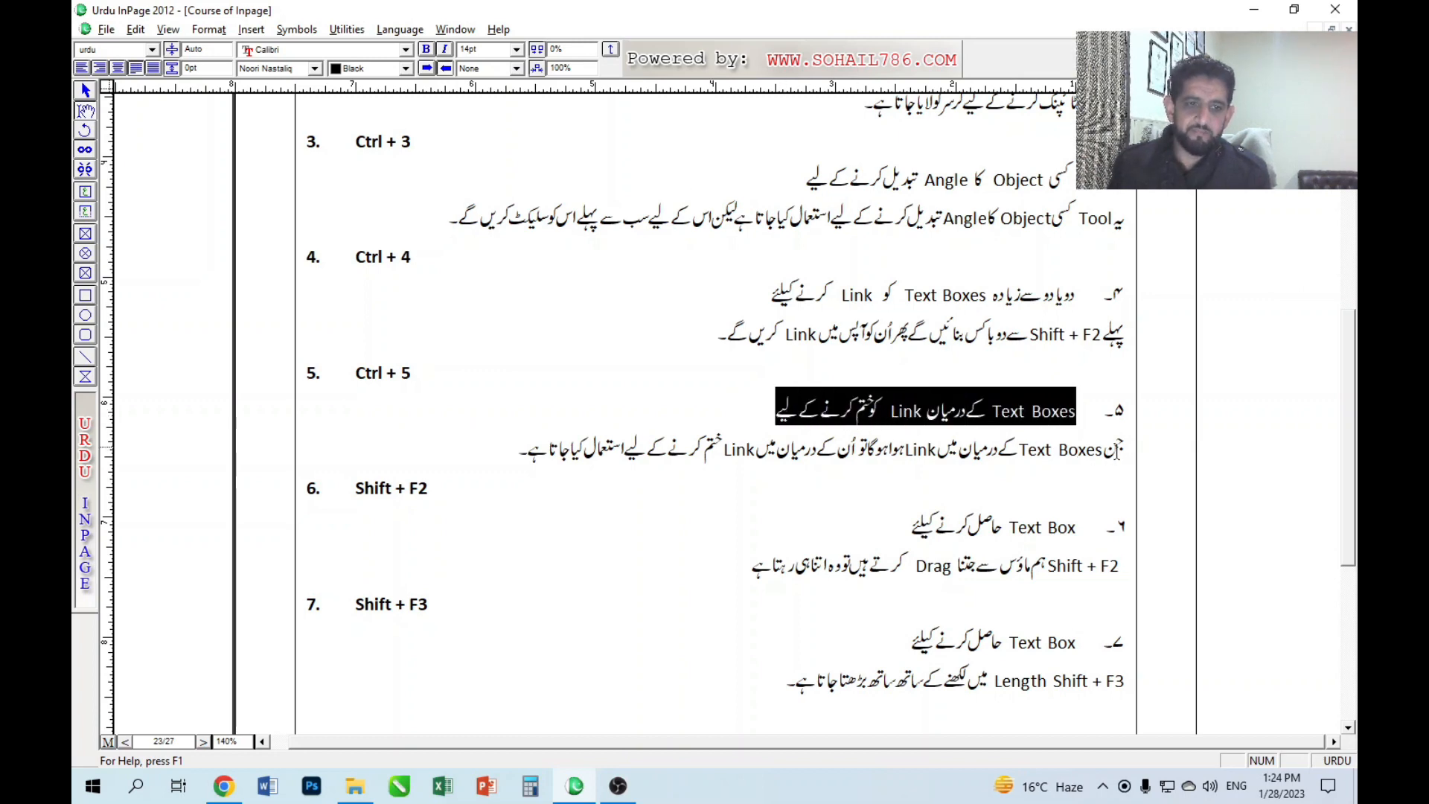
left_click_drag(1124, 450, 519, 455)
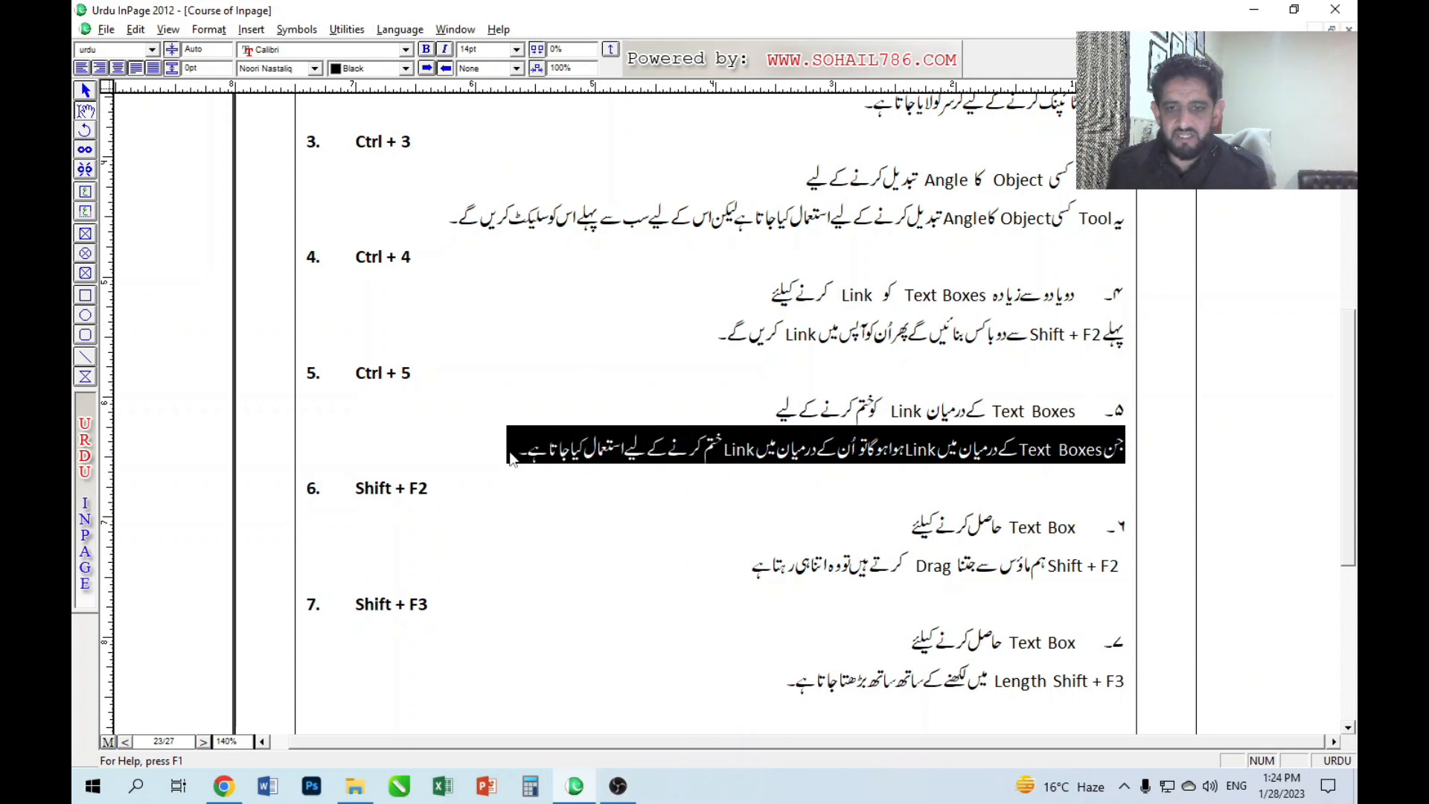
left_click(496, 465)
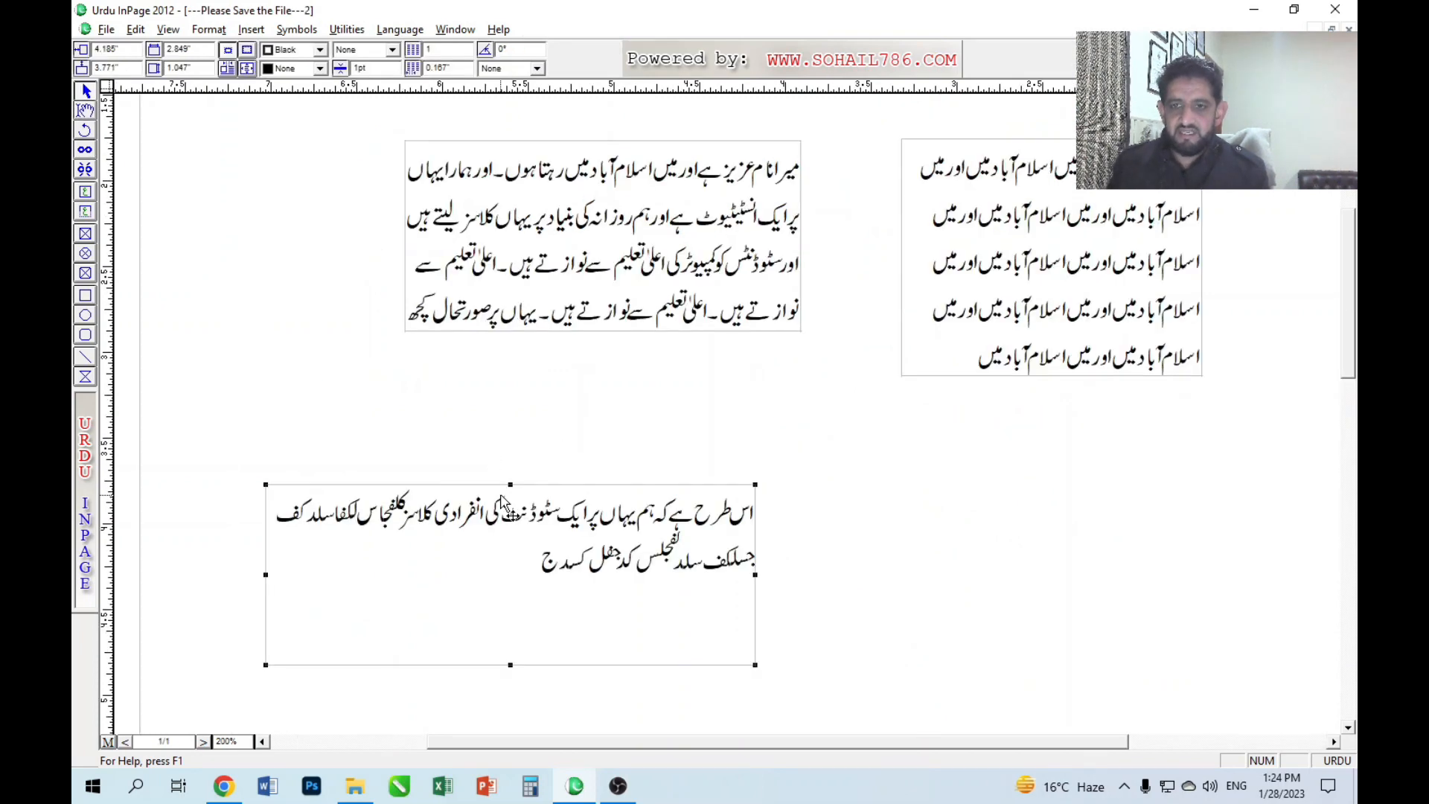
Remove the link between the upper and lower text boxes with the Unlink tool and switch back to the Pick tool.
left_click(86, 171)
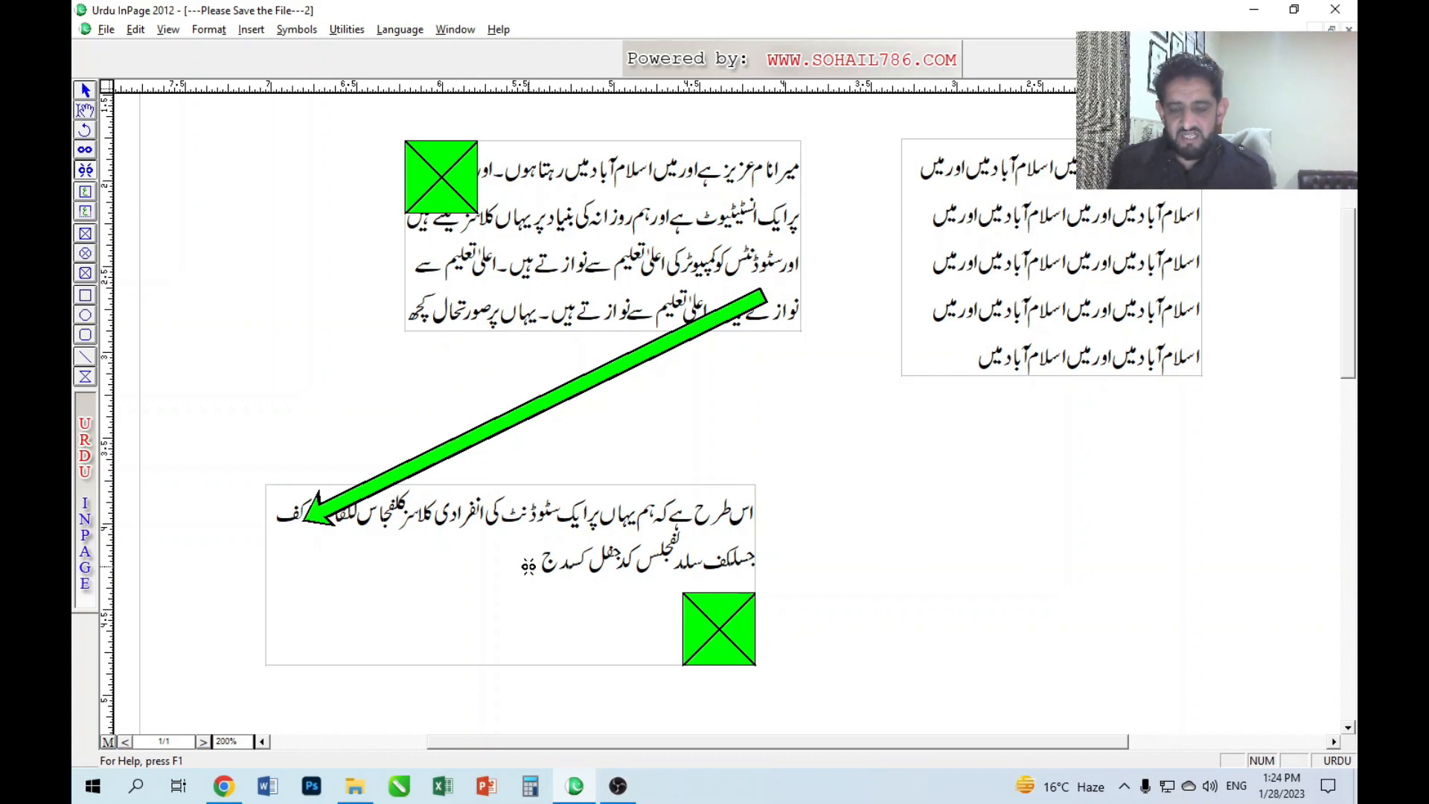
left_click(472, 554)
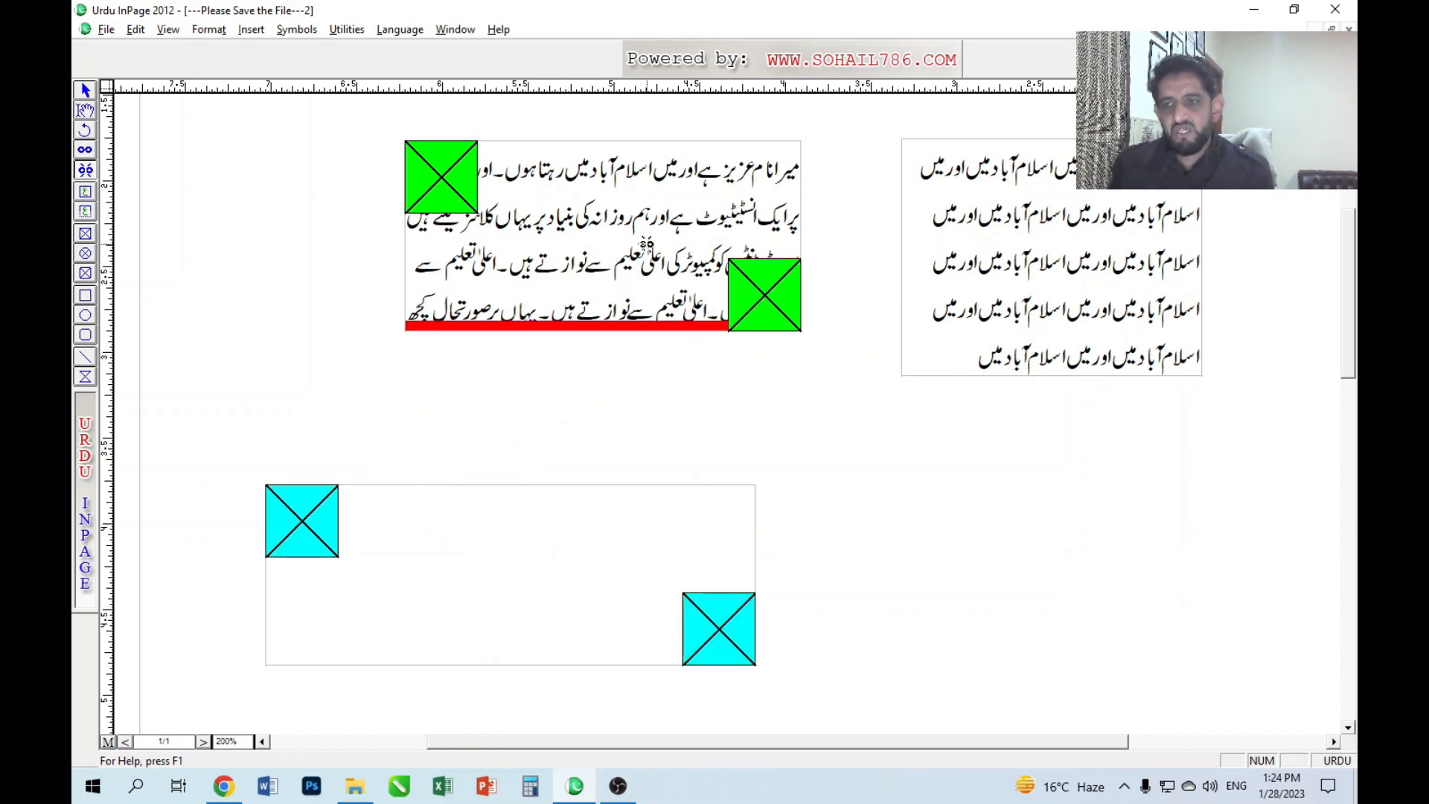
left_click(87, 136)
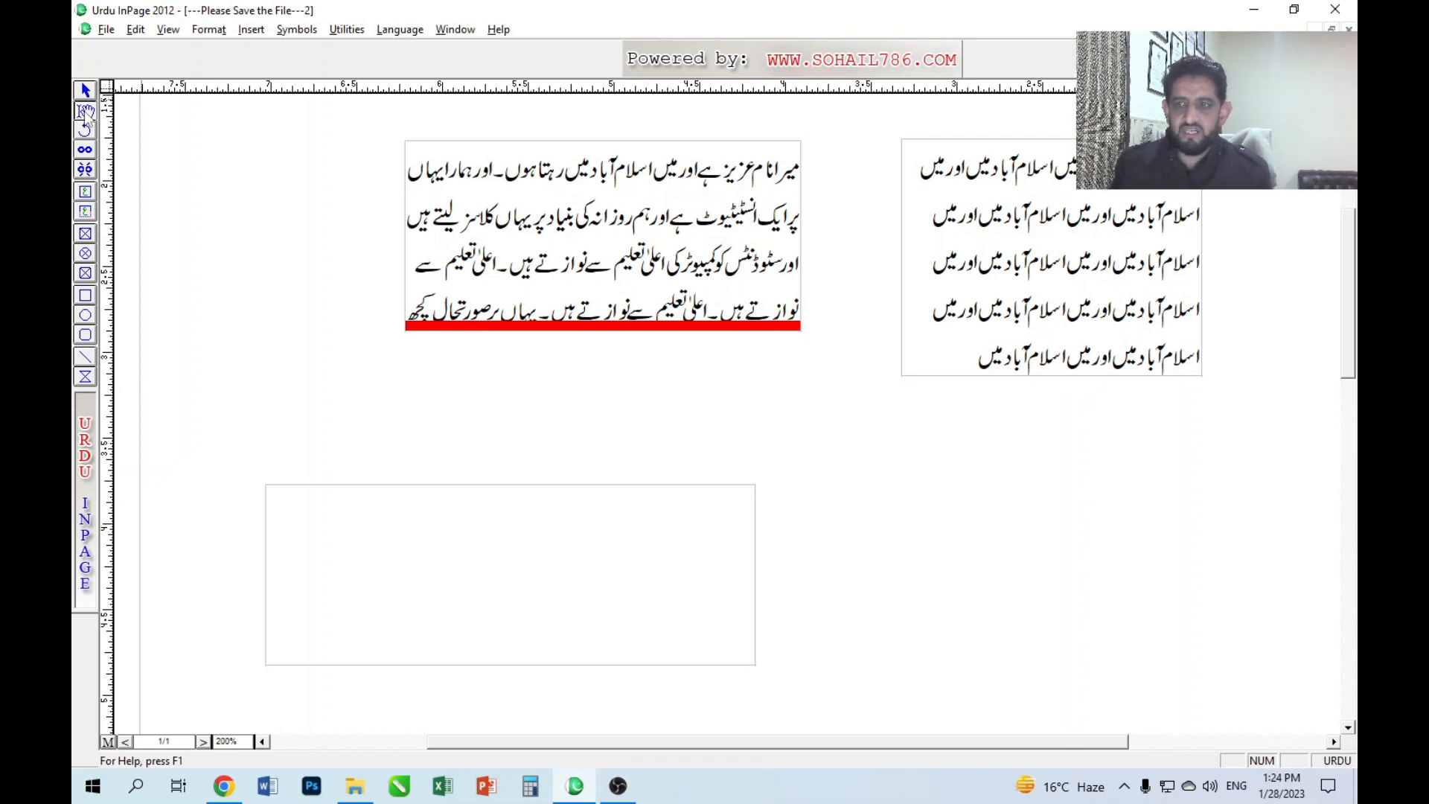
left_click(85, 92)
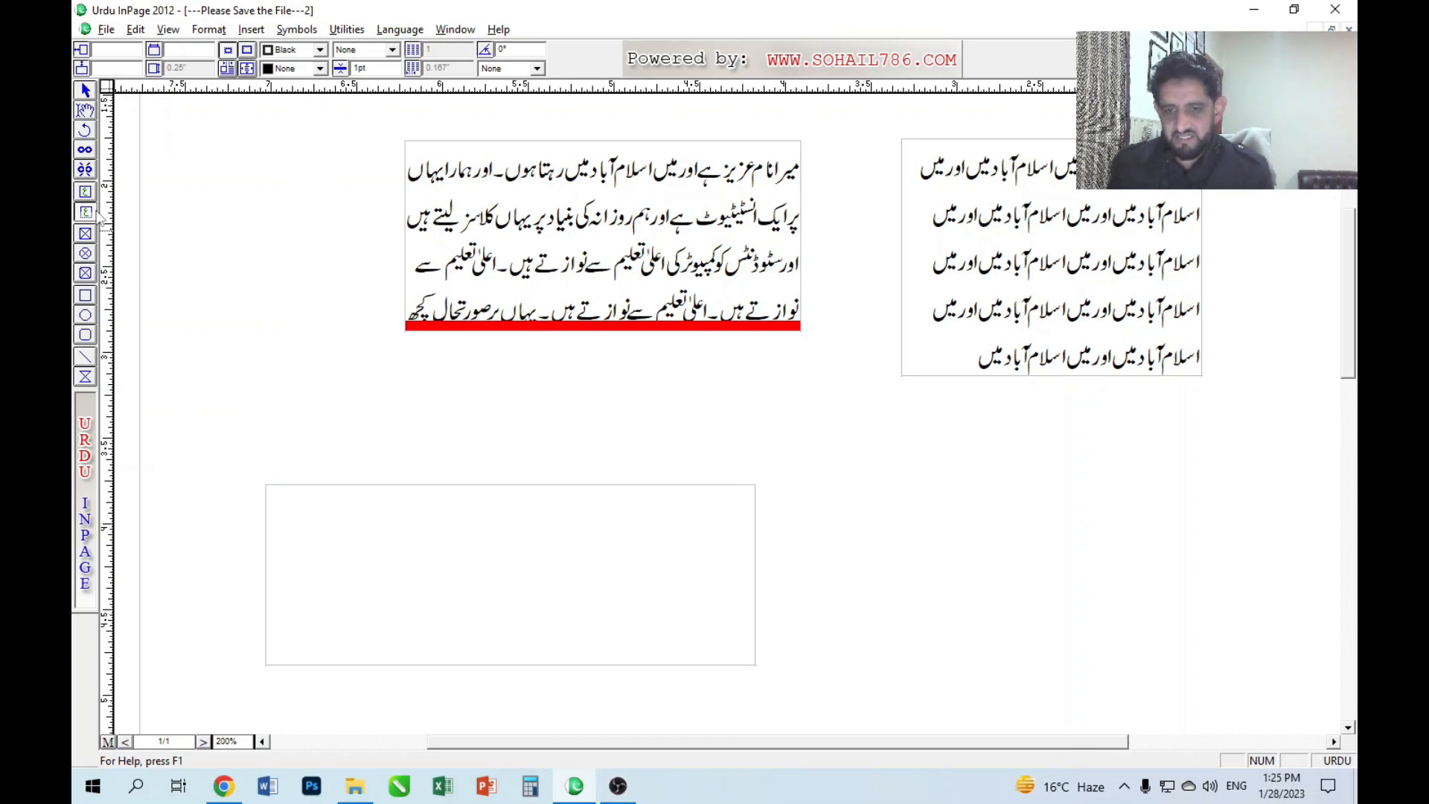
Move the unlinked lower box sideways to about X 0.784", Y 3.672", below the box of repeated Islamabad text.
left_click(417, 606)
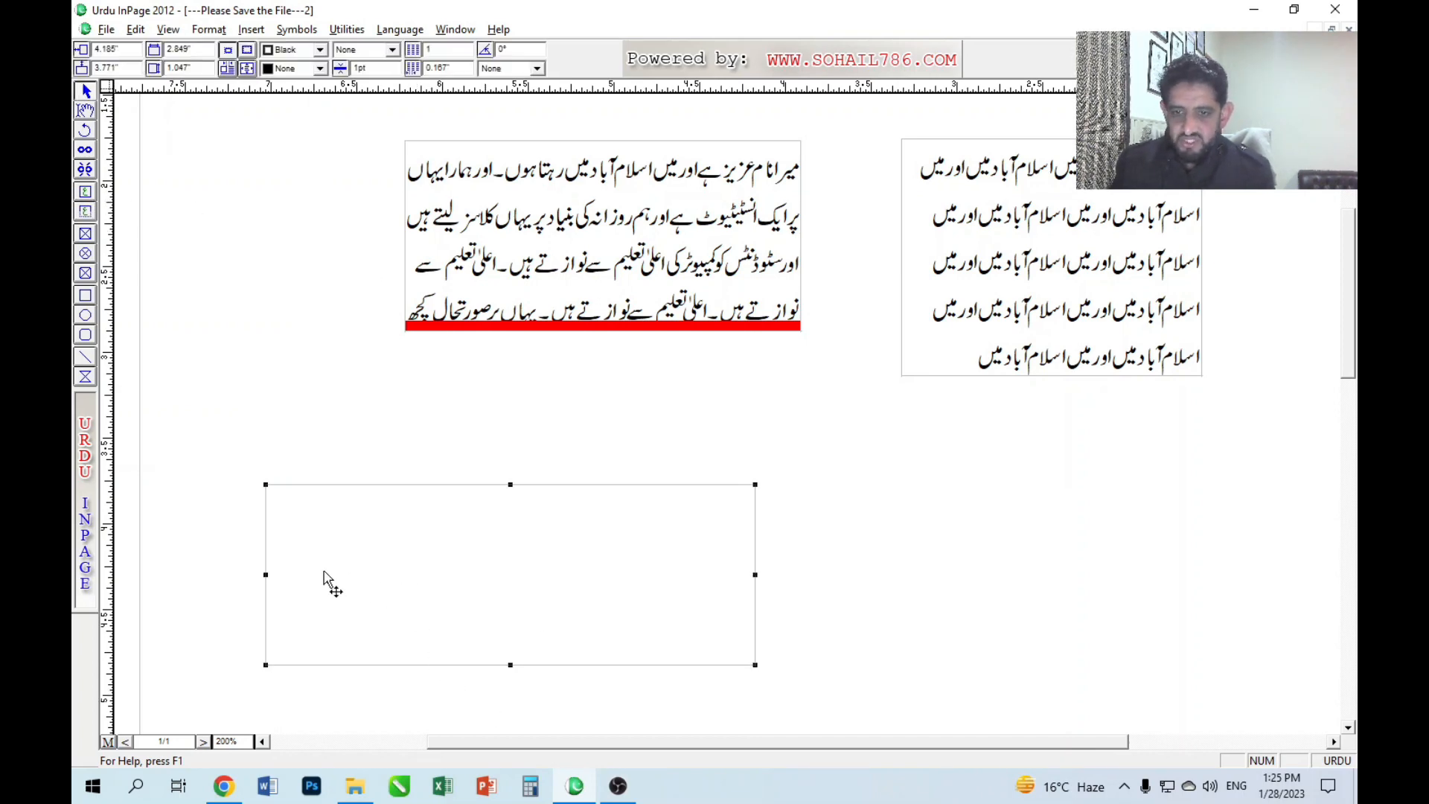
left_click_drag(322, 578, 888, 564)
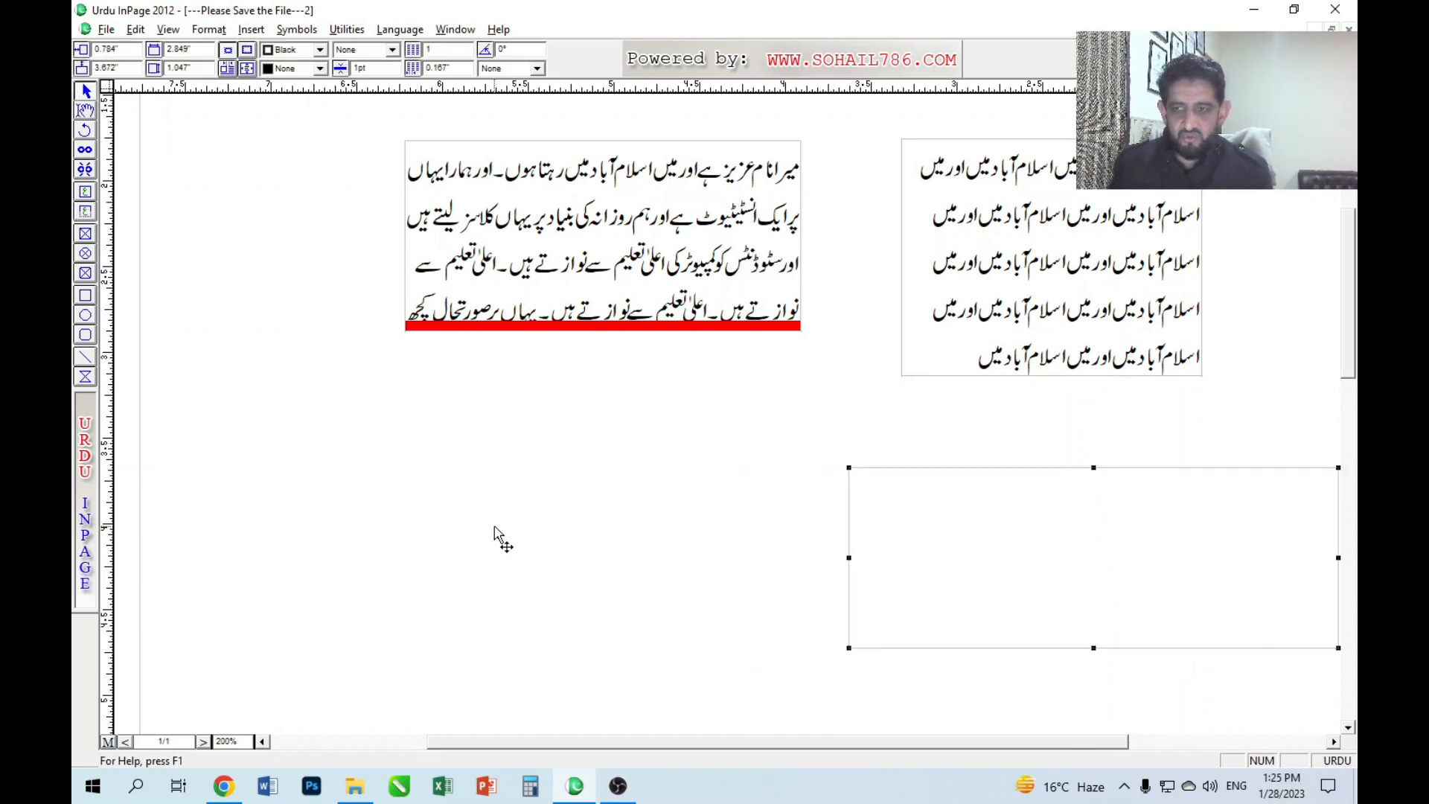
left_click_drag(424, 520, 501, 532)
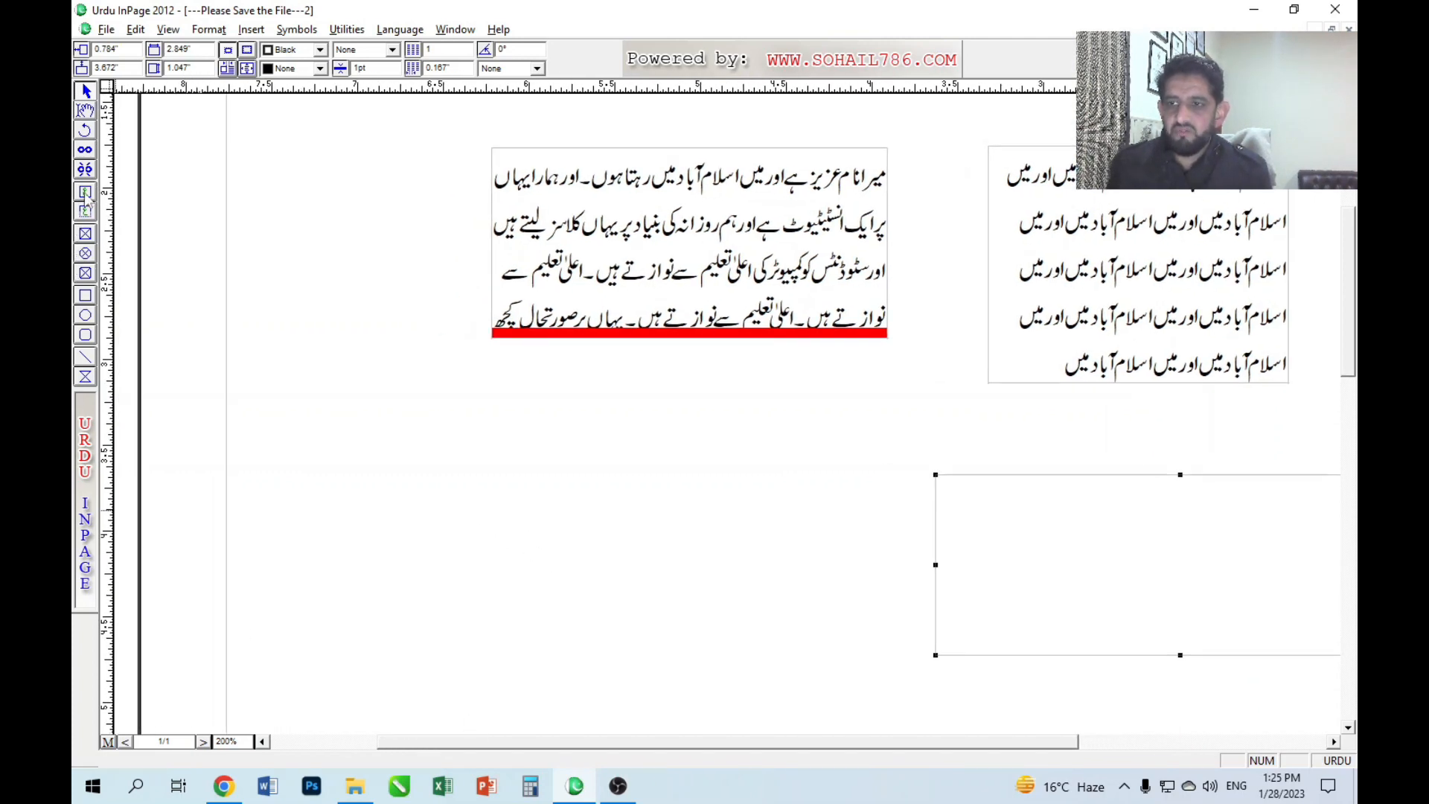
Draw a fixed text box about 0.95" high in the empty lower part of the page, starting at the left margin.
left_click_drag(590, 305, 475, 450)
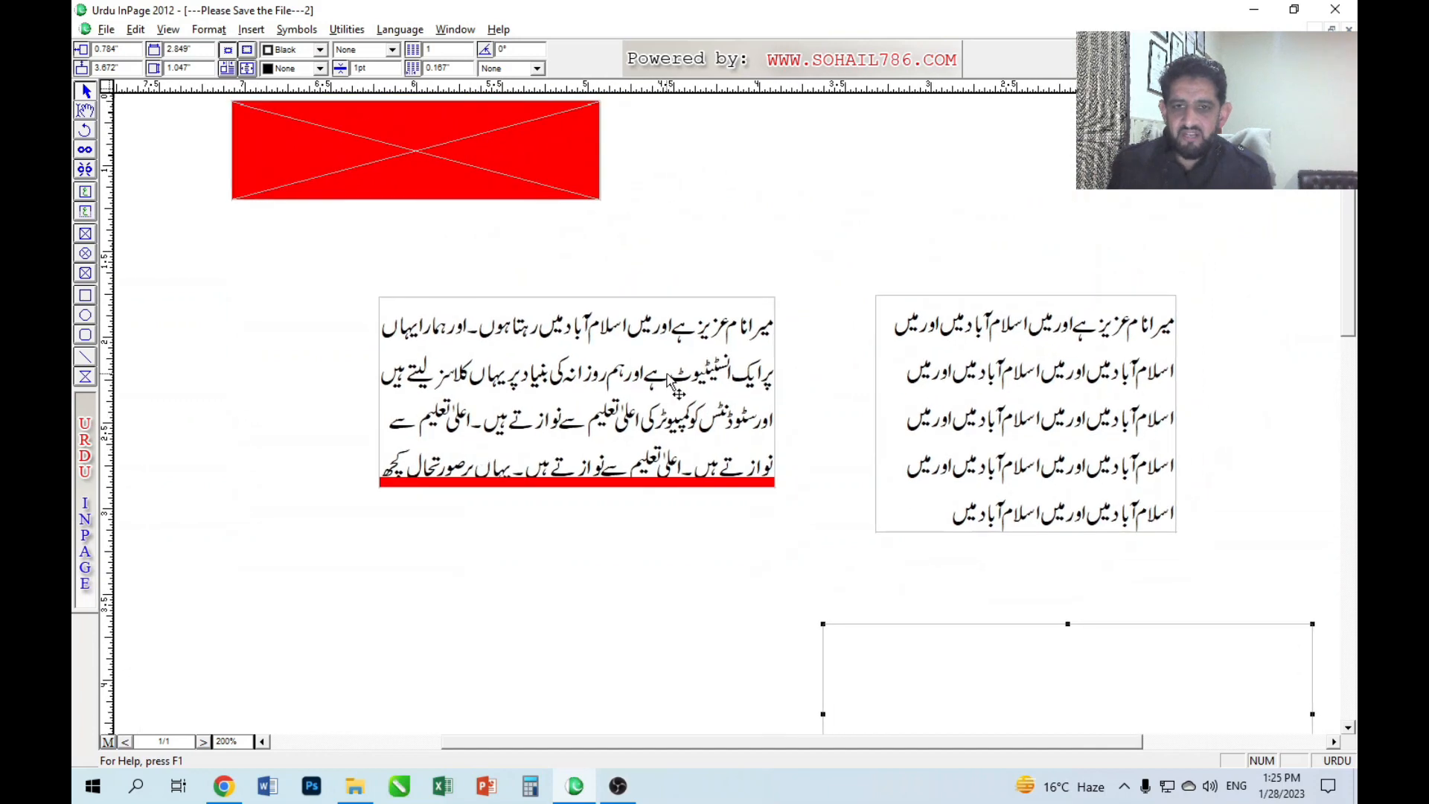
left_click_drag(669, 381, 572, 548)
left_click_drag(1054, 390, 1022, 419)
scroll(782, 360, "down", 12)
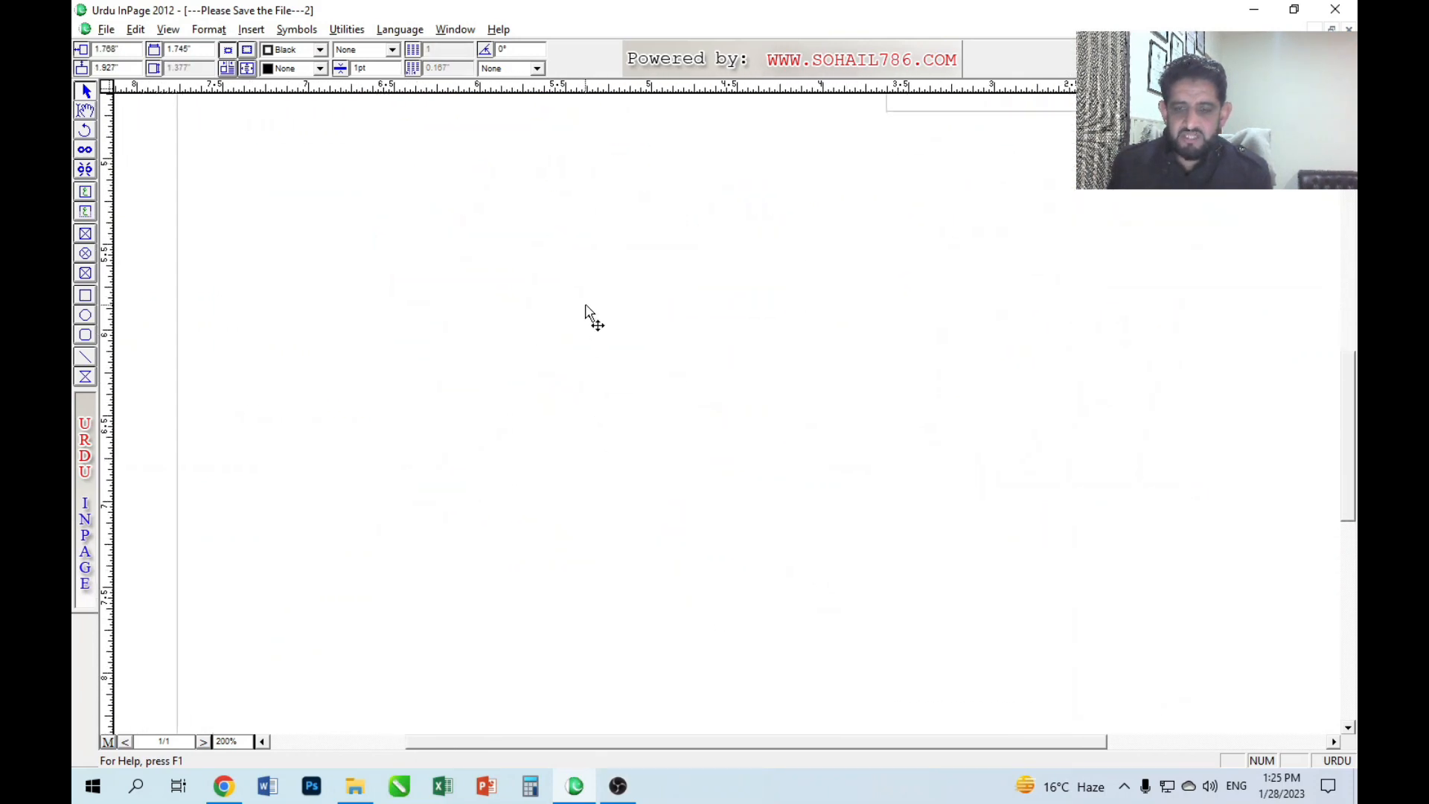
left_click(86, 193)
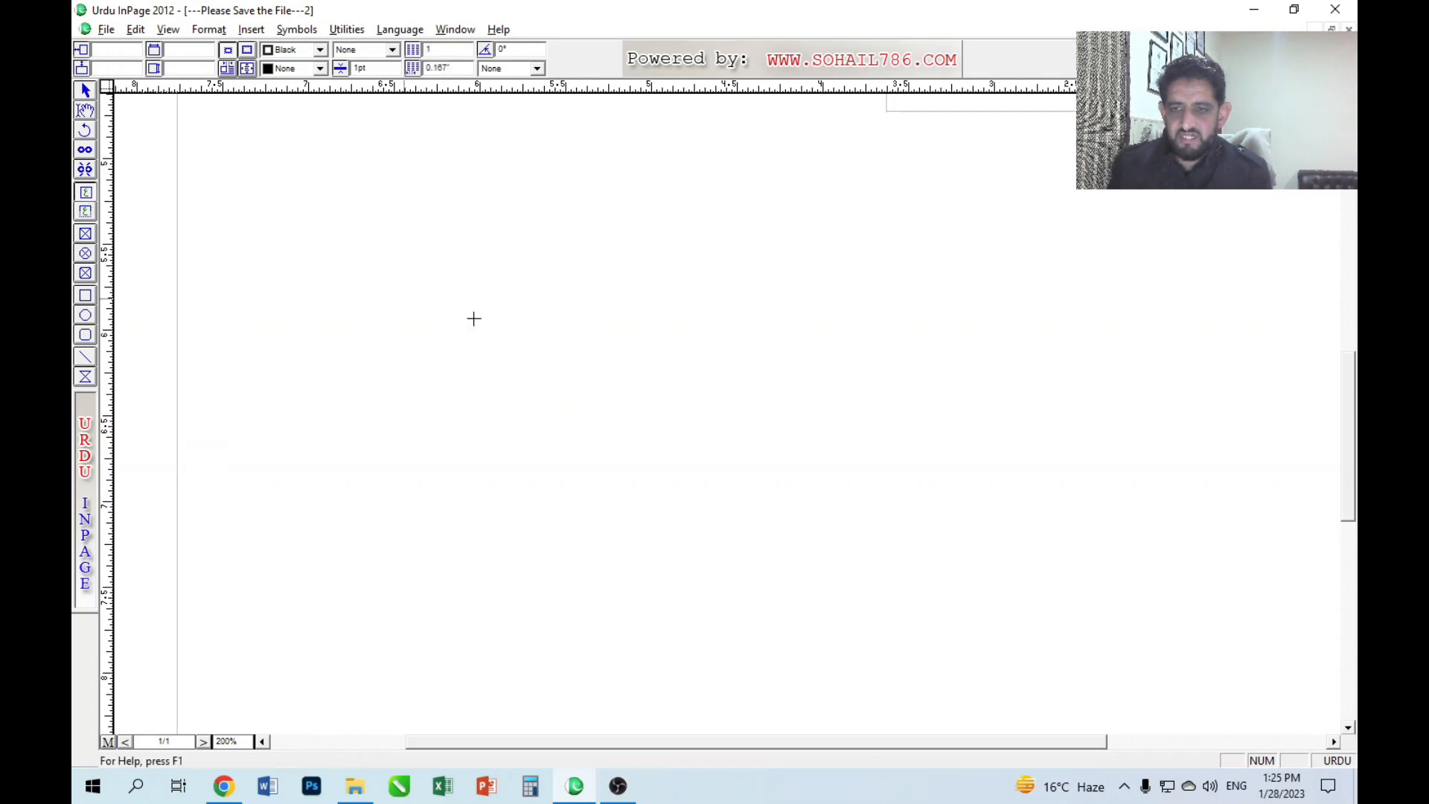
scroll(275, 307, "left", 3)
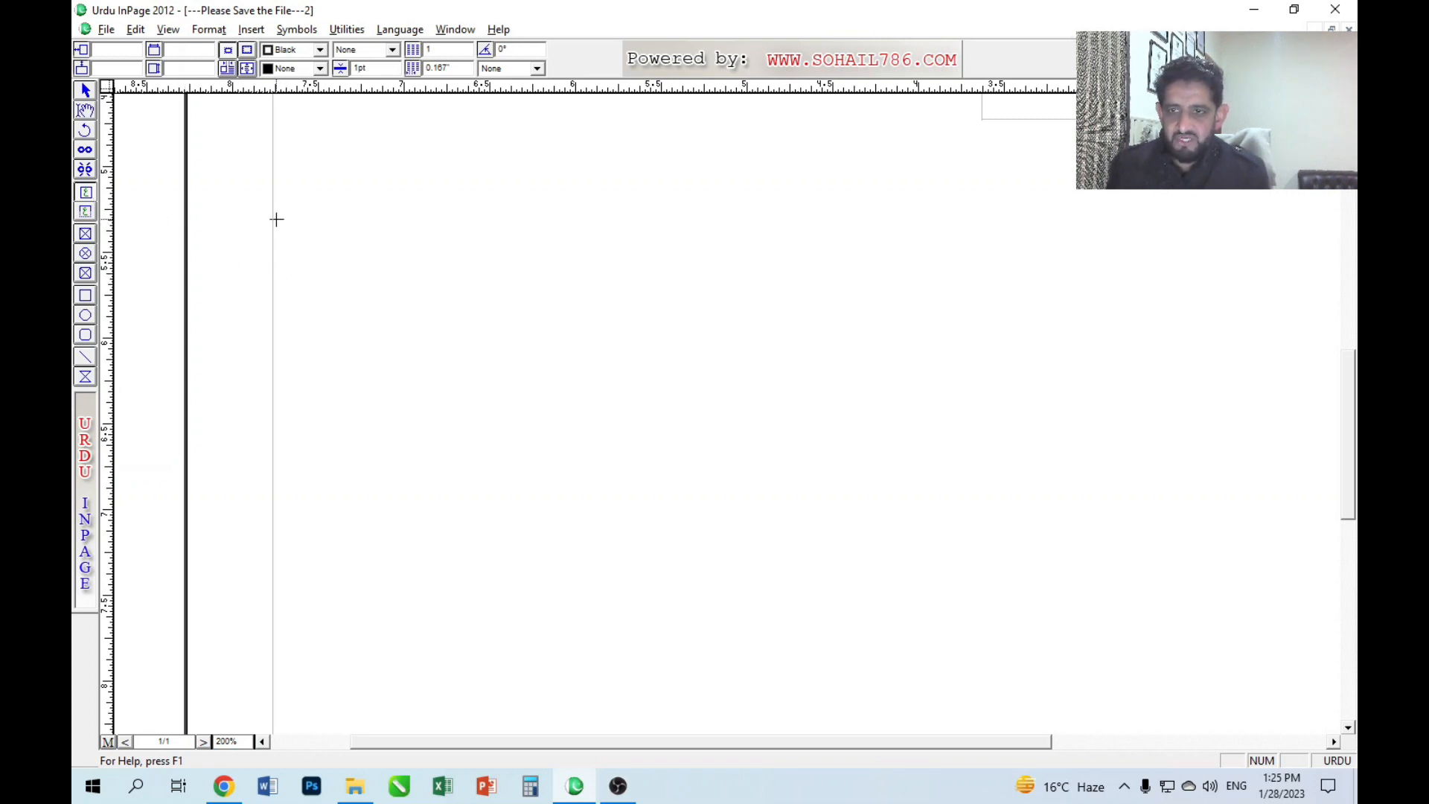
left_click_drag(274, 217, 634, 387)
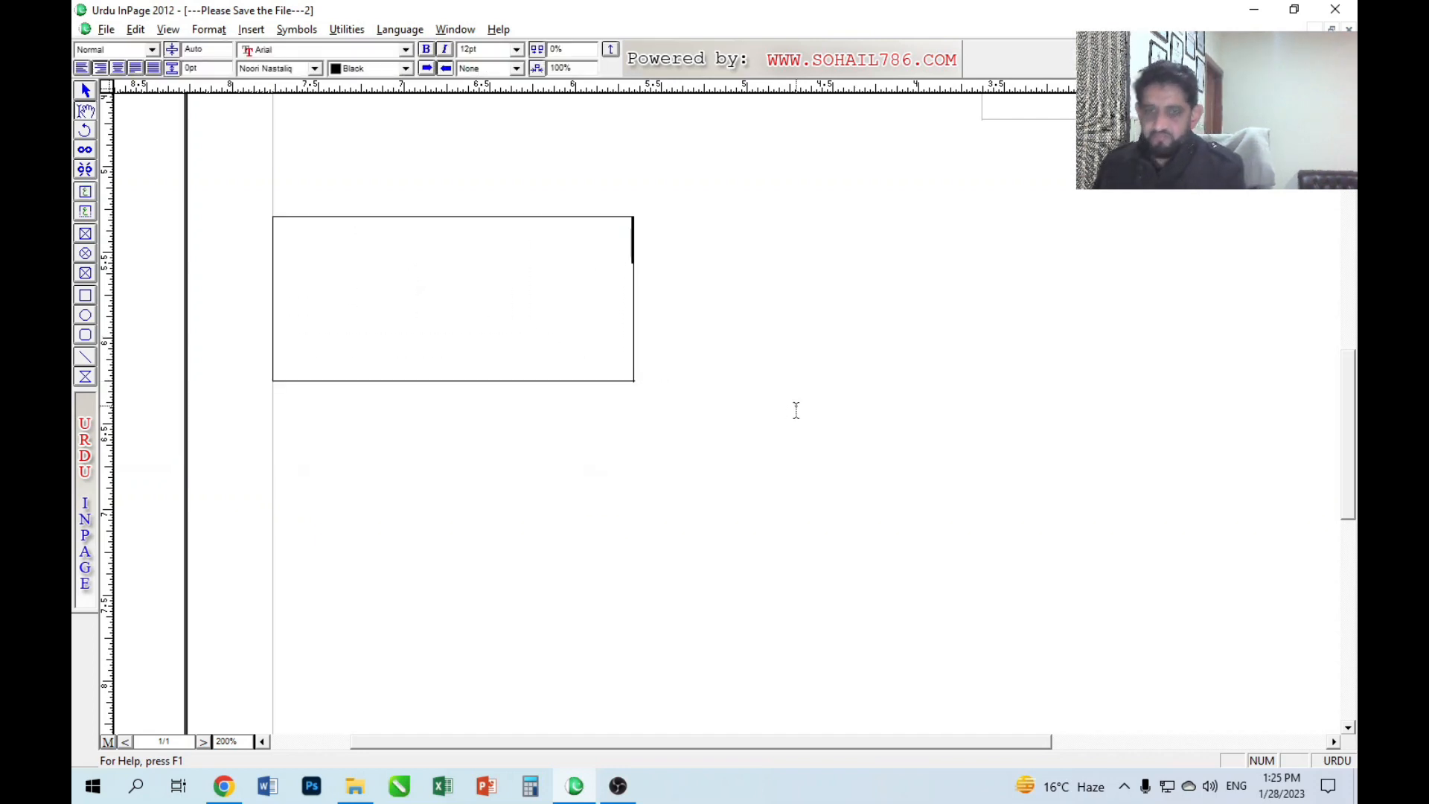
Enter the heading "پاکستان کی موجودہ صورتحال" in the new text box and centre it.
type("پاکس")
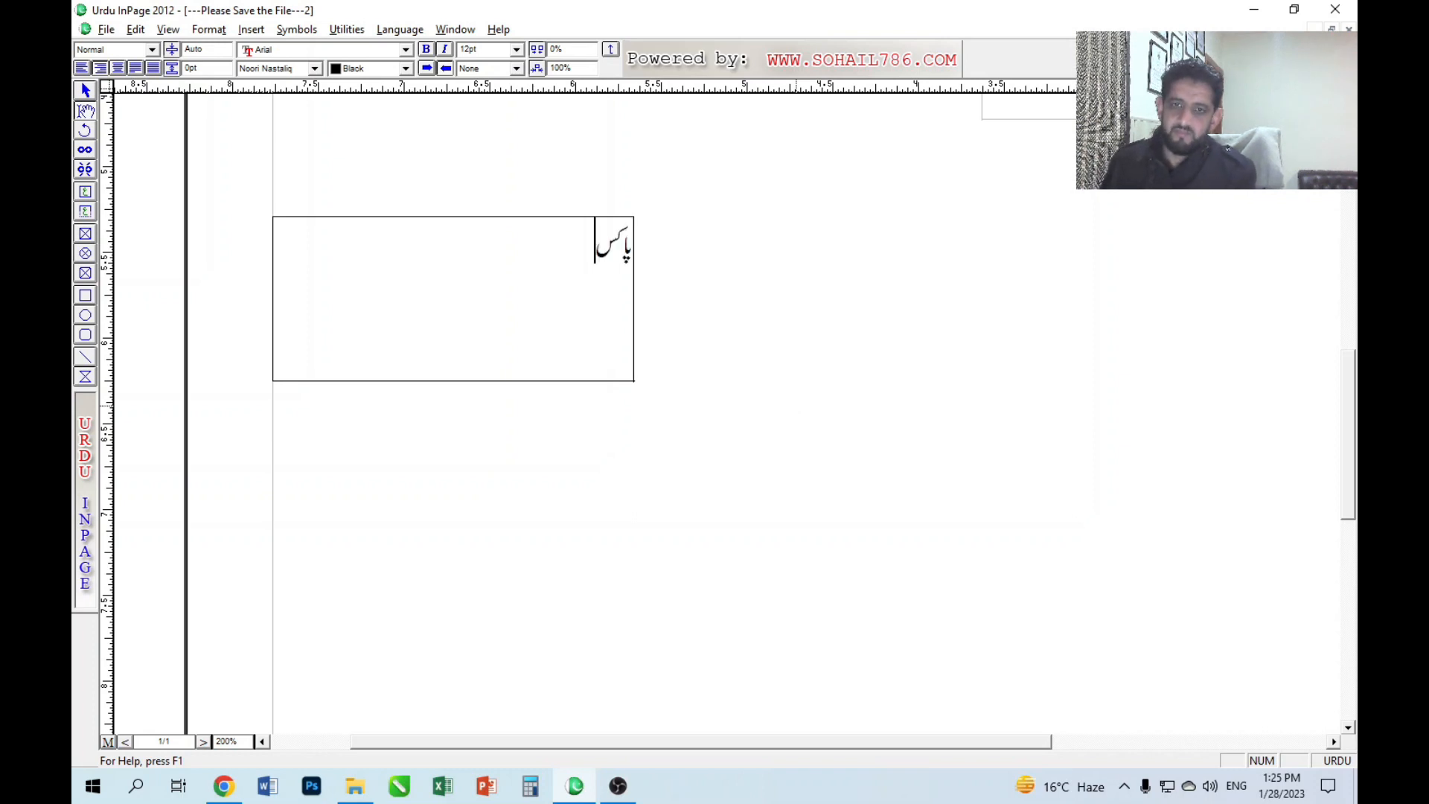
type("تان کی موجودہ")
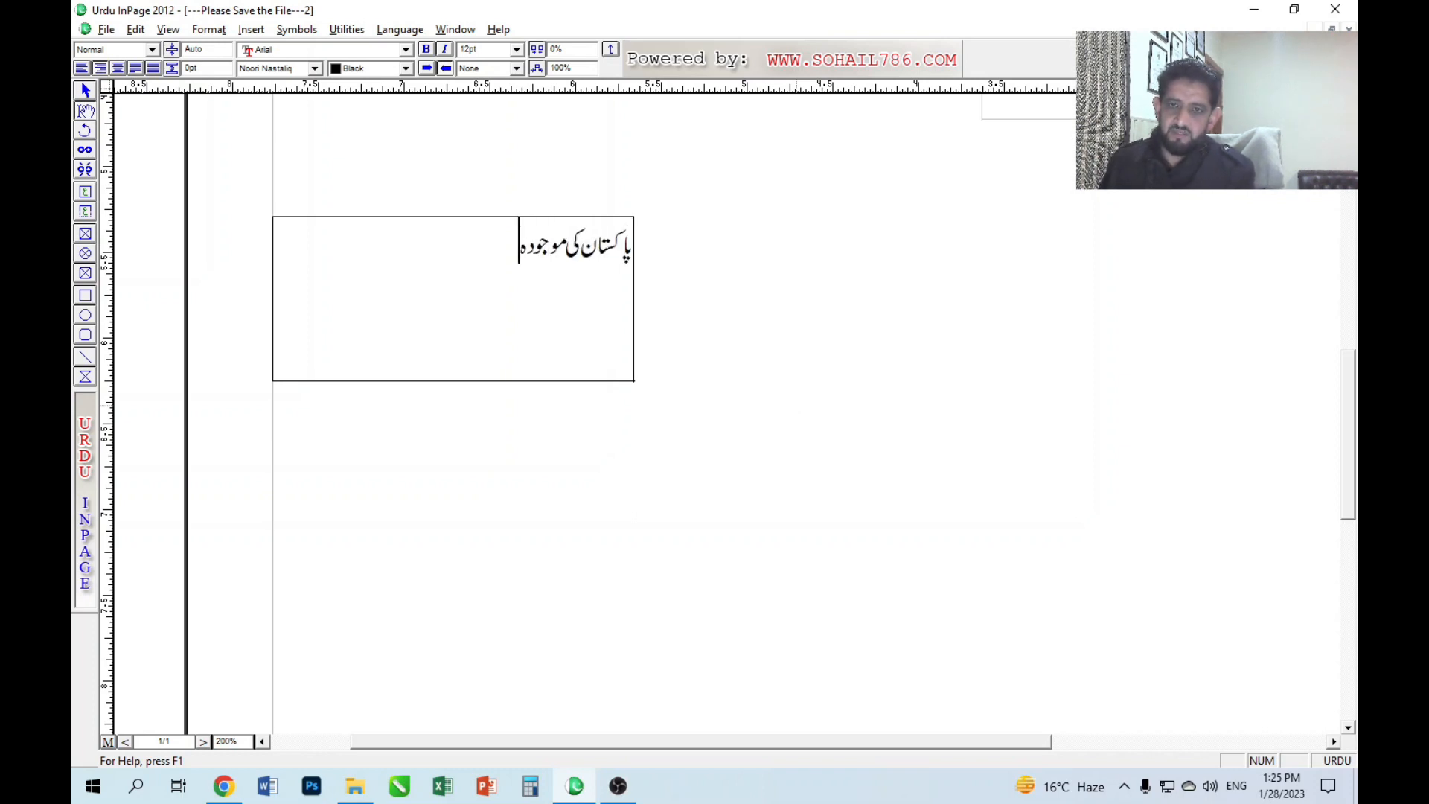
type(" صورتحال")
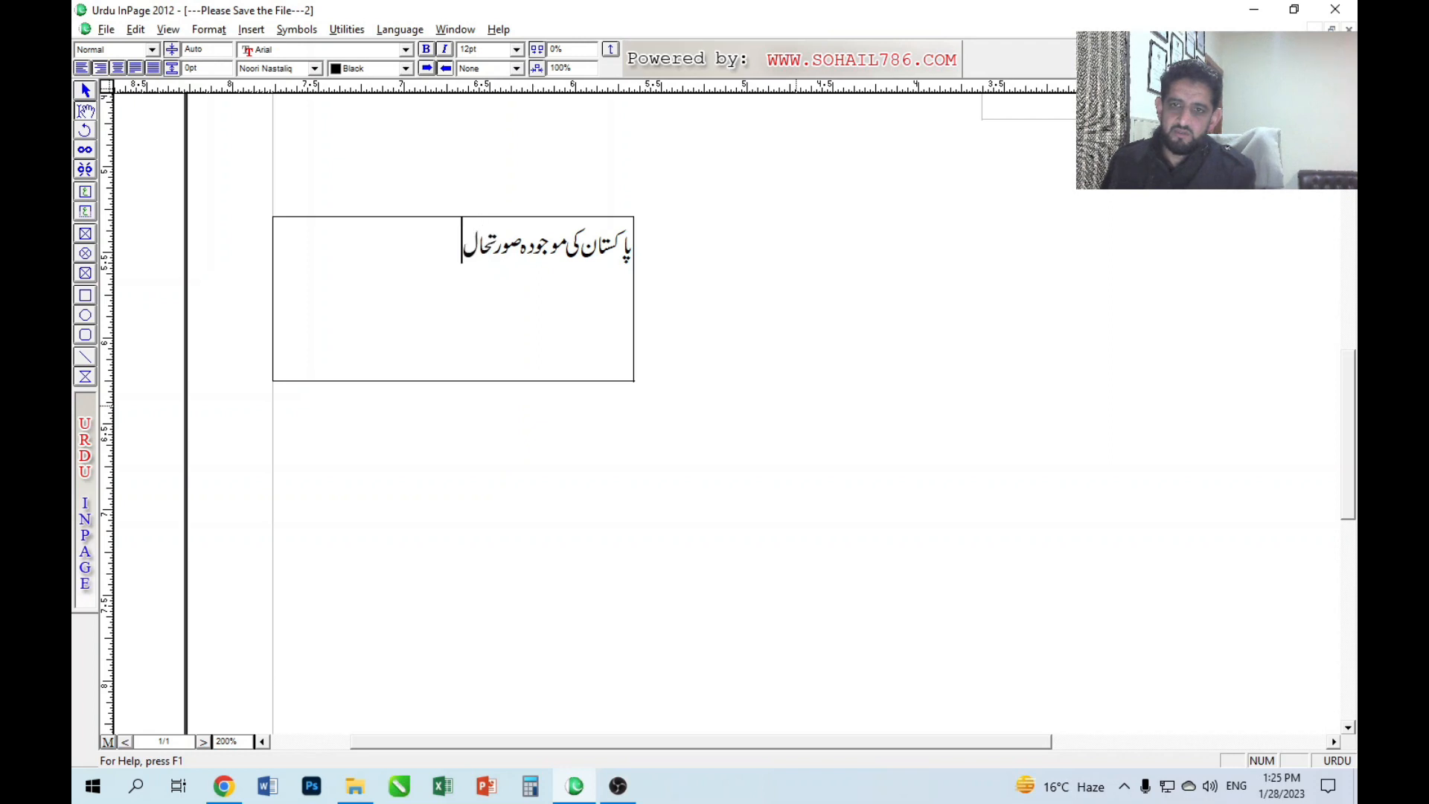
key("ctrl+shift+c")
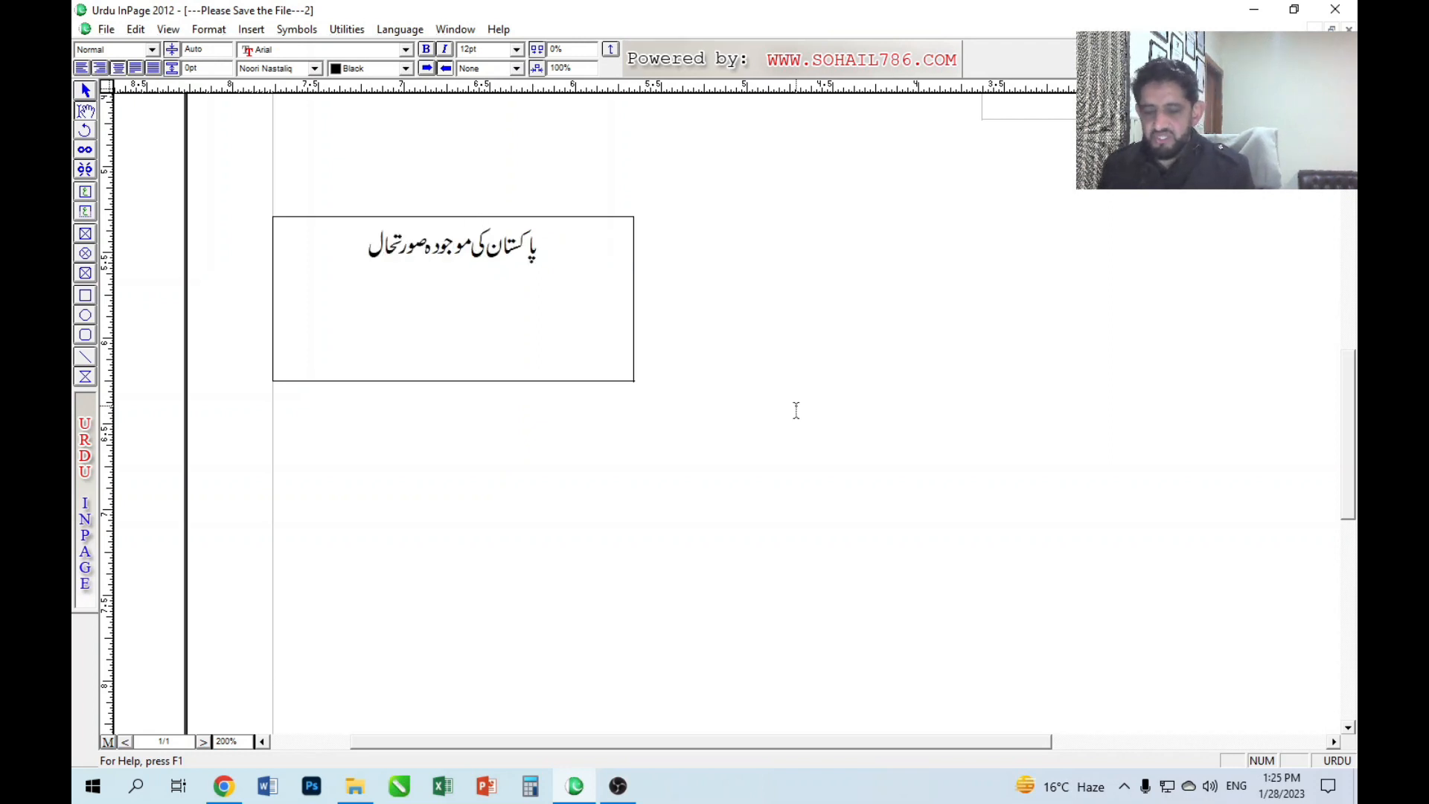
Resize the heading's text box to about 2.411" wide and 0.411" high, and reposition it inside the page margin.
key("Escape")
left_click_drag(436, 283, 624, 295)
left_click_drag(824, 308, 875, 308)
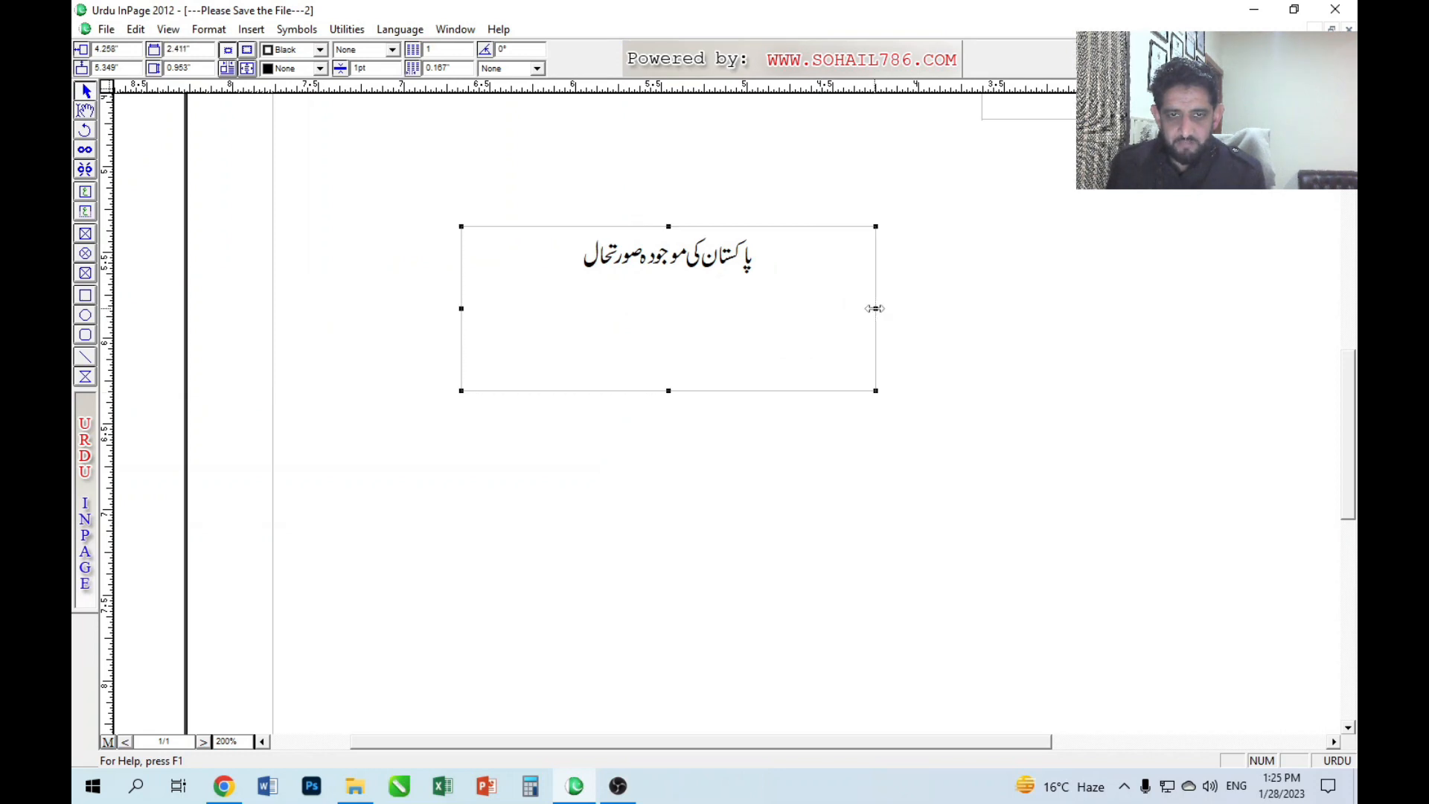
left_click_drag(669, 391, 612, 279)
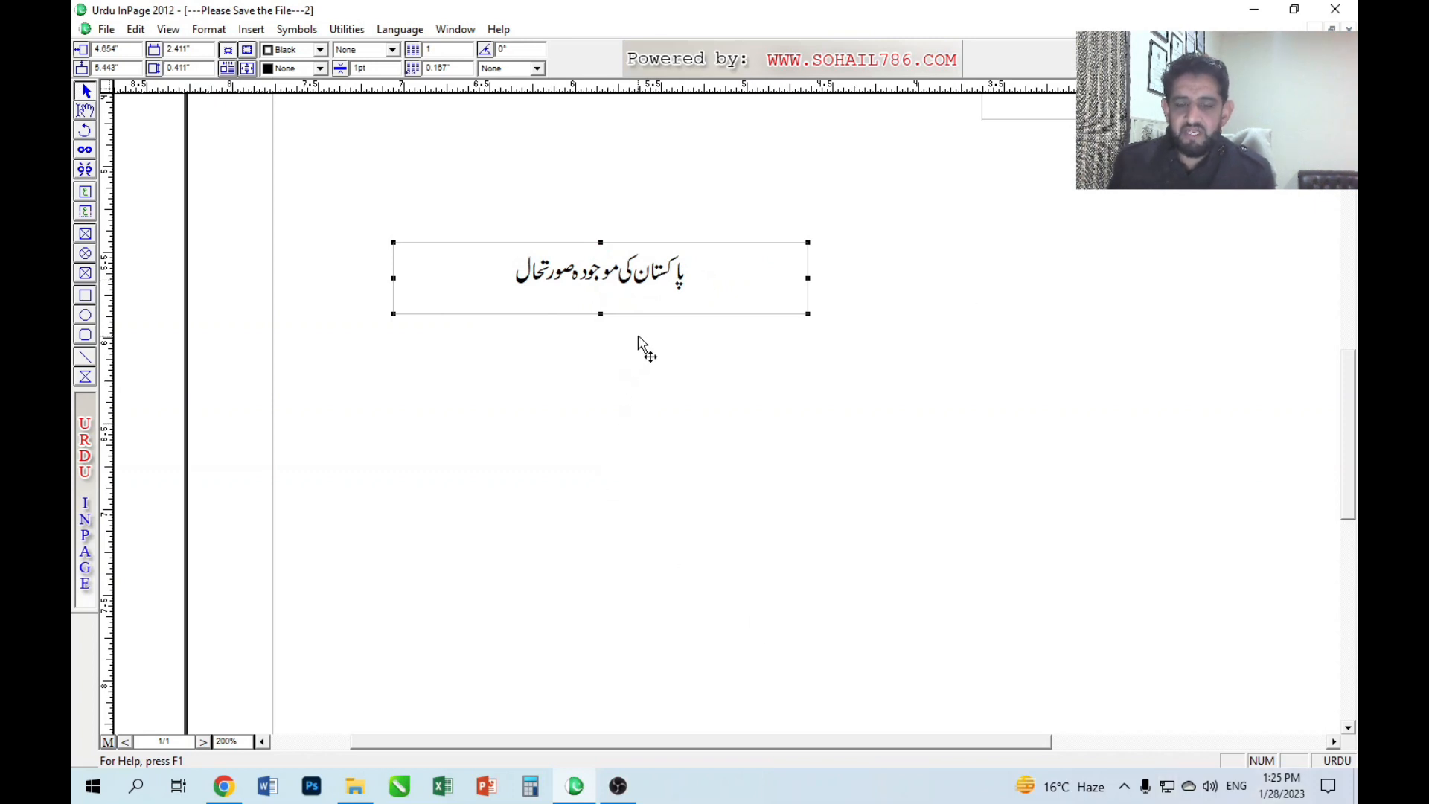
left_click_drag(618, 292, 602, 299)
Inspect the heading text by placing the cursor at several points between its words.
key("Escape")
left_click(630, 277)
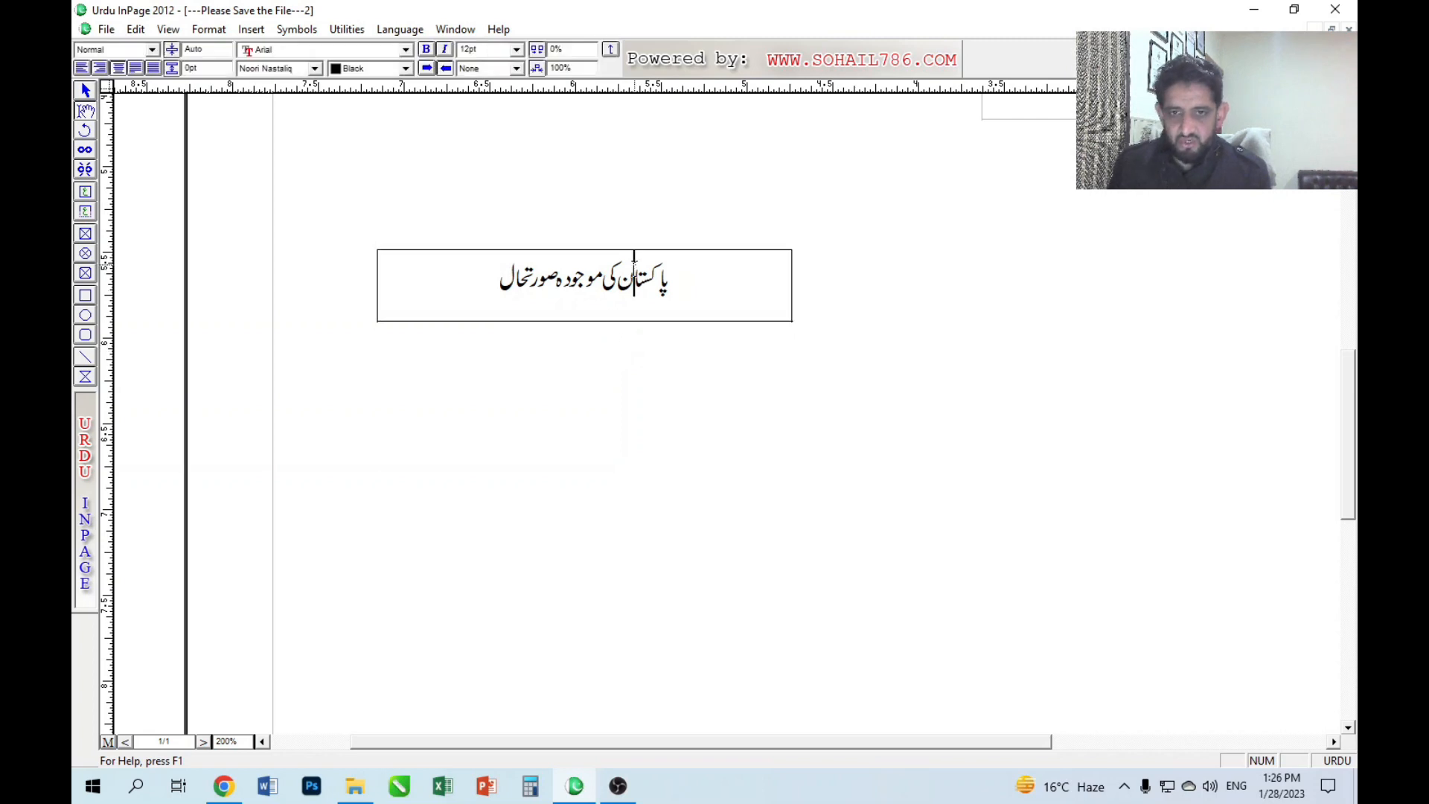
left_click(573, 283)
left_click(622, 283)
left_click(551, 277)
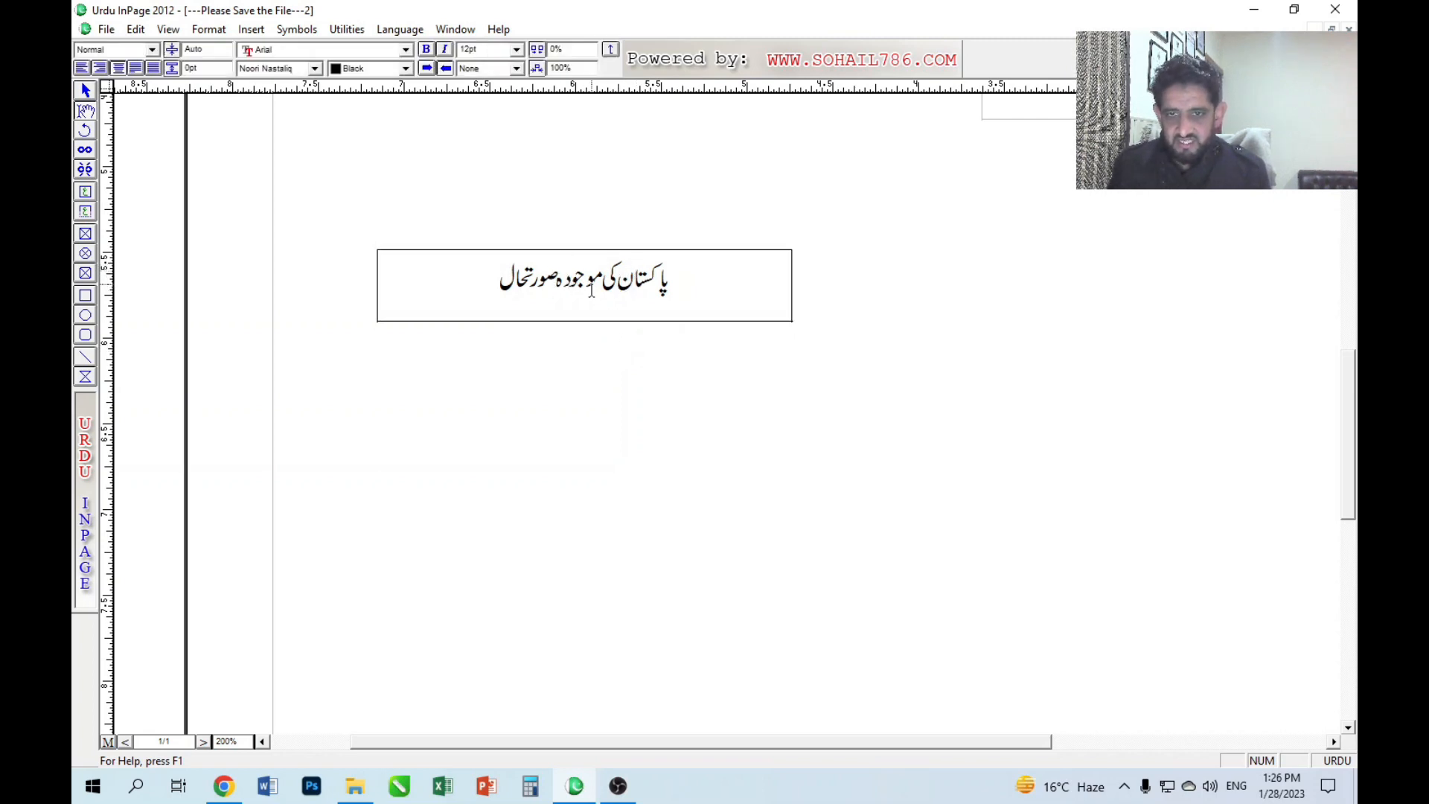
Select the whole heading text and enlarge its font size to 17pt.
key("ctrl+a")
key("ctrl+shift+period")
key("ctrl+shift+period")
key("ctrl+shift+period")
key("ctrl+shift+period")
key("ctrl+shift+period")
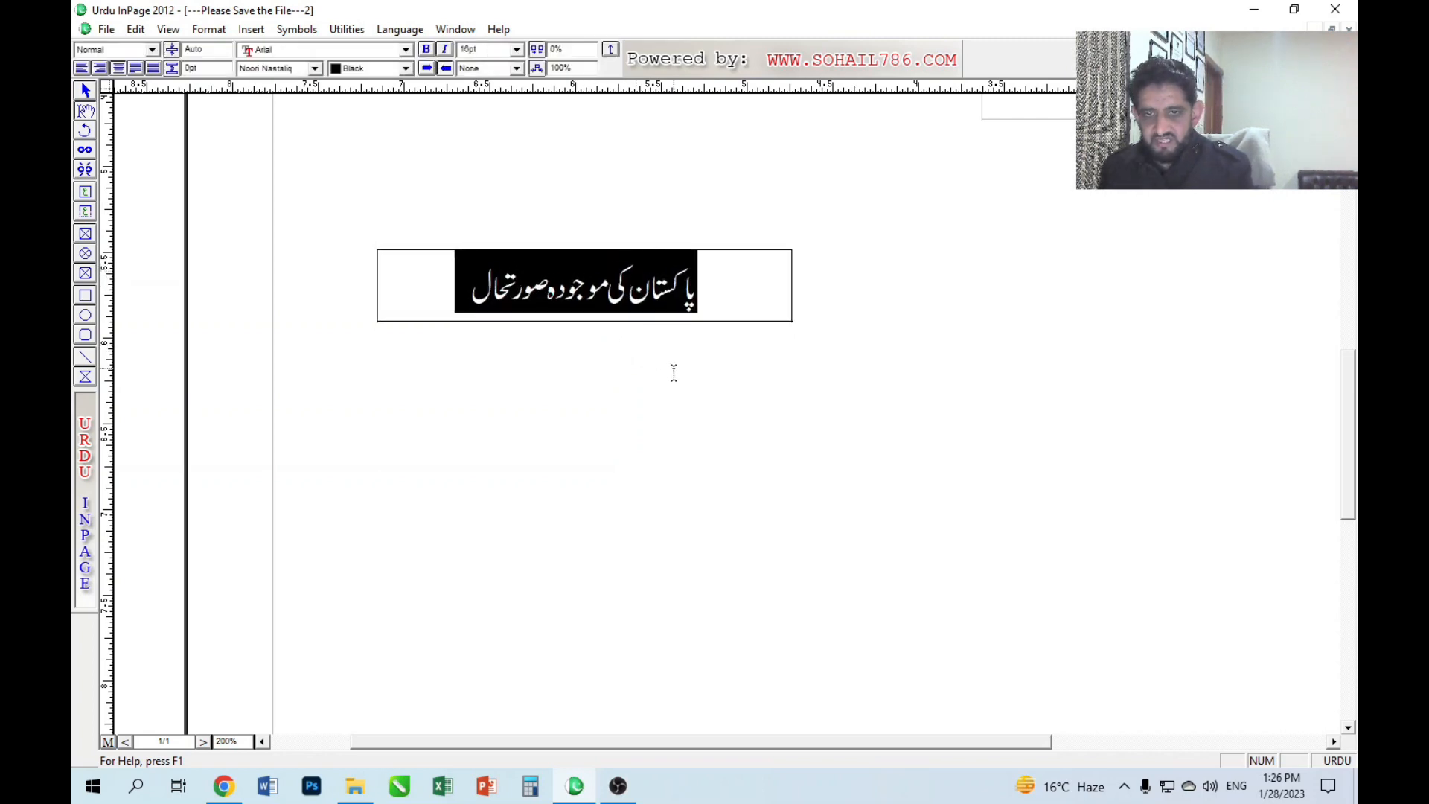
key("ctrl+shift+period")
key("ctrl+shift+period")
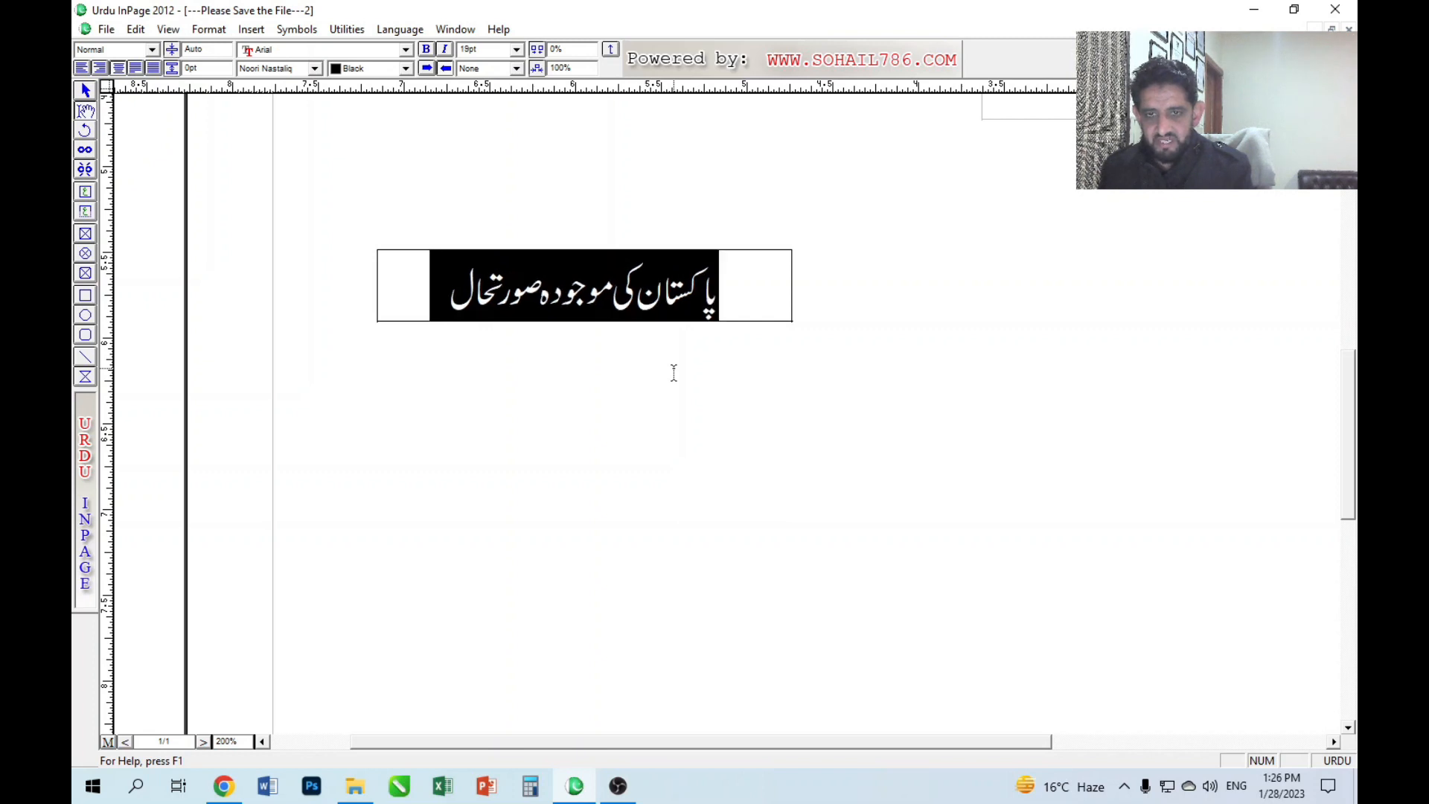
key("ctrl+shift+comma")
key("ctrl+shift+comma")
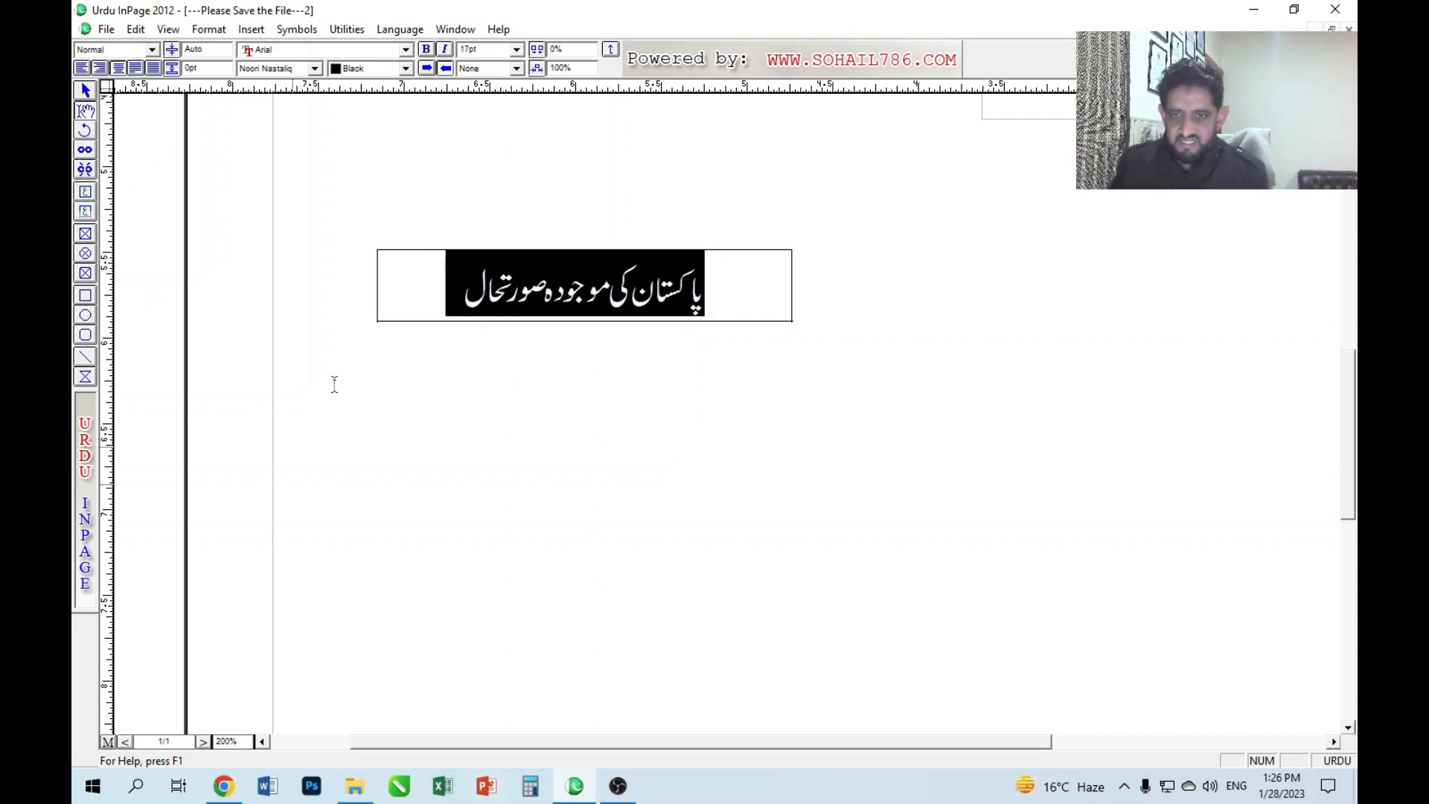
left_click(534, 299)
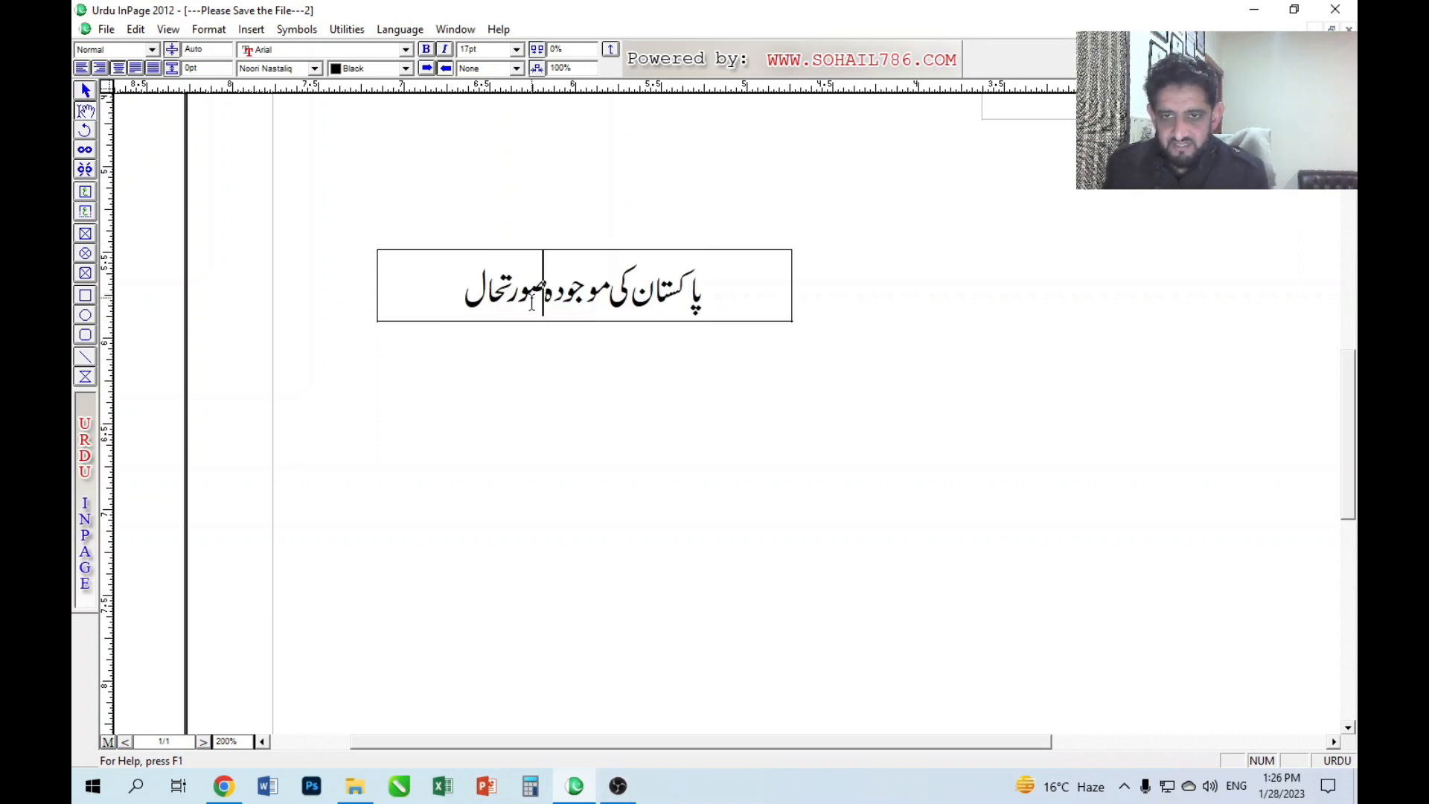
left_click_drag(453, 295, 713, 311)
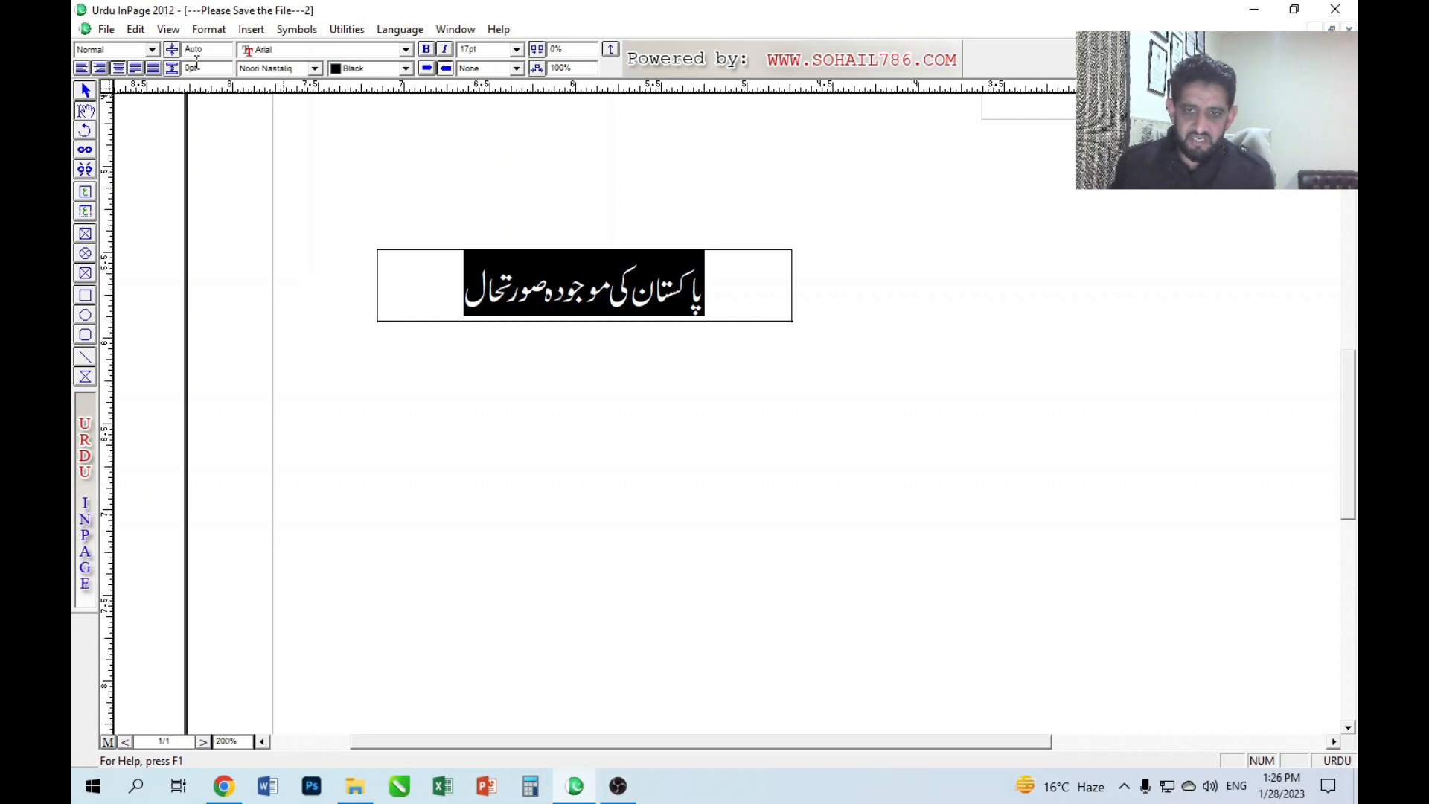
left_click(444, 301)
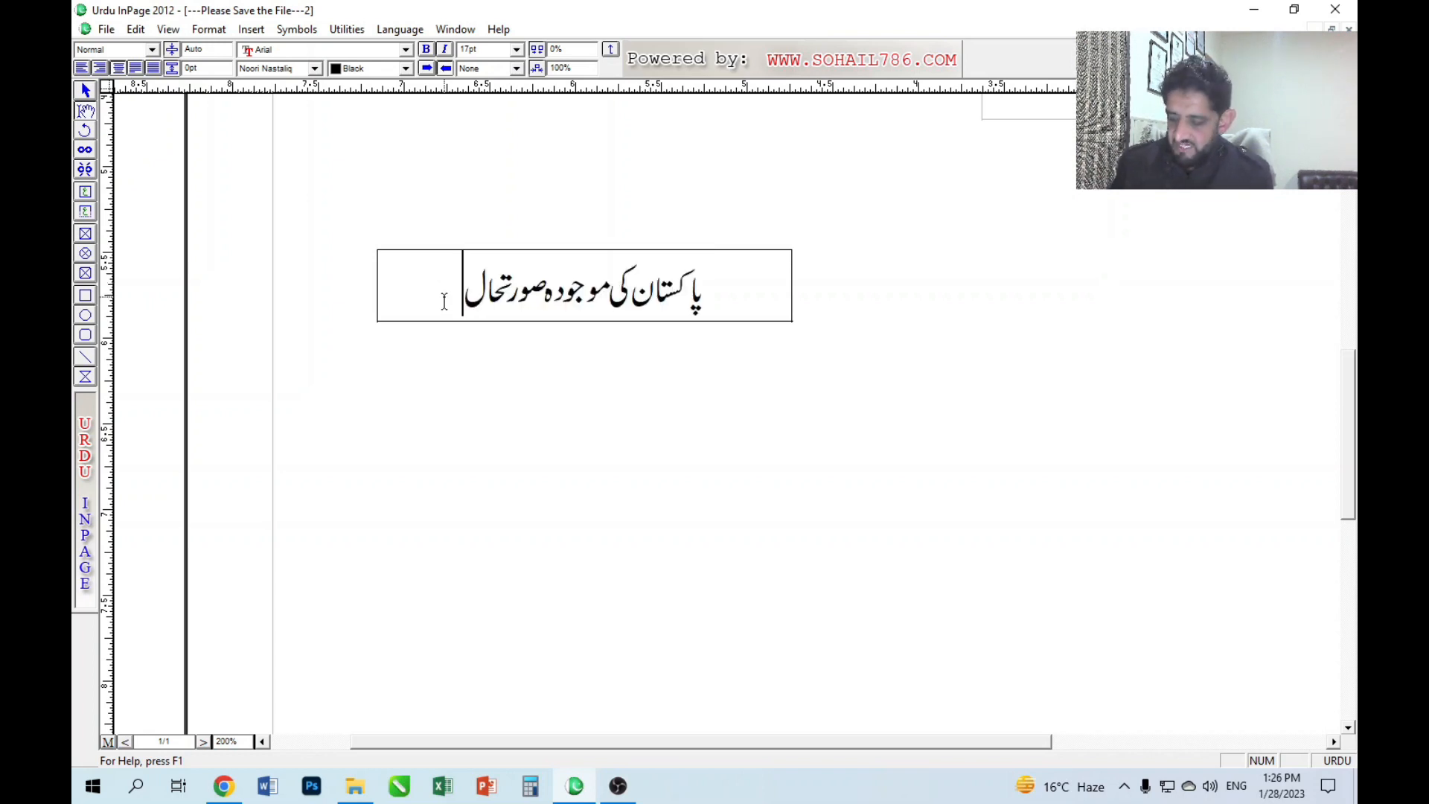
left_click(586, 291)
left_click(651, 295)
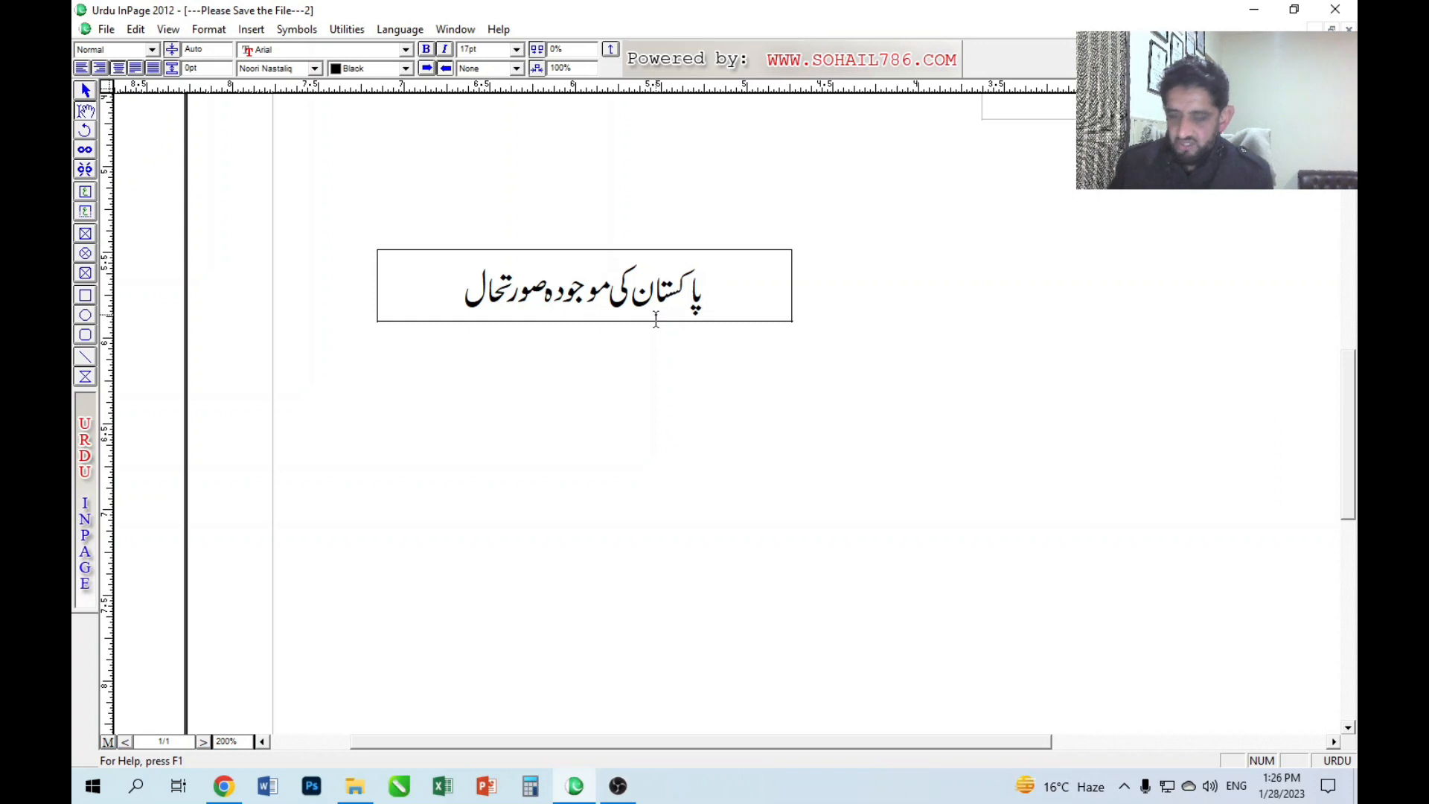
Increase the height of the heading's text box to about 0.531" and move the box to about 4.82" across and 5.5" down.
key("Escape")
left_click(576, 299)
left_click_drag(583, 322, 584, 342)
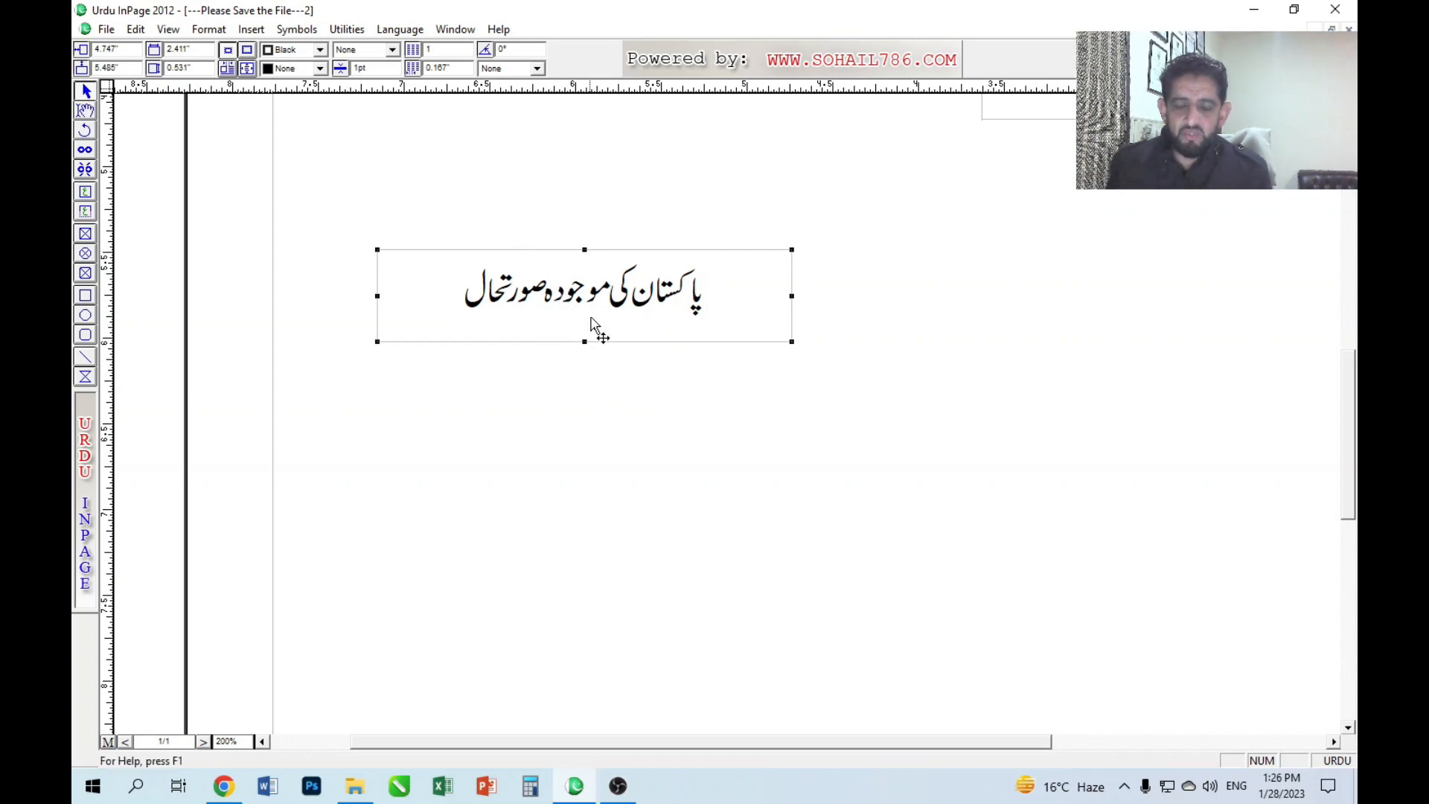
left_click_drag(581, 306, 564, 308)
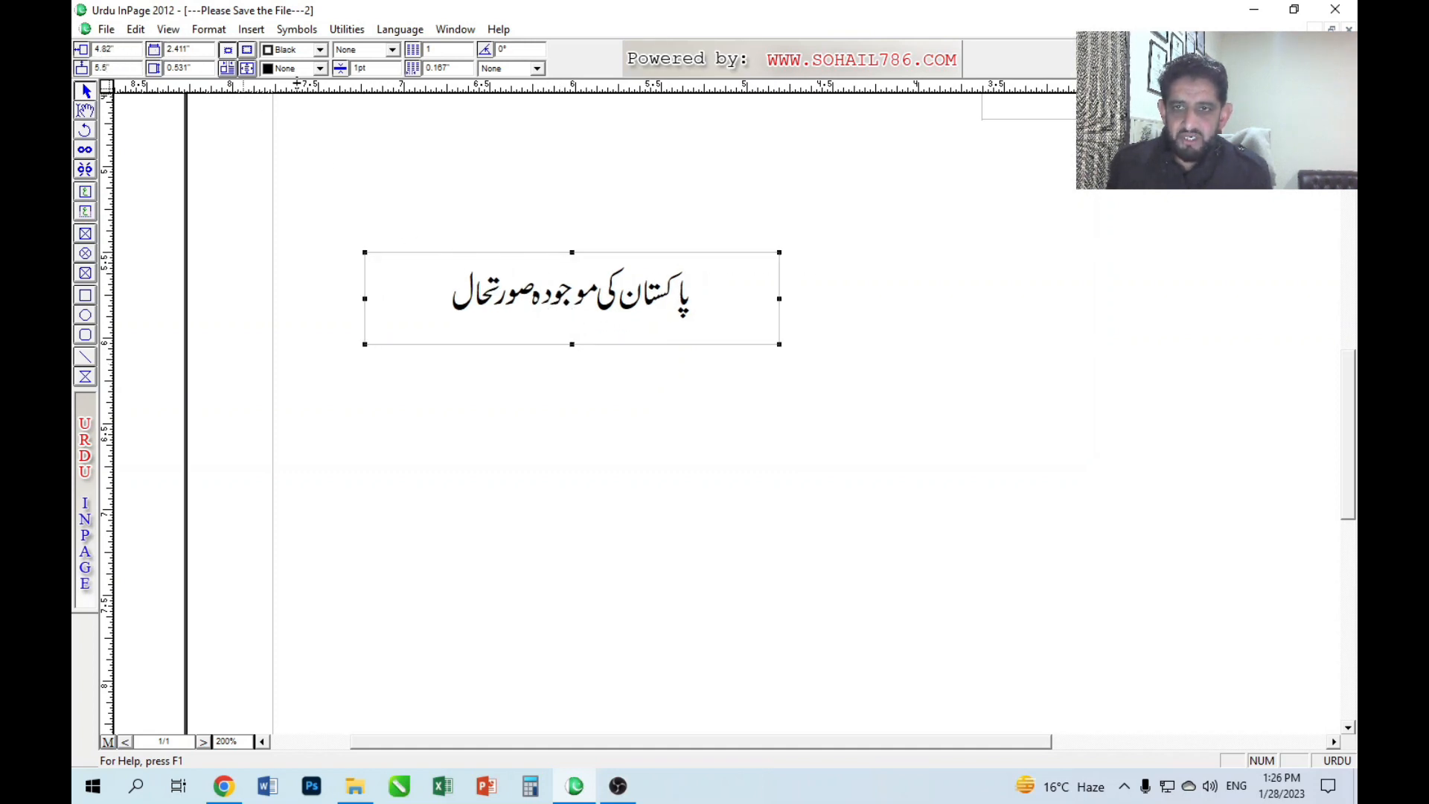
Select the heading text in editing mode to view its character formatting options.
double_click(585, 300)
left_click_drag(445, 300, 696, 302)
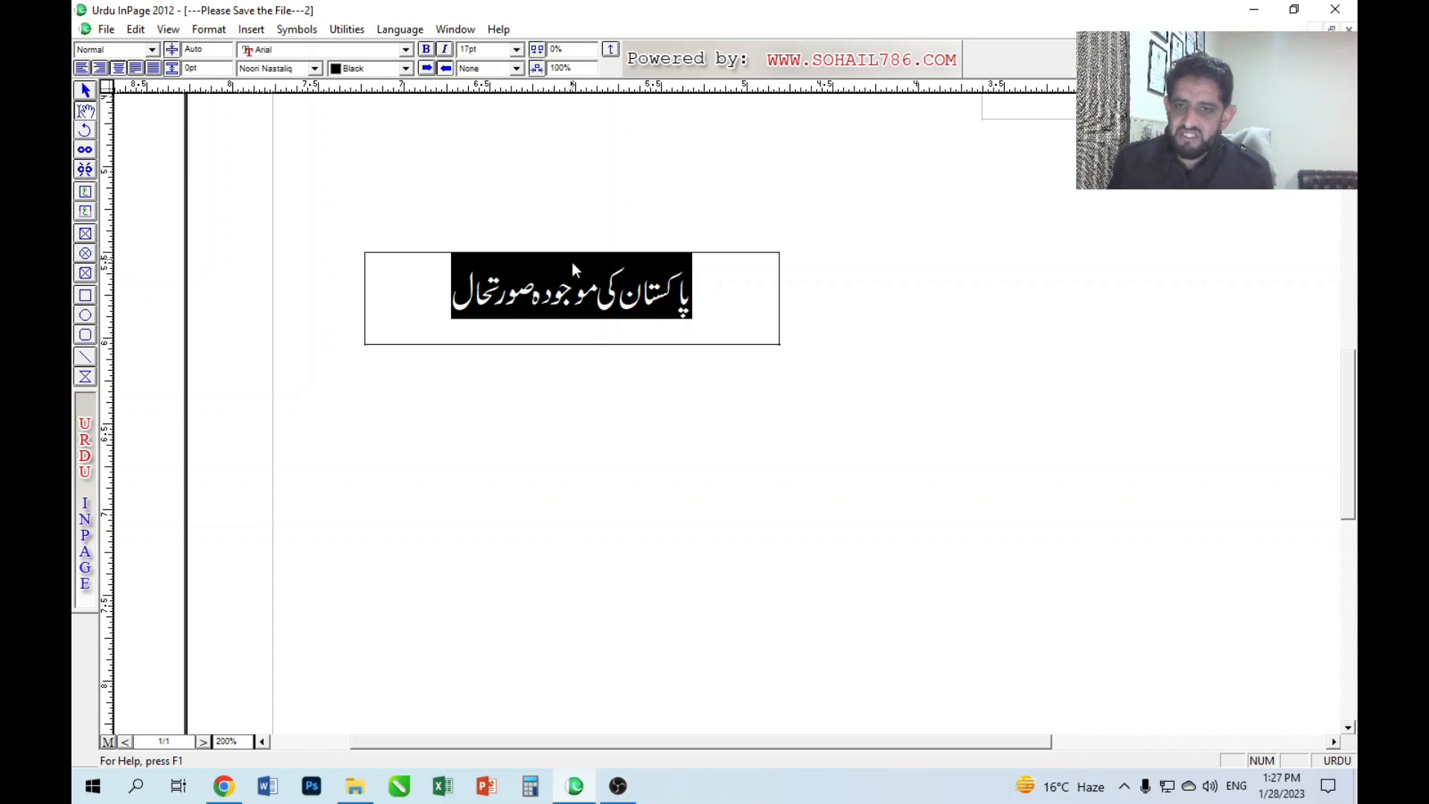
left_click(575, 282)
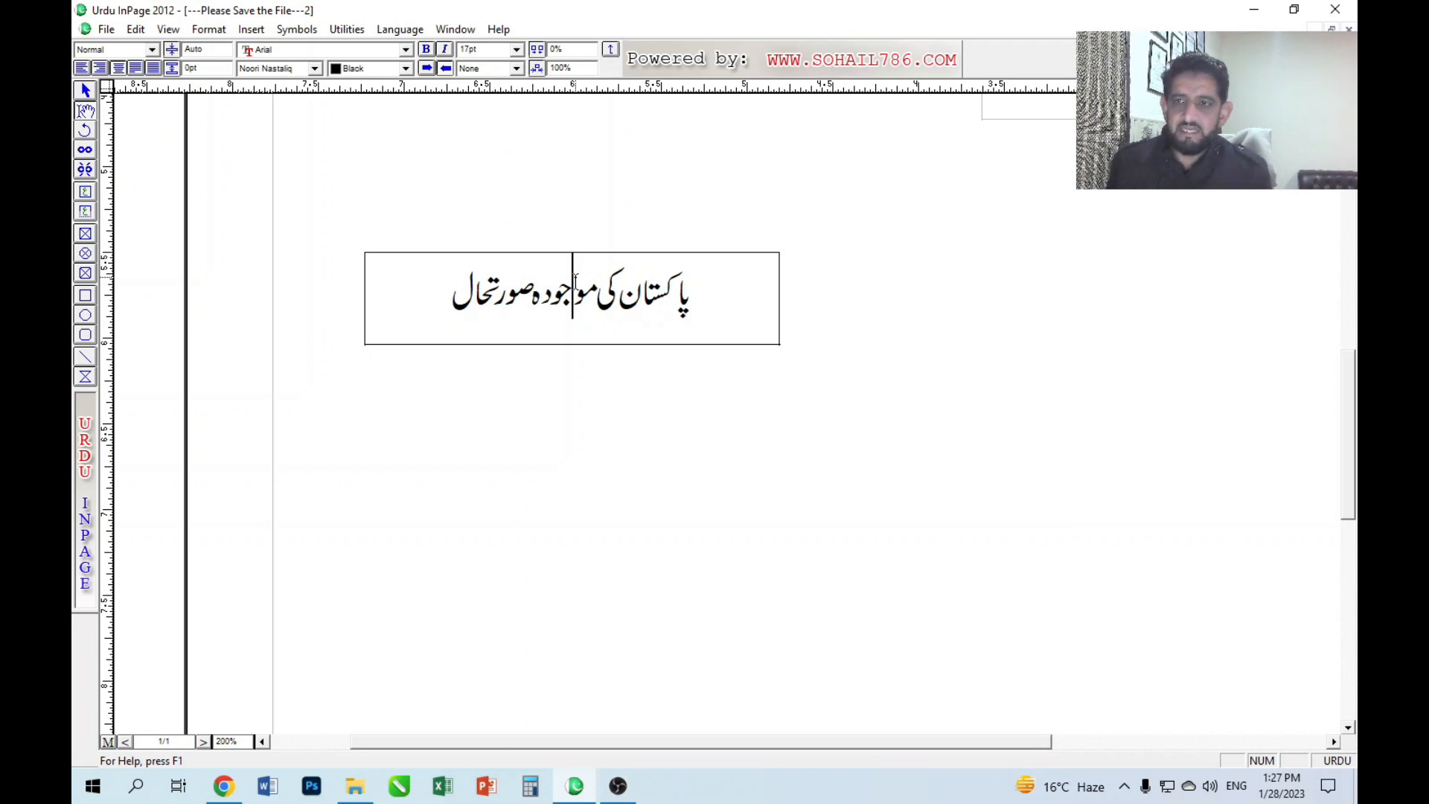
Select the heading's text box with the Pick tool and nudge it to about 4.753" across and 5.547" down.
left_click(88, 94)
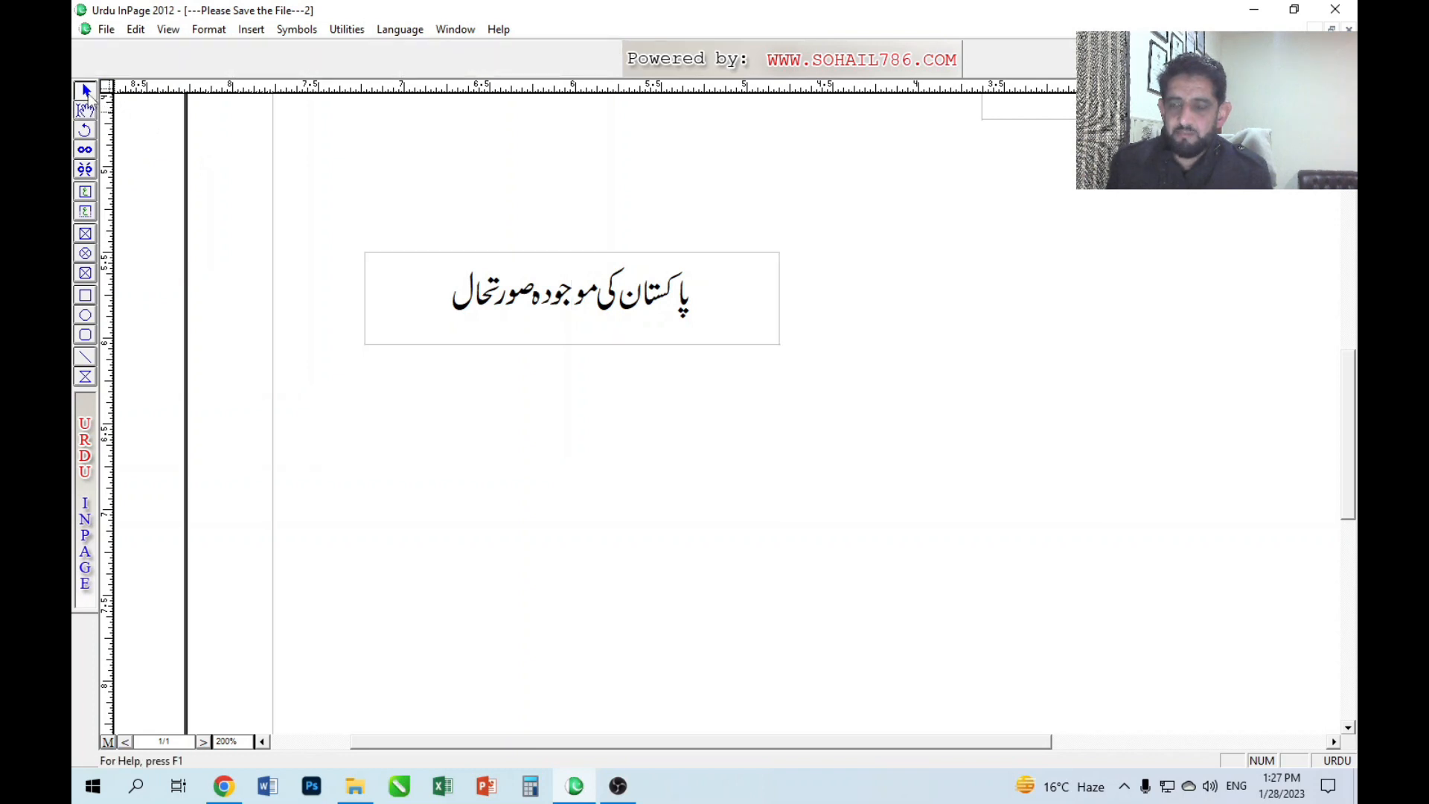
left_click(477, 311)
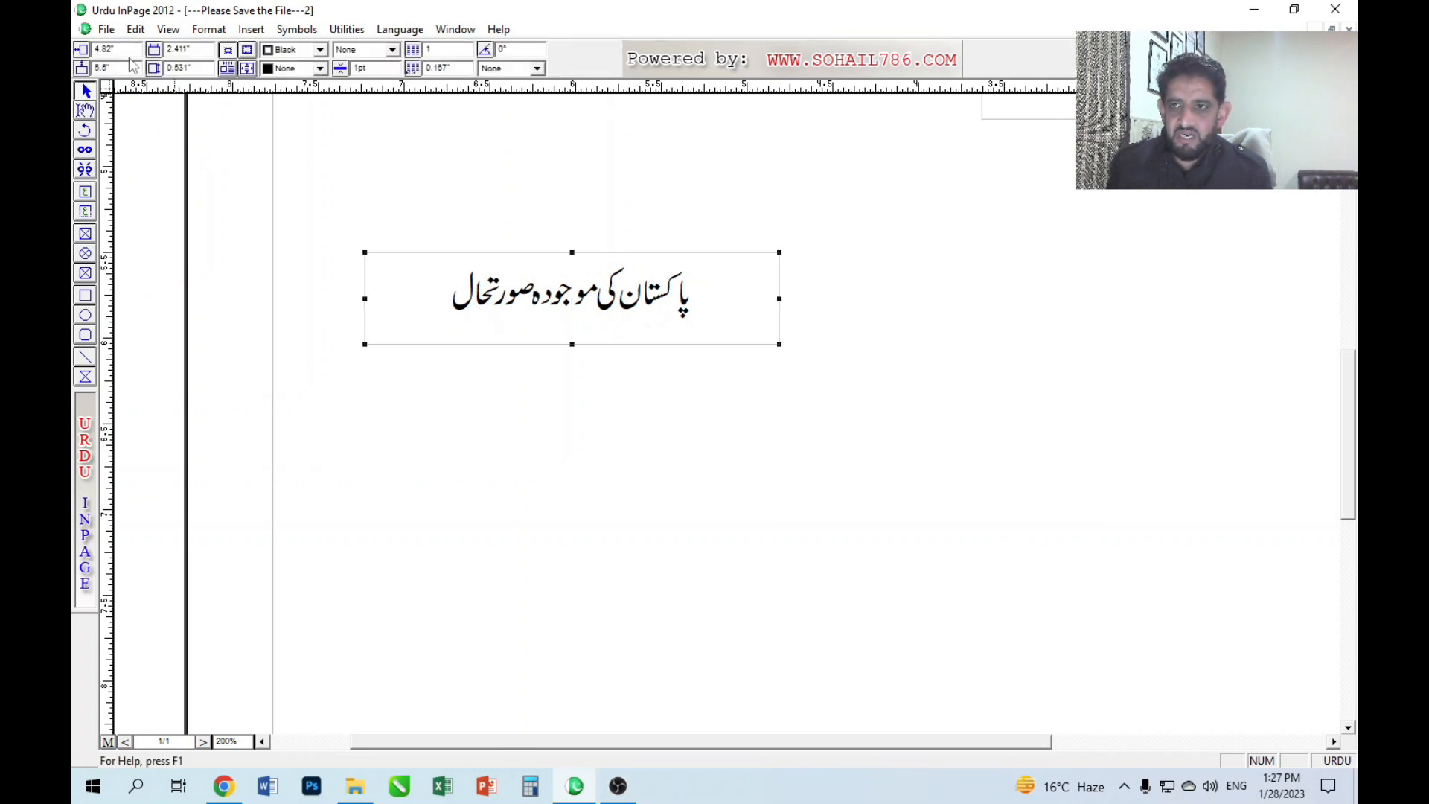
left_click_drag(497, 294, 508, 302)
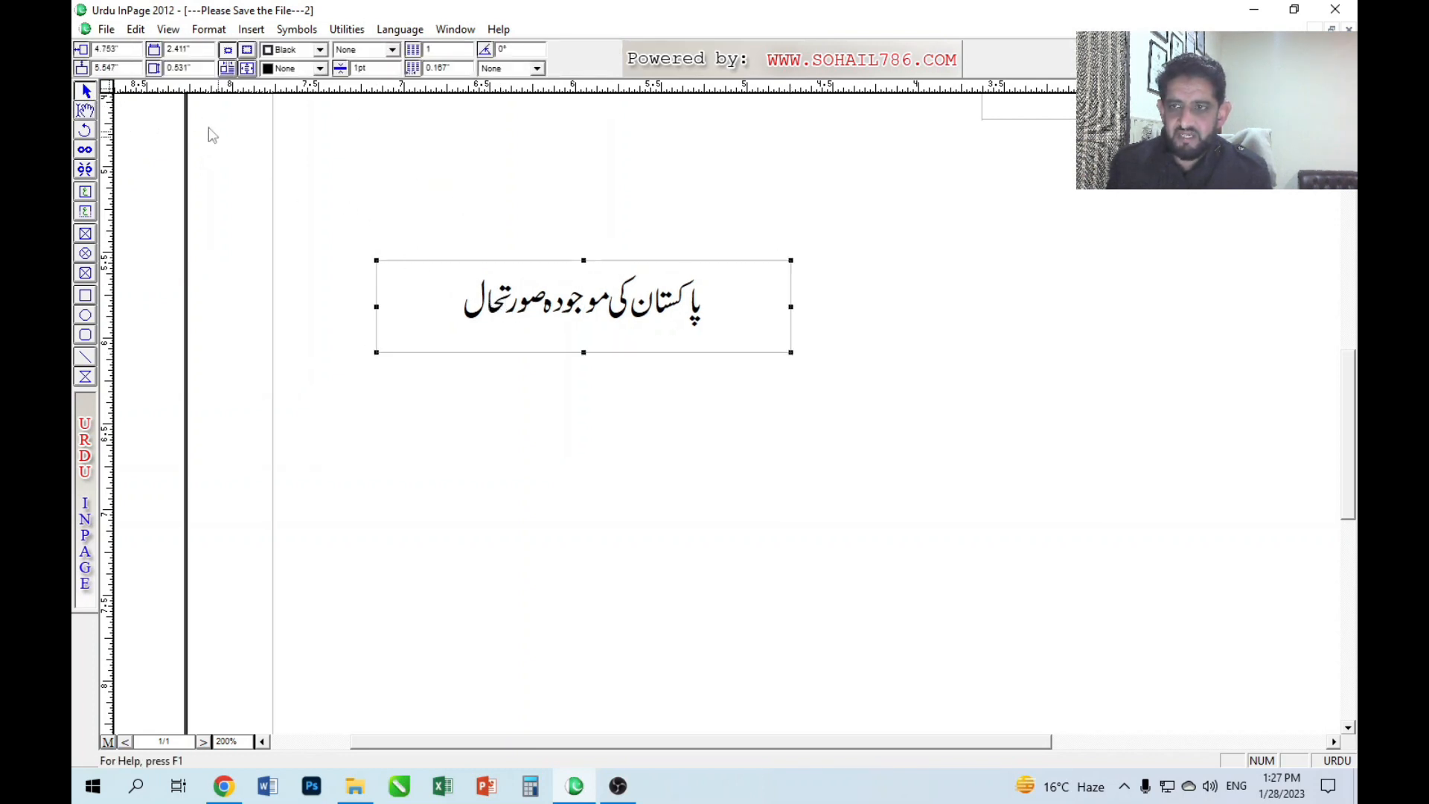
Try a horizontal position of 5" for the heading's text box and undo the change.
double_click(130, 49)
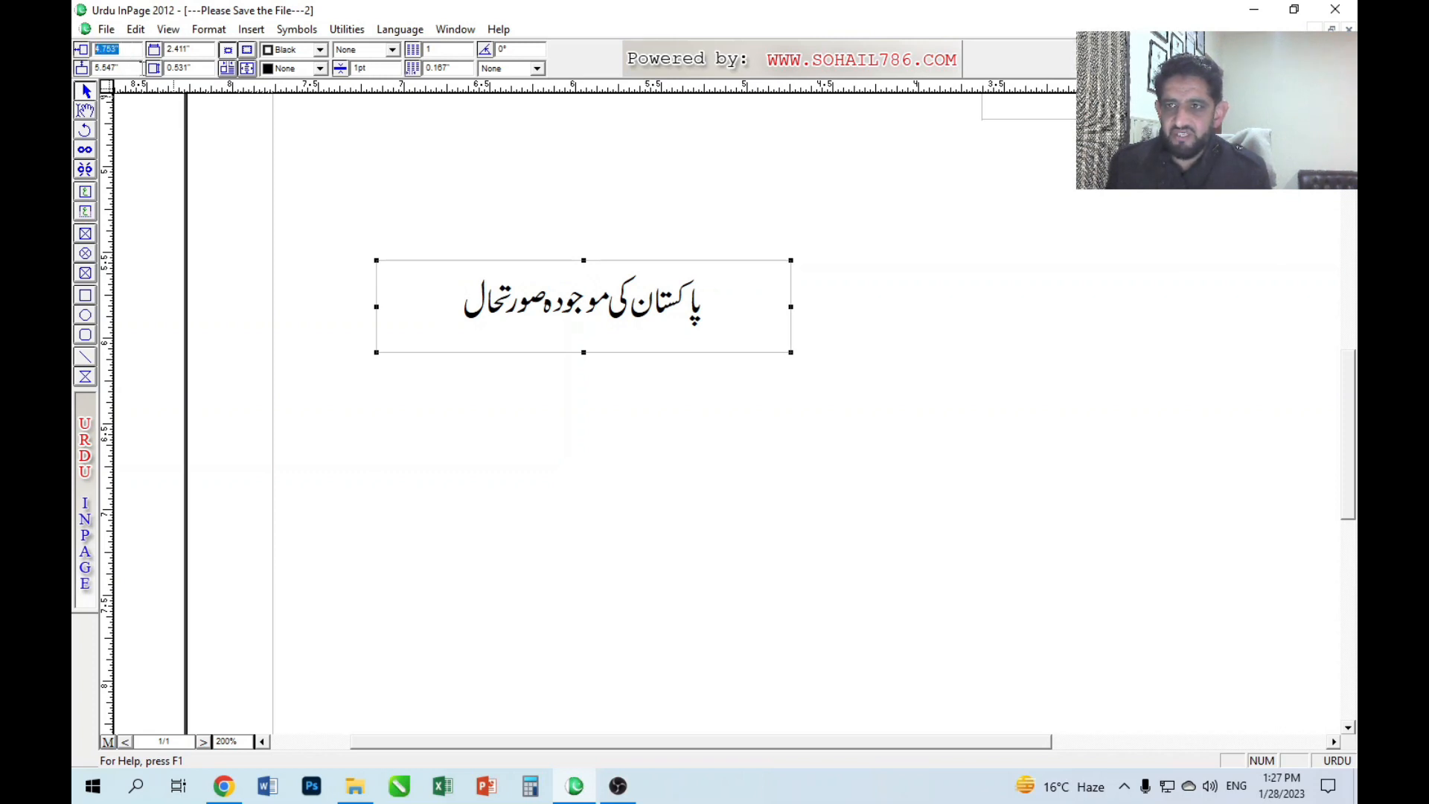
double_click(107, 68)
double_click(134, 51)
type("5")
key("Return")
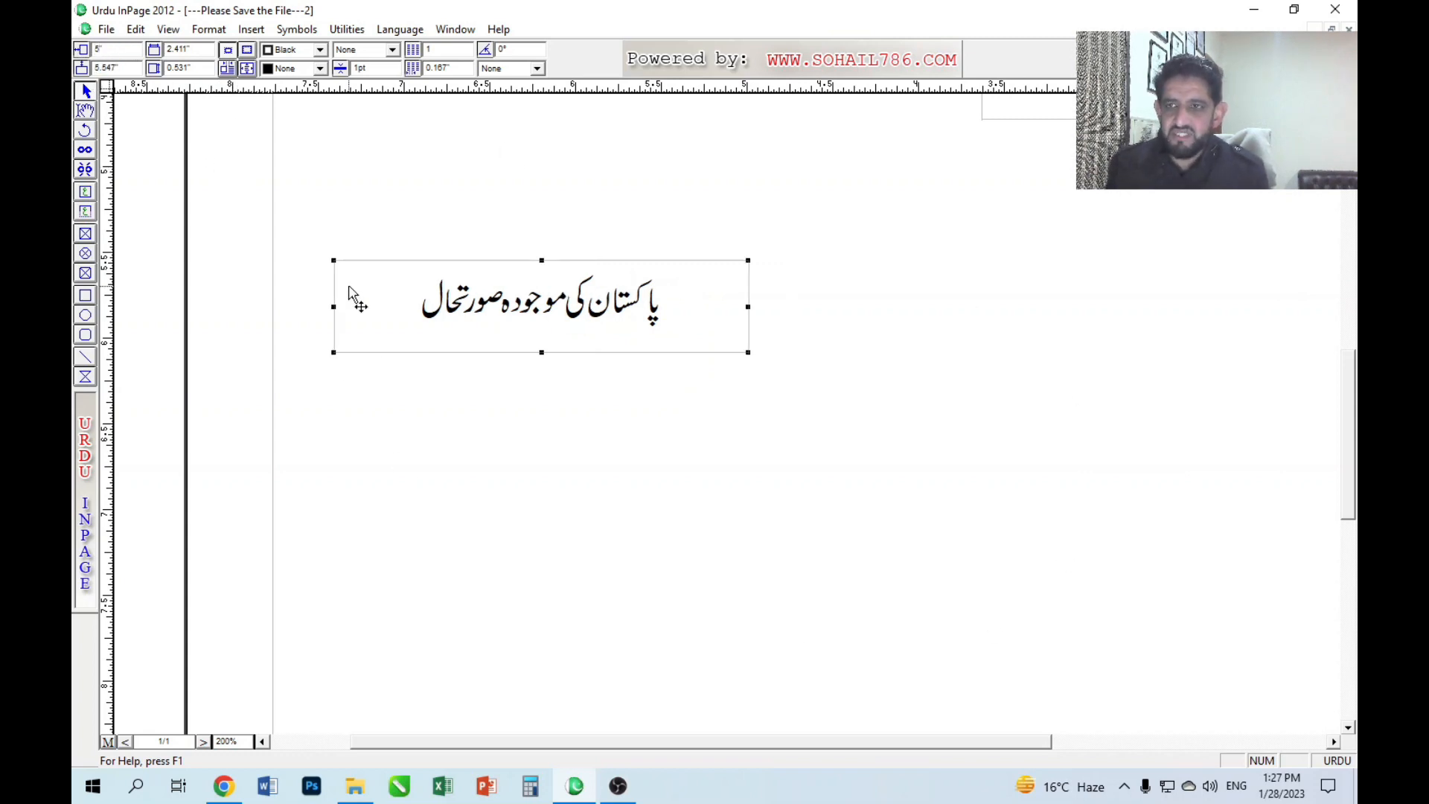
key("ctrl+z")
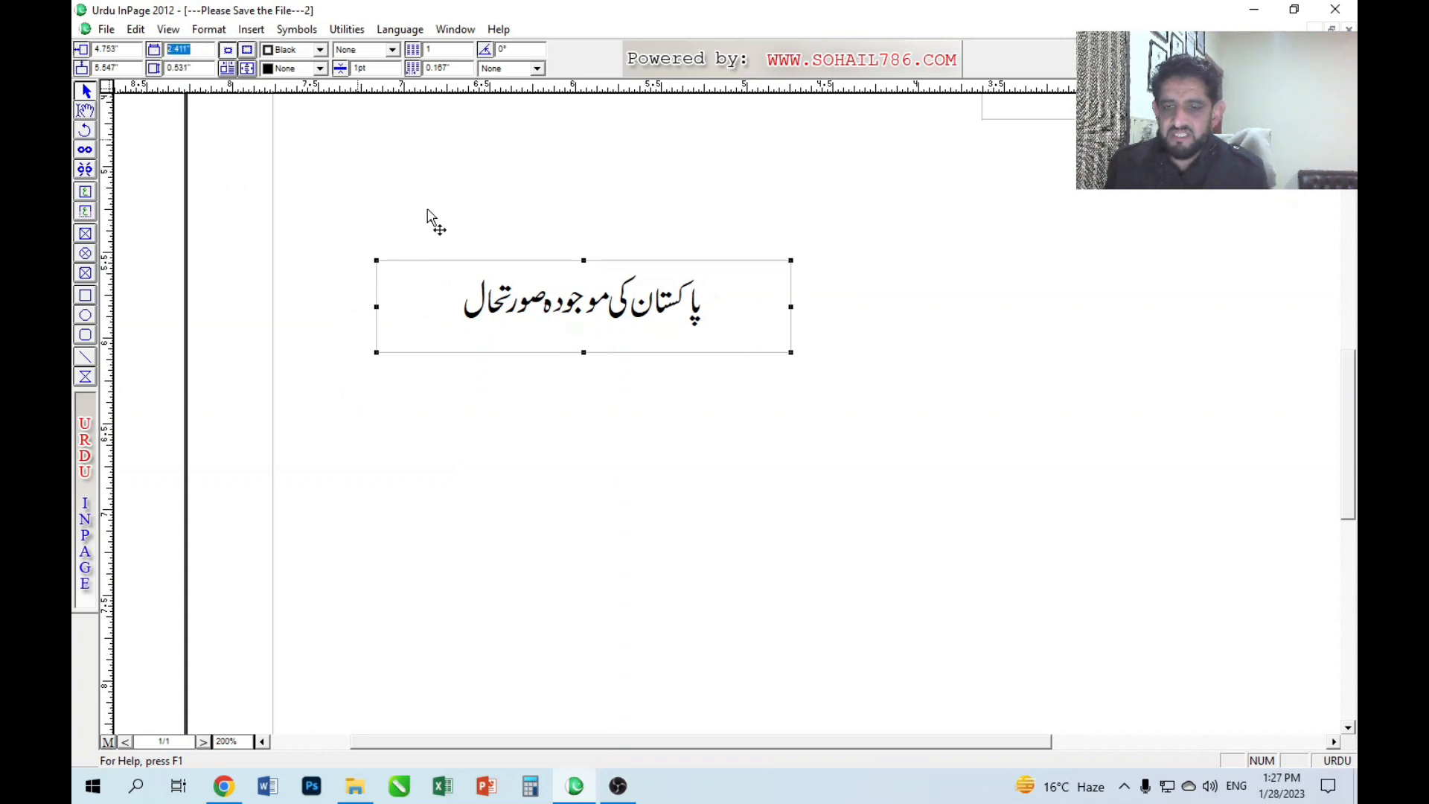
Move the heading's text box across the page to about 2.128" horizontally and 5.573" vertically.
left_click_drag(591, 319, 659, 346)
left_click_drag(759, 342, 402, 351)
left_click_drag(379, 341, 467, 334)
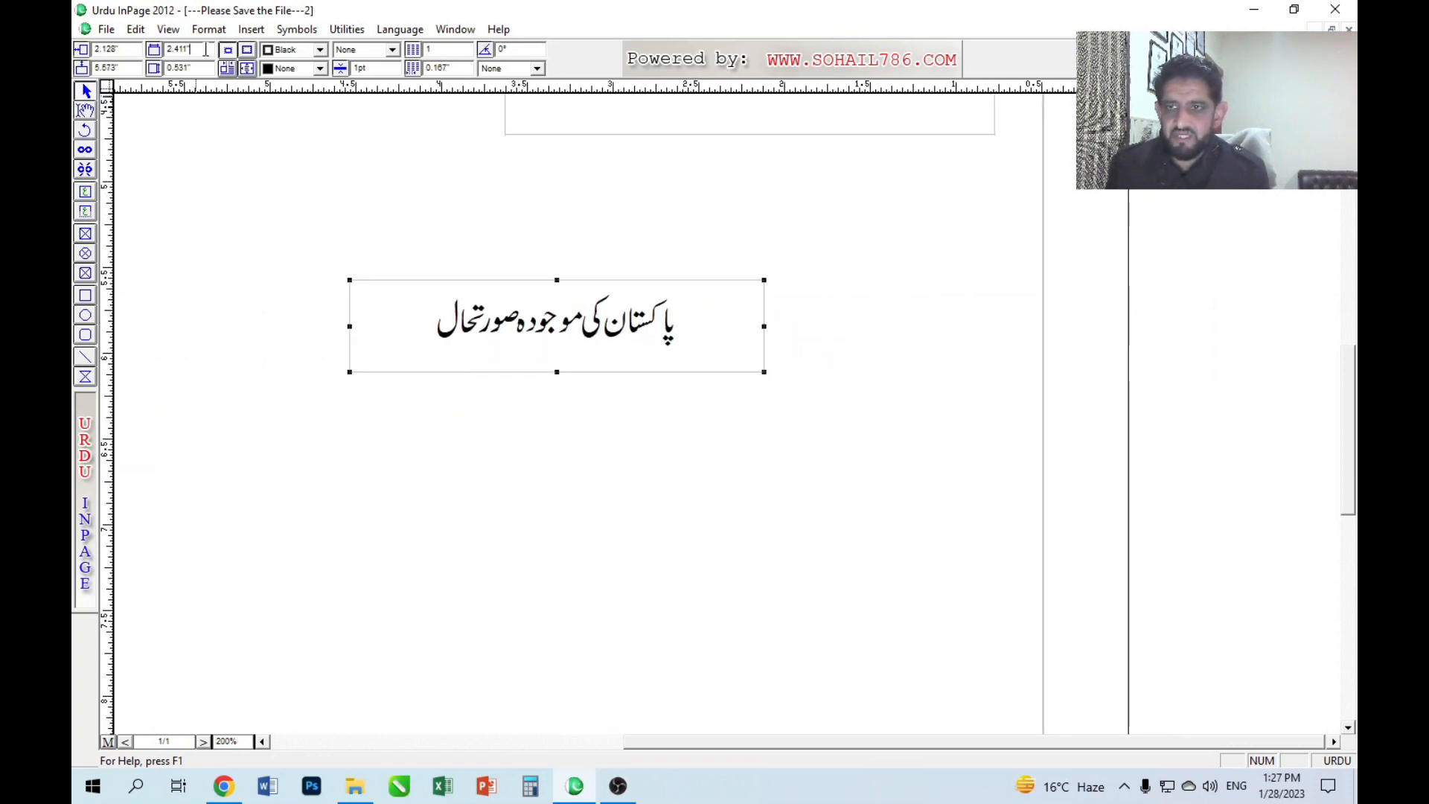
Set the heading's text box width to 3" and shift the box to about 2.018" across and 5.599" down.
left_click_drag(205, 49, 167, 49)
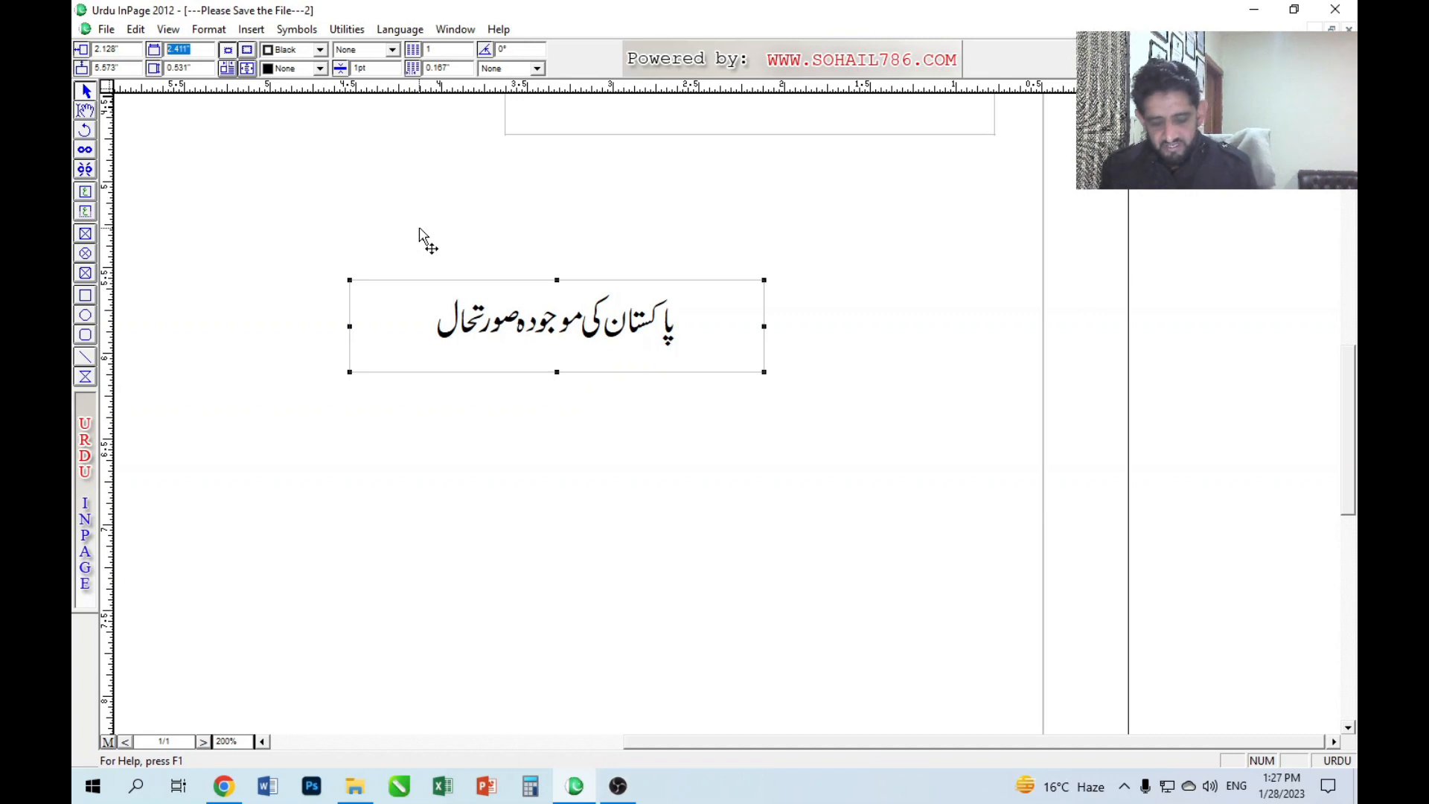
type("3")
key("Return")
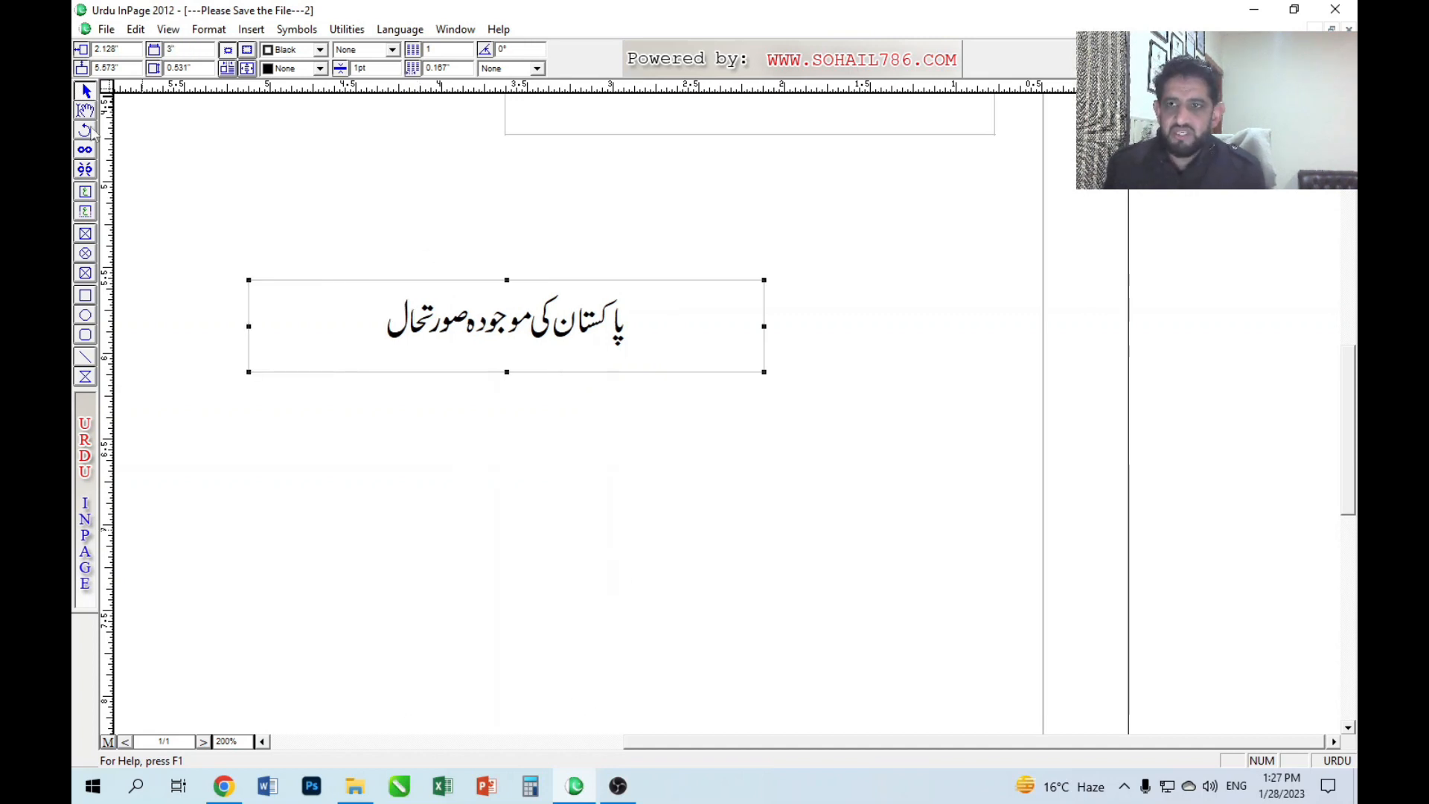
left_click_drag(491, 327, 510, 332)
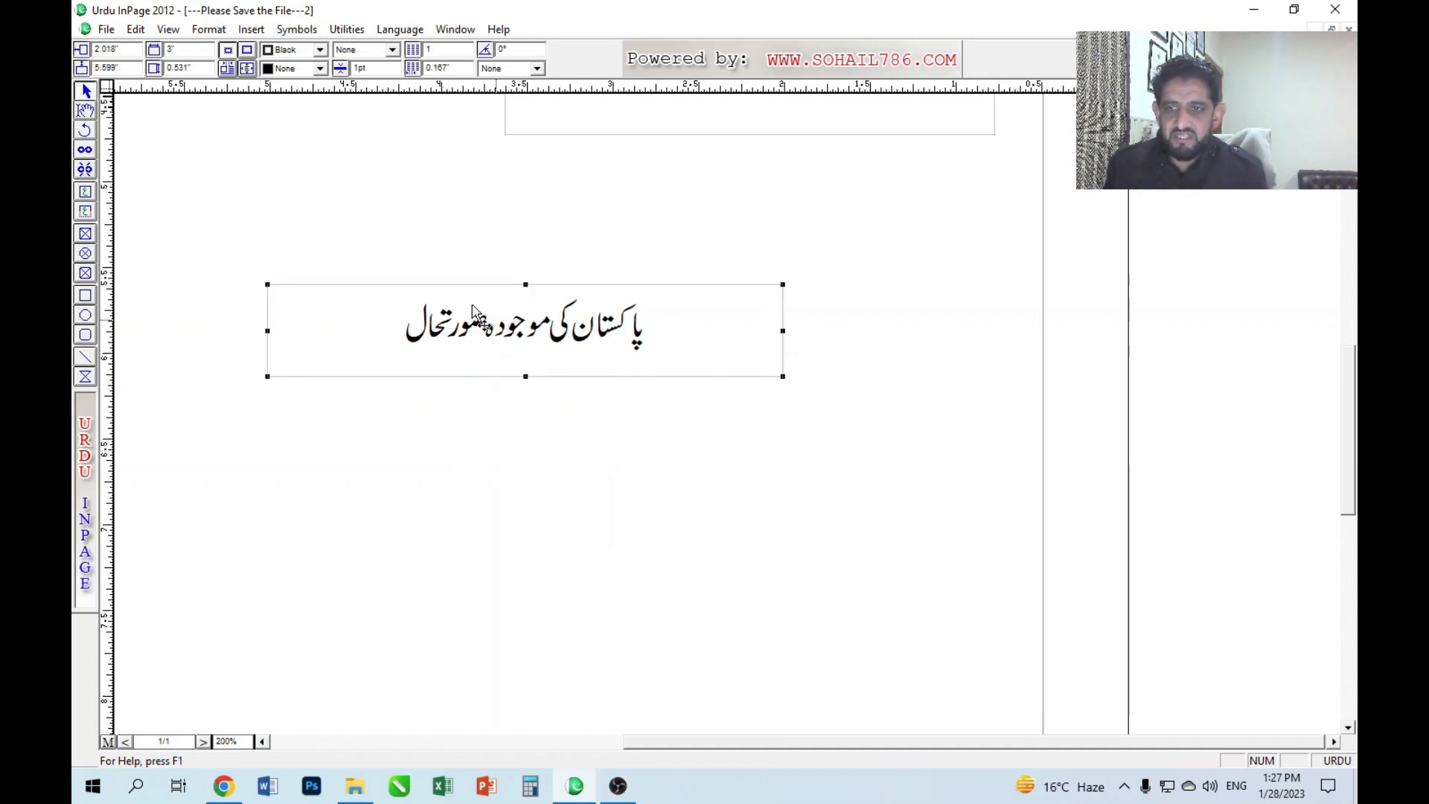
Try a height of 1" for the heading's text box, reduce it to 0.5", and reposition the box at about 1.523", 5.537".
left_click_drag(205, 68, 167, 68)
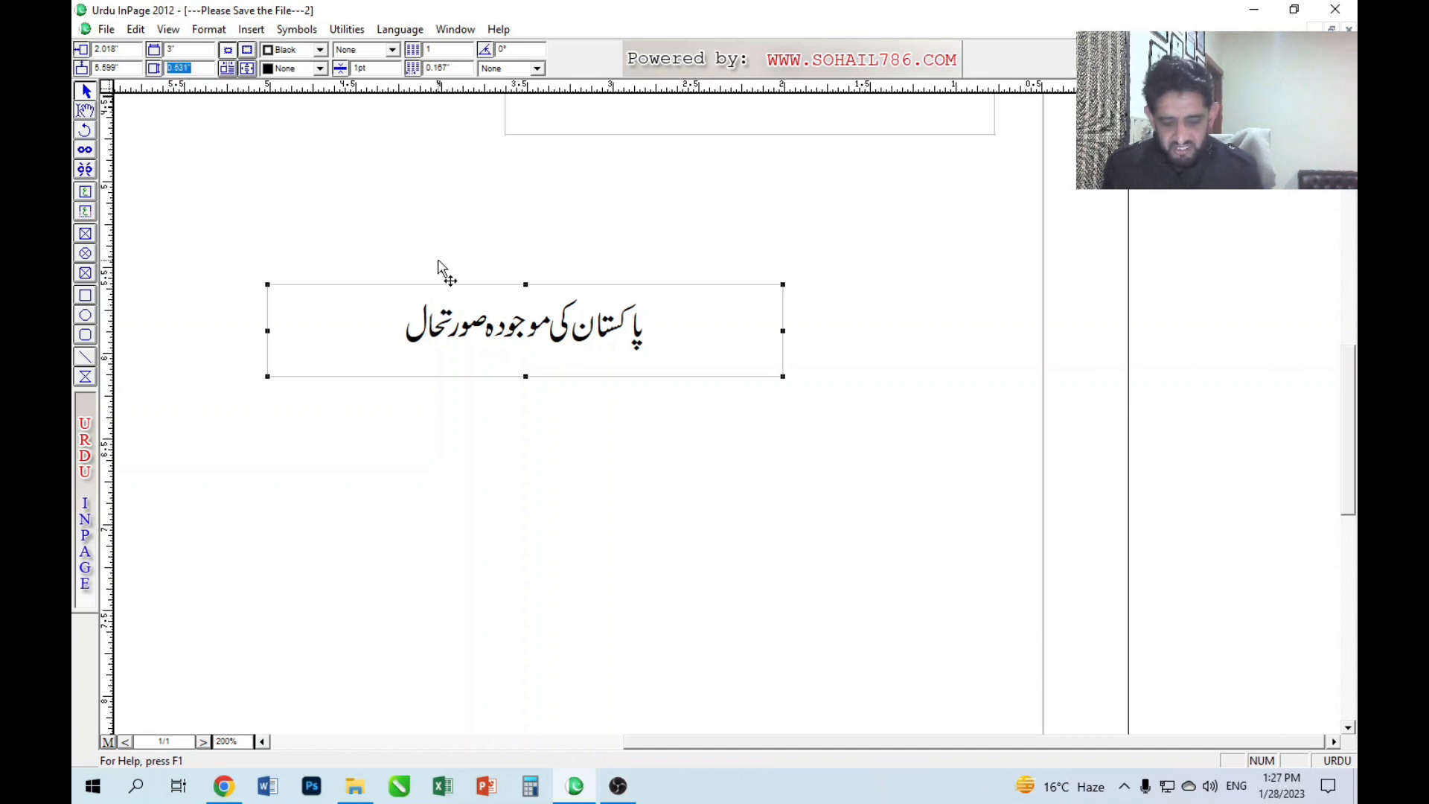
type("1")
key("Return")
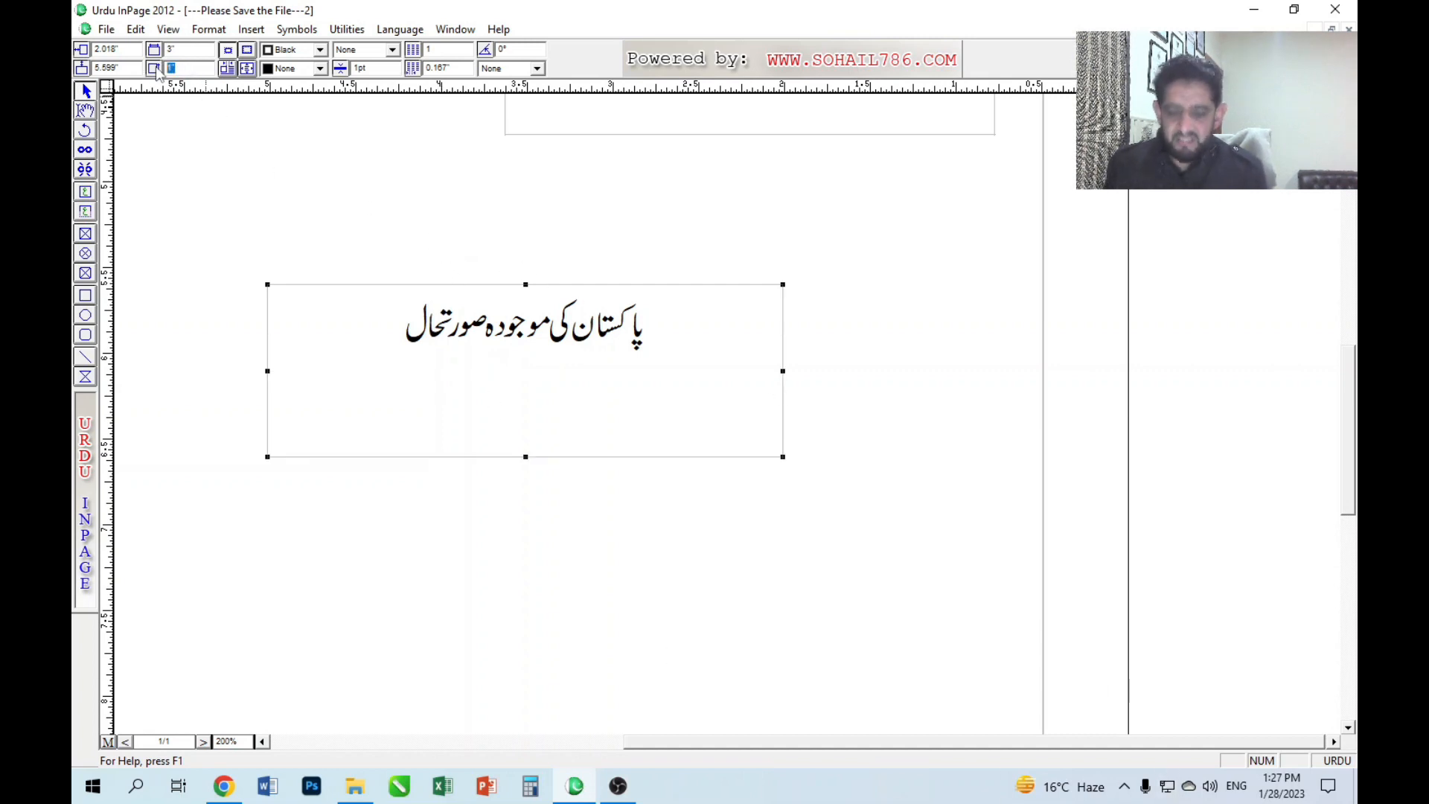
type("0.5")
key("Return")
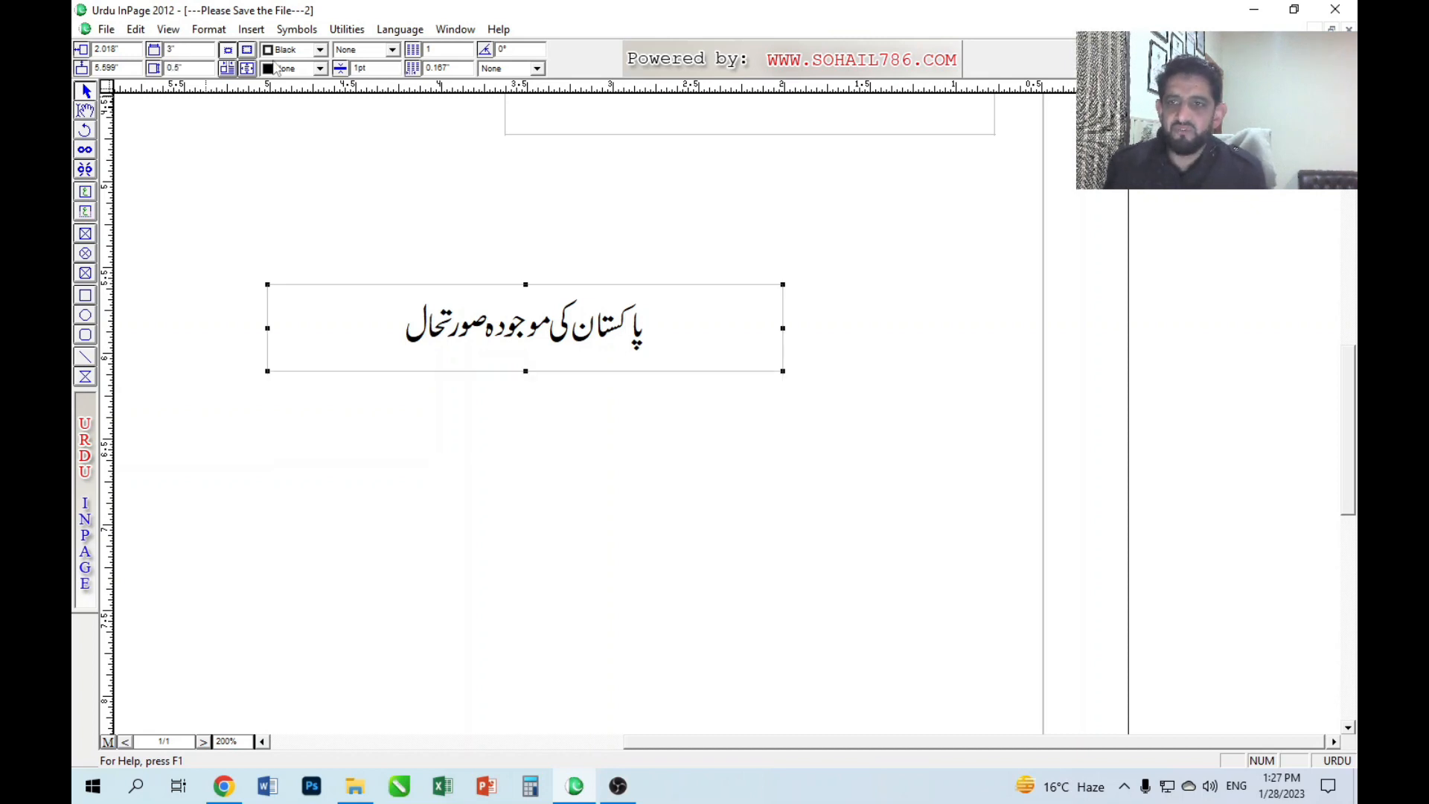
left_click_drag(502, 371, 547, 362)
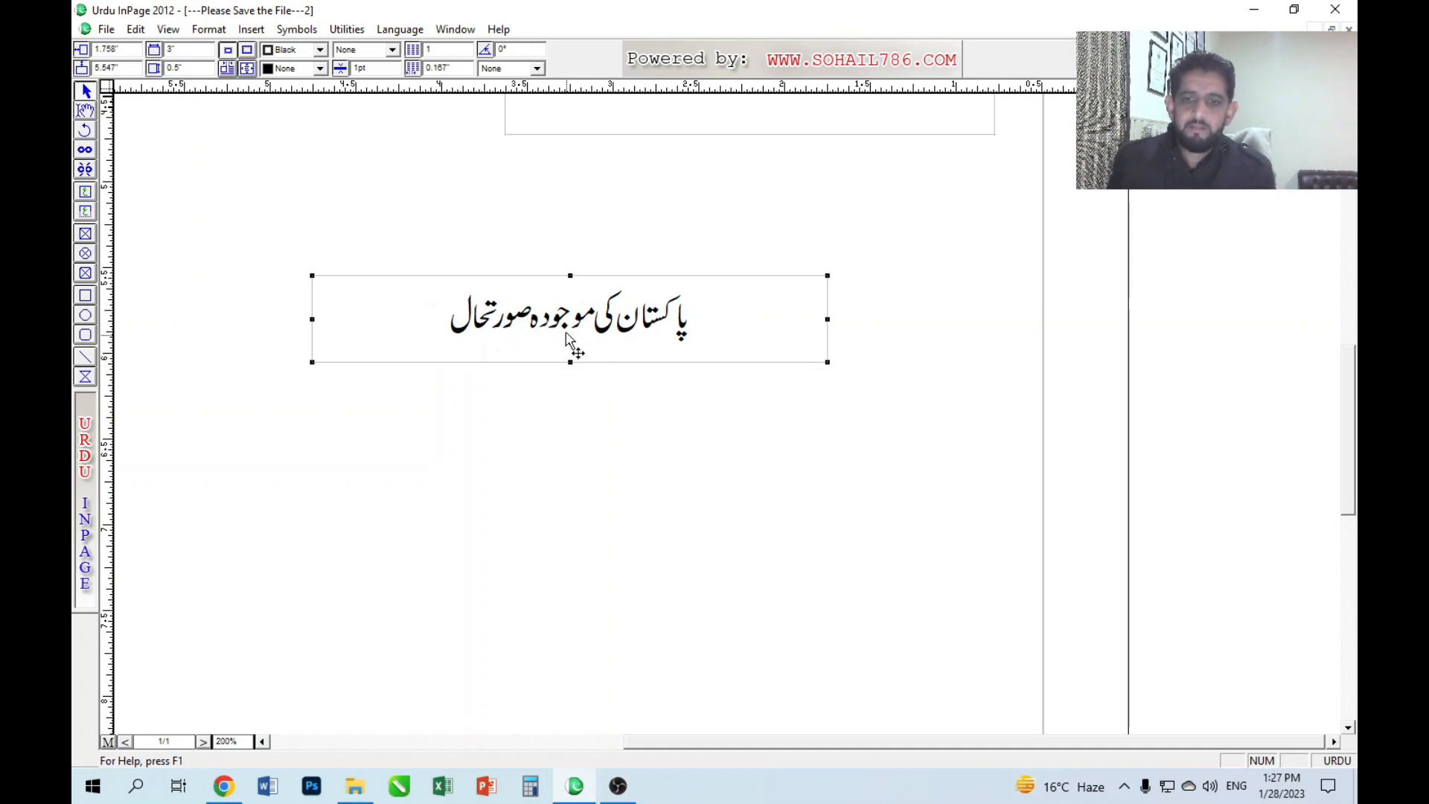
left_click_drag(557, 318, 598, 317)
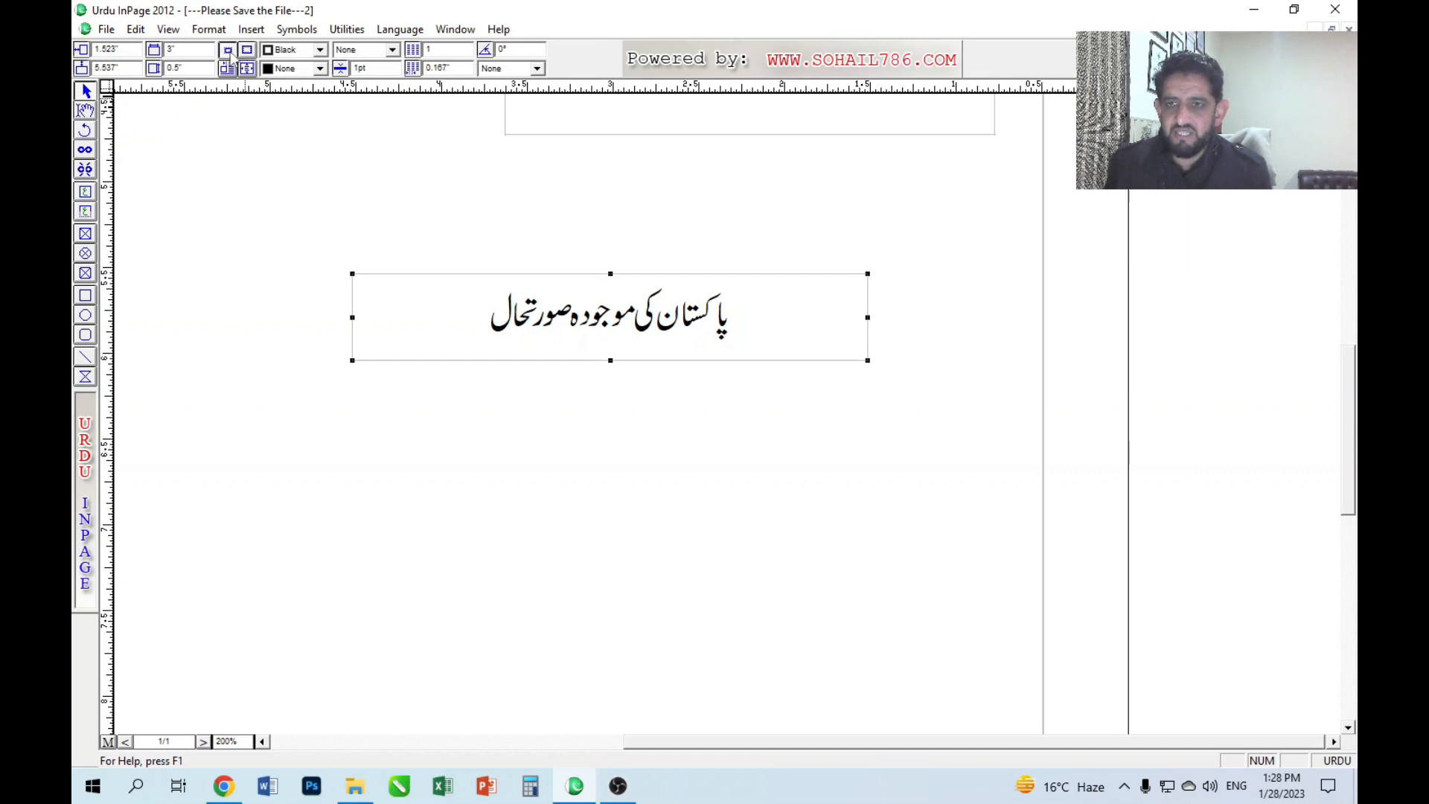
Give the heading's text box a solid 3pt border and extend the box height to about 0.62".
left_click(382, 51)
left_click(359, 80)
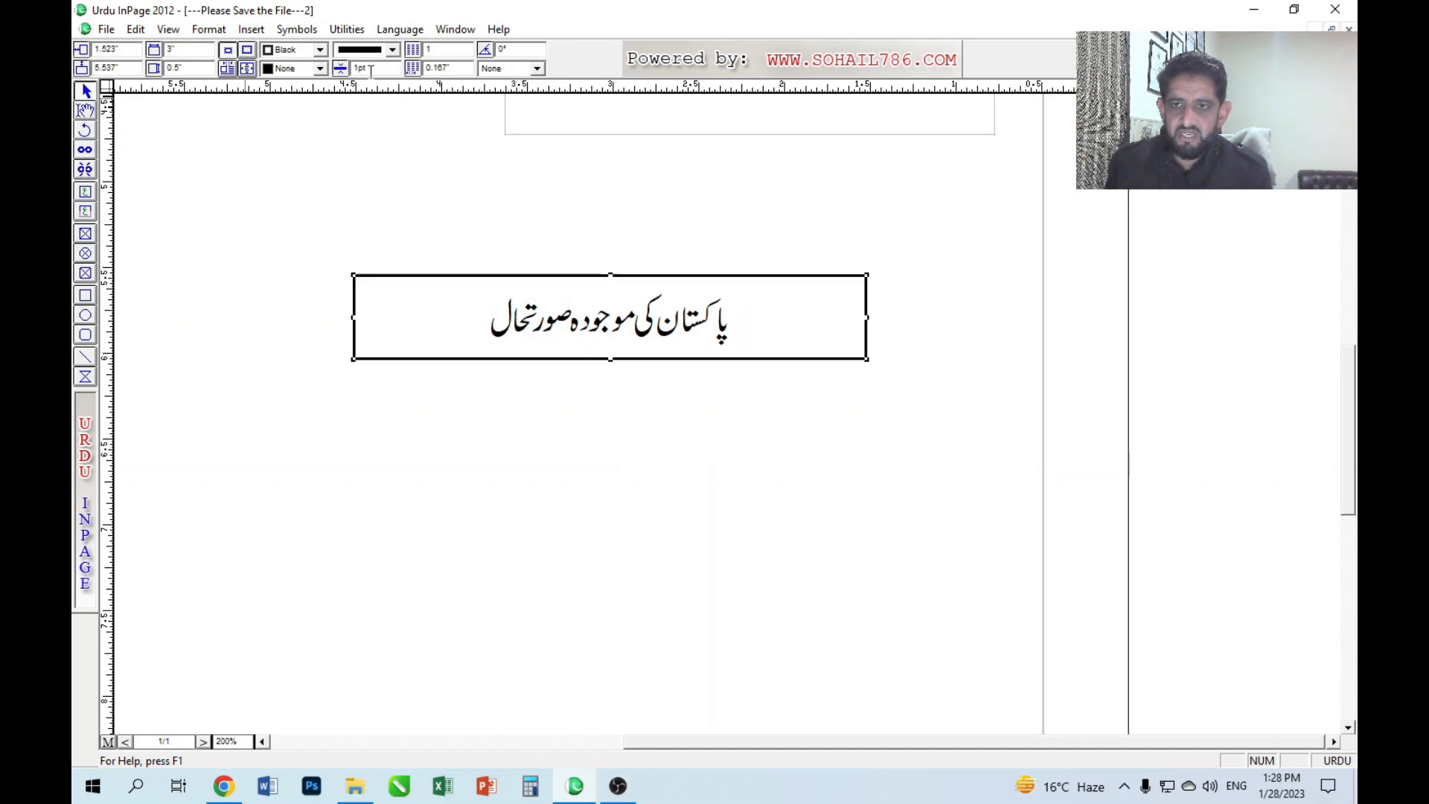
double_click(358, 67)
type("3")
key("Return")
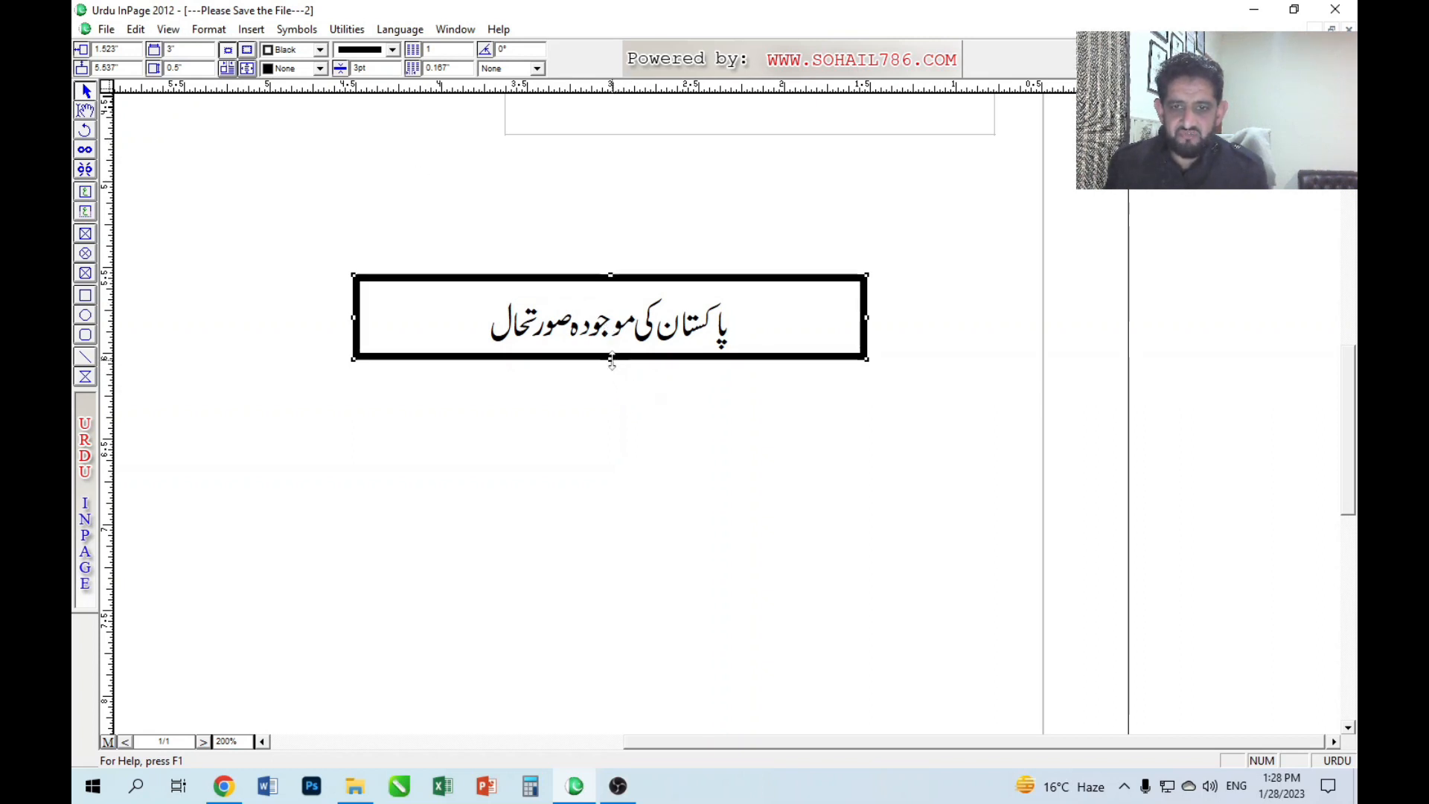
left_click_drag(610, 360, 613, 380)
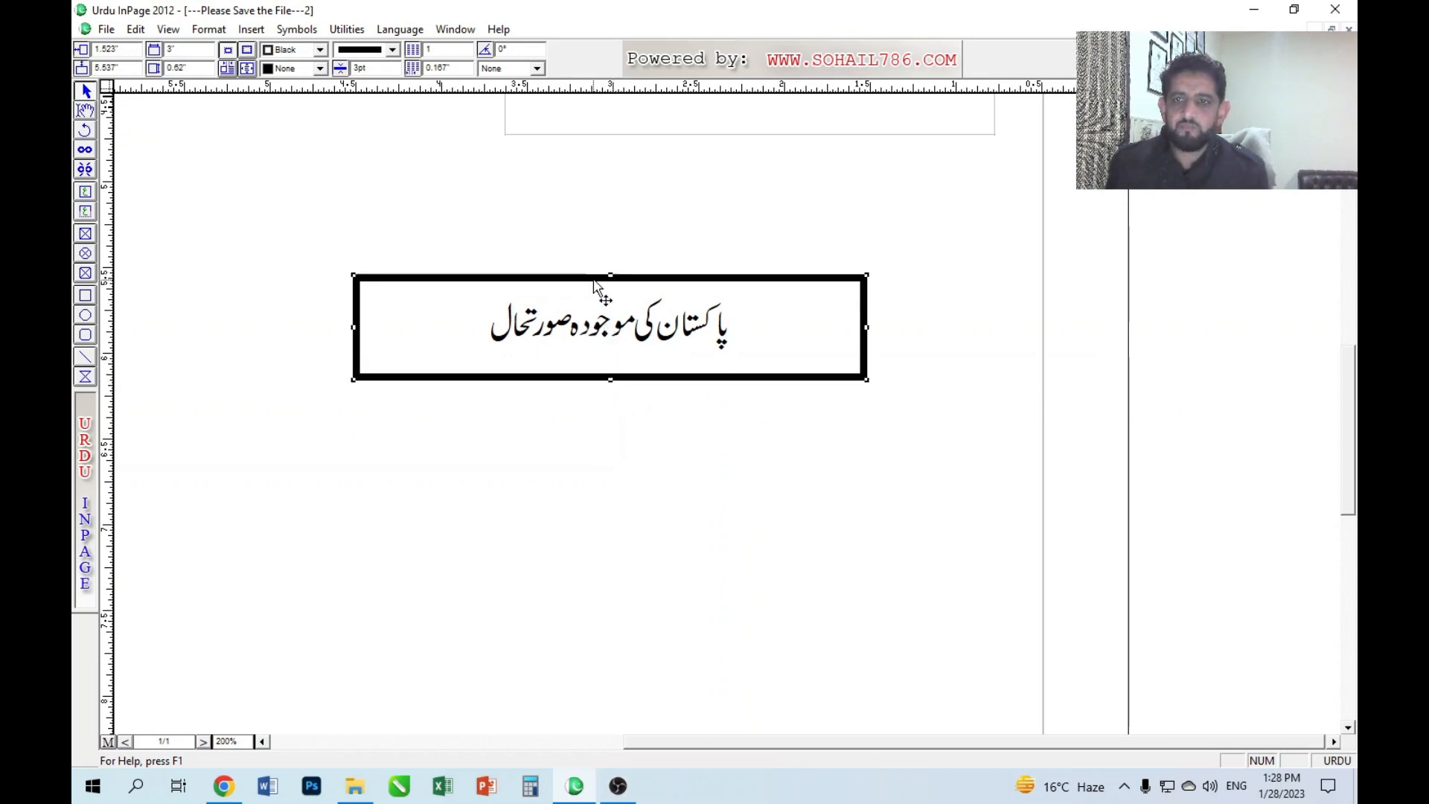
Try dotted, dash-dot and ornamental diamond borders on the heading's text box, finishing with the dash-dot style.
left_click(372, 55)
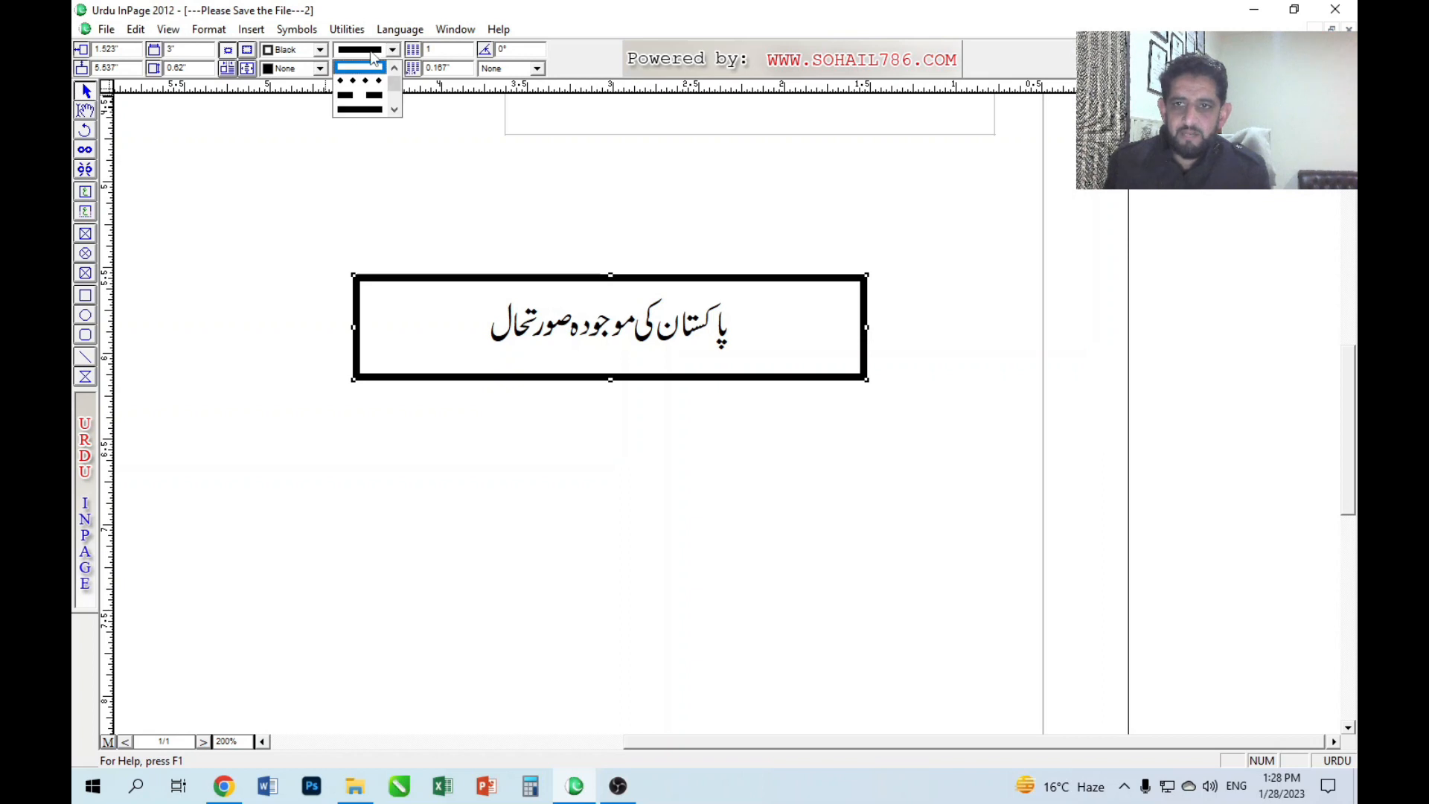
left_click(368, 82)
left_click(377, 58)
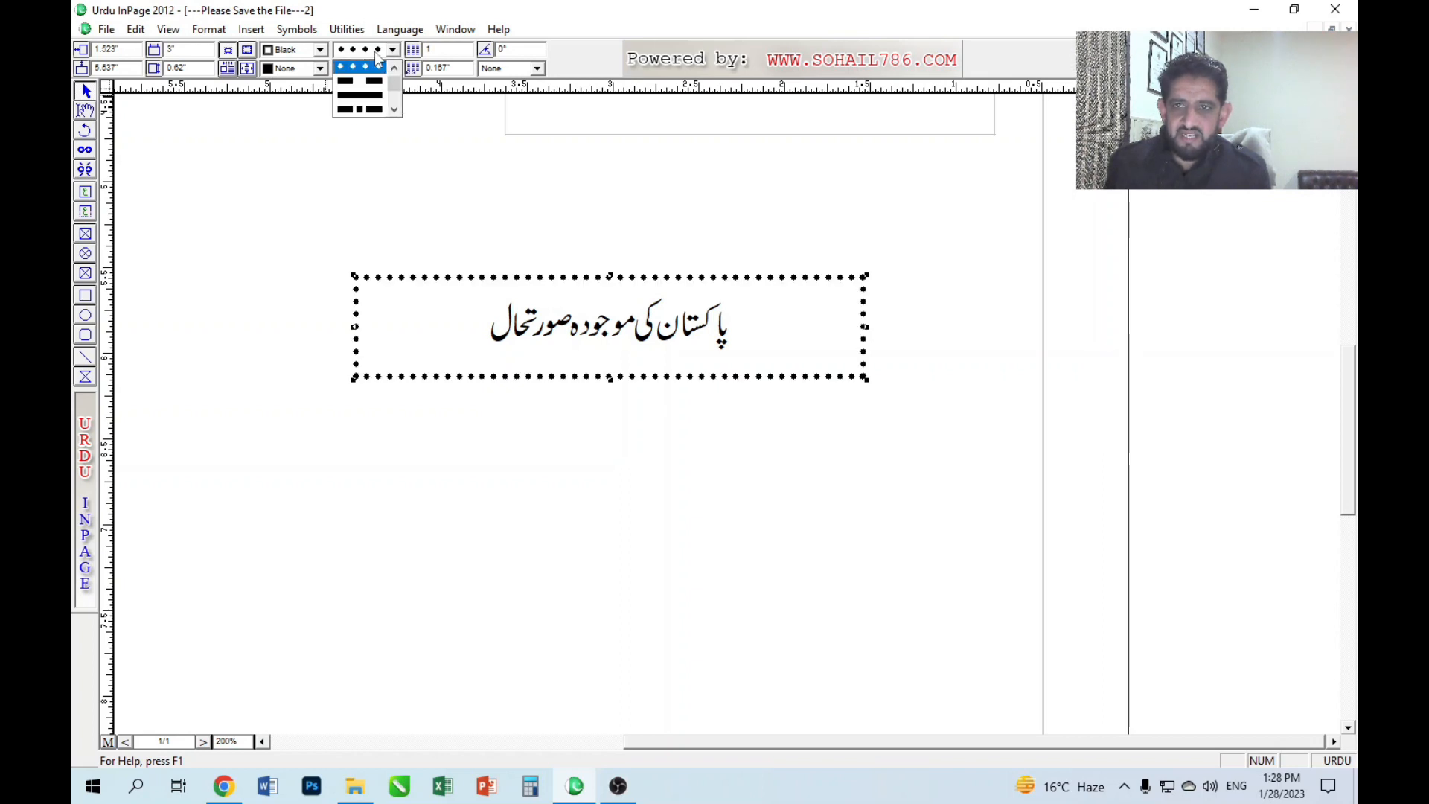
left_click(368, 89)
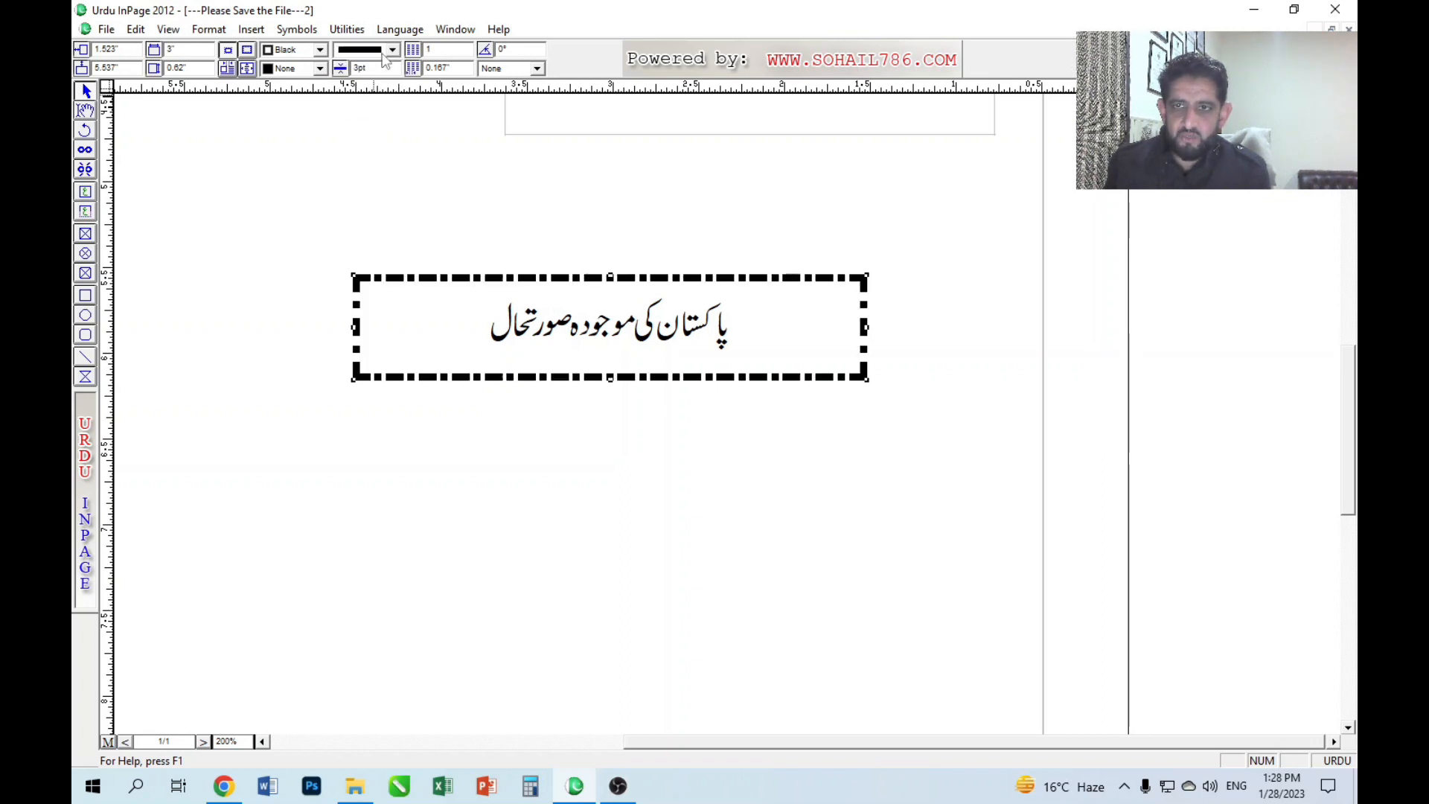
left_click(383, 52)
left_click(370, 80)
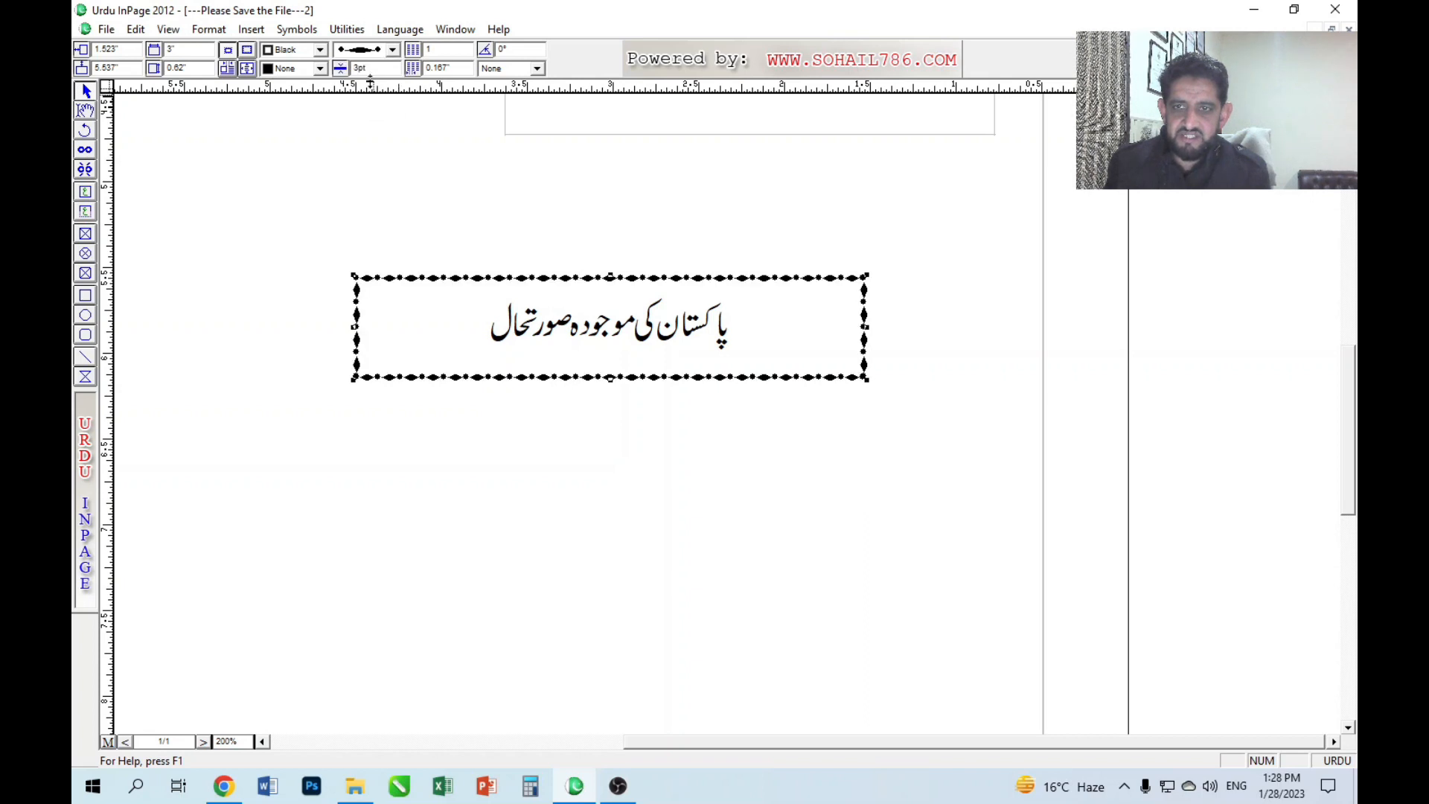
left_click(373, 50)
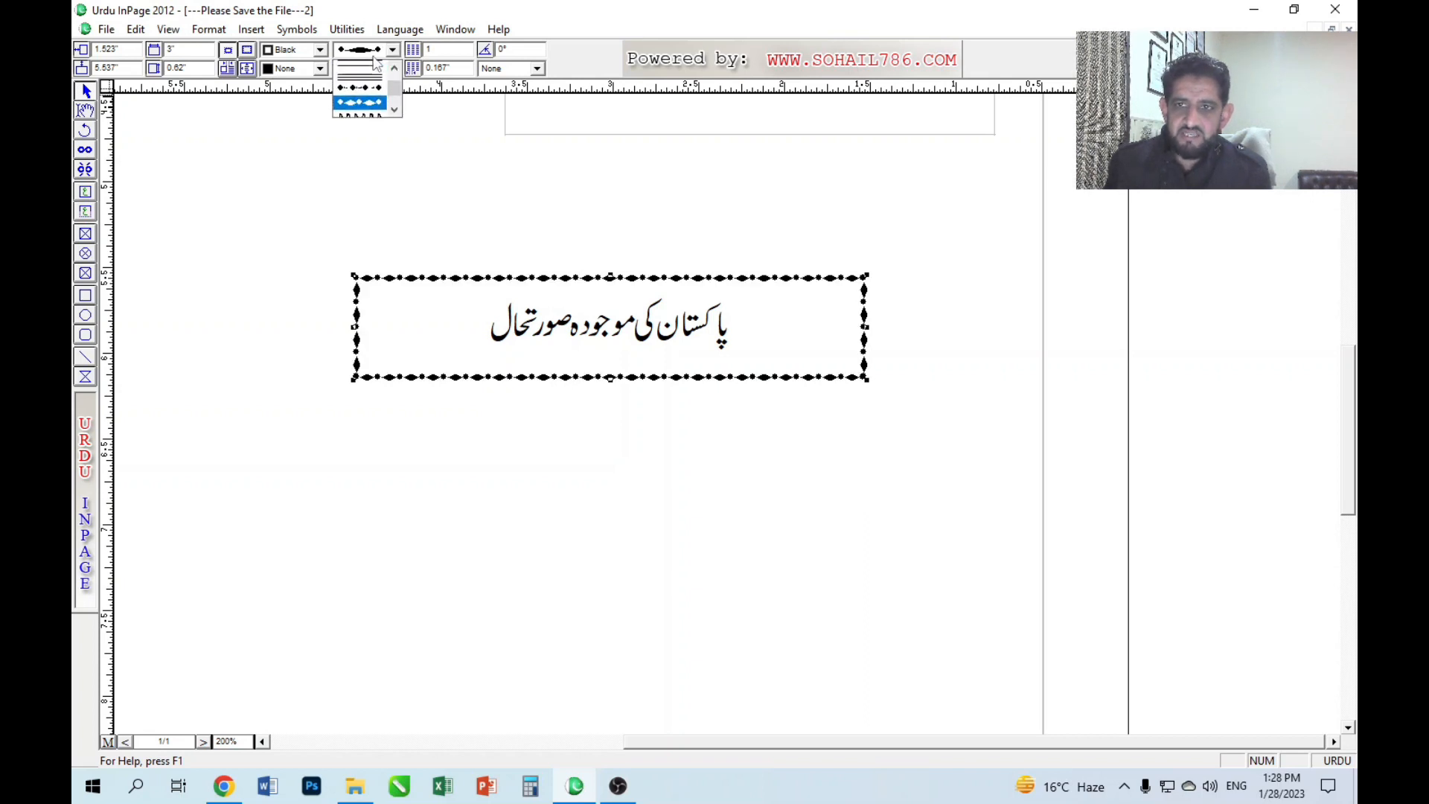
scroll(361, 89, "down", 2)
left_click(359, 89)
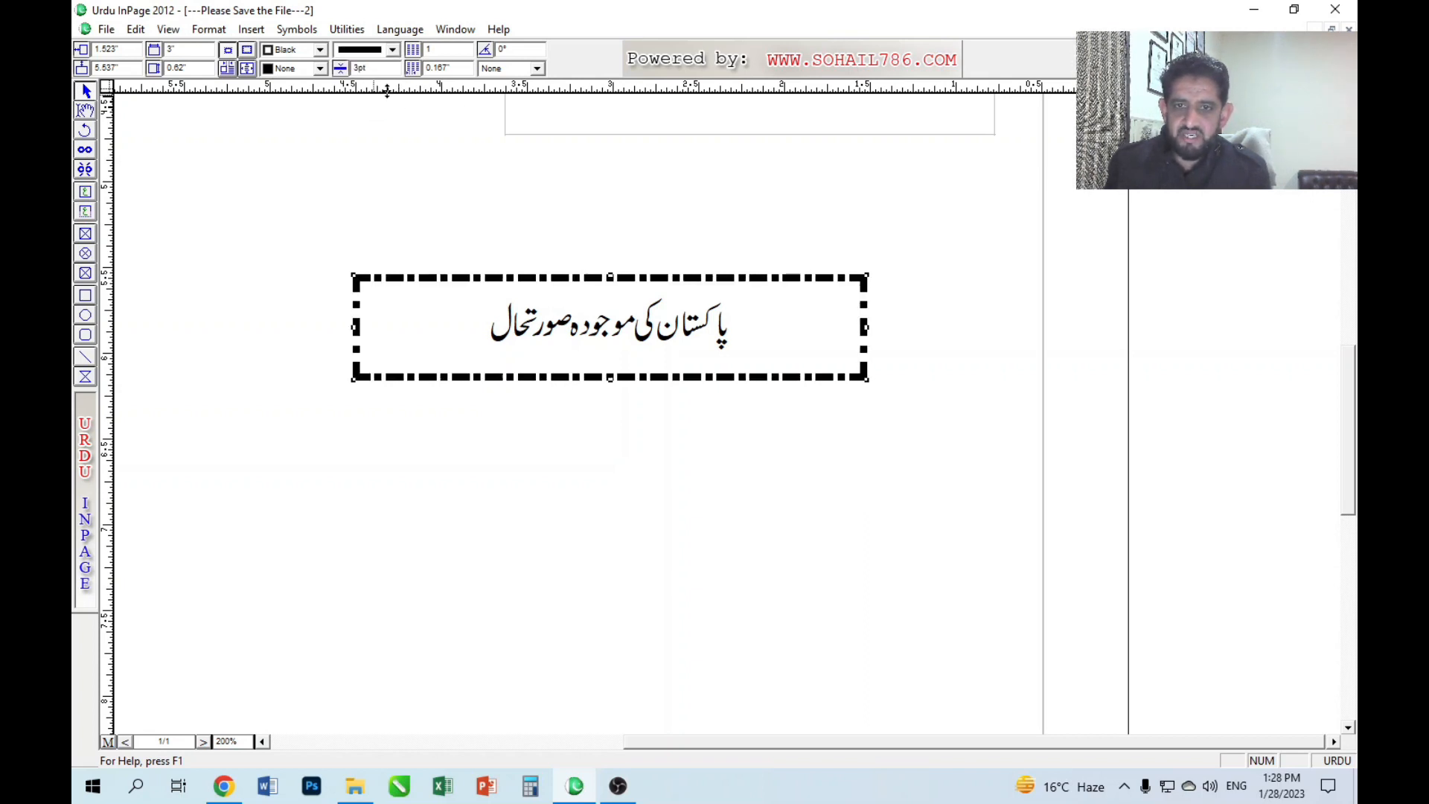
Try an 8pt border thickness on the heading's text box, then restore it to 3pt.
left_click(373, 50)
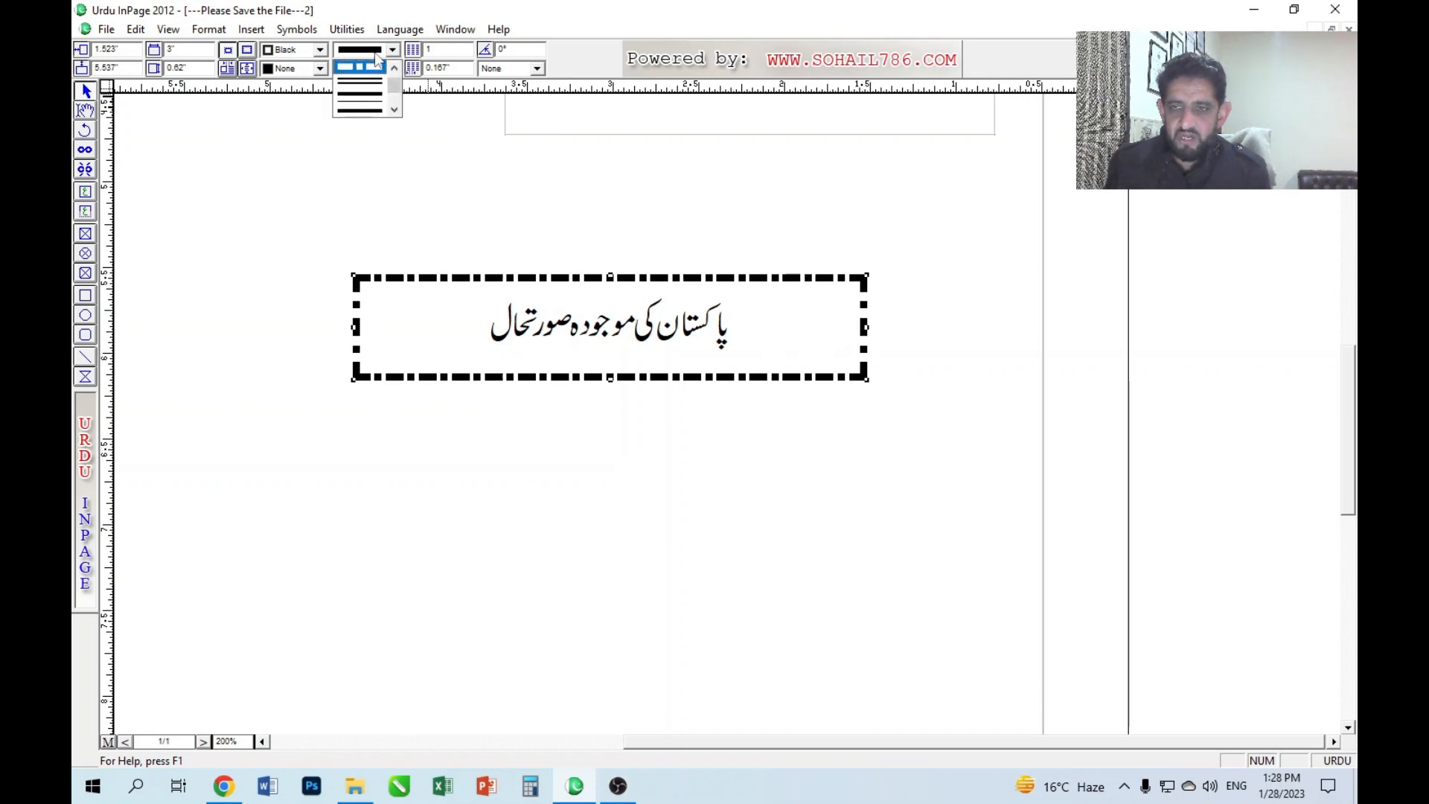
left_click(377, 63)
key("Tab")
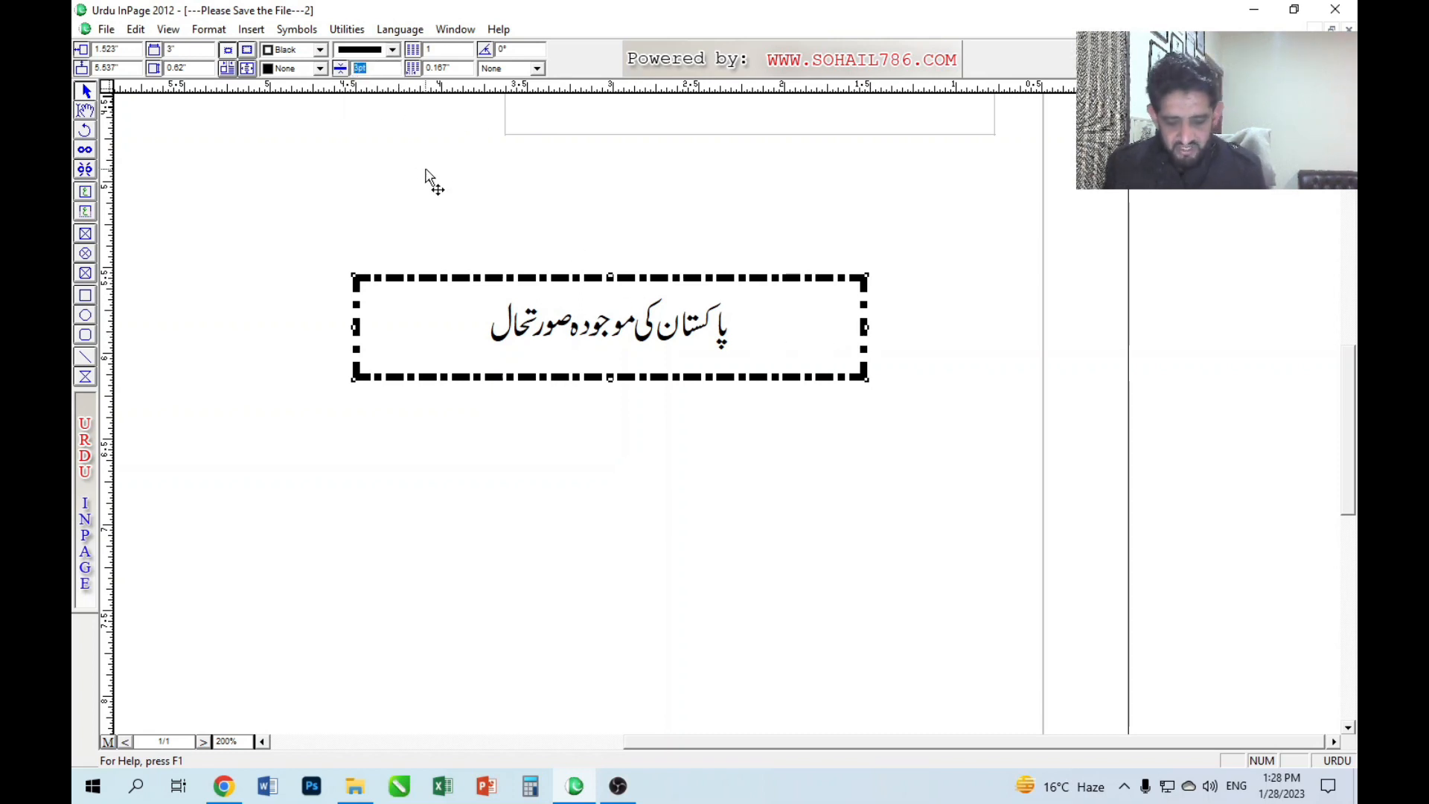
type("8")
key("Return")
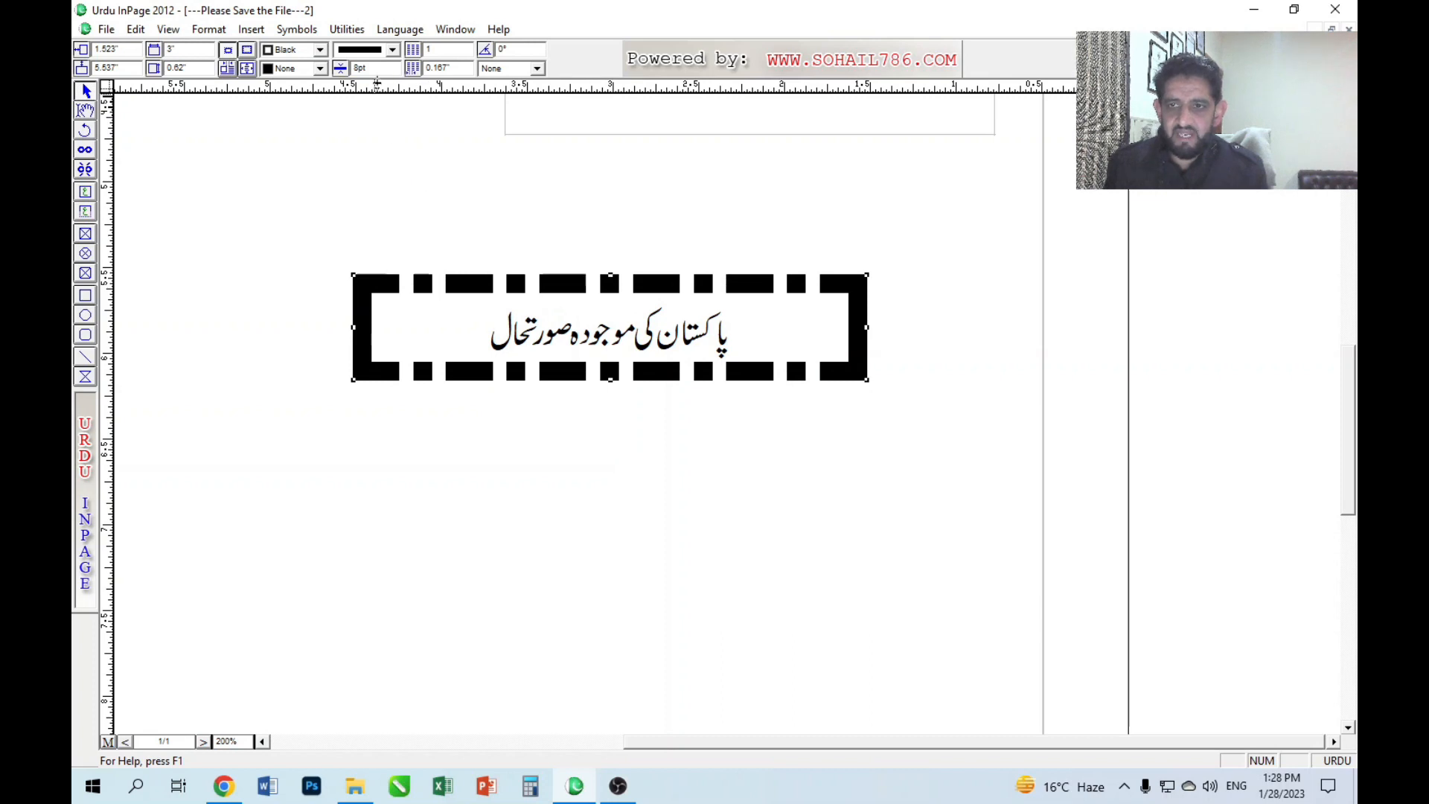
double_click(361, 69)
type("3")
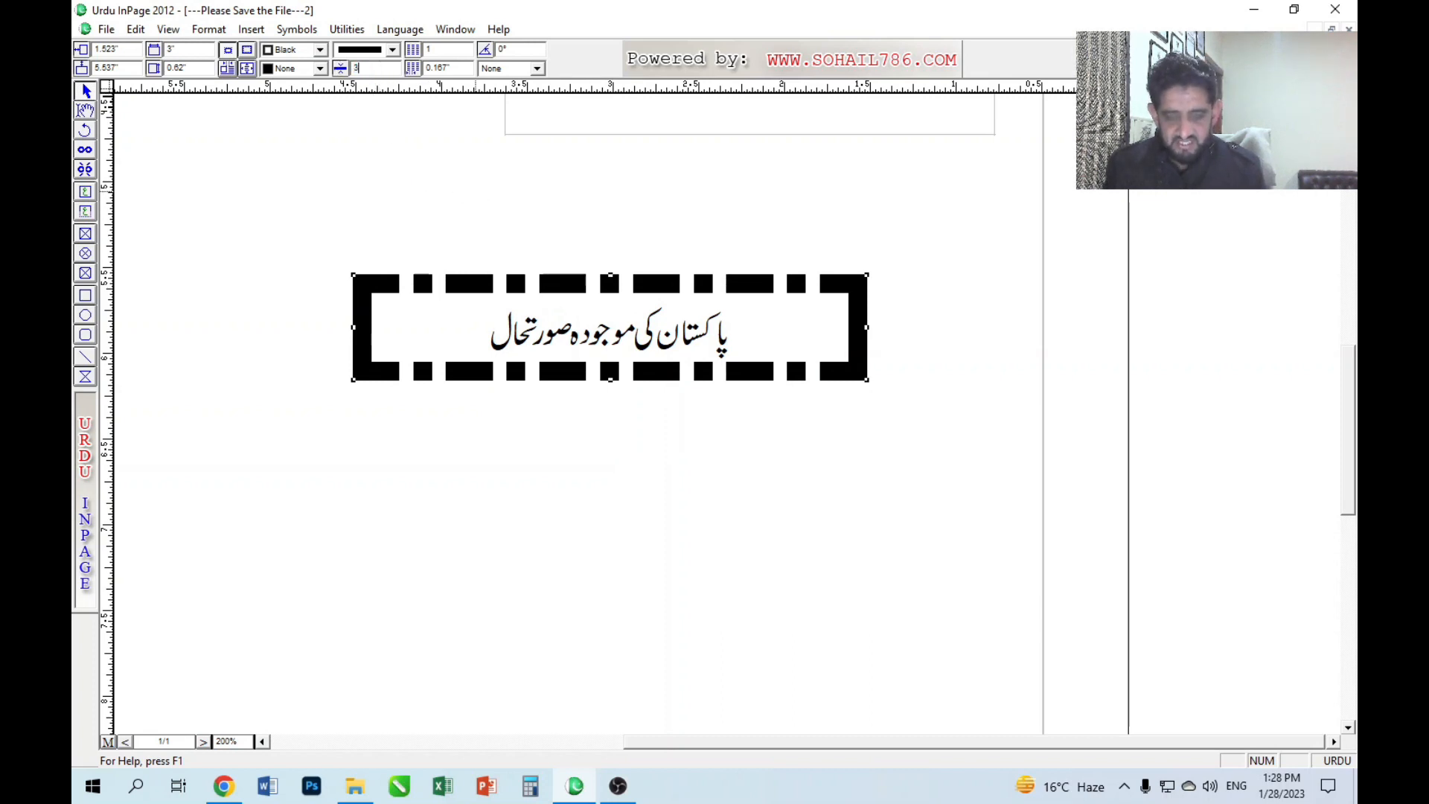
key("Return")
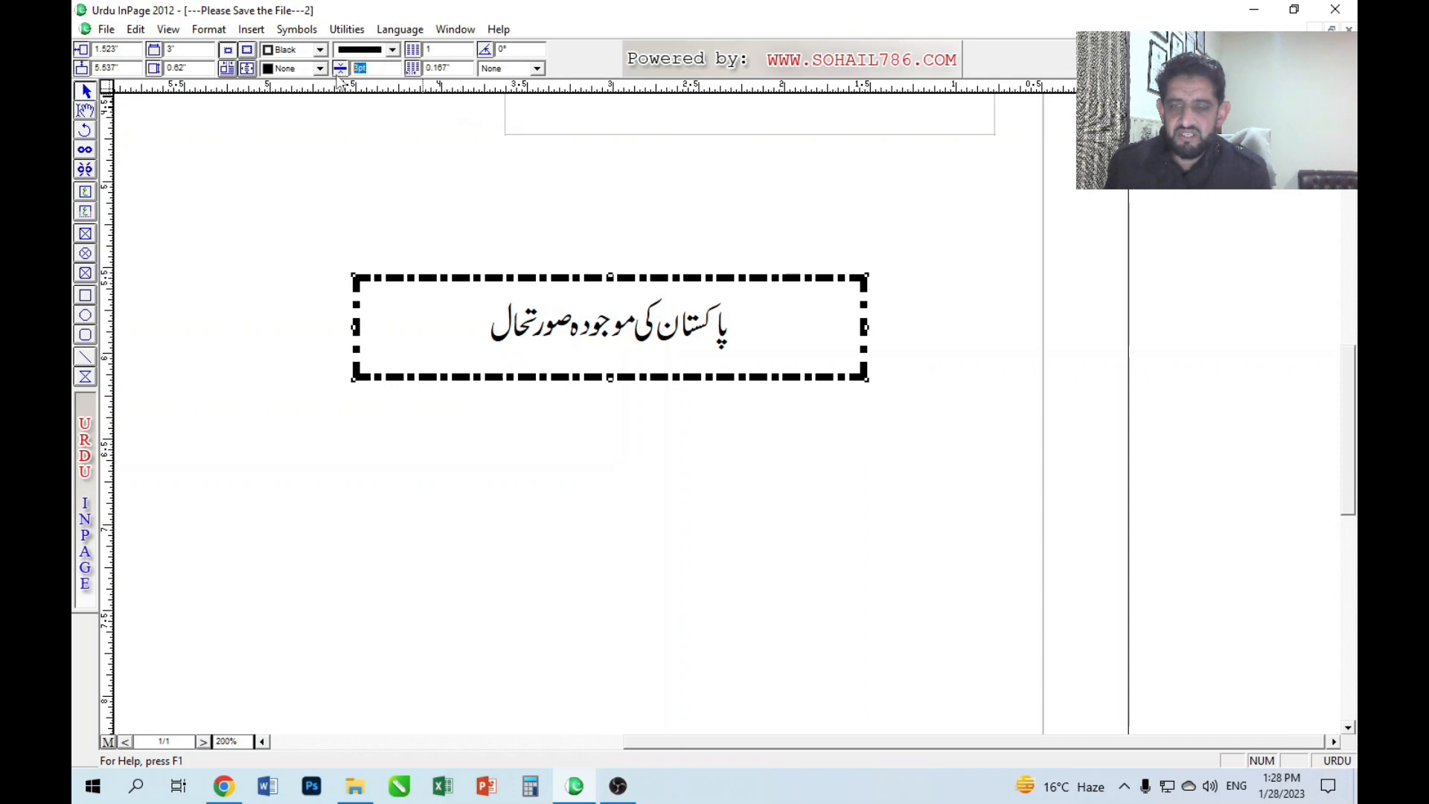
left_click(372, 57)
left_click(373, 58)
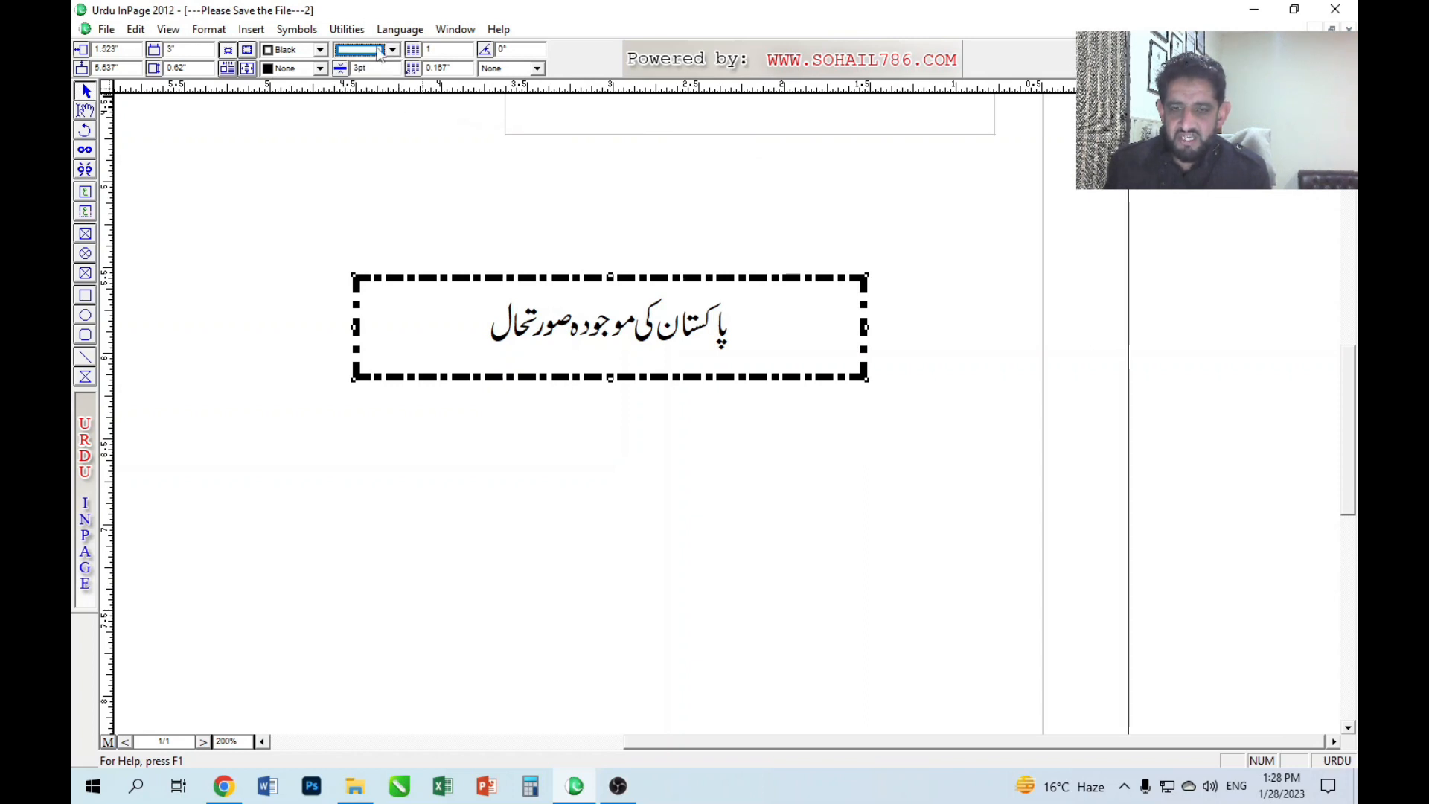
Try yellow and black fills on the heading's text box, then set the fill back to None.
left_click(301, 70)
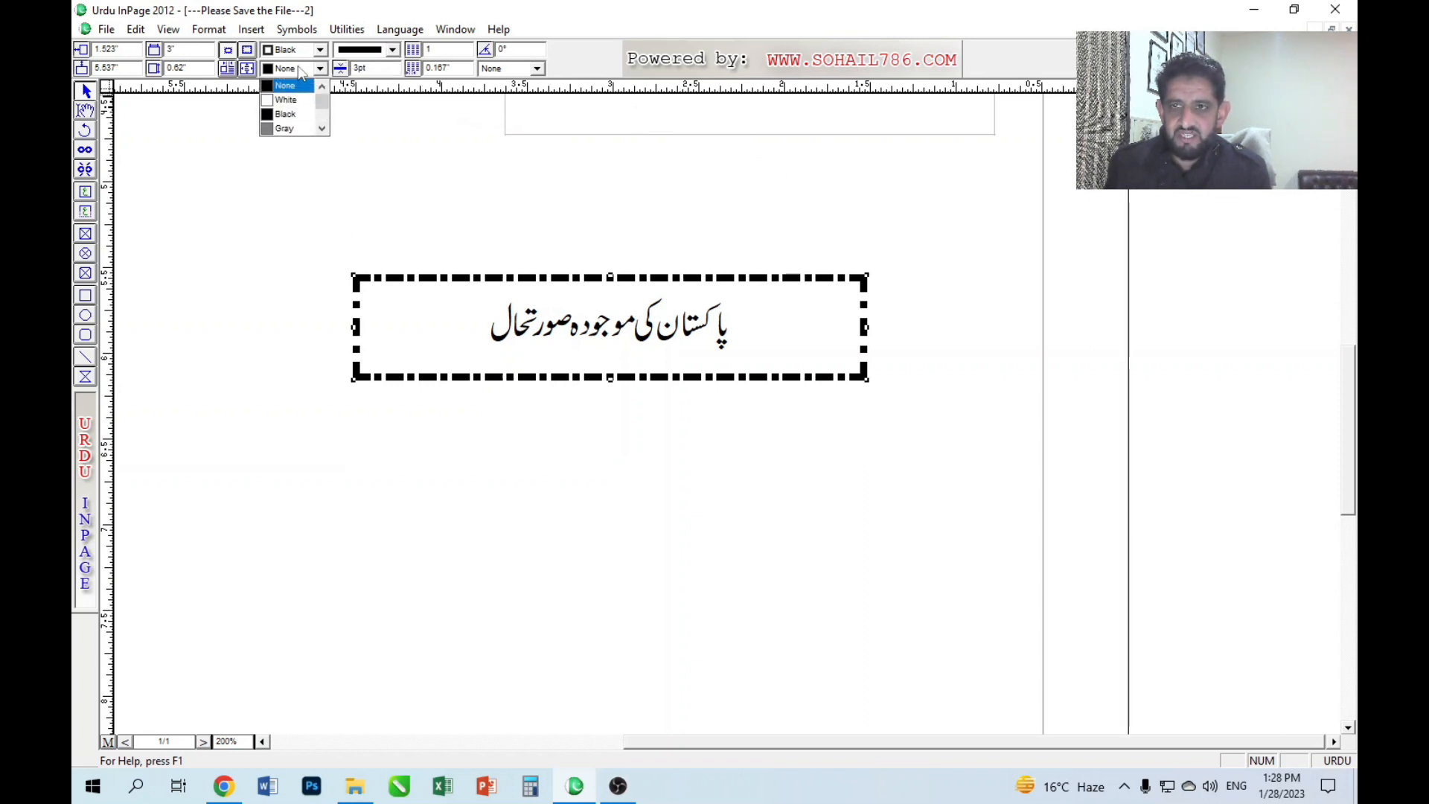
scroll(298, 104, "down", 2)
left_click(298, 123)
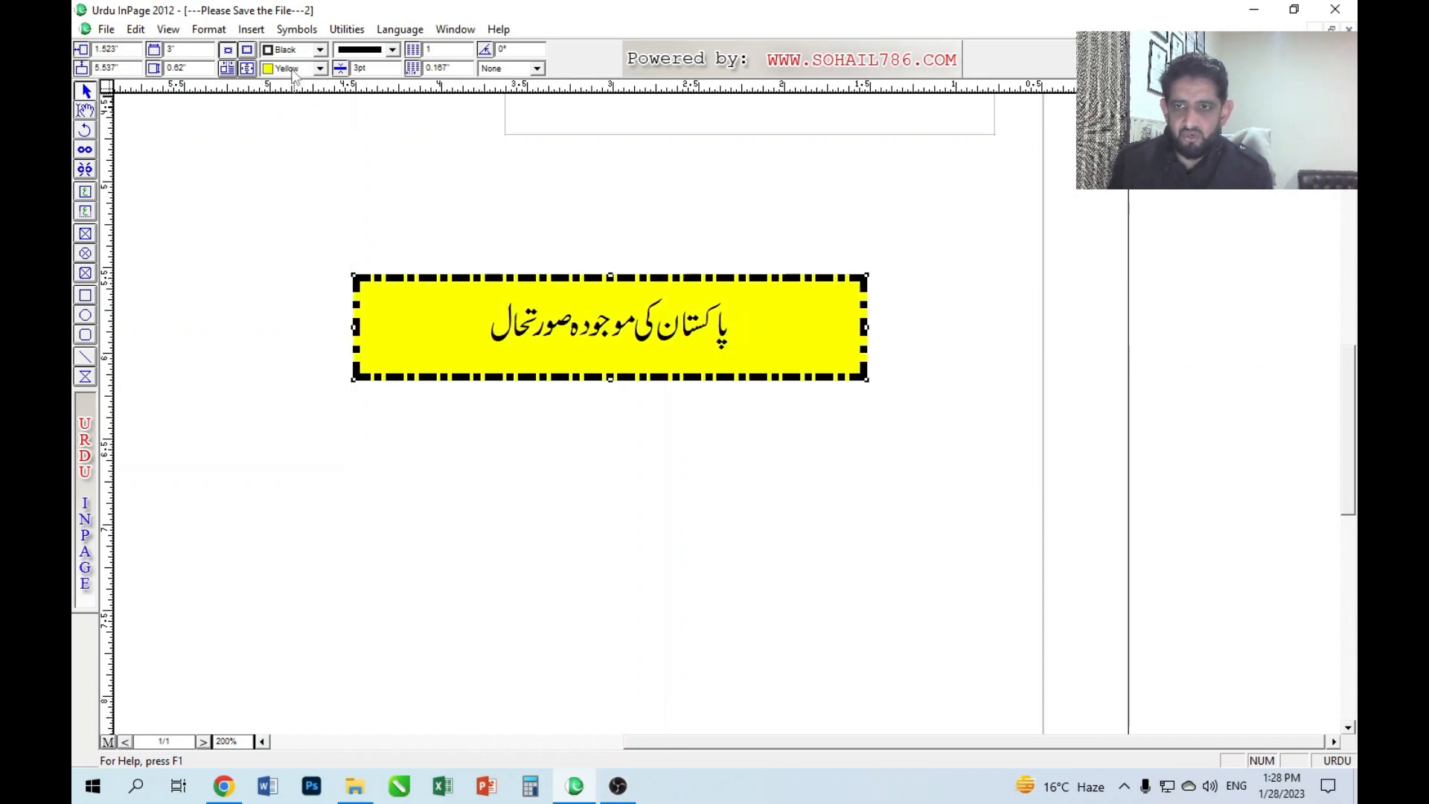
left_click(292, 71)
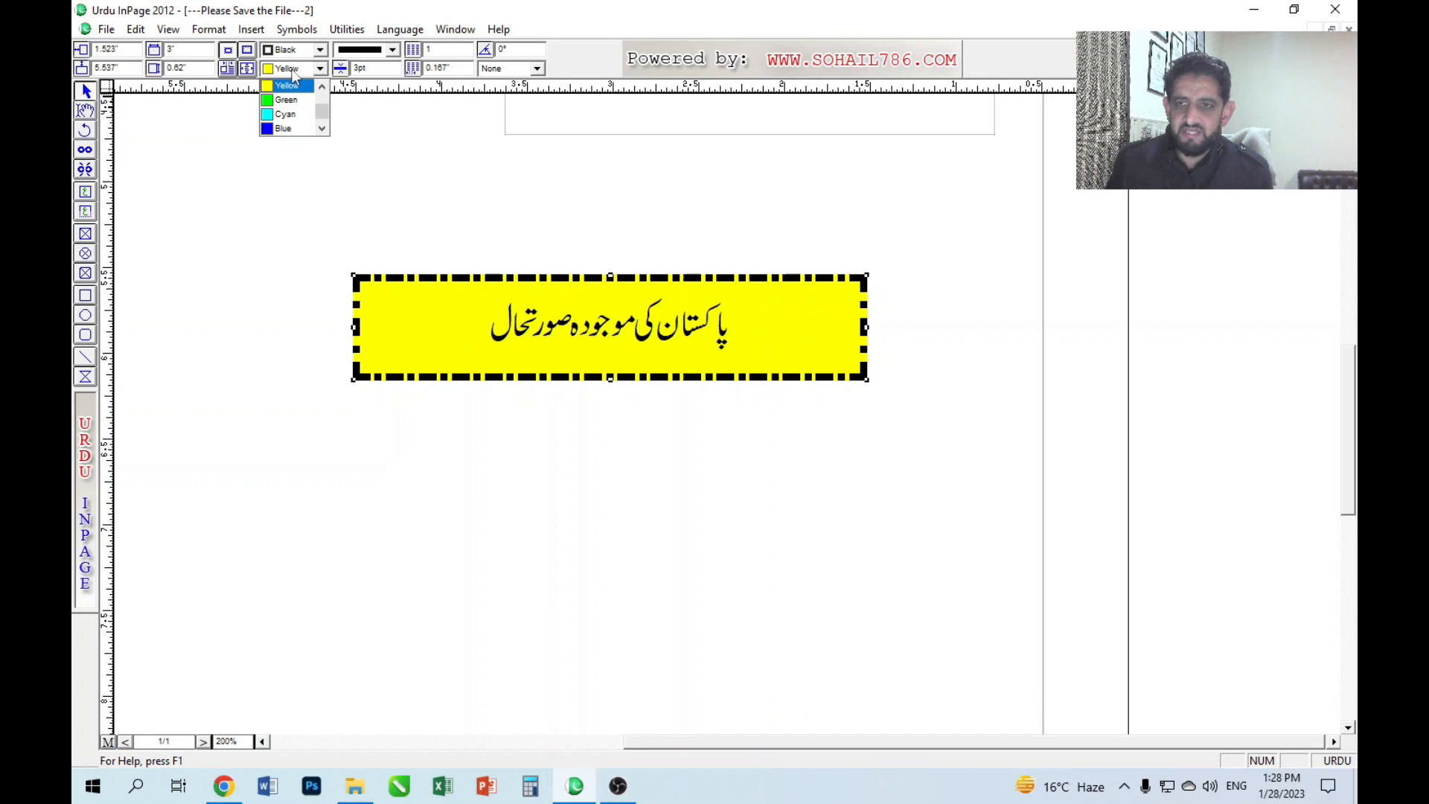
scroll(294, 75, "up", 1)
left_click(287, 85)
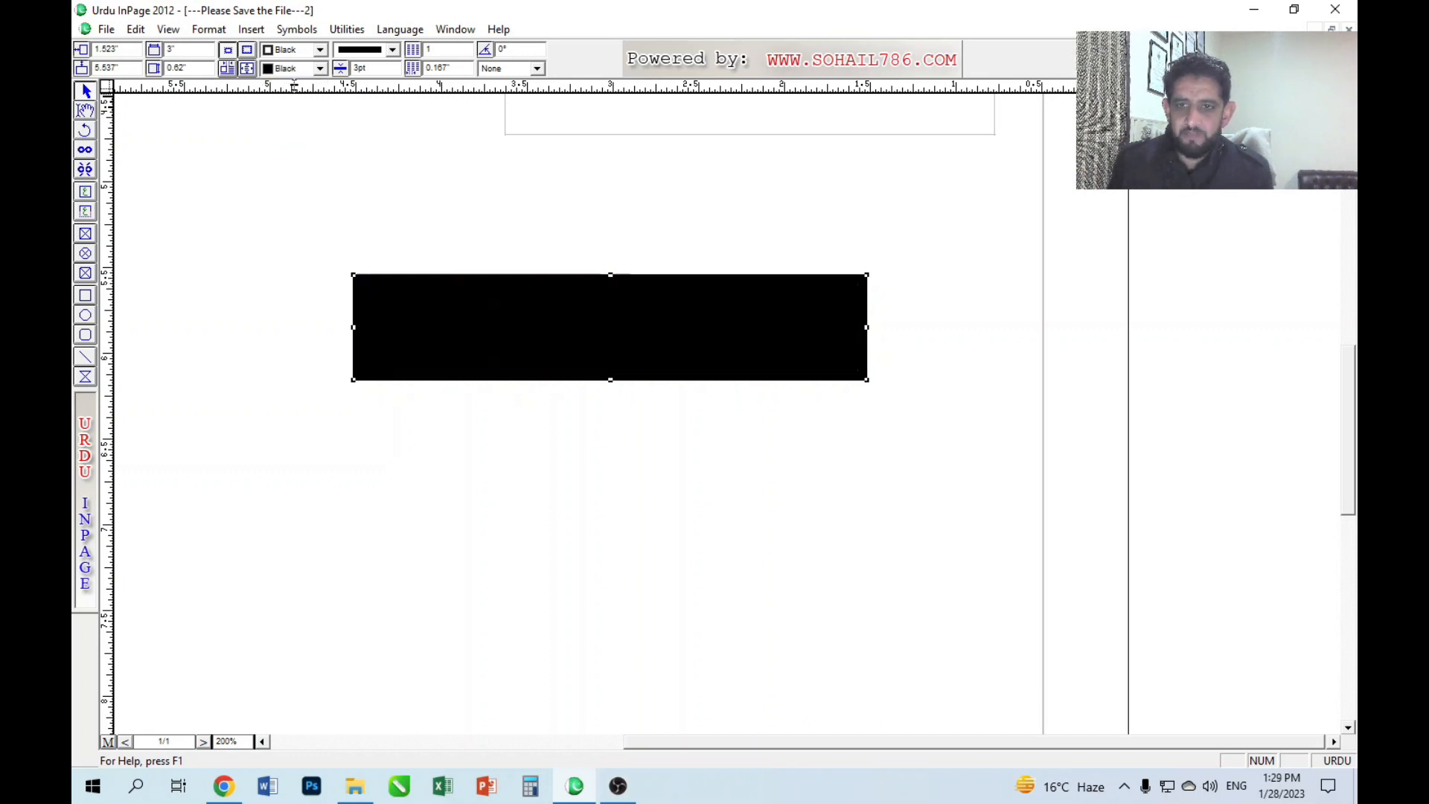
left_click(301, 71)
scroll(298, 84, "up", 1)
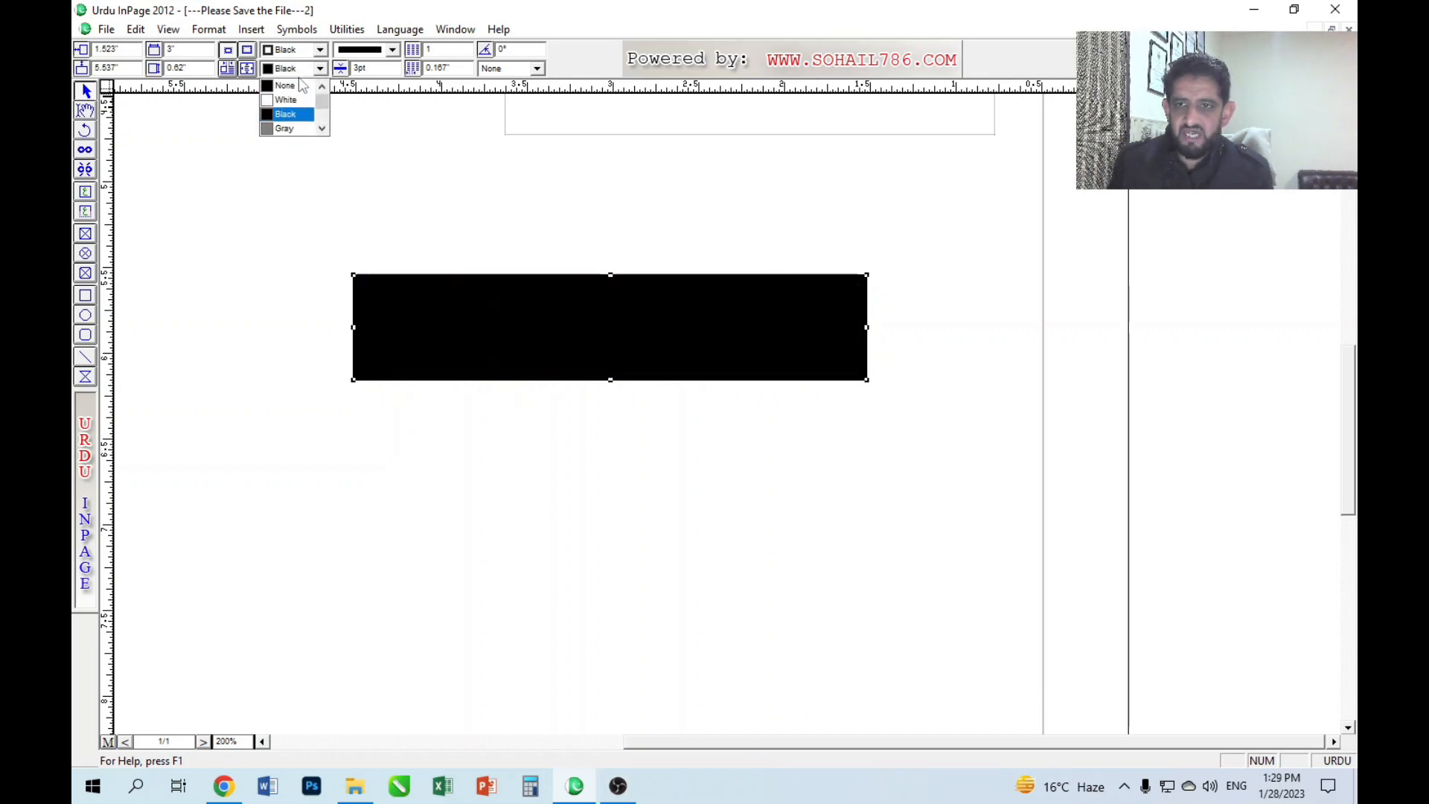
left_click(298, 85)
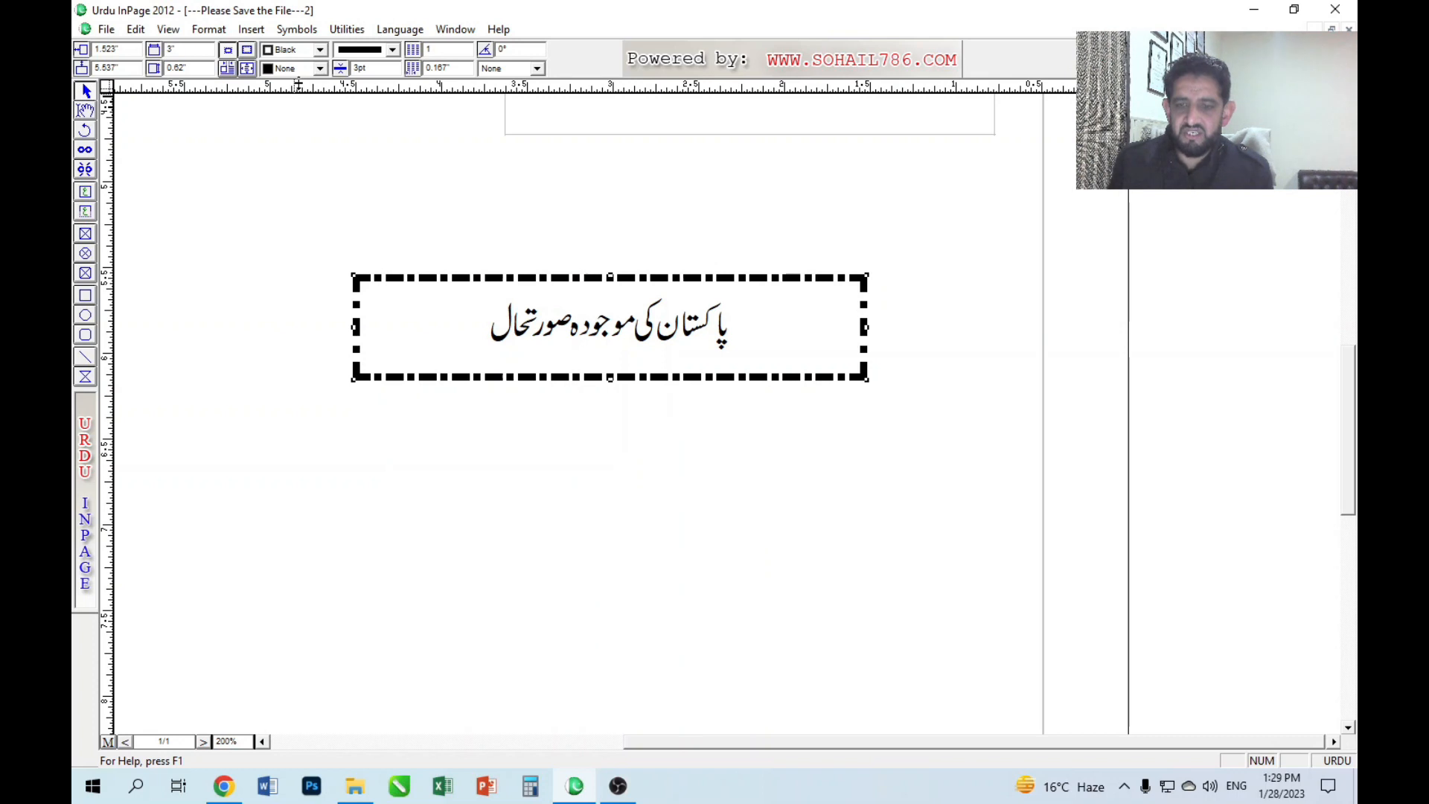
Try red, blue and magenta border colours on the heading's text box, then return the border to black.
left_click(318, 49)
left_click(291, 93)
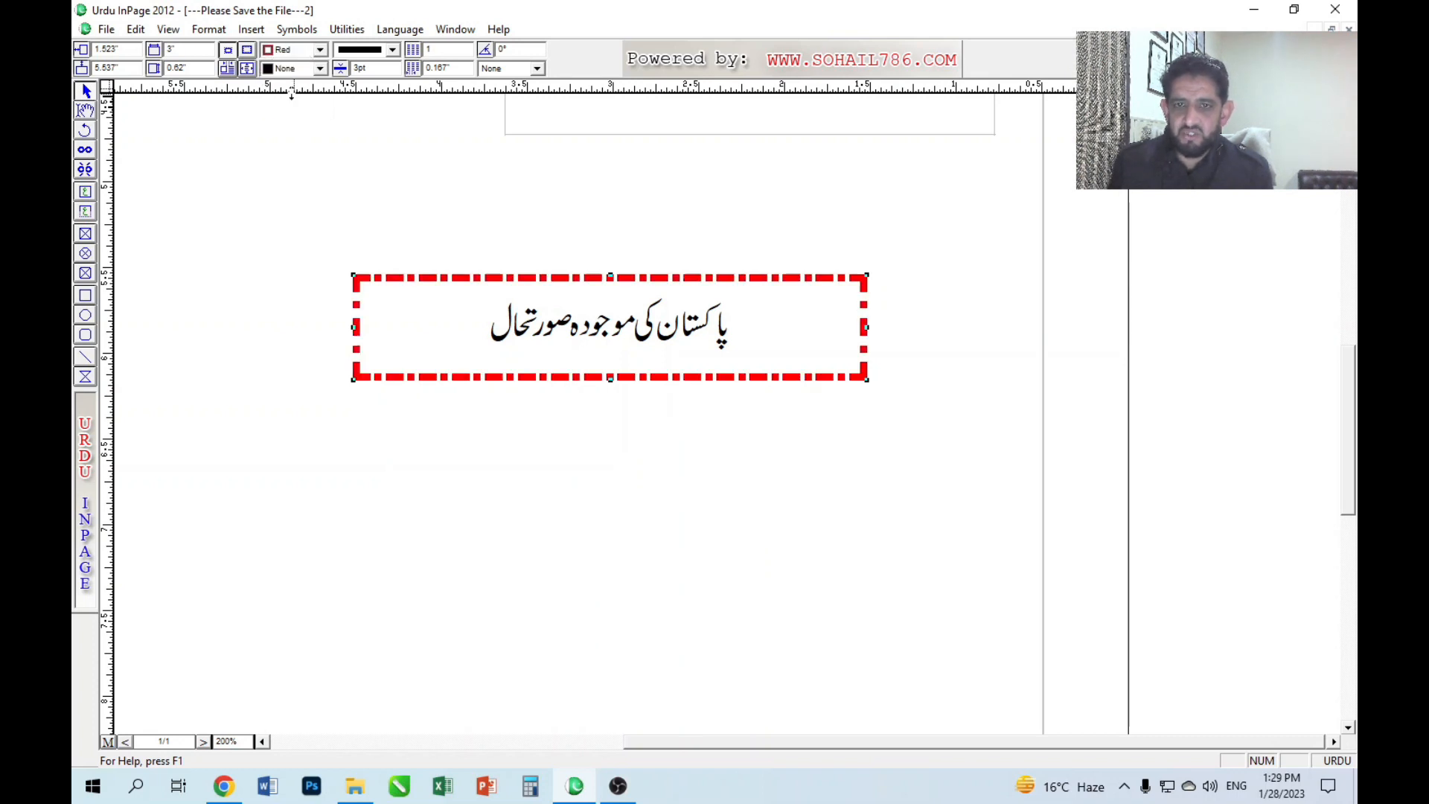
left_click(301, 50)
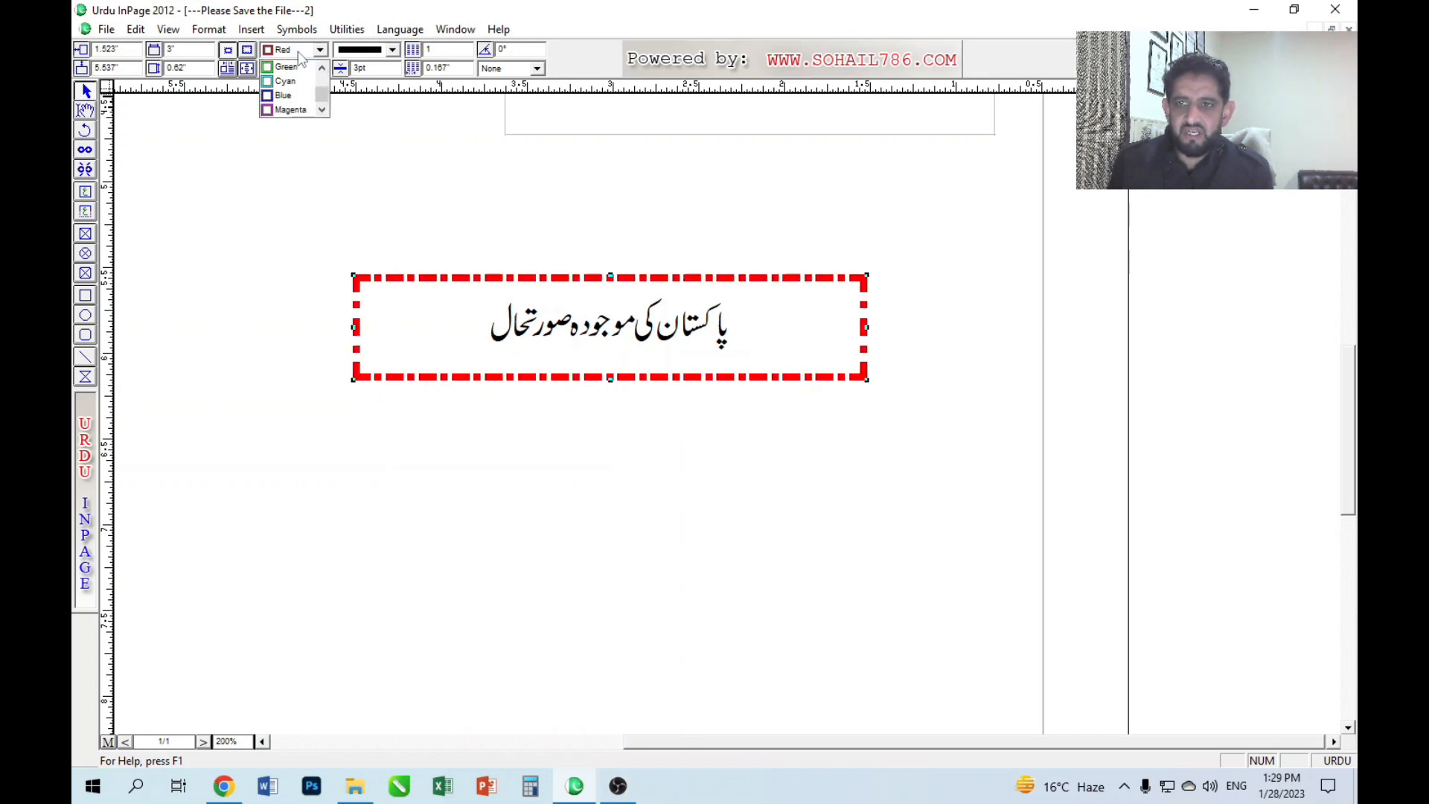
left_click(291, 93)
left_click(299, 50)
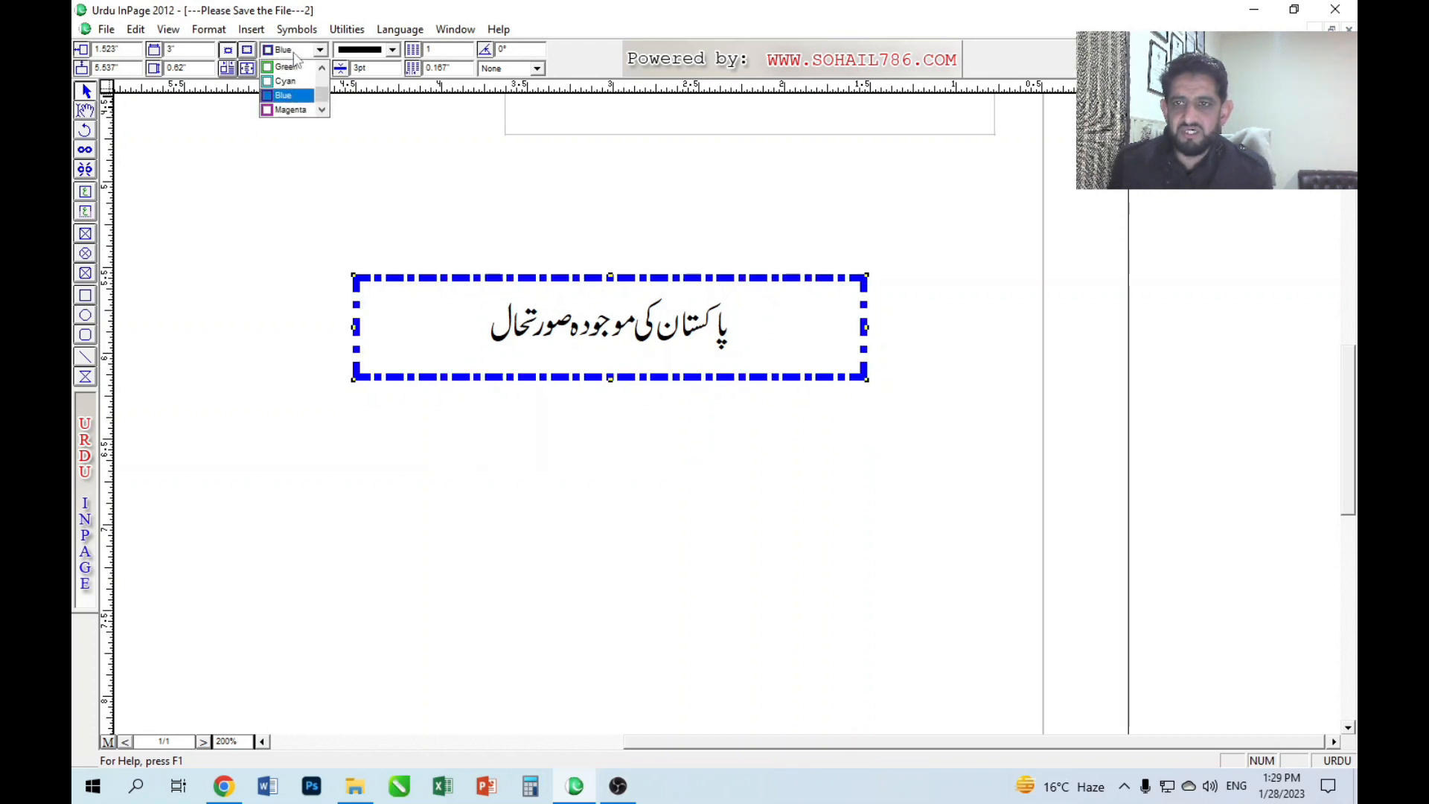
left_click(292, 119)
left_click(305, 52)
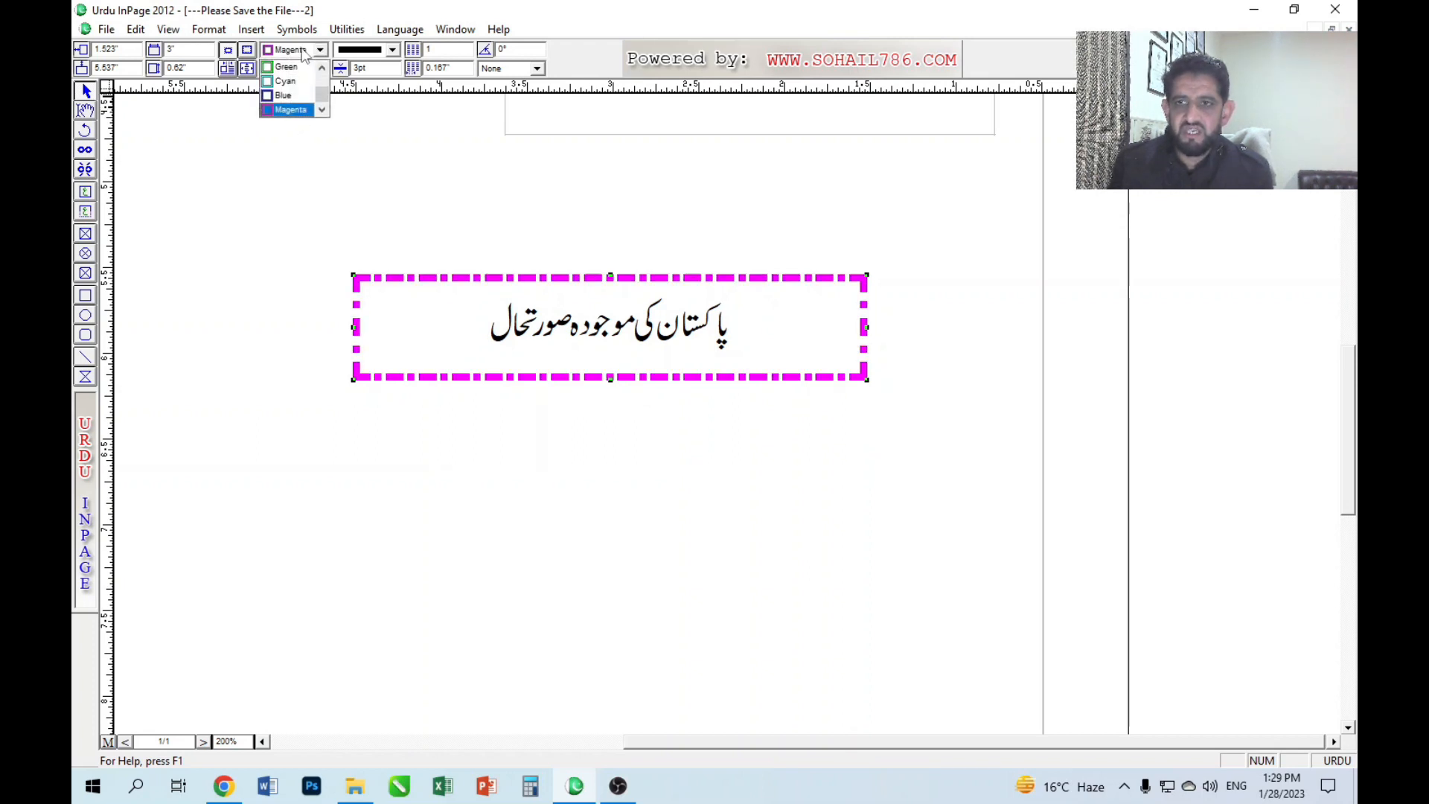
scroll(294, 89, "up", 3)
left_click(293, 84)
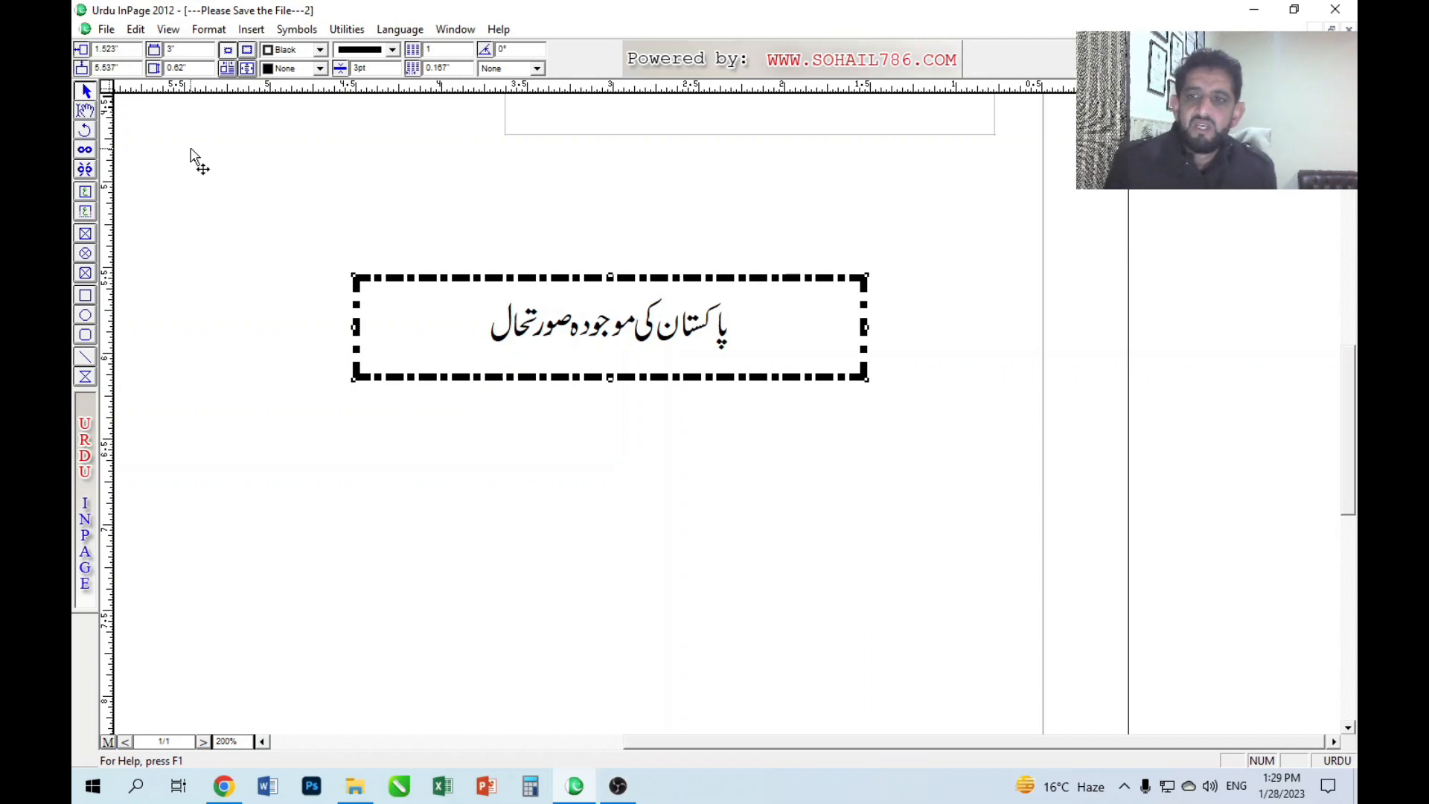
Fill the heading's text box with yellow.
left_click(299, 69)
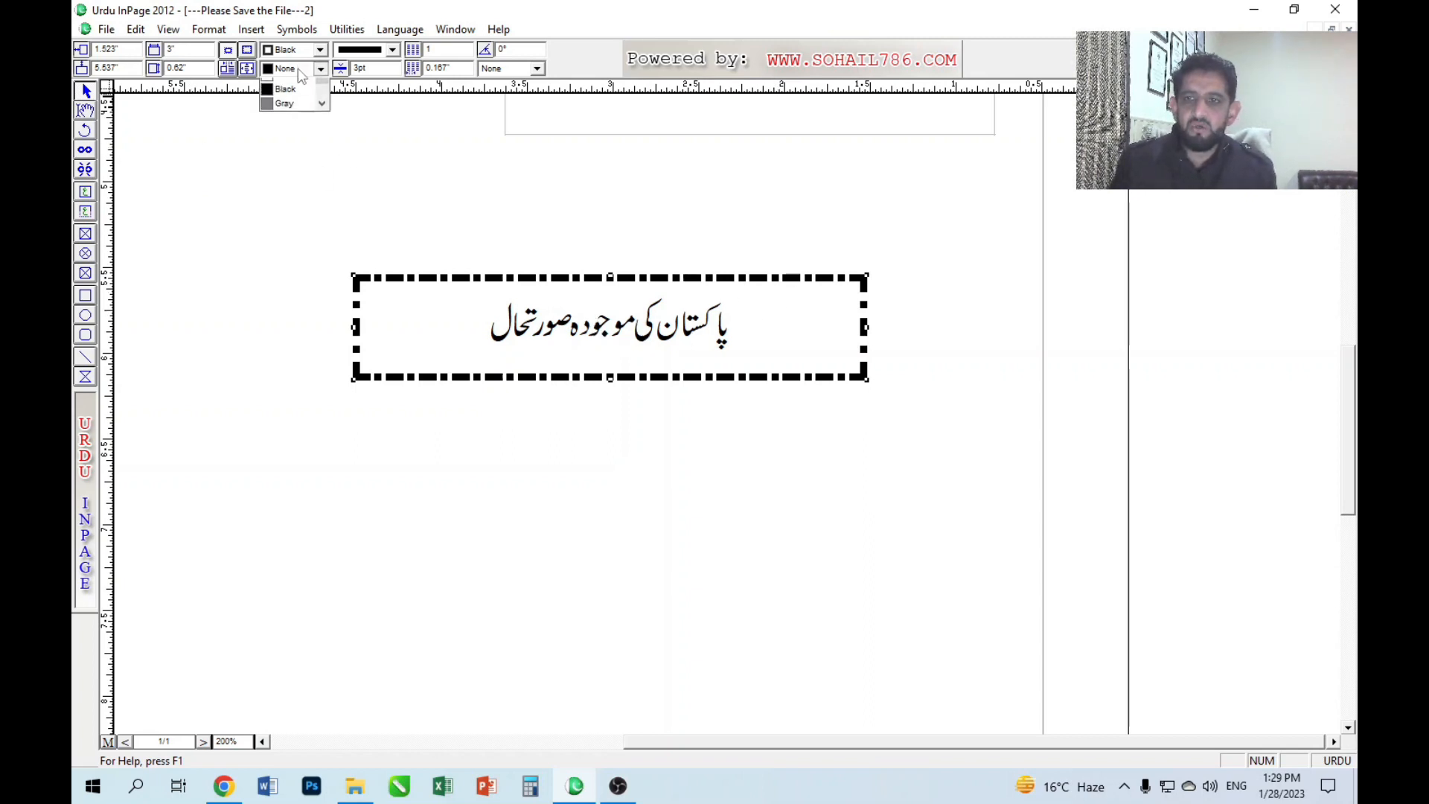
left_click(289, 118)
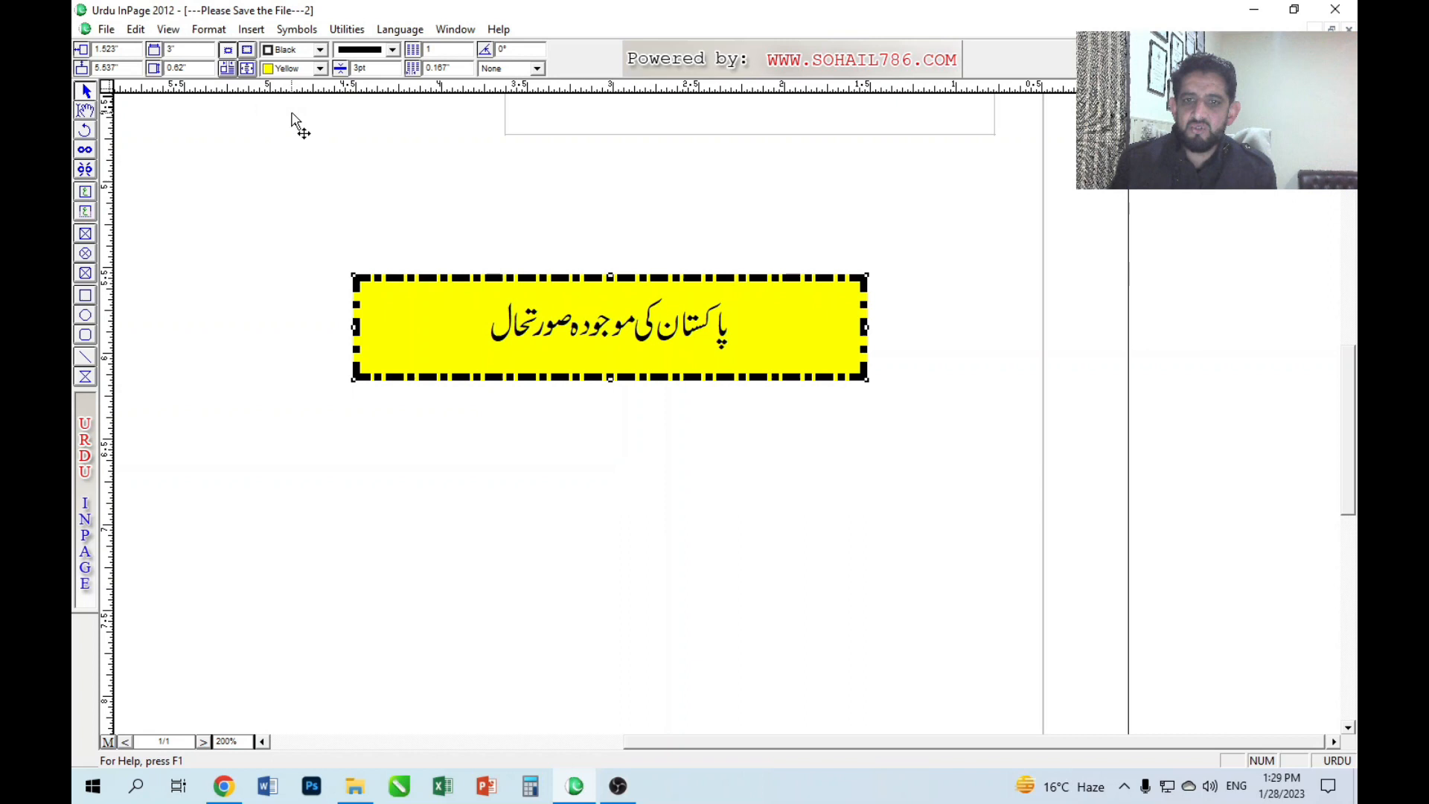
left_click(294, 67)
left_click(295, 68)
left_click(299, 52)
left_click(299, 51)
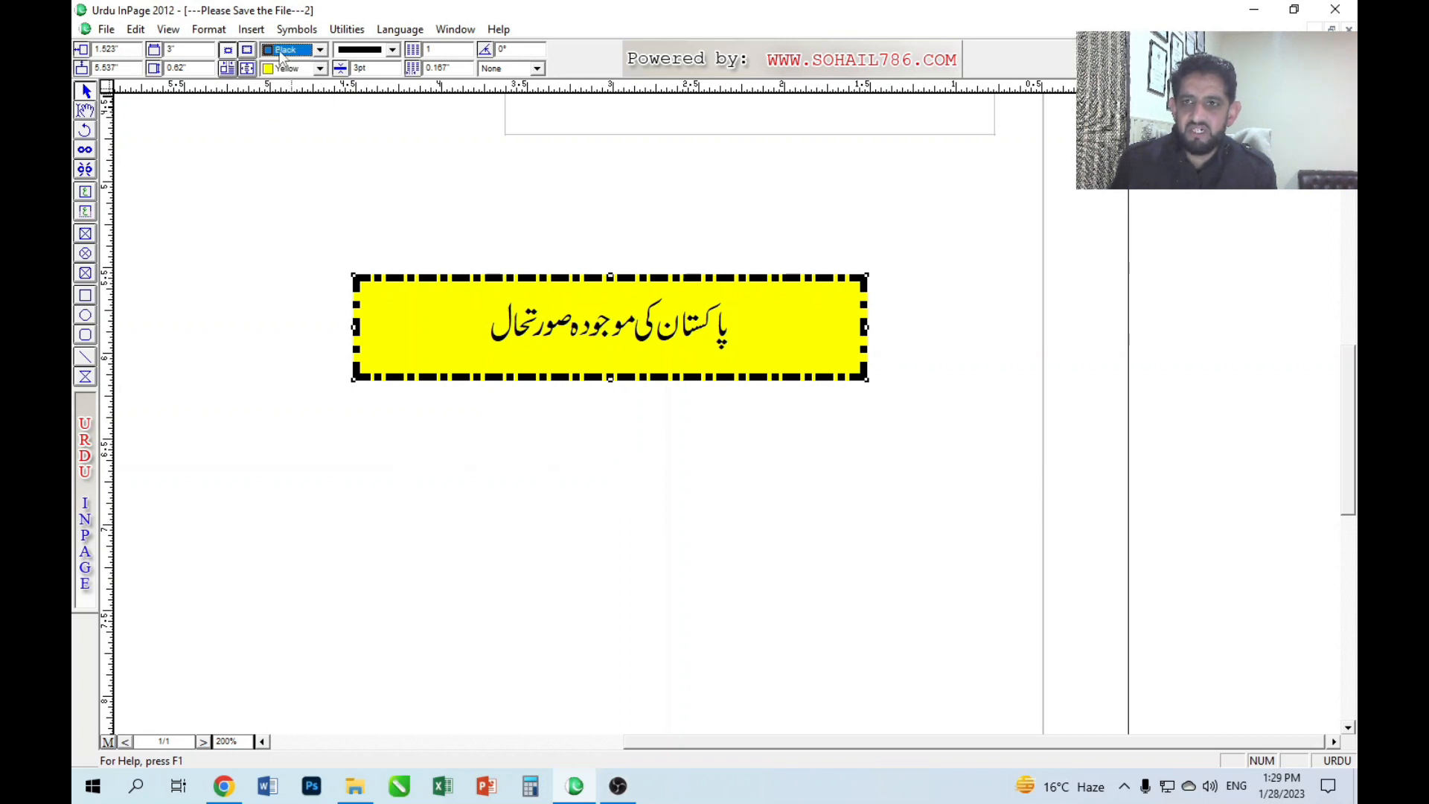
Switch the heading box's border between inside and outside placement, finishing with the border outside the frame.
left_click(248, 51)
left_click(228, 51)
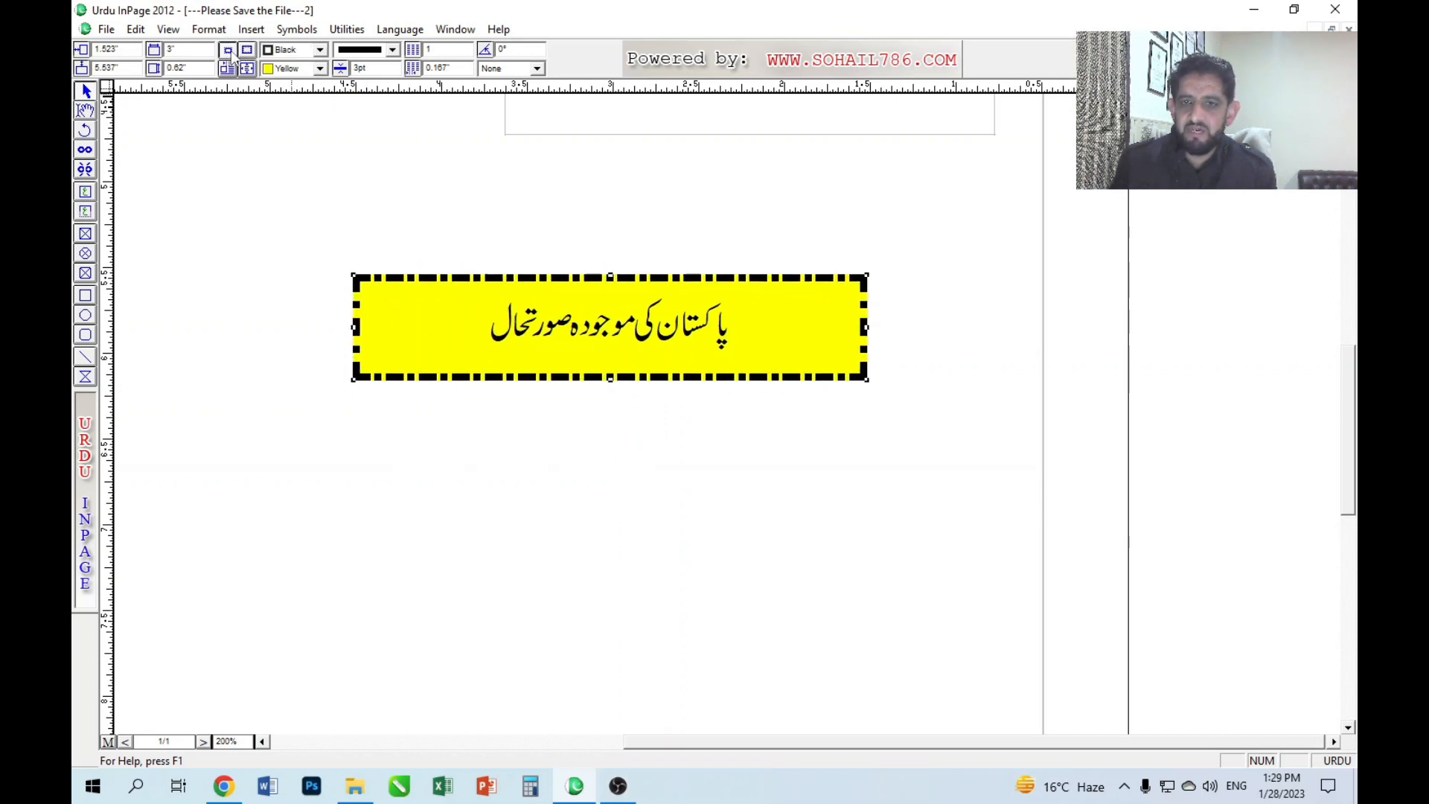
left_click(247, 51)
left_click(227, 50)
left_click(247, 50)
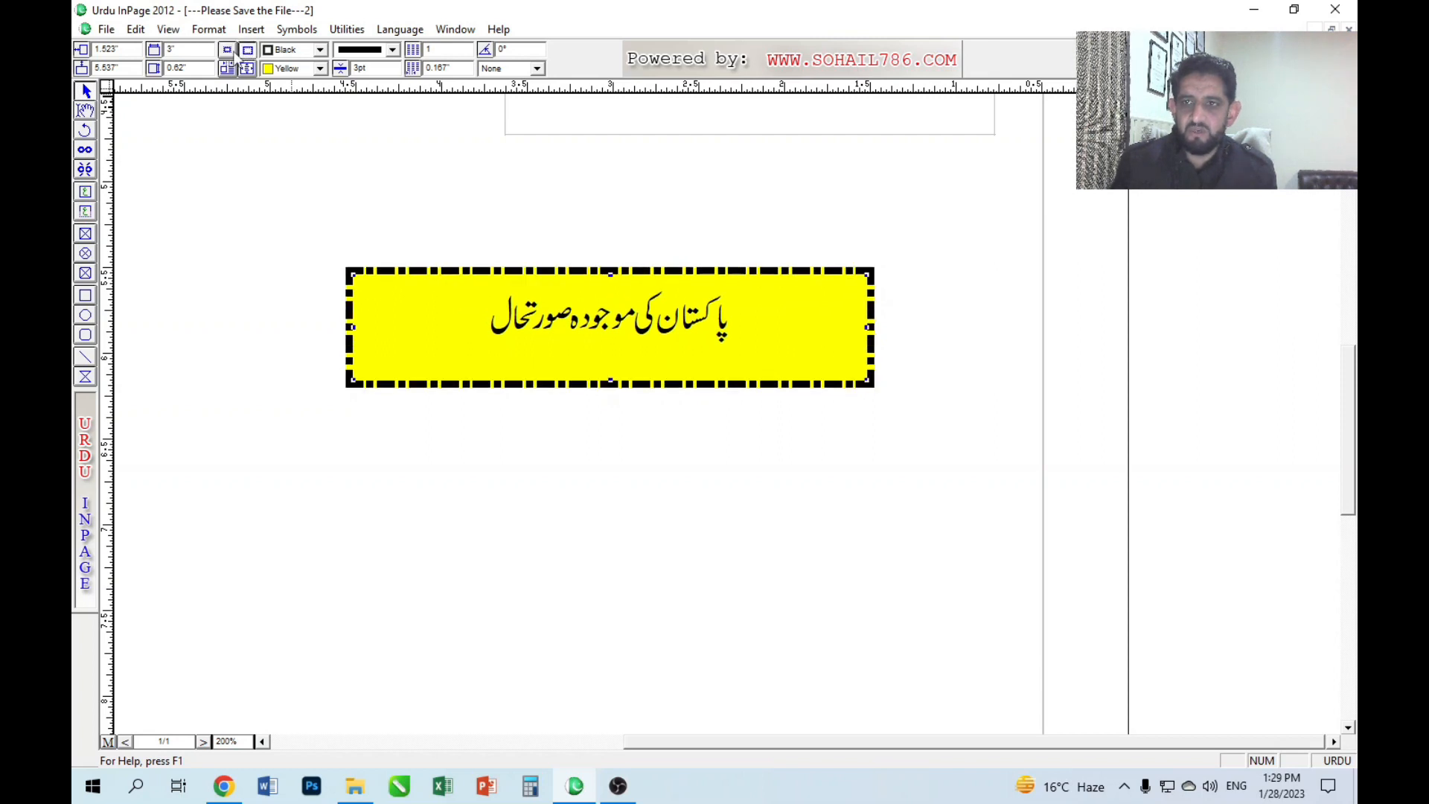
left_click(228, 51)
left_click(248, 51)
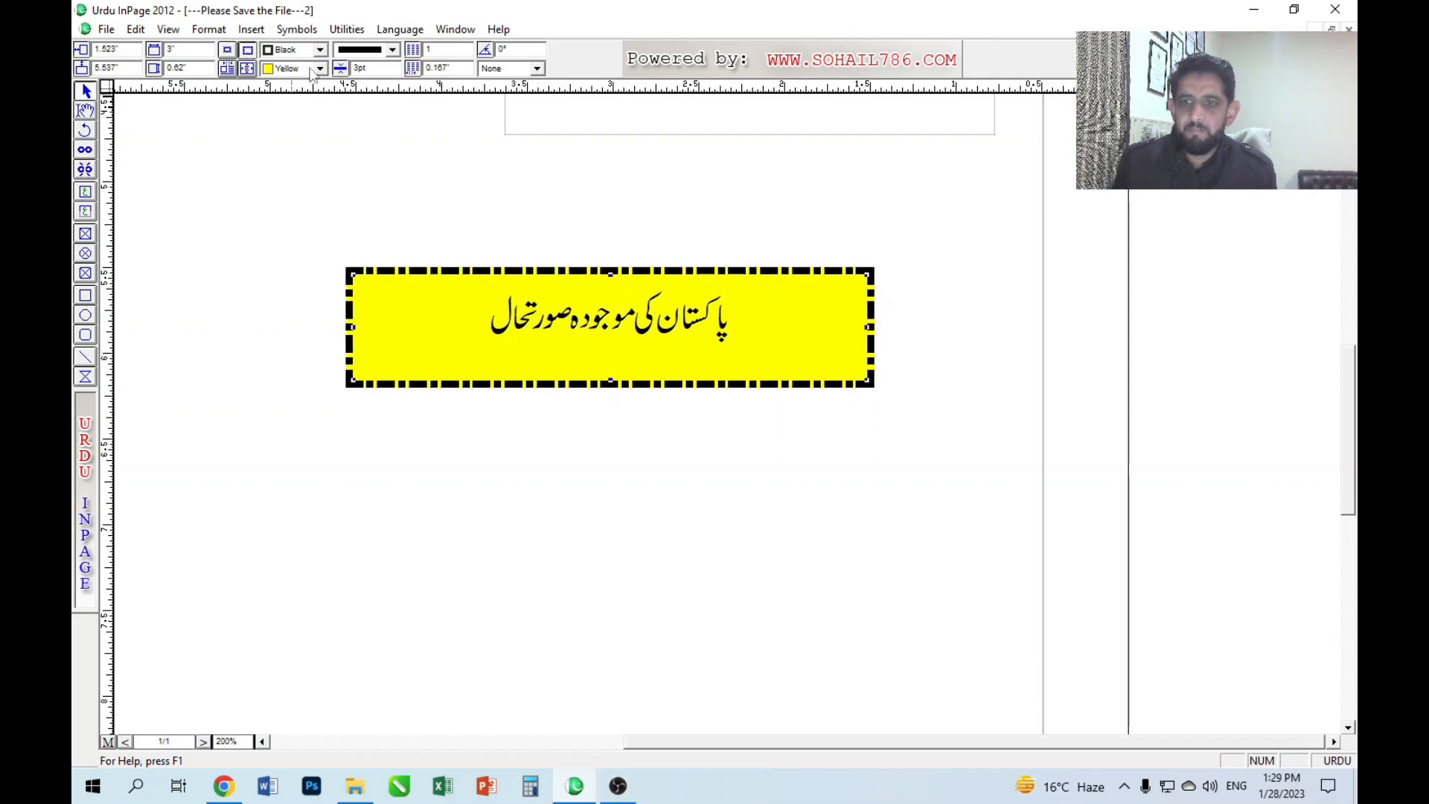
Move the heading's text box to about 1.518", 5.245" and reduce its height to about 0.542".
left_click_drag(510, 327, 481, 343)
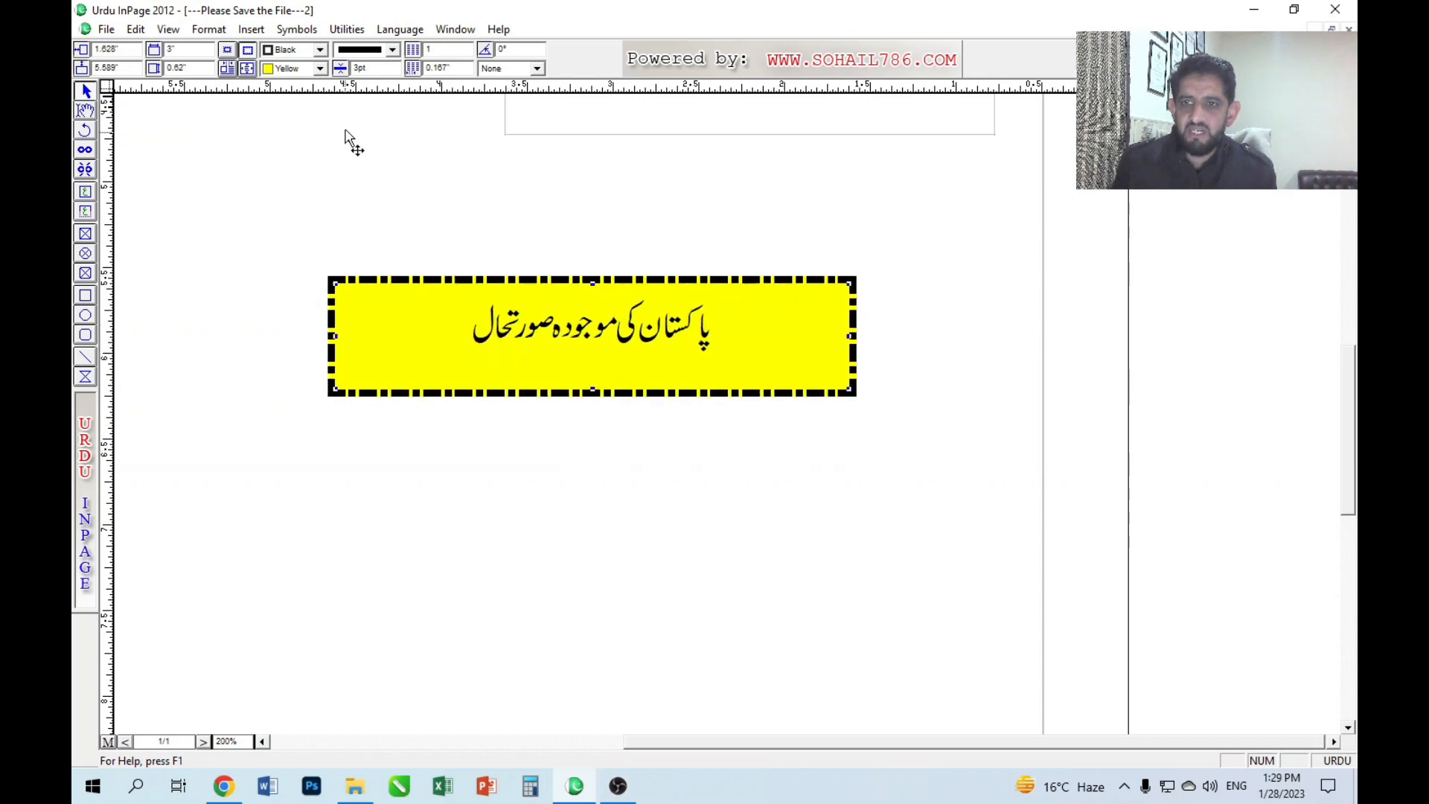
left_click(359, 51)
left_click(360, 51)
left_click(372, 68)
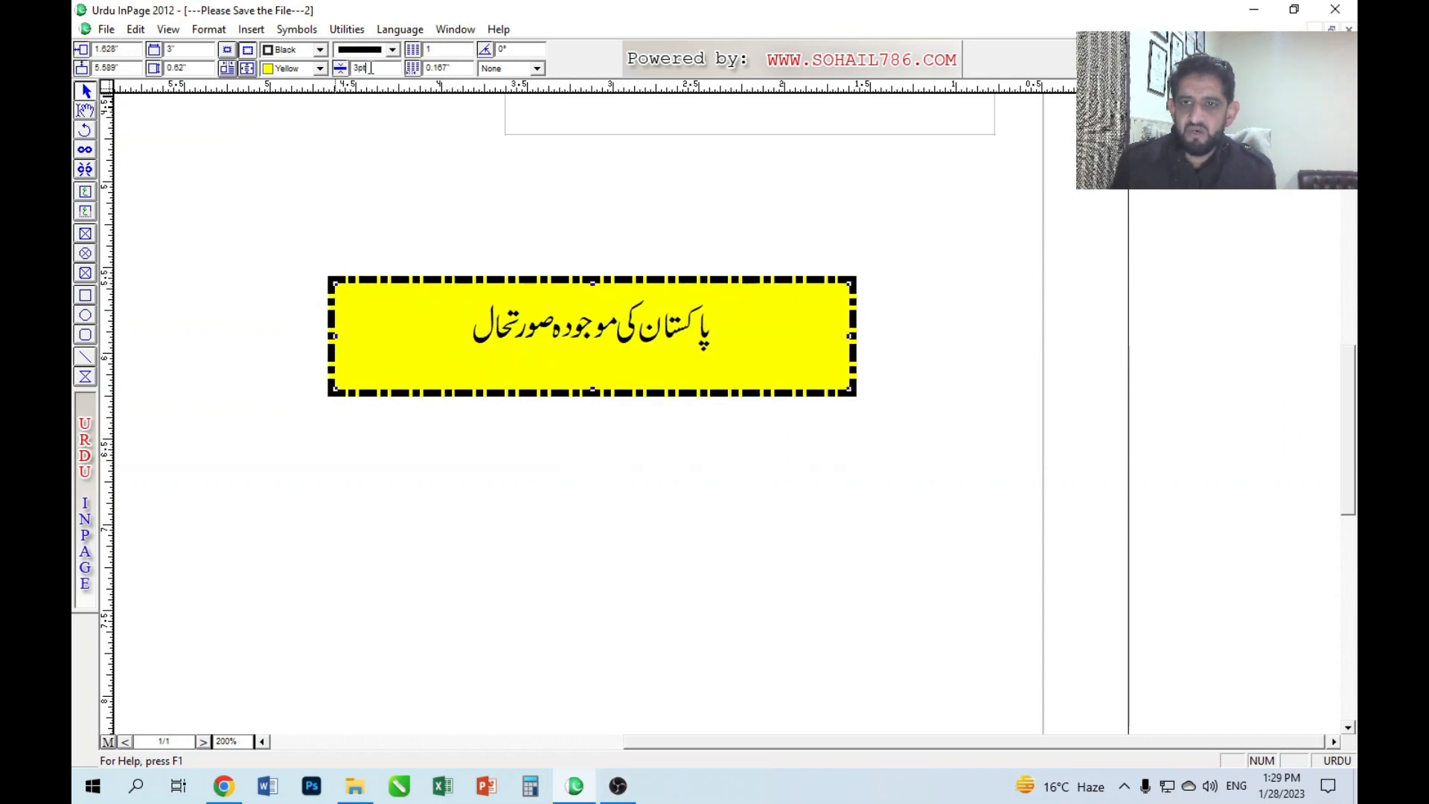
left_click_drag(579, 372, 604, 311)
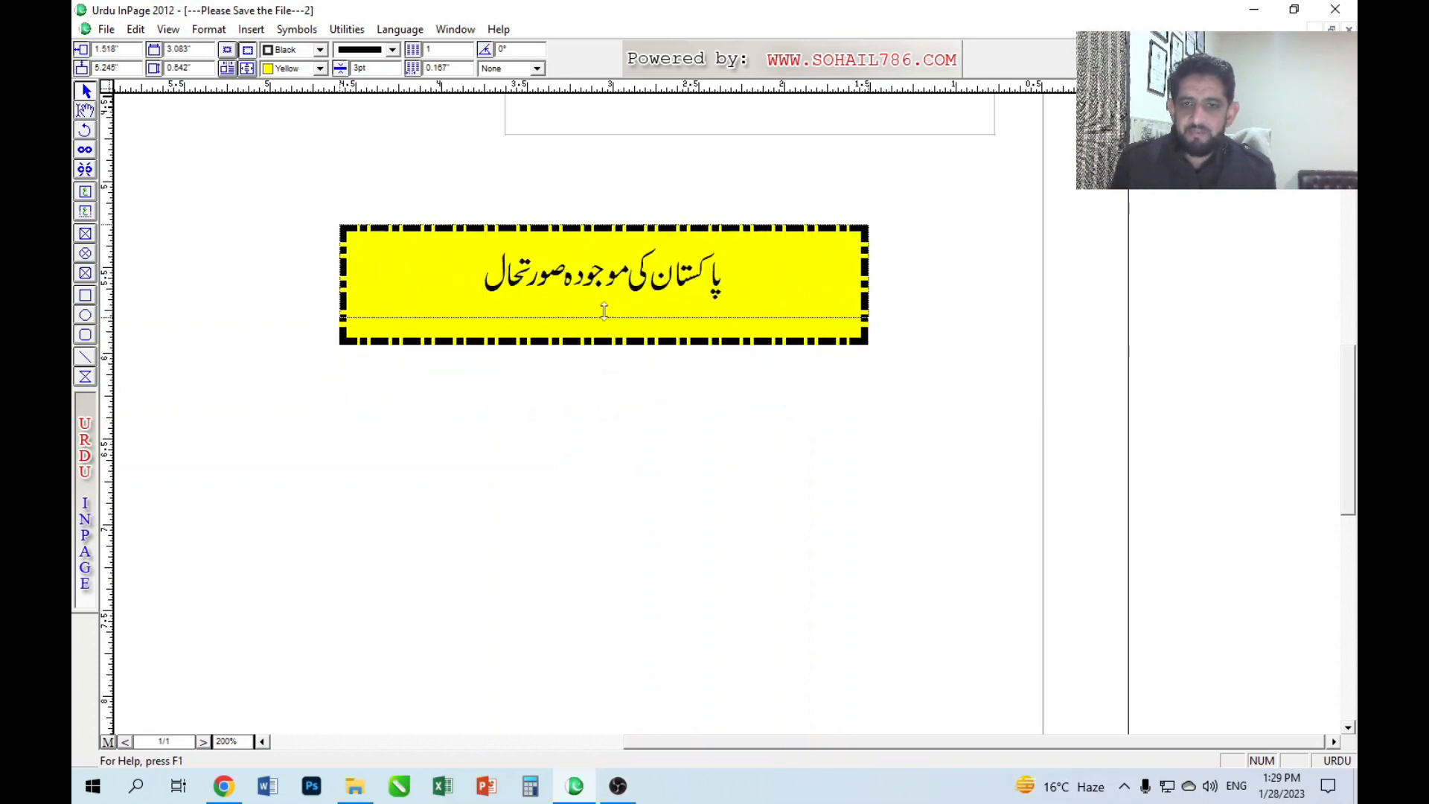
Draw a text box about 3.068" wide and 1.625" high directly below the heading box and divide it into 2 columns.
left_click(88, 192)
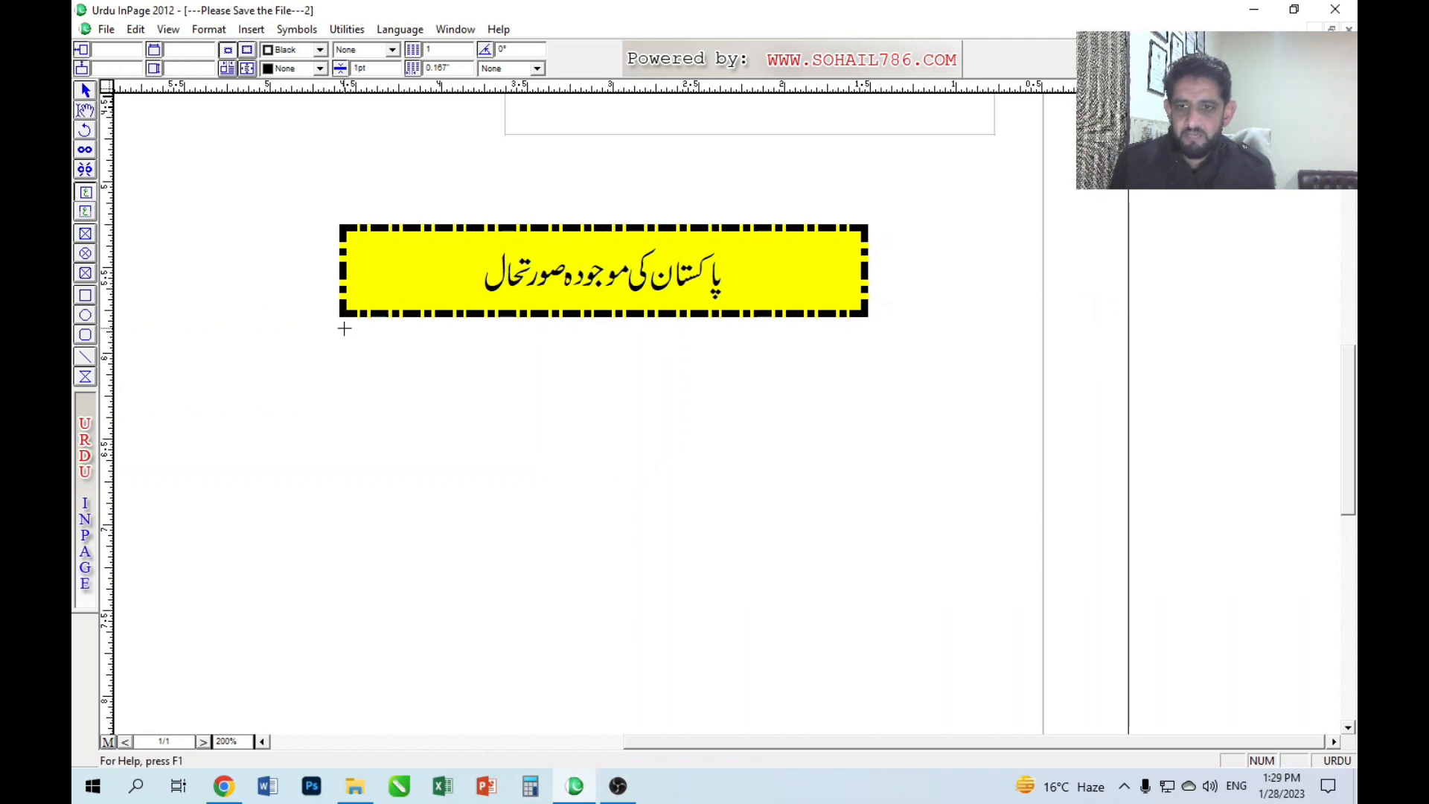
mouse_move(339, 324)
left_mouse_down()
mouse_move(779, 577)
mouse_move(867, 604)
left_mouse_up()
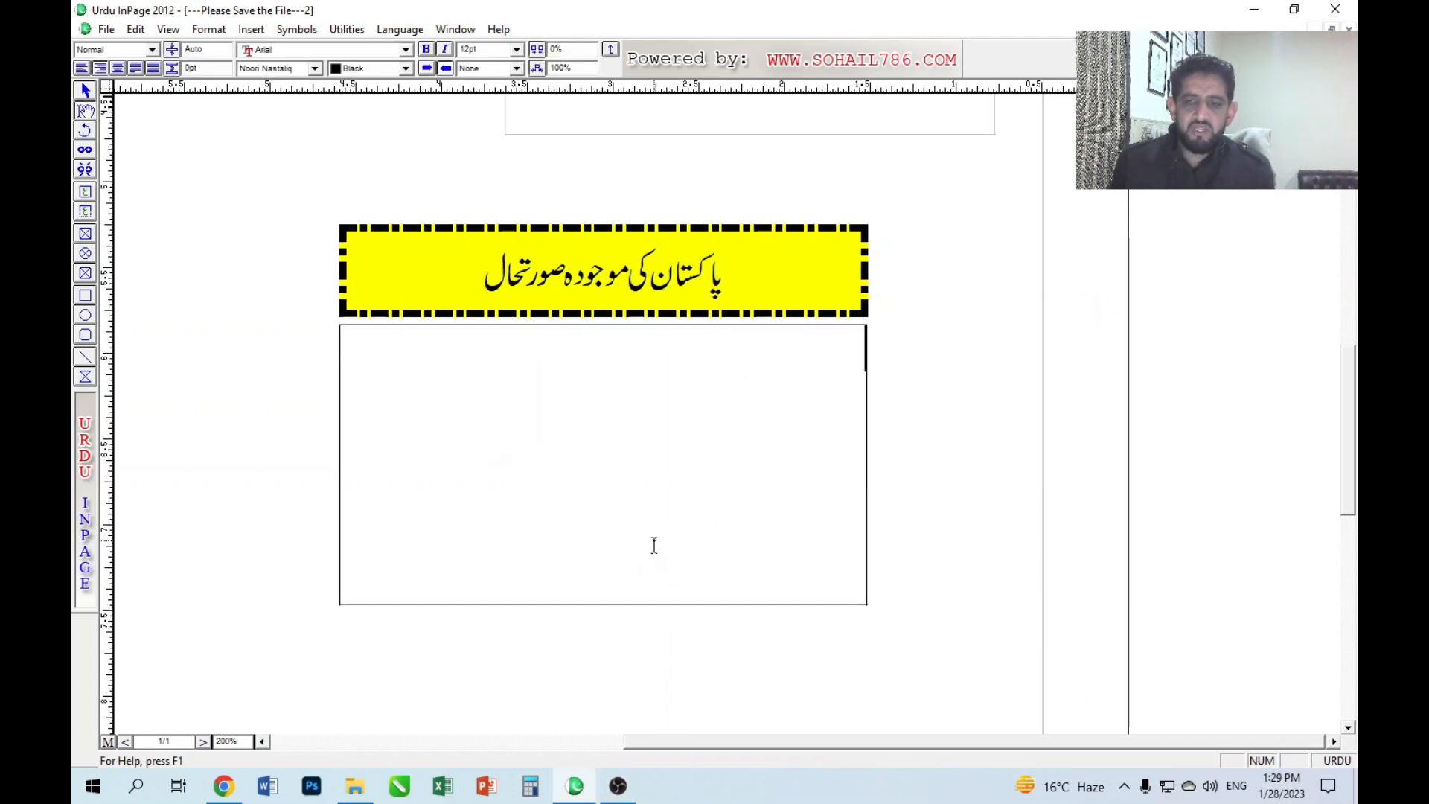
left_click(86, 92)
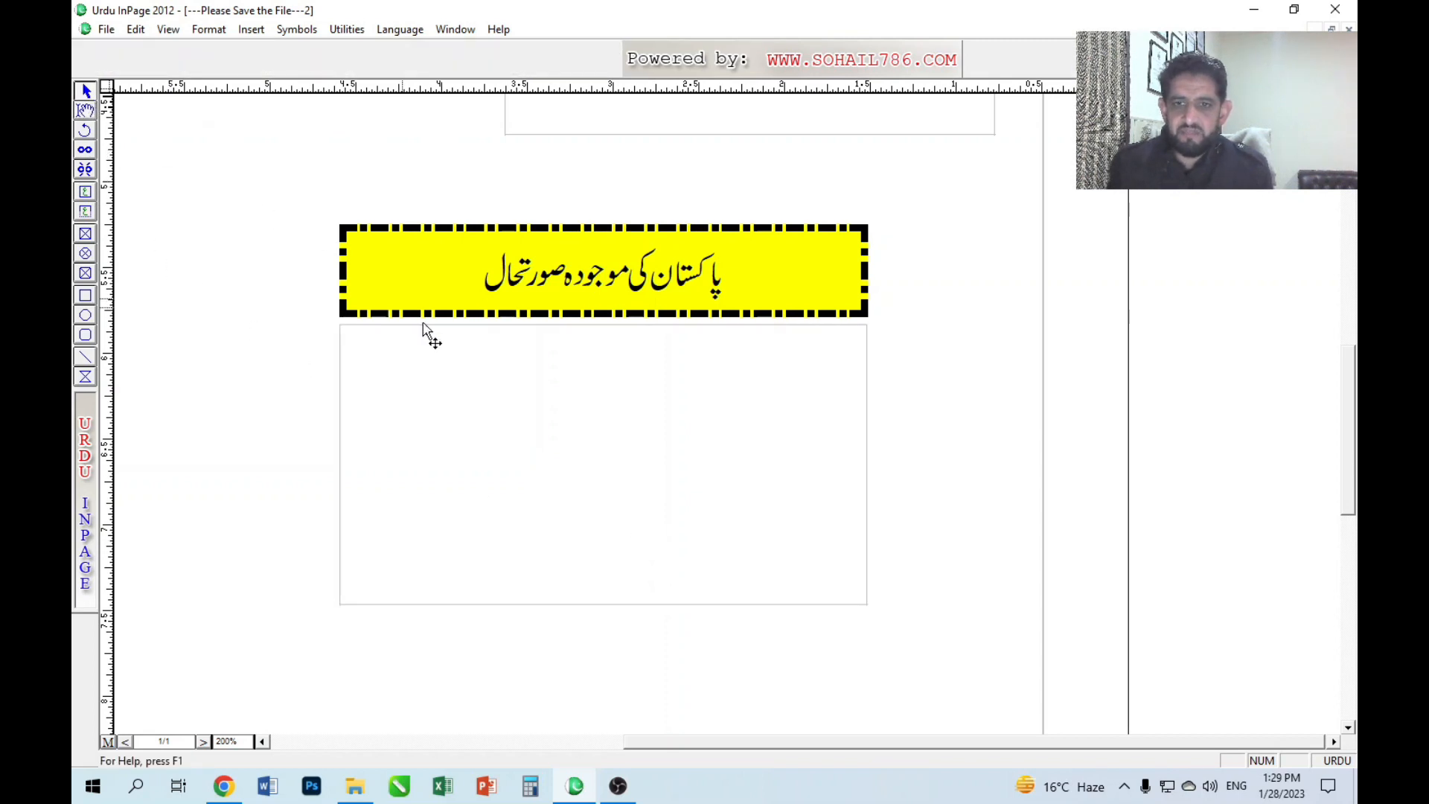
left_click(425, 328)
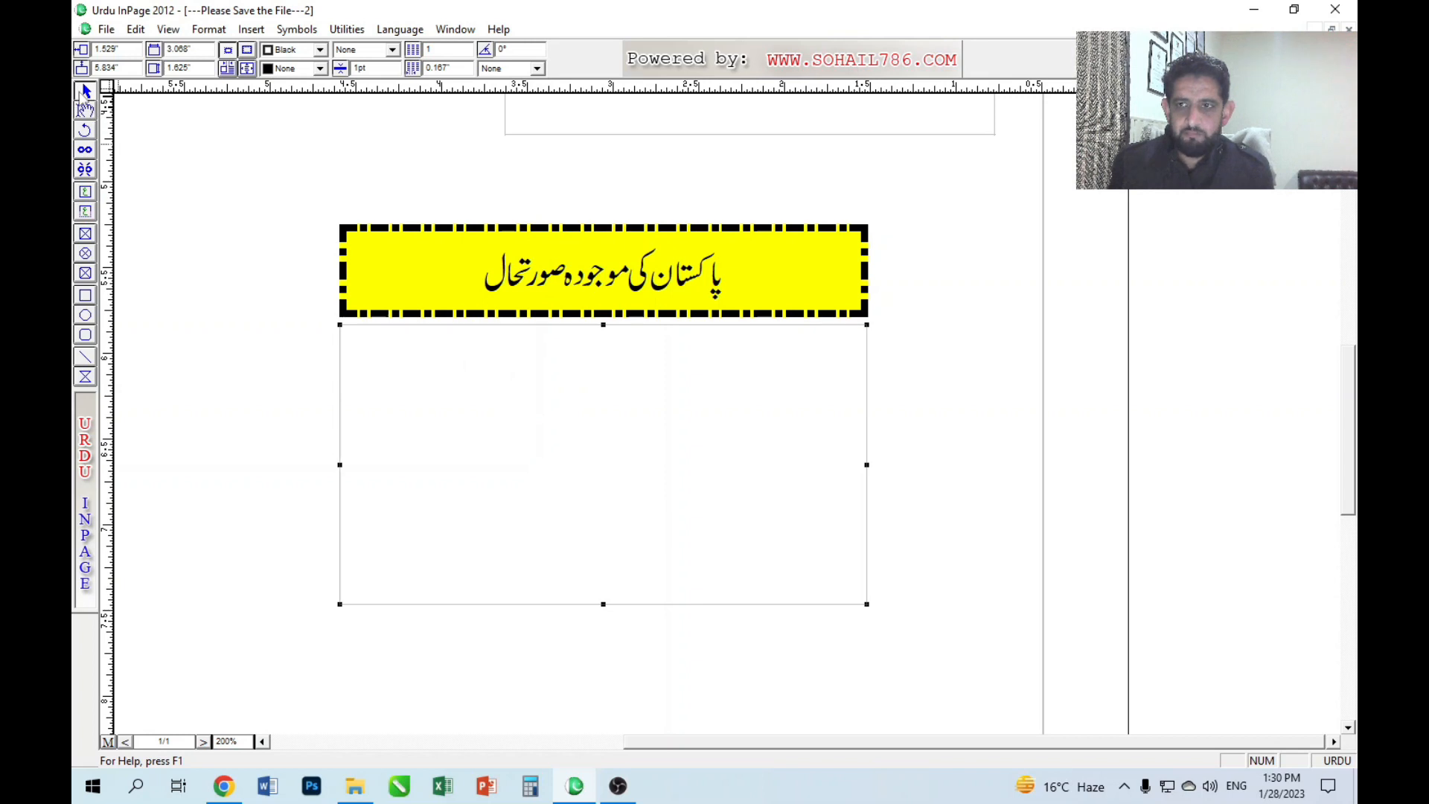
left_click_drag(437, 50, 419, 52)
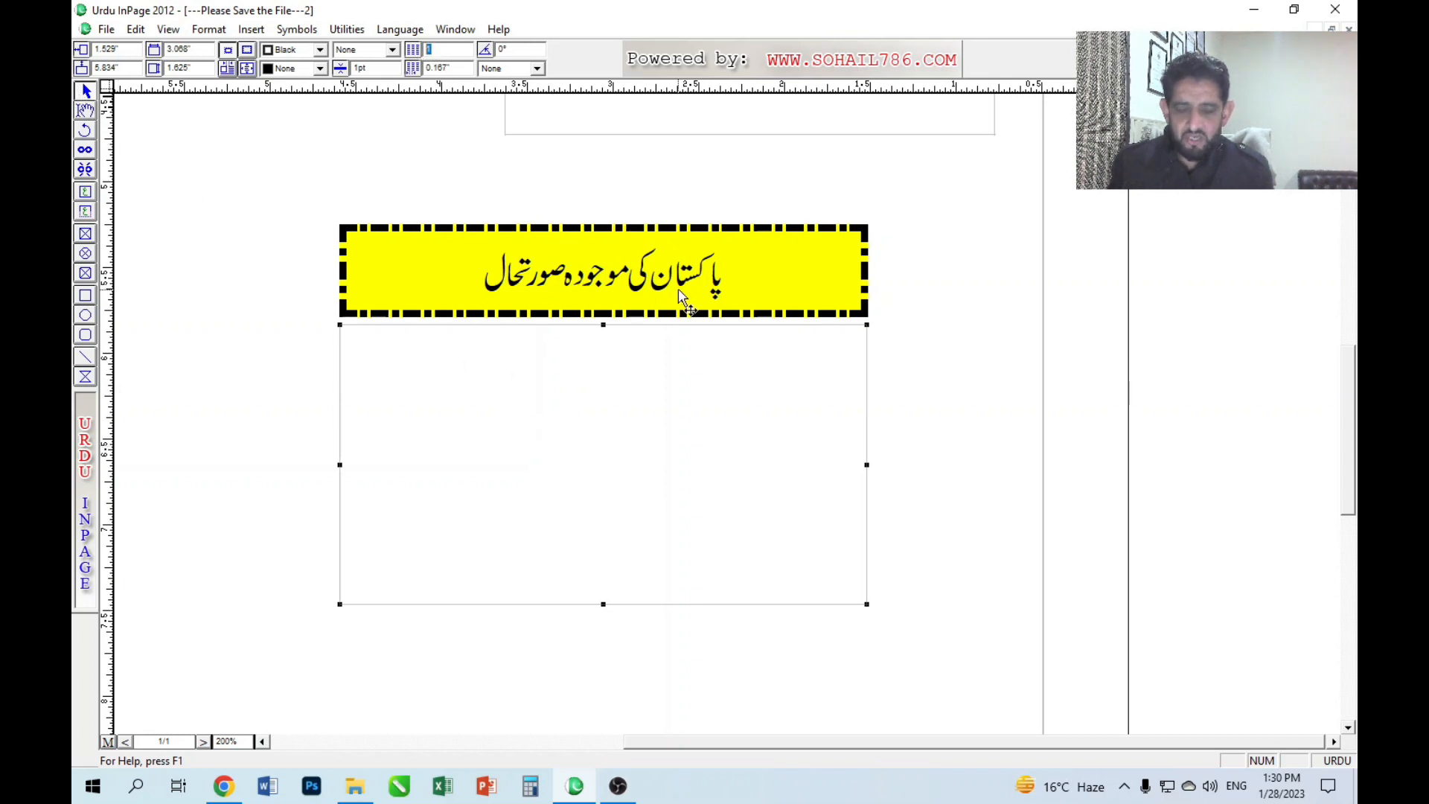
type("2")
key("Return")
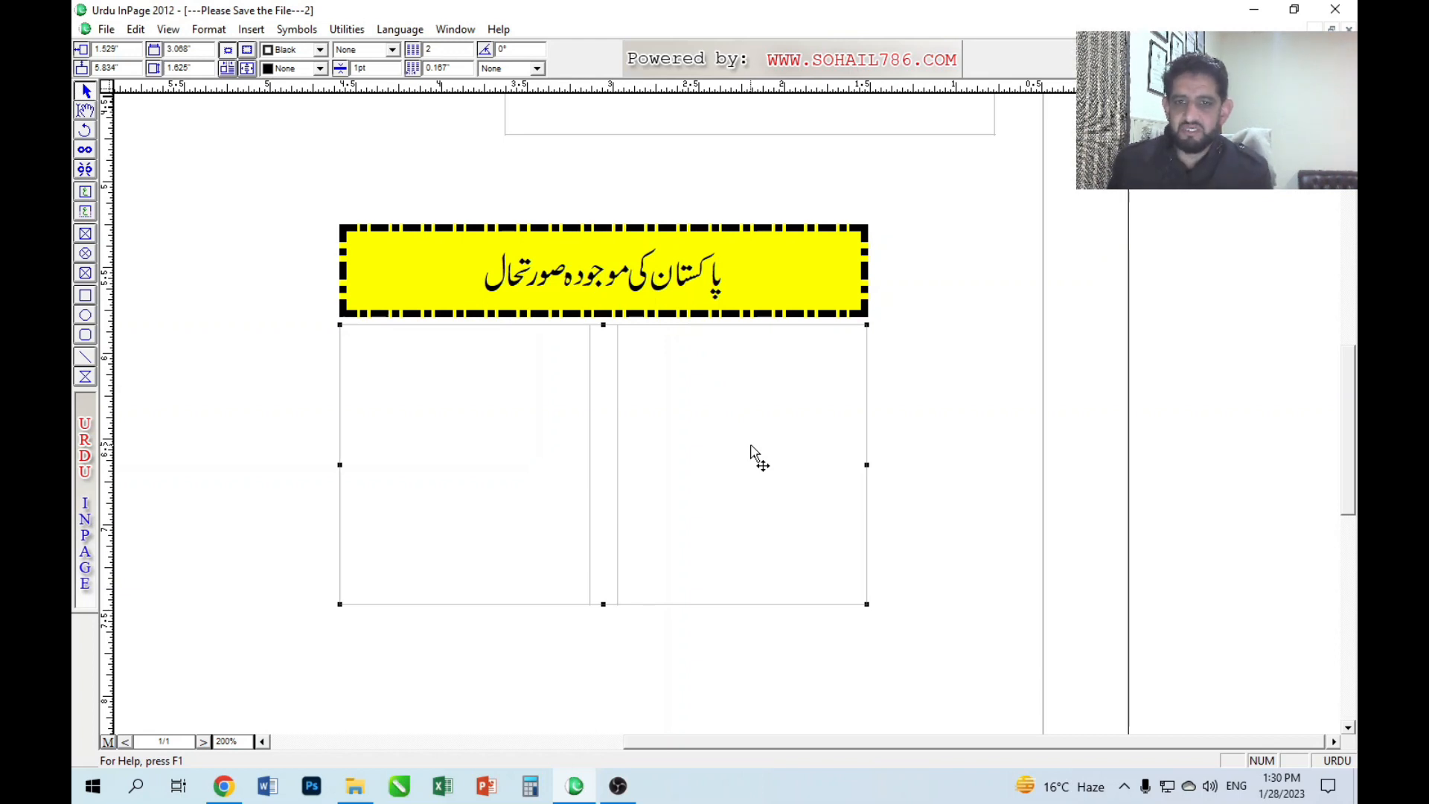
Fill the two-column text box with repeated copies of "اعلیٰ تعلیم سے نوازتے ہیں۔" until the text flows into the second column.
double_click(521, 407)
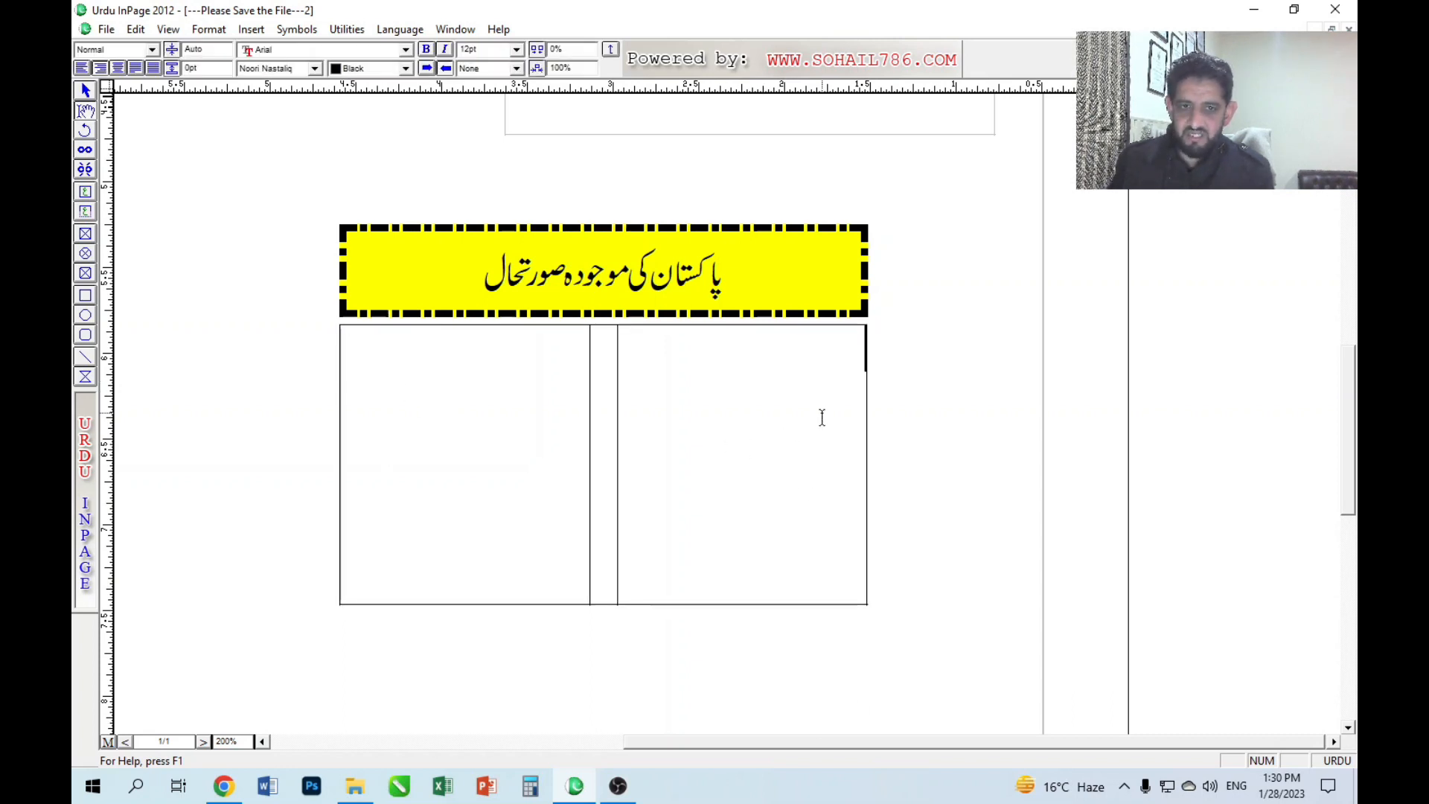
type("اعلیٰ تعلیم سے نوازتے ہیں۔")
type("اعلیٰ تعلیم سے نوازتے ہیں۔")
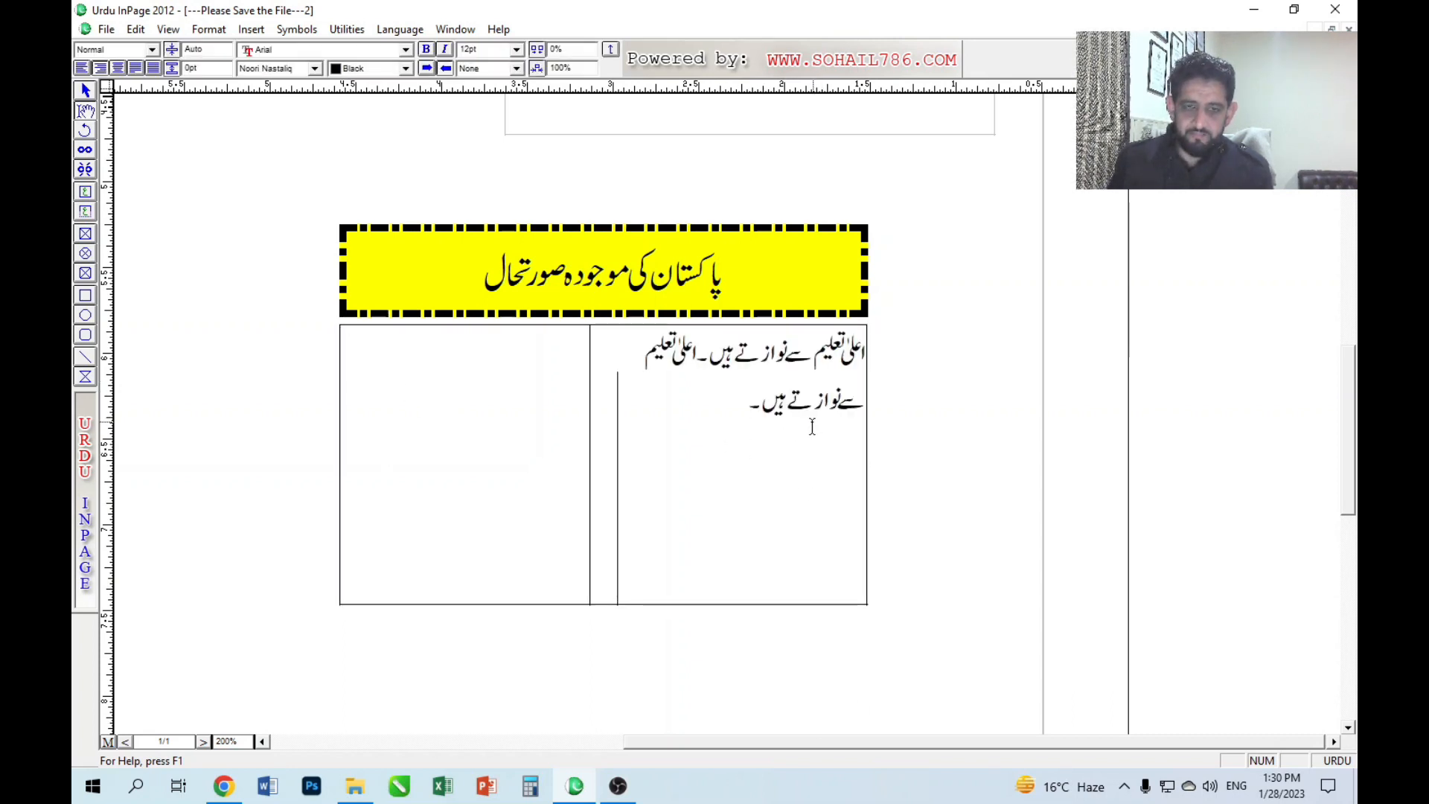
key("ctrl+v")
key("ctrl+v")
key("ctrl+v")
key("ctrl+v")
key("ctrl+v")
key("ctrl+v")
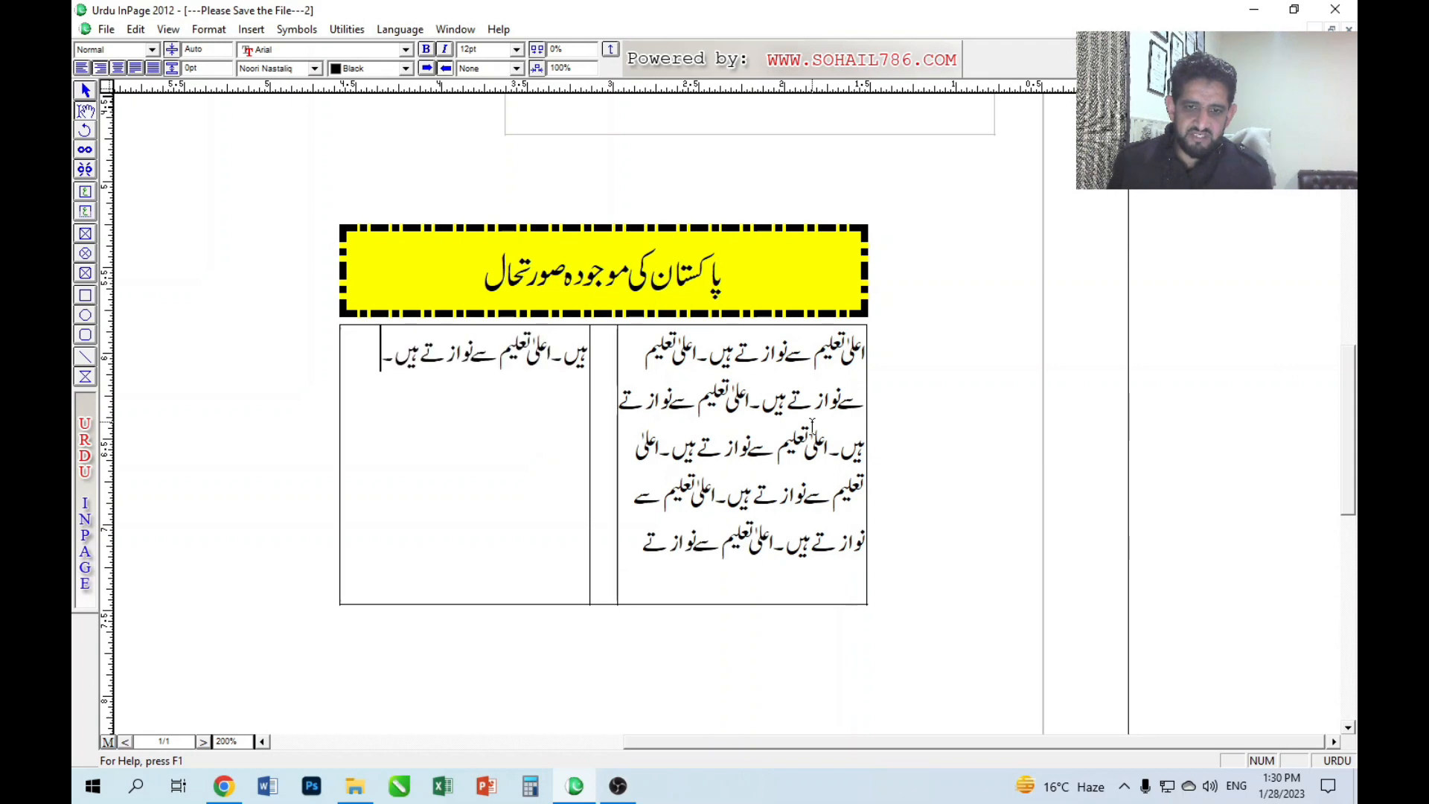
Paste more copies of "اعلیٰ تعلیم سے نوازتے ہیں۔" into the two-column box, and justify all its text at 8 pt.
key("ctrl+v")
key("ctrl+v")
key("ctrl+v")
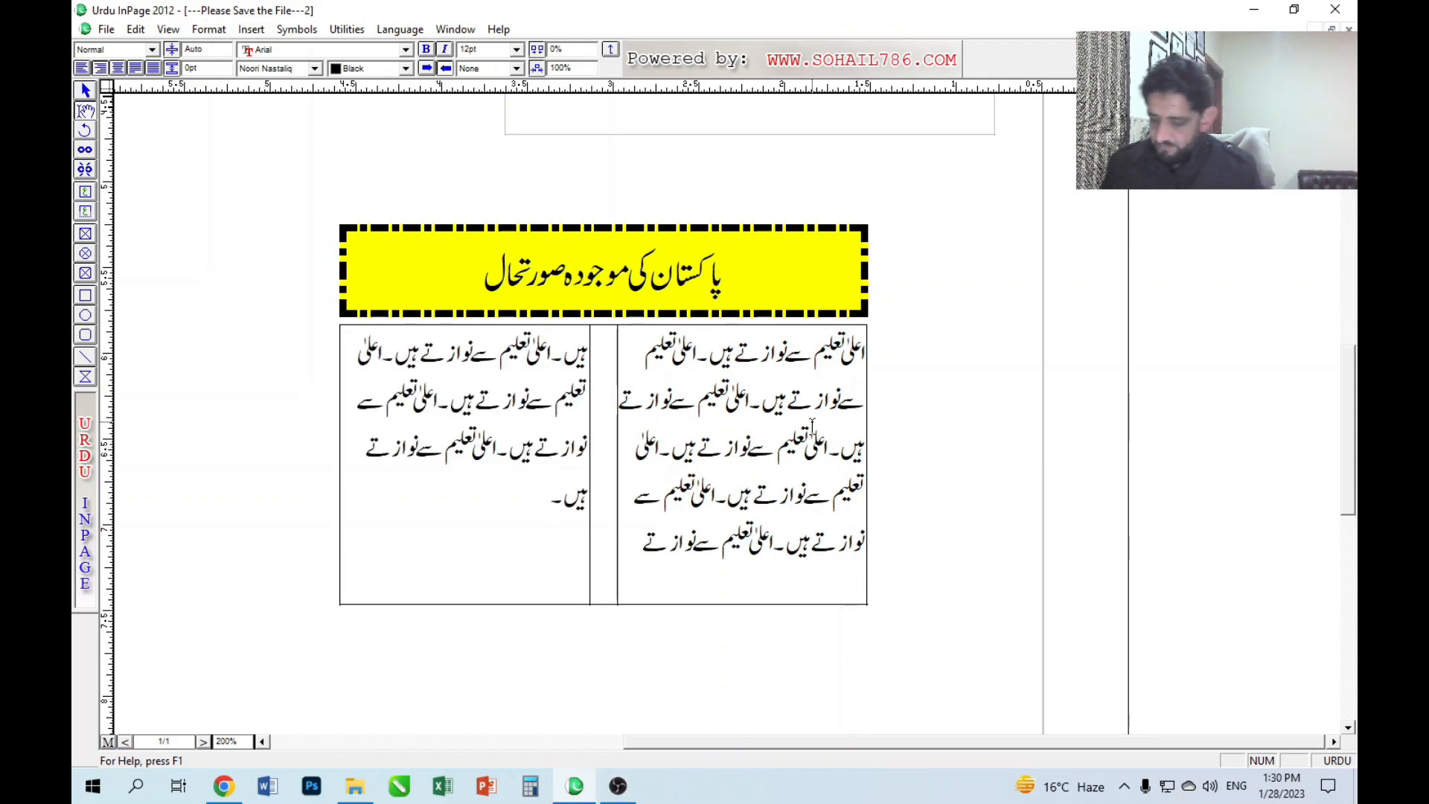
key("ctrl+a")
key("ctrl+shift+j")
key("F11")
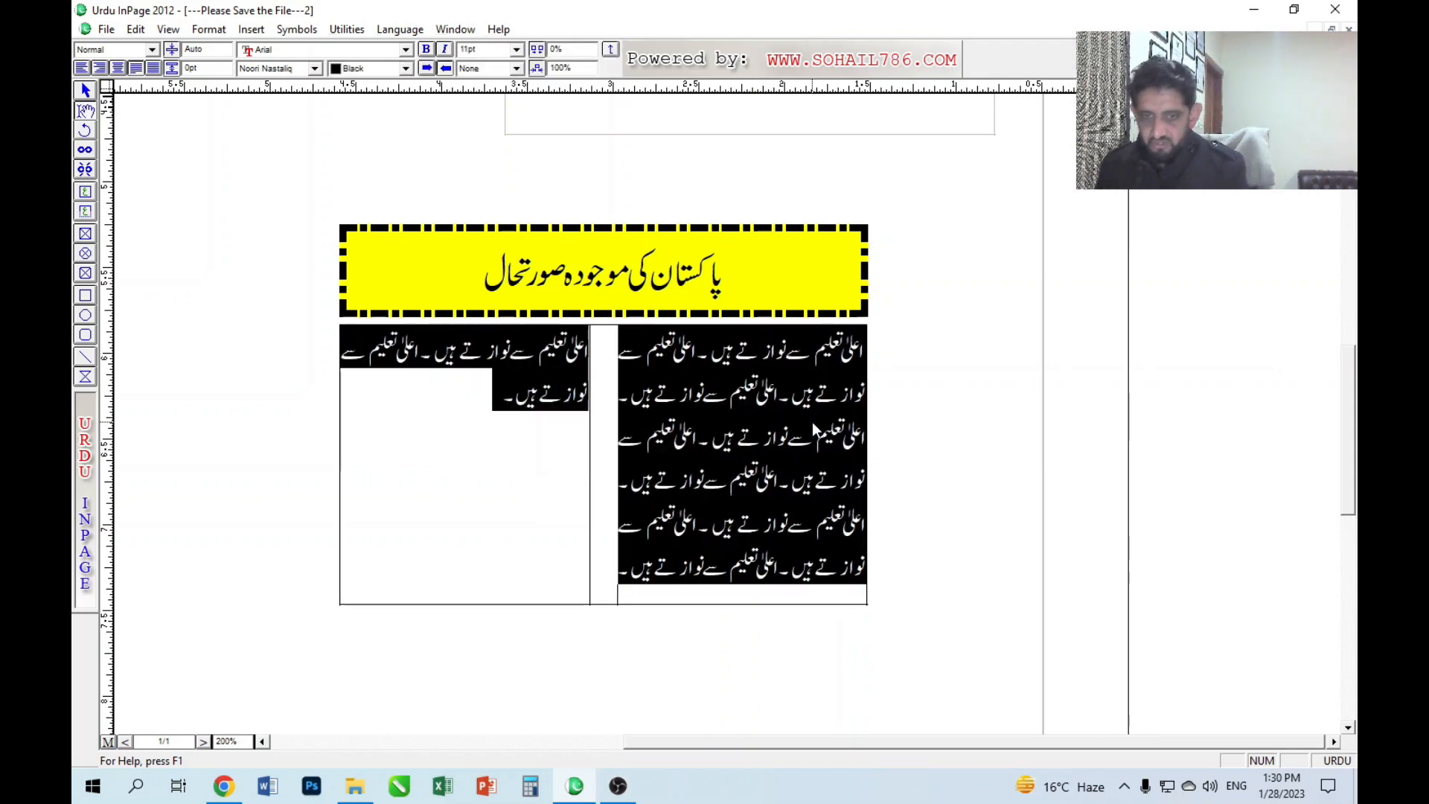
key("F11")
key("F11")
key("F11")
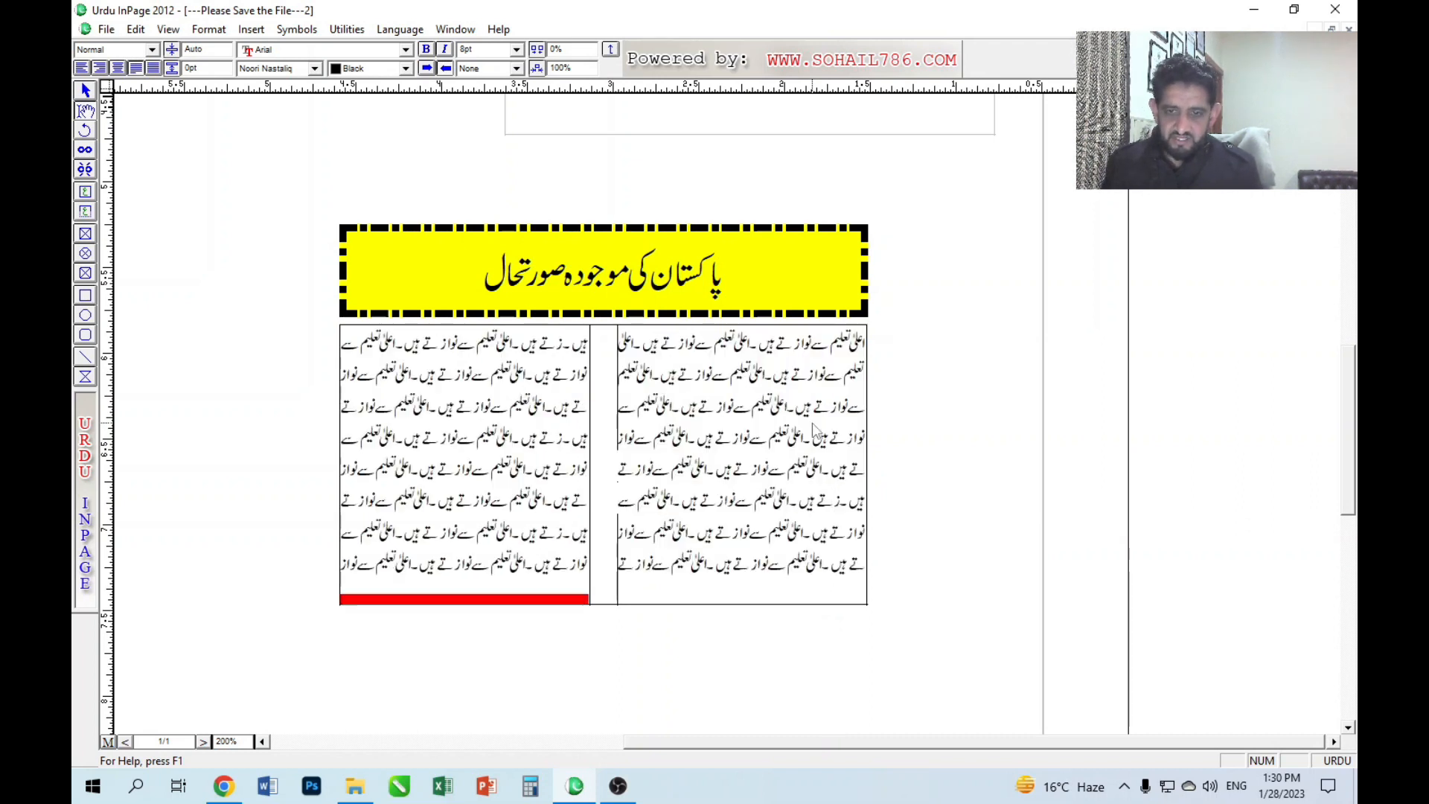
Delete the overflowing text at the end of the two-column box and select the box's column gap value for editing.
key("ctrl+shift+End")
key("Delete")
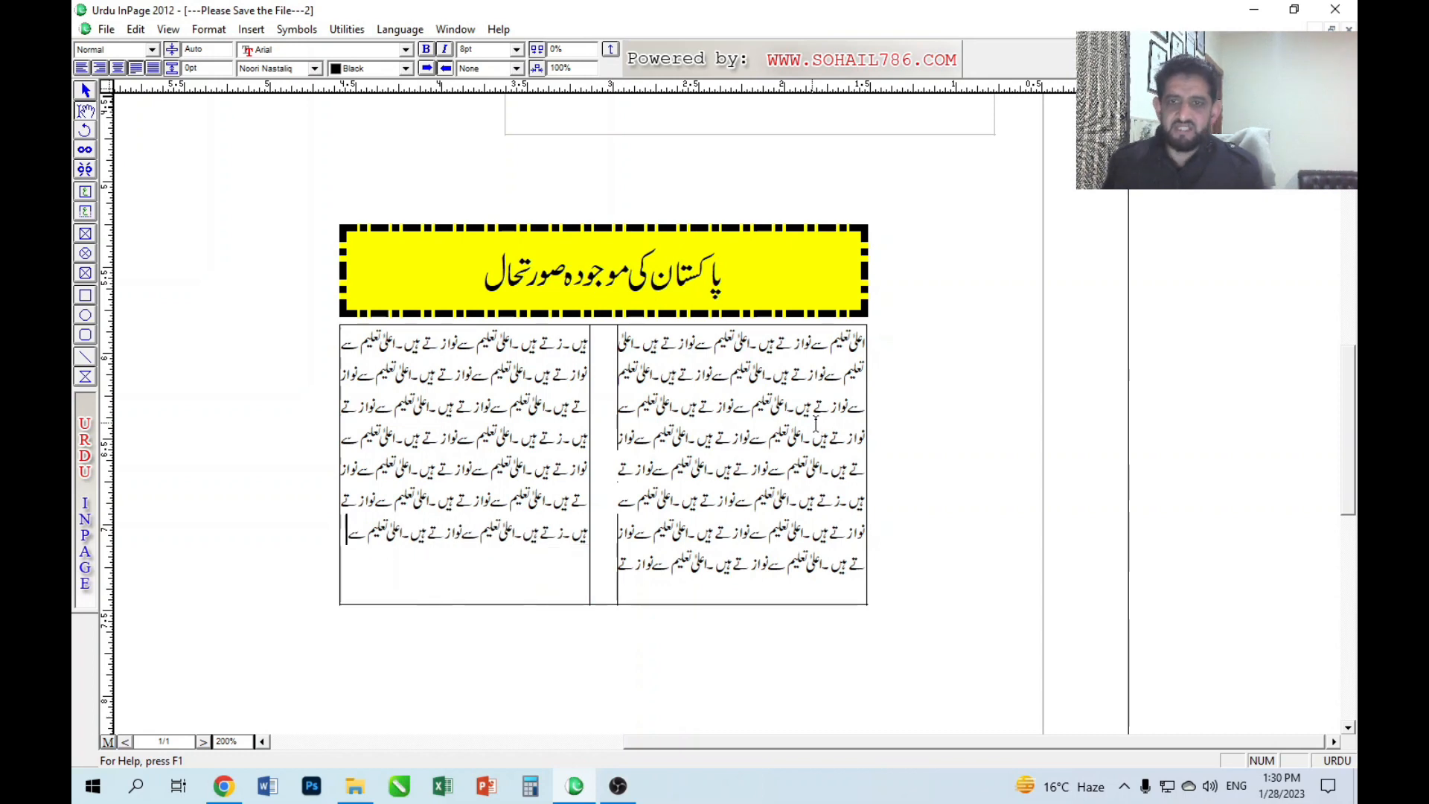
key("Escape")
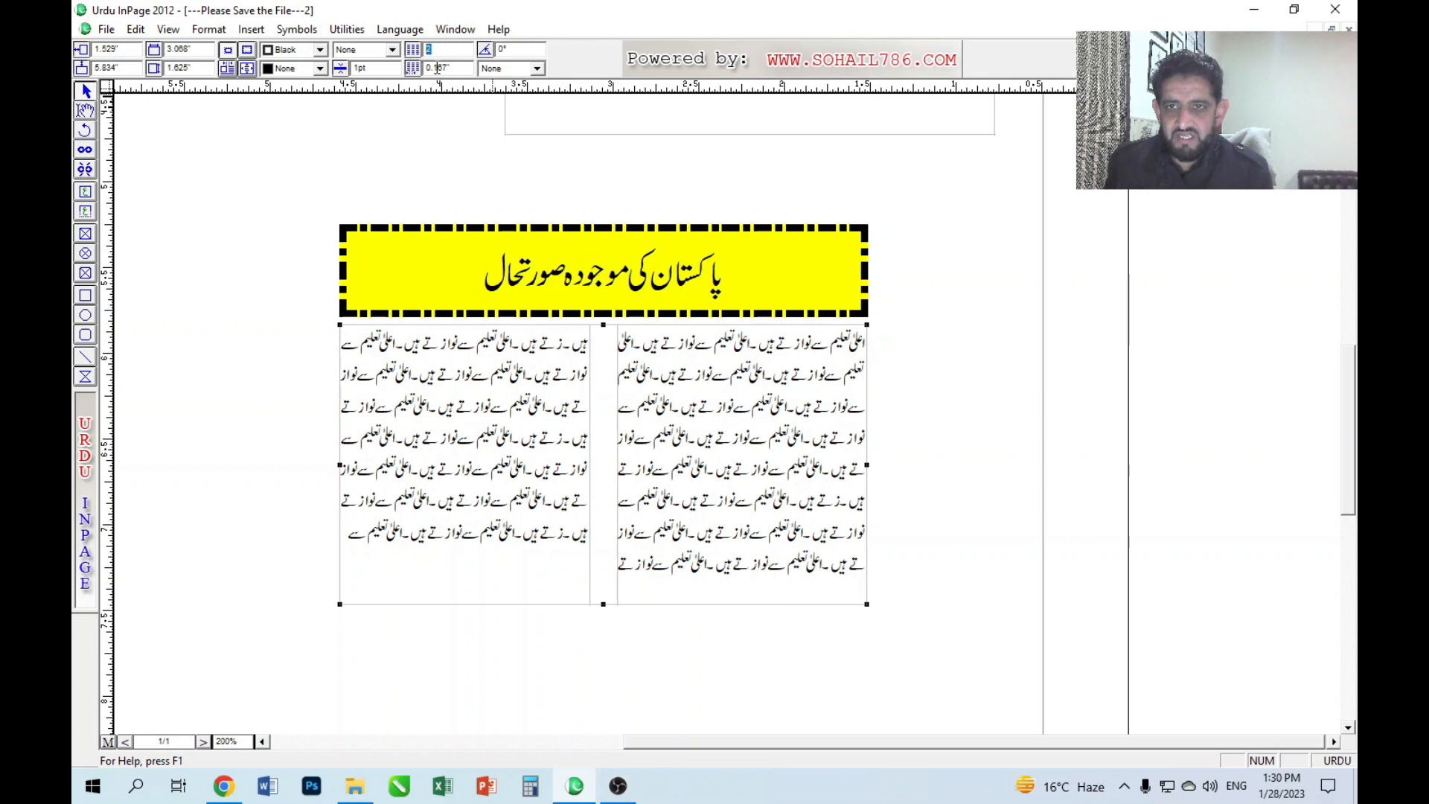
key("Tab")
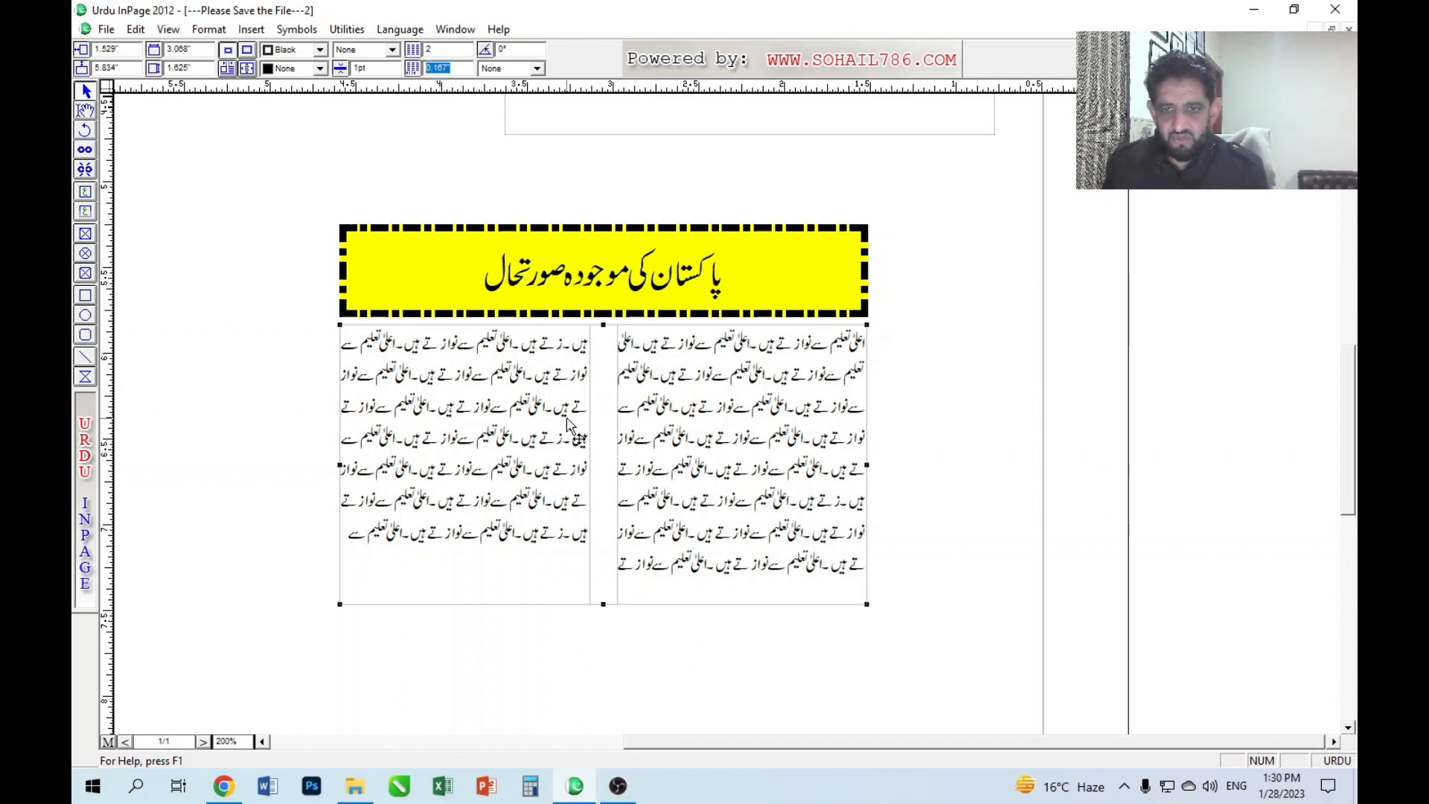
Rotate the heading's text box to 45°.
left_click(569, 269)
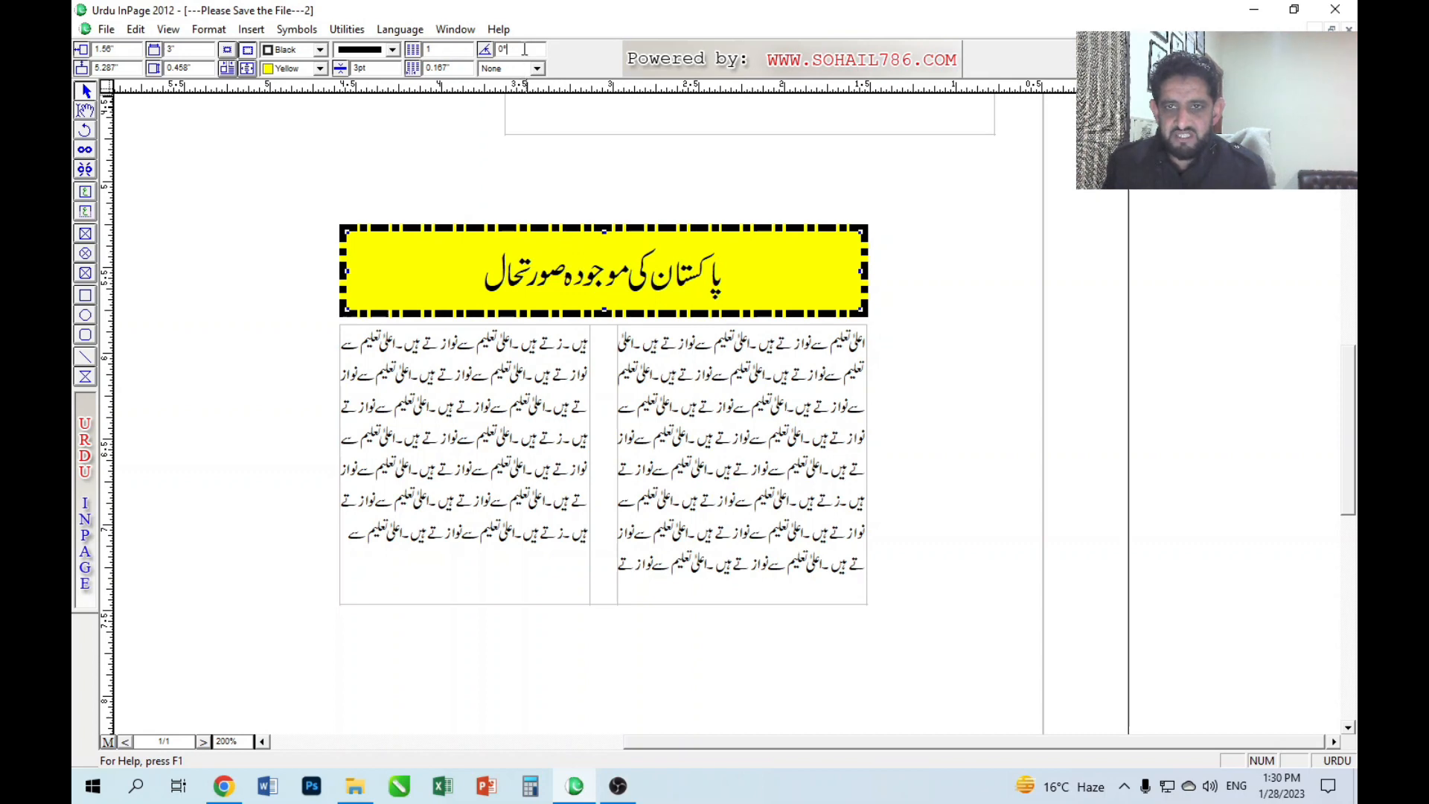
key("BackSpace")
key("BackSpace")
type("45")
key("Return")
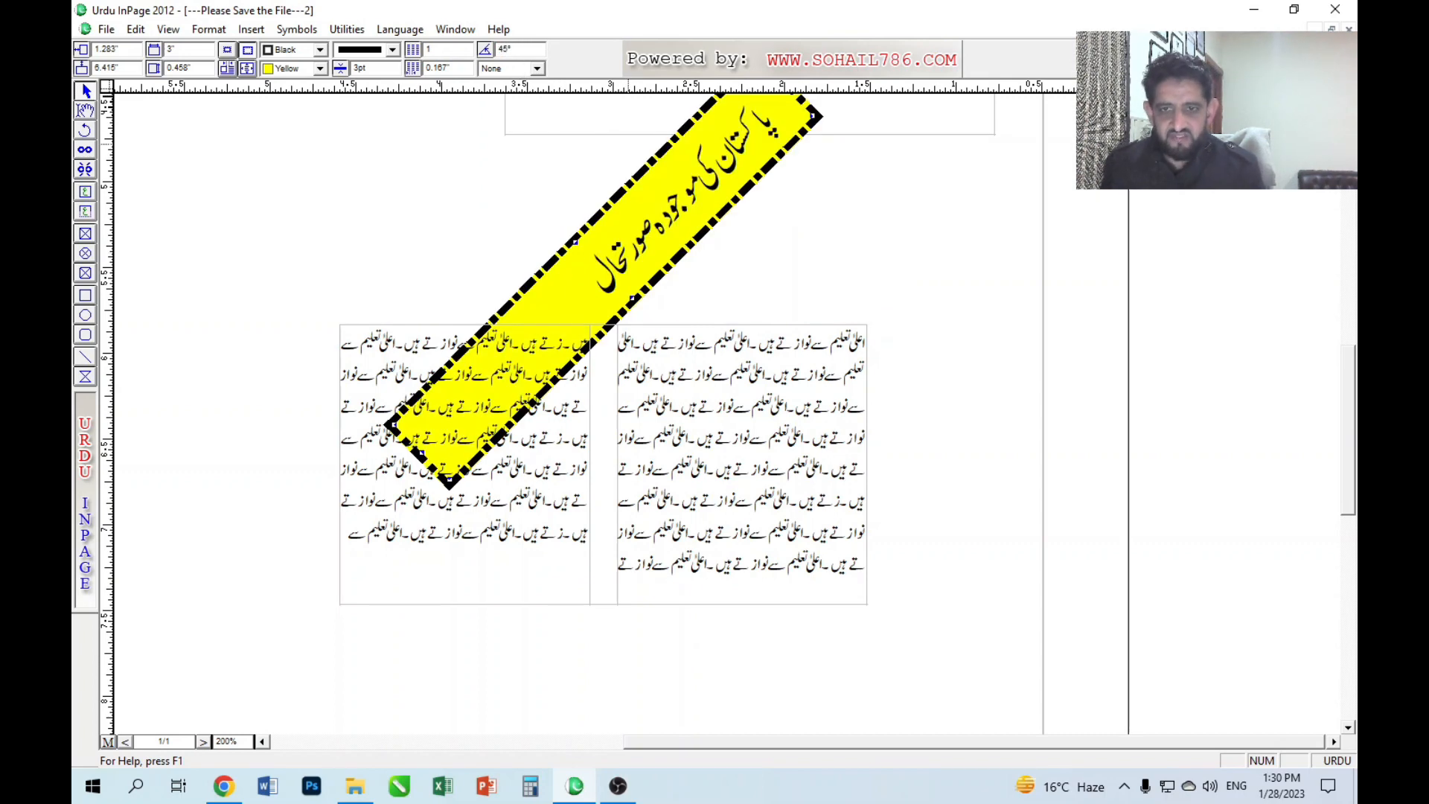
Set the heading box's rotation angle back to 0°.
left_click_drag(520, 50, 492, 51)
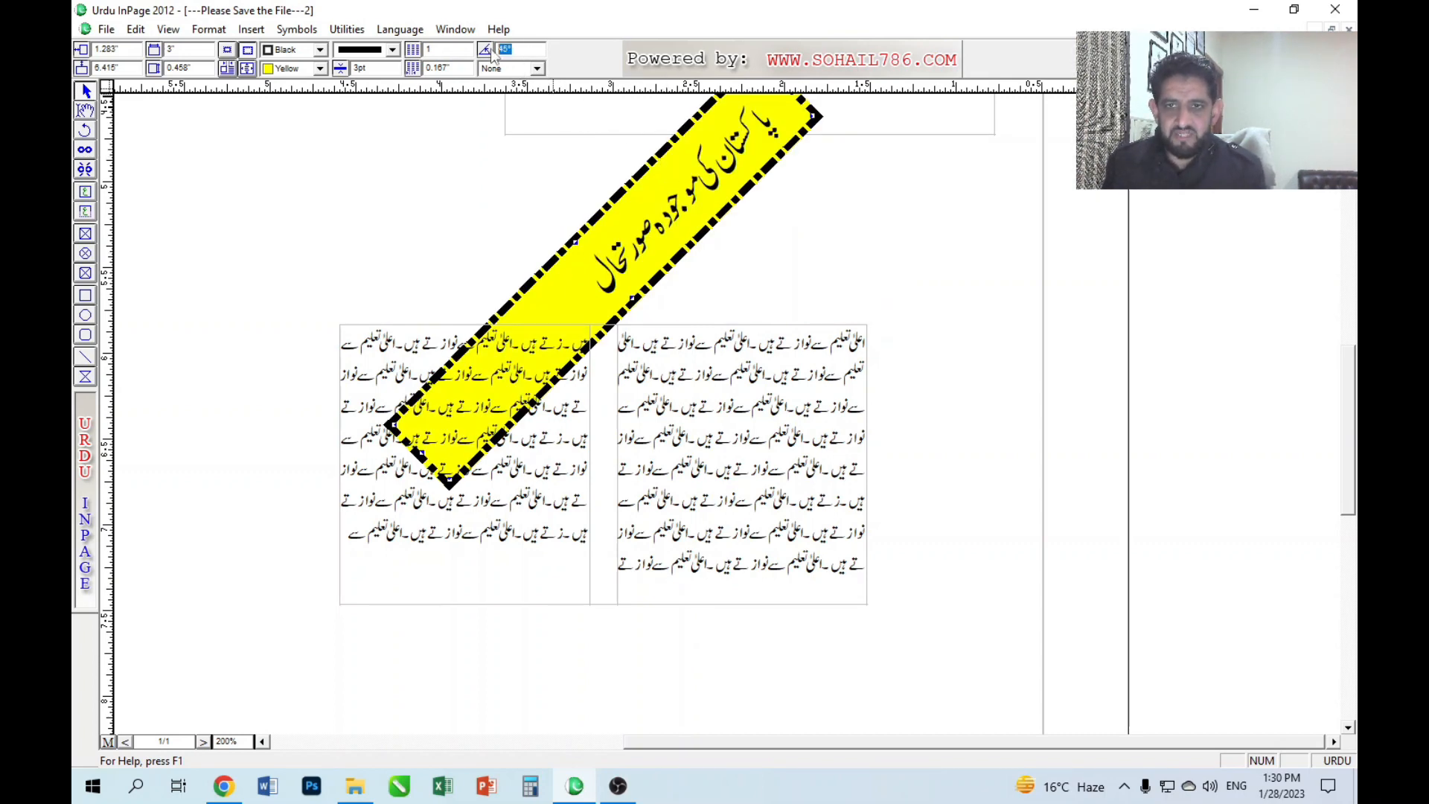
type("0")
key("Return")
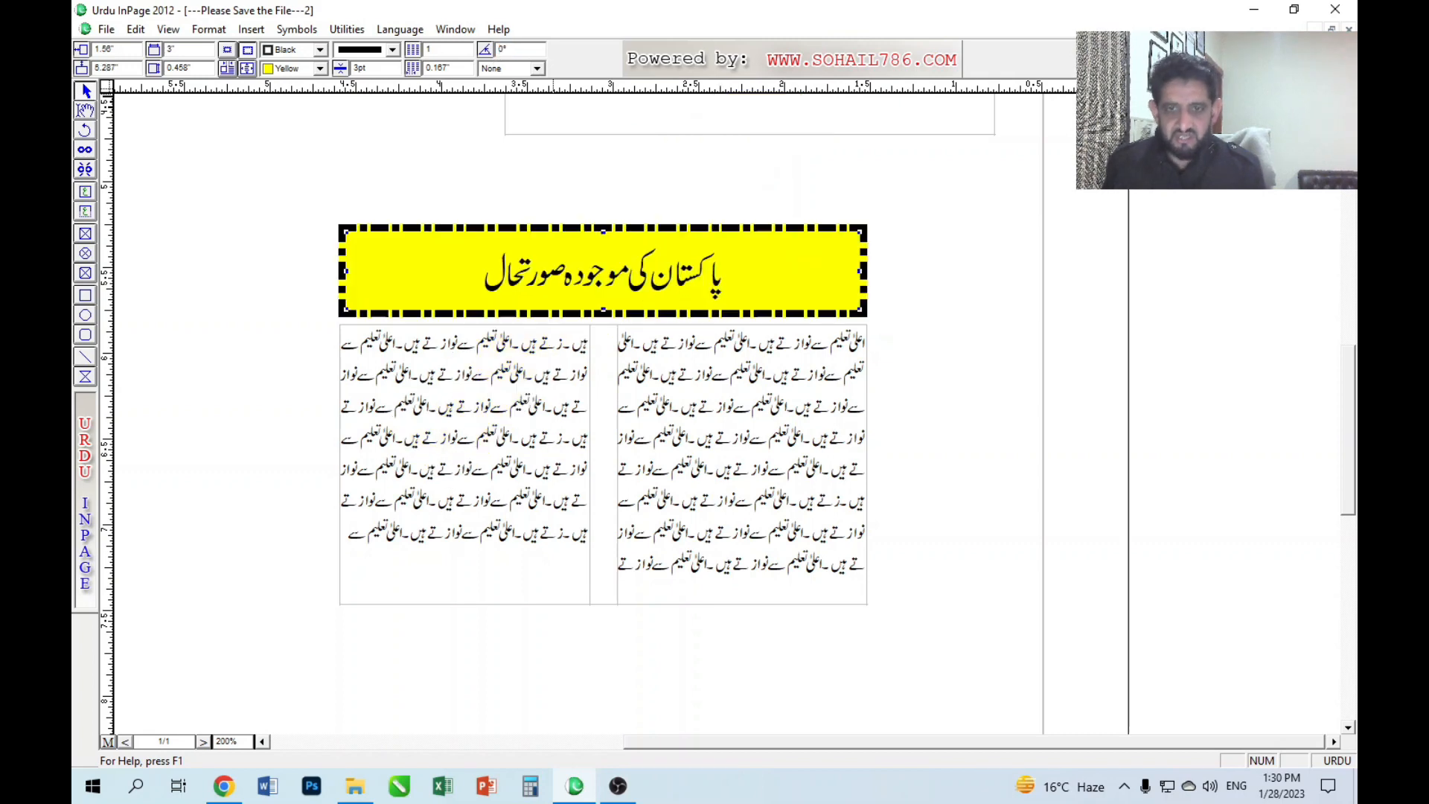
Remove the heading box's yellow fill by setting its fill colour to None.
left_click(317, 69)
scroll(294, 93, "up", 1)
left_click(286, 87)
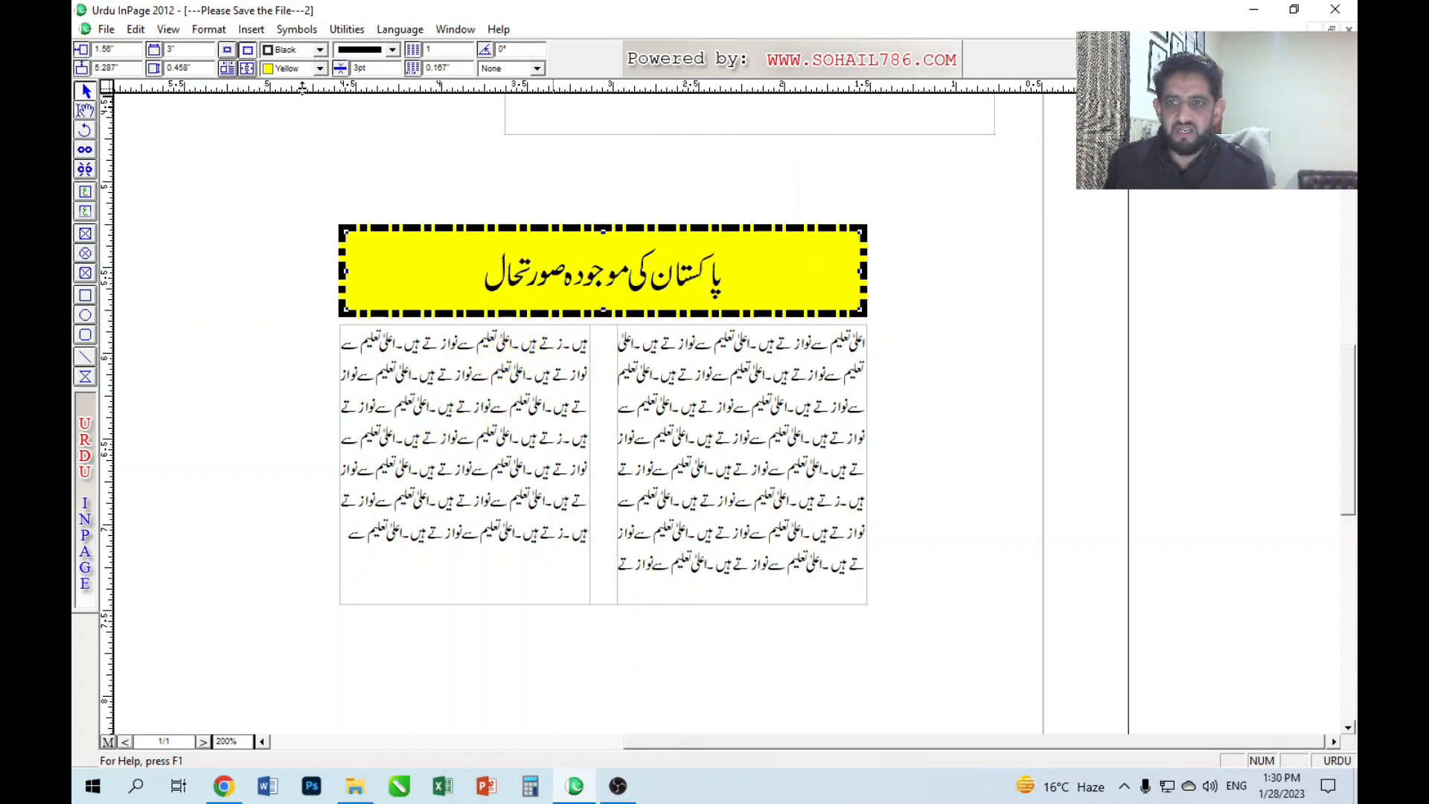
Try vertical-line, diagonal-line and crosshatch patterns in the heading box, and return its pattern to None.
left_click(514, 68)
left_click(510, 97)
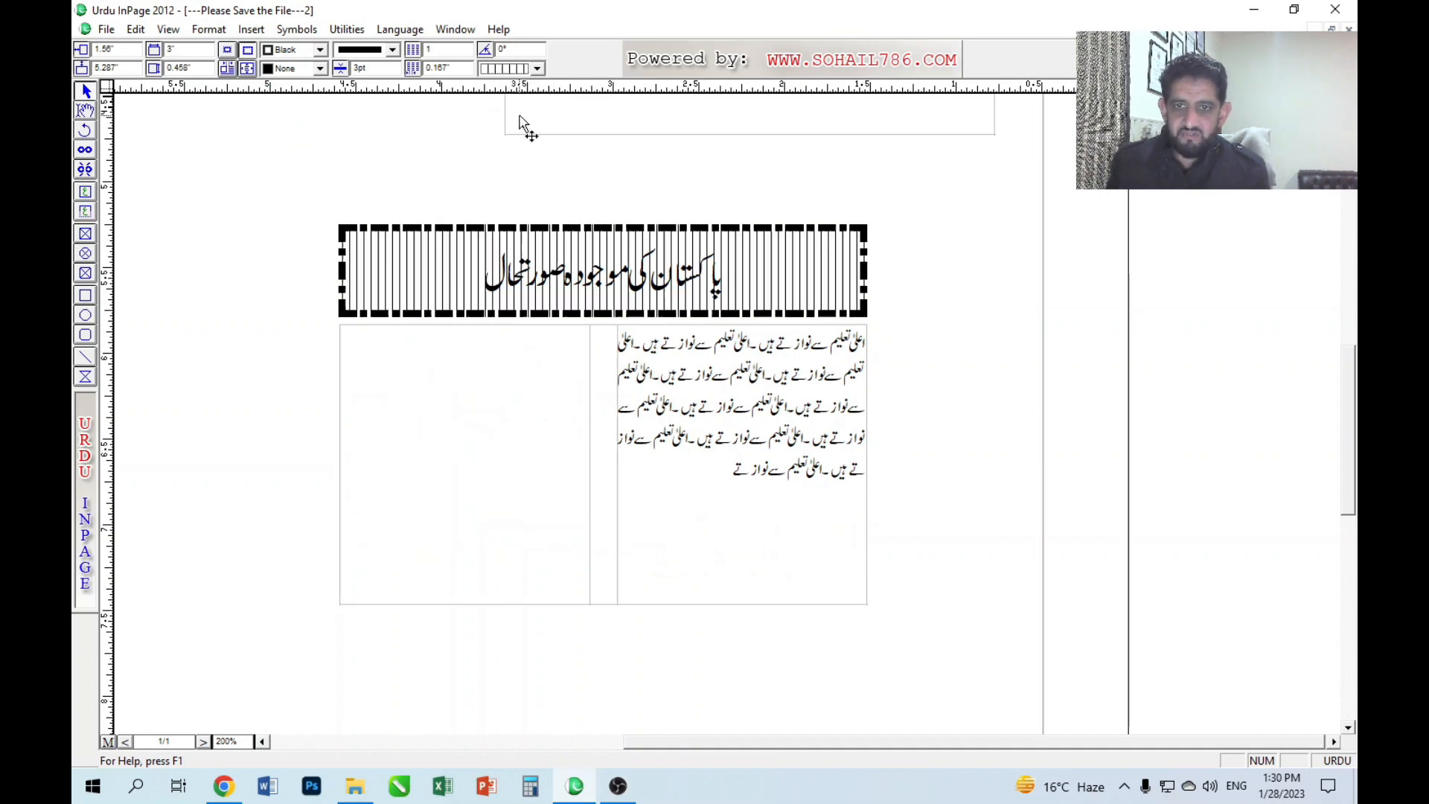
left_click(514, 69)
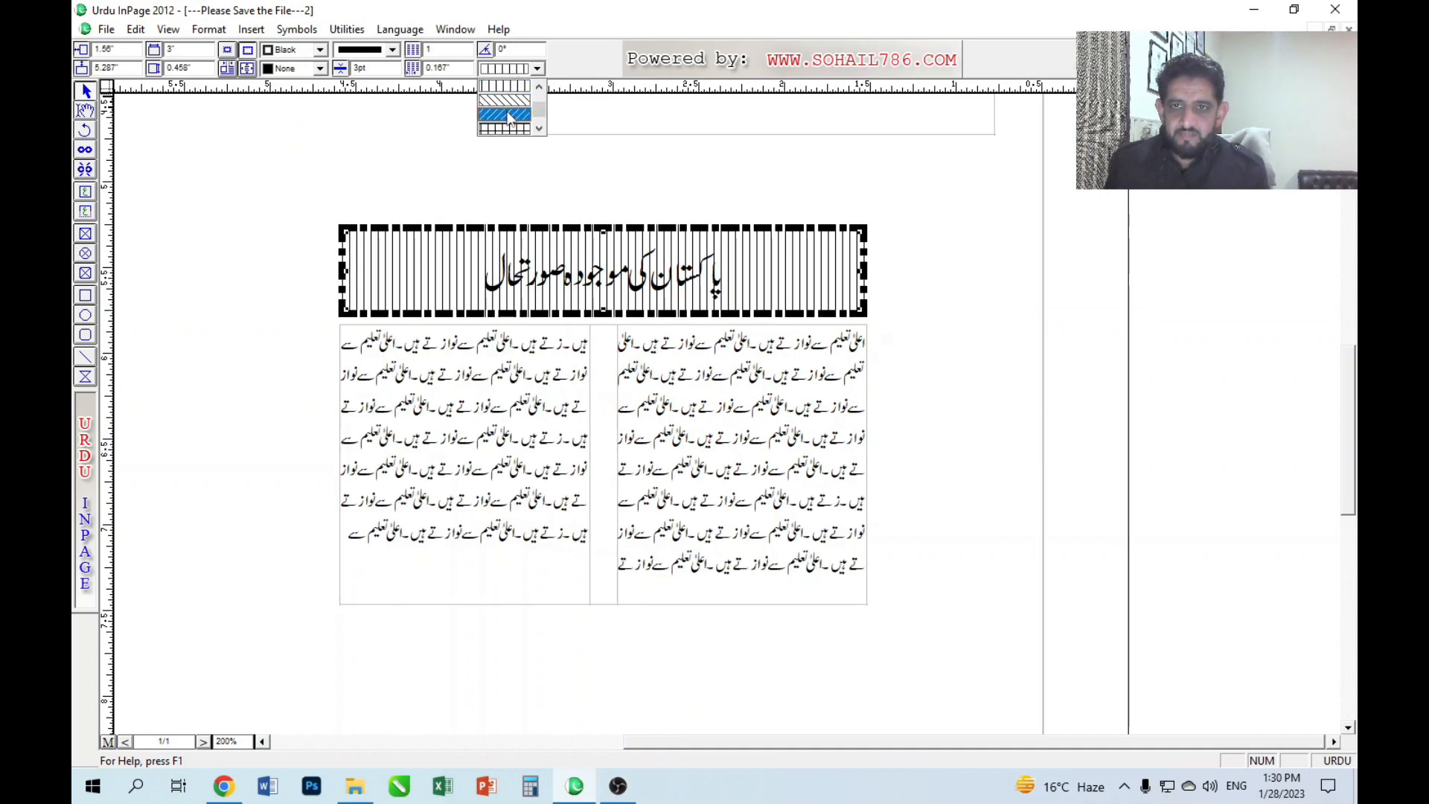
left_click(512, 99)
left_click(514, 68)
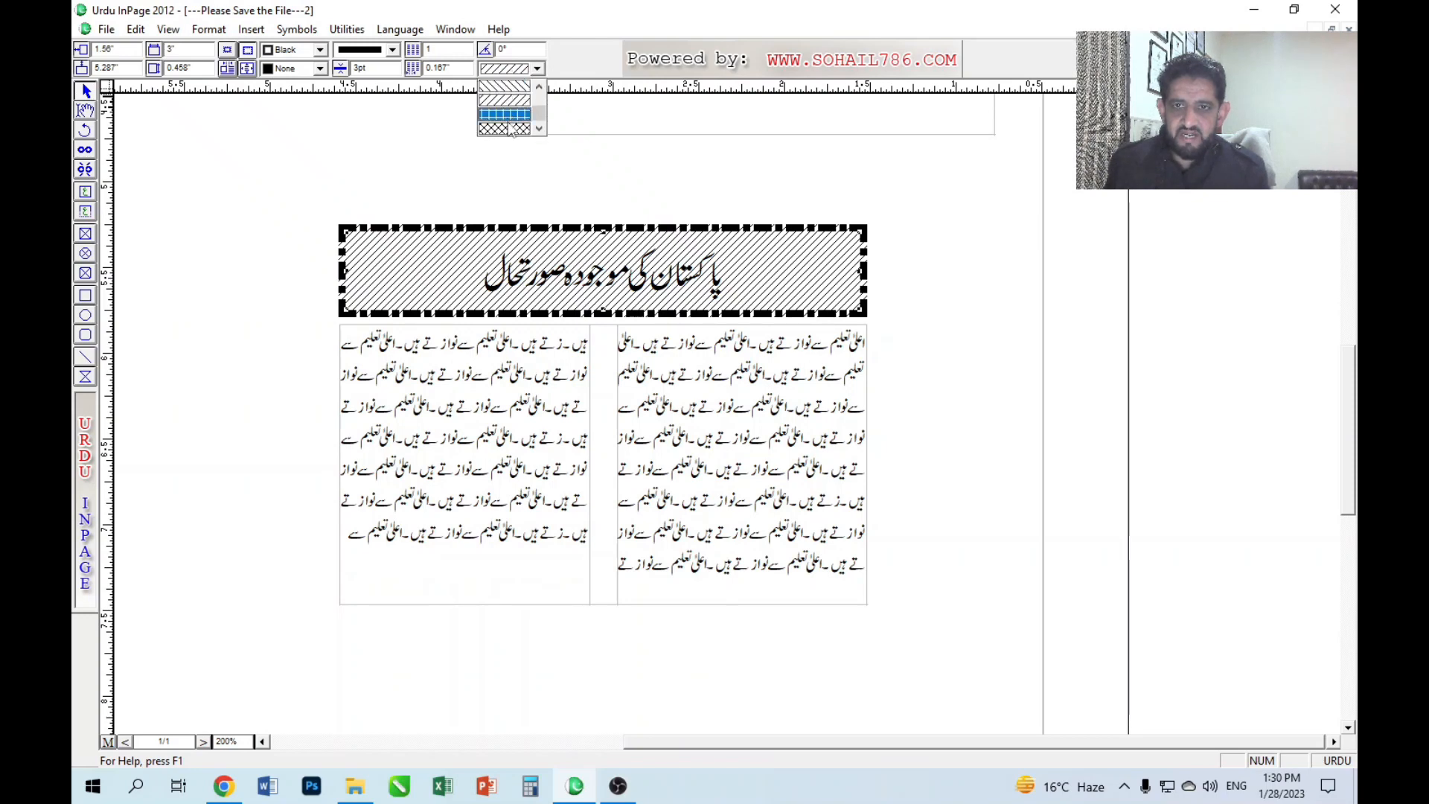
left_click(510, 128)
left_click(514, 68)
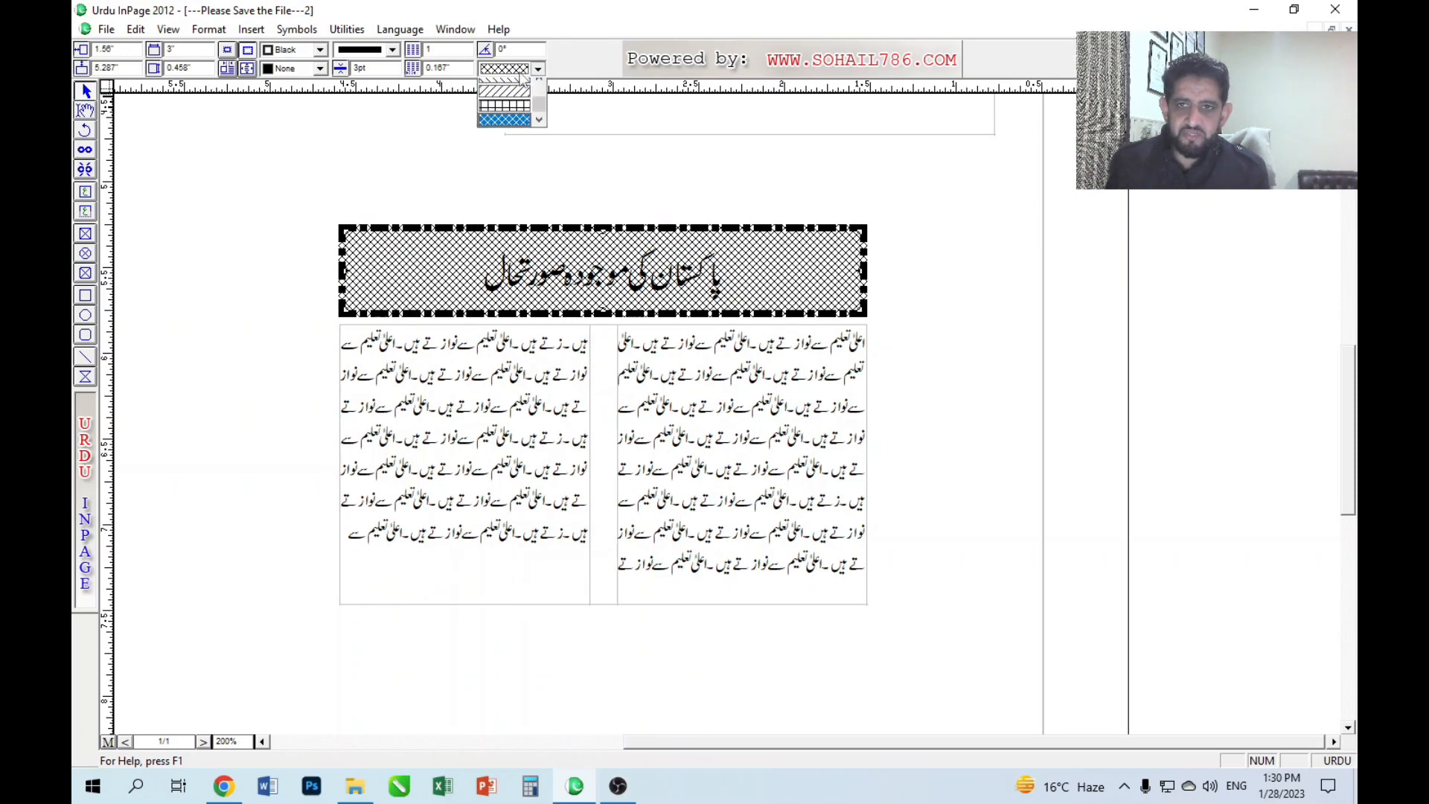
left_click(513, 107)
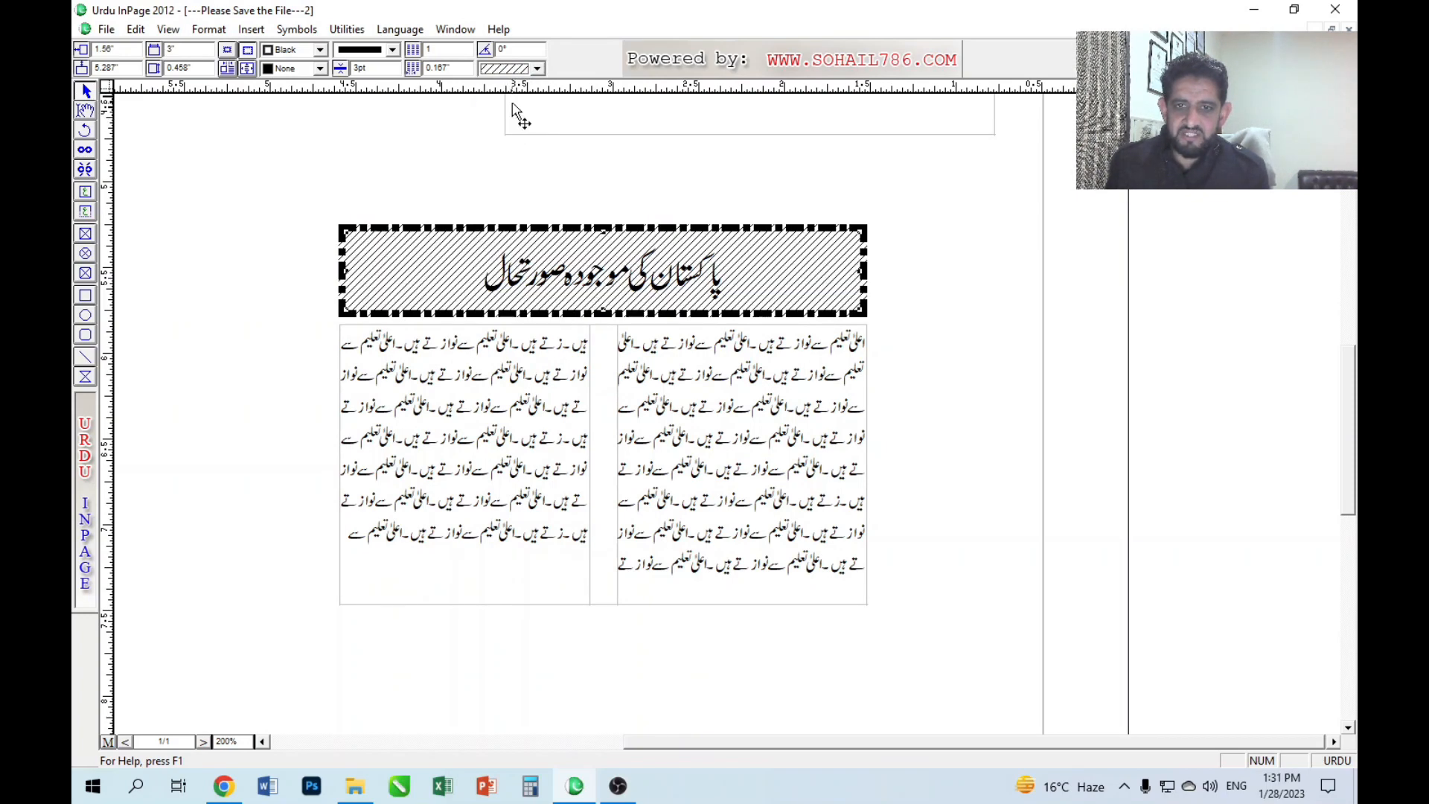
left_click(531, 70)
left_click(525, 85)
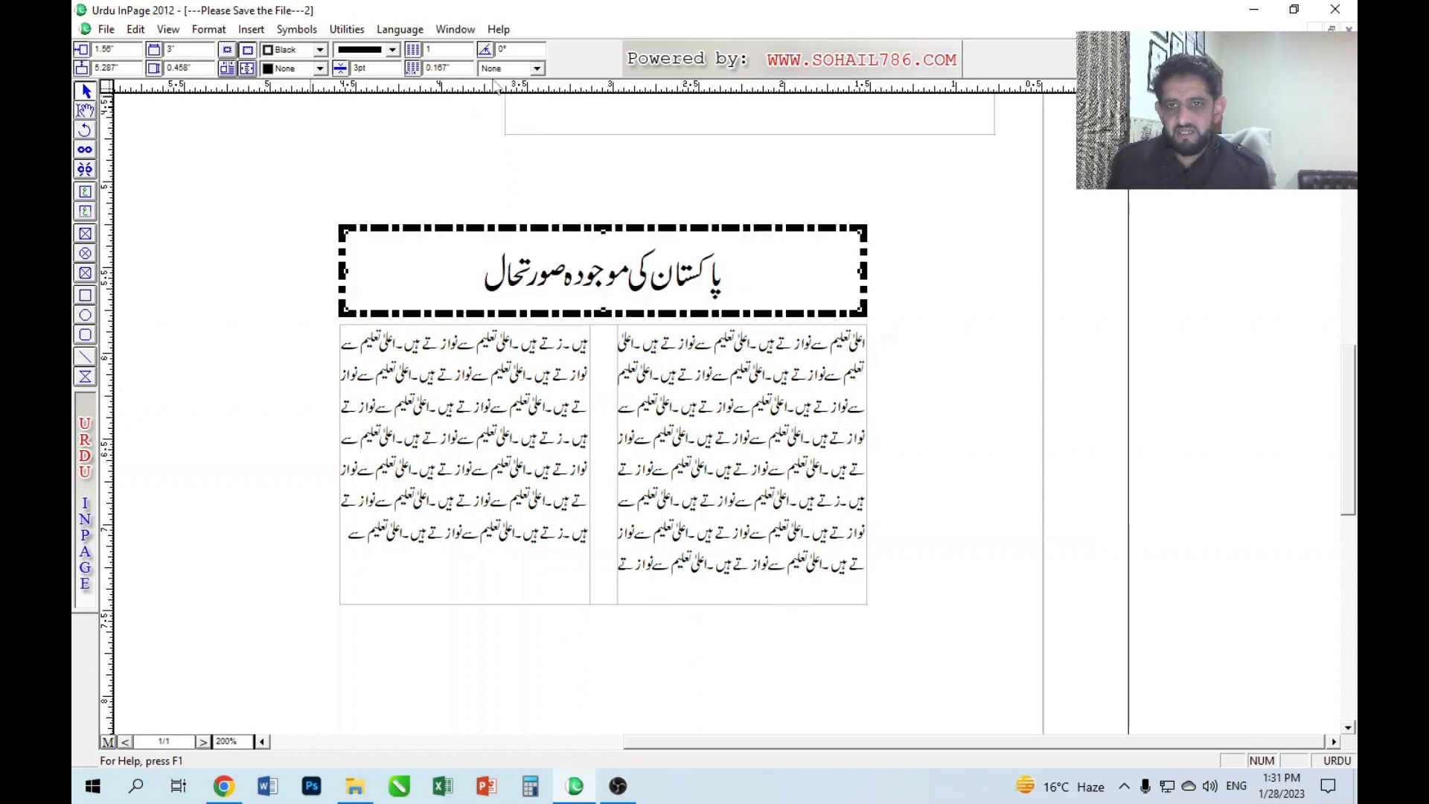
double_click(513, 72)
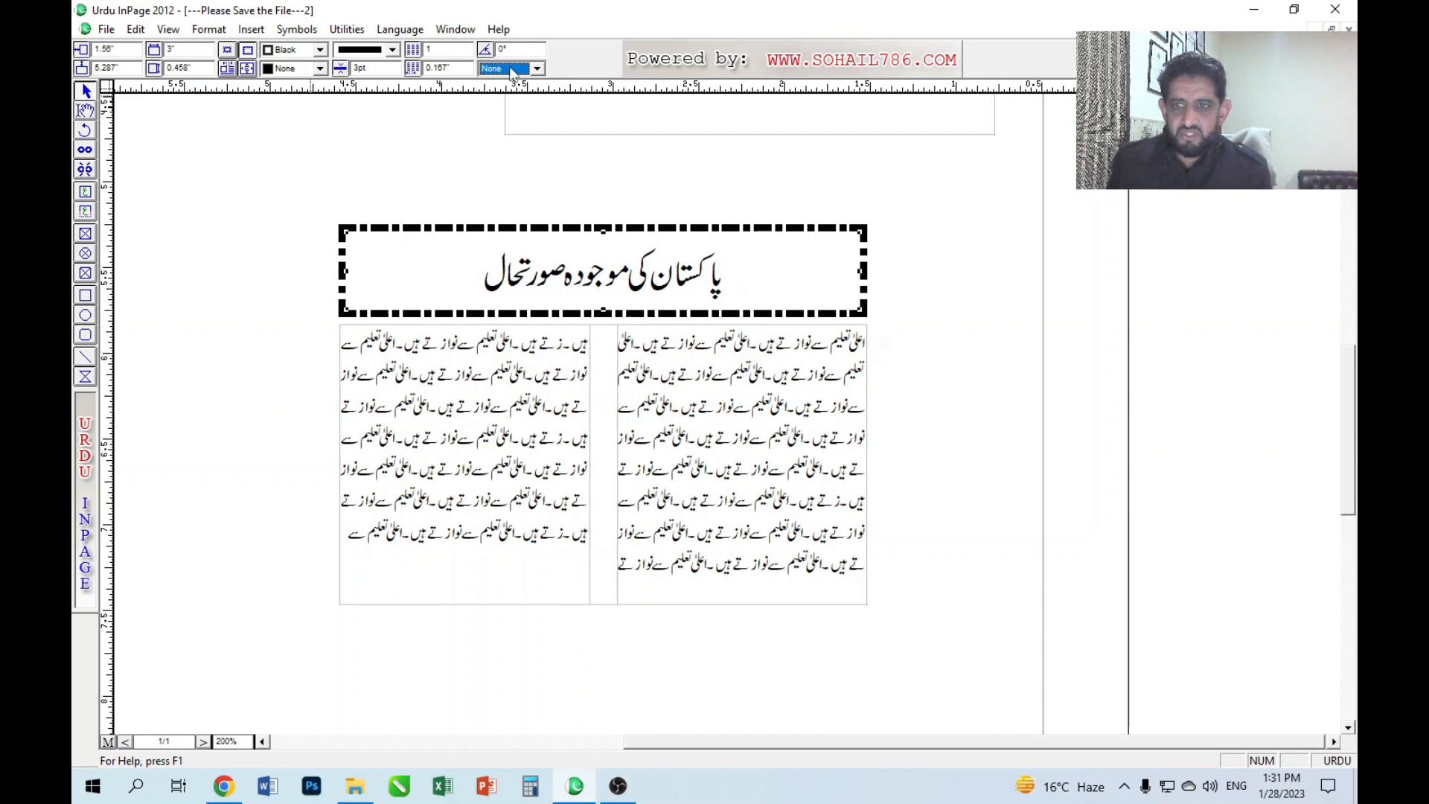
Try an auto-height text box about 1.927" wide beside the two-column box, filled with the copied Urdu text, and delete it.
left_click(681, 451)
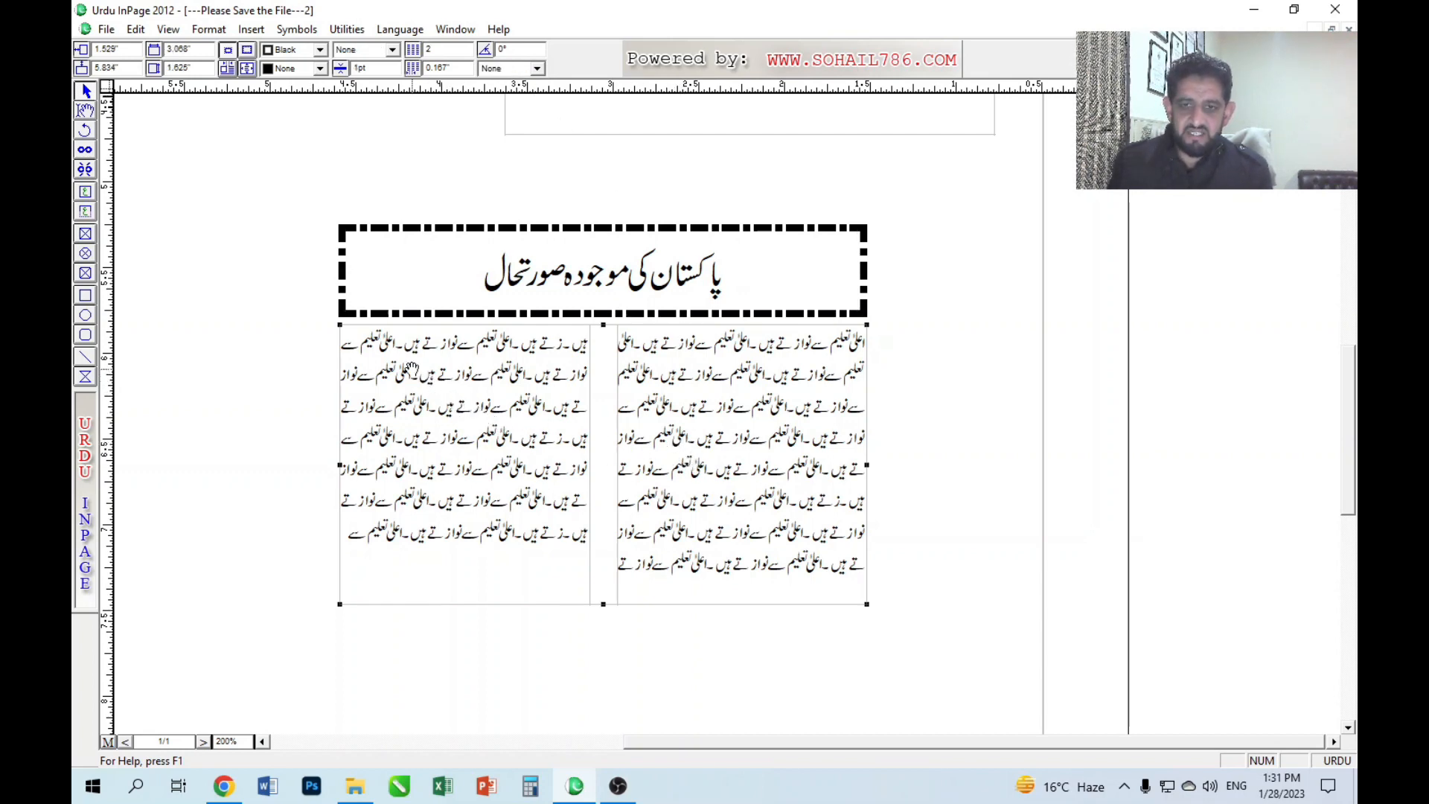
left_click_drag(425, 373, 748, 367)
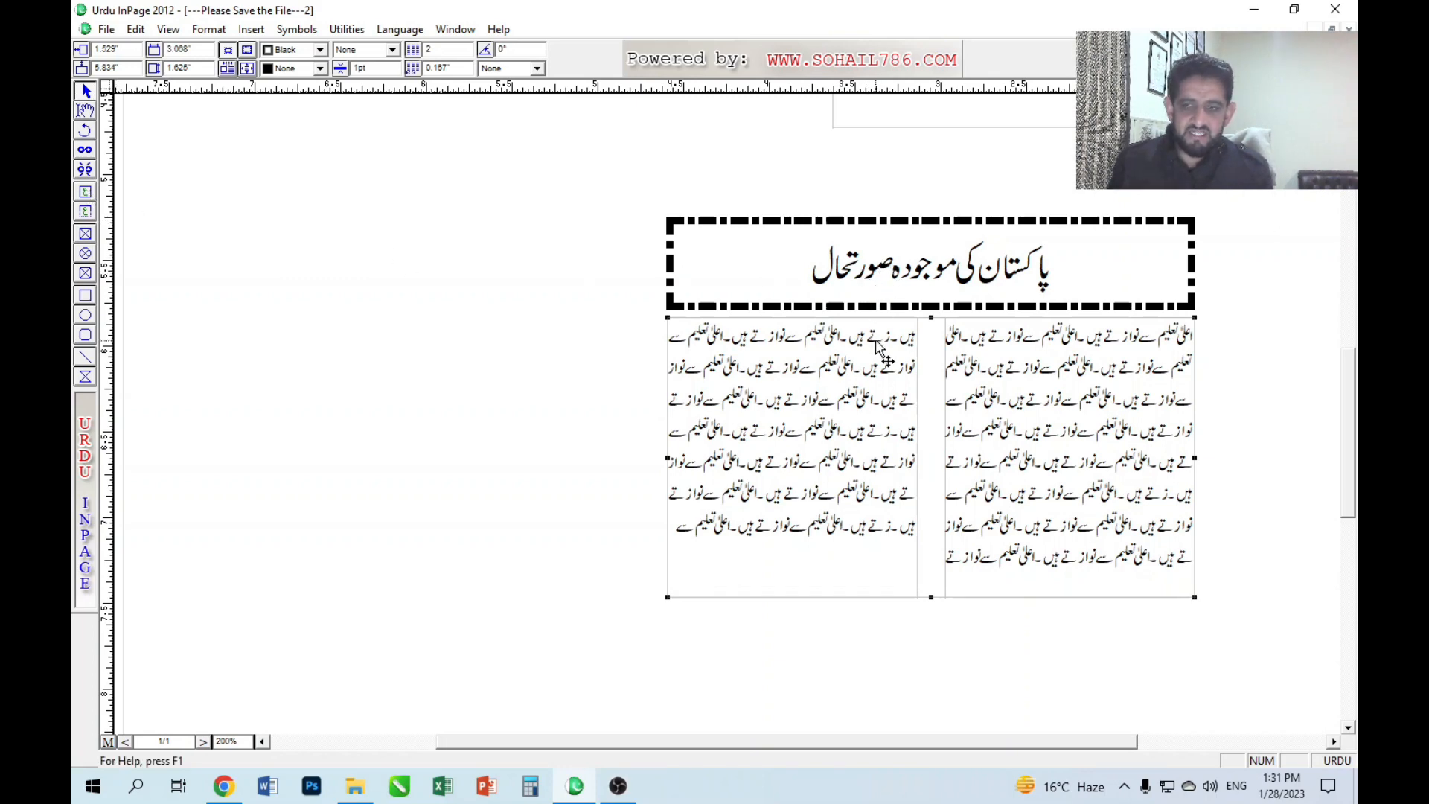
left_click(86, 212)
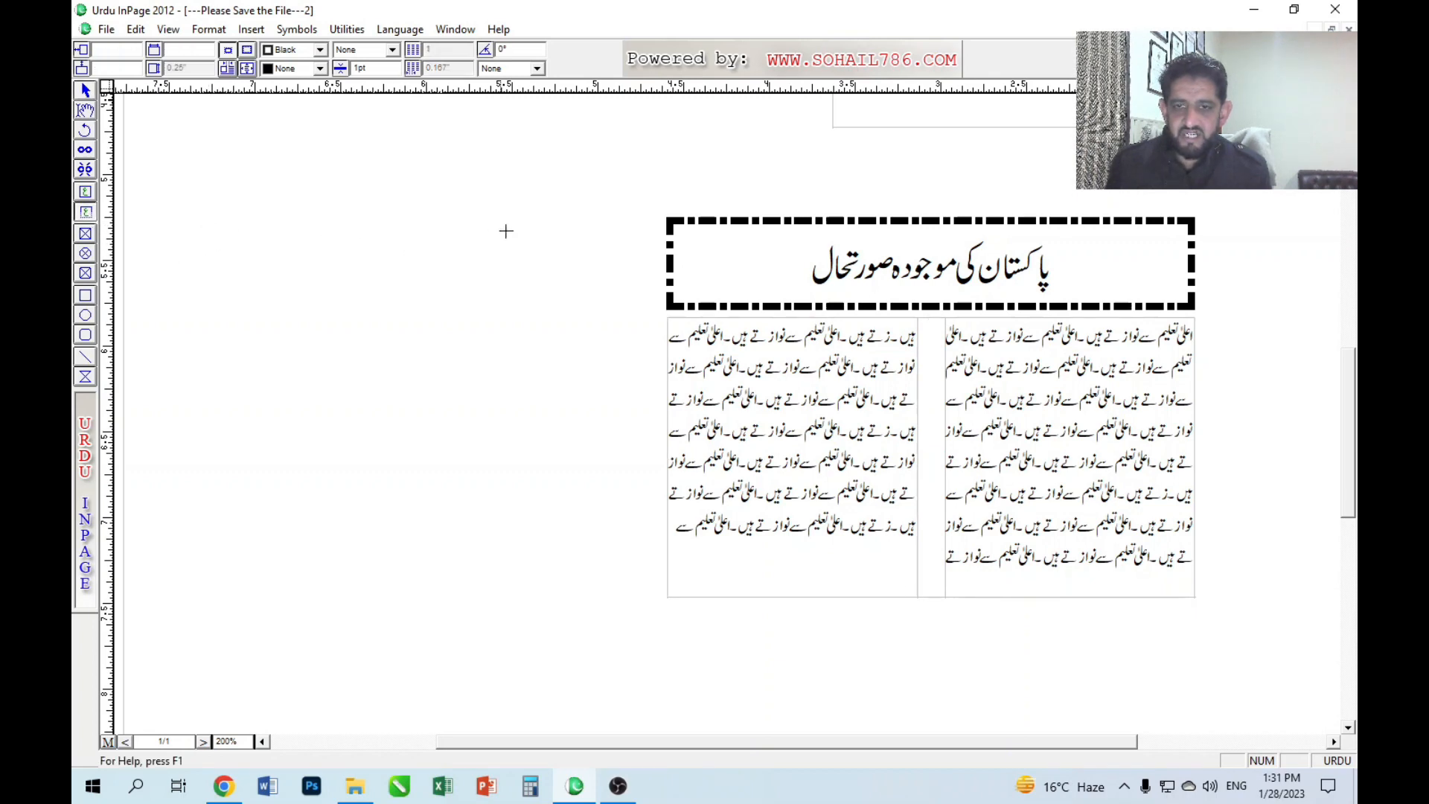
left_click_drag(550, 230, 218, 320)
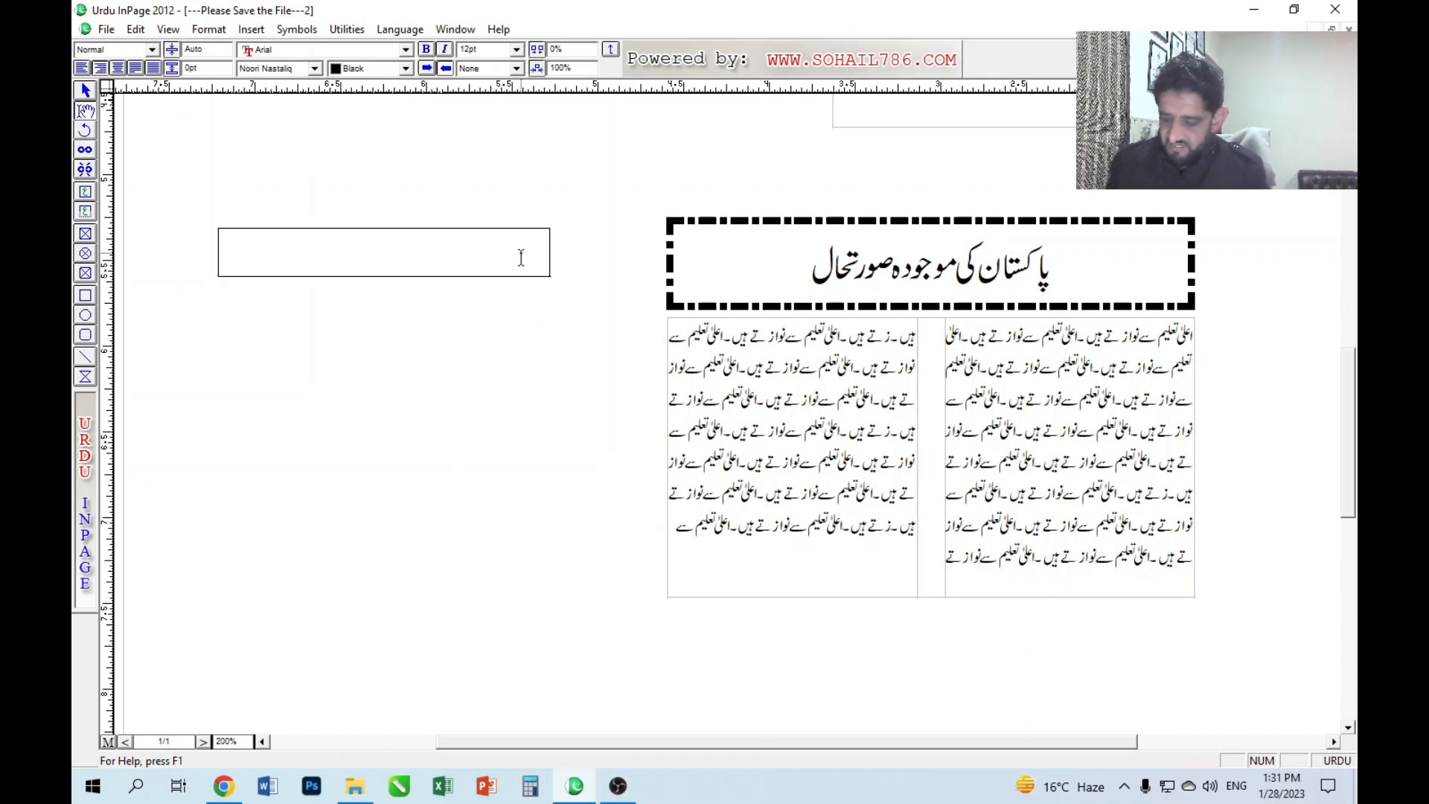
key("ctrl+v")
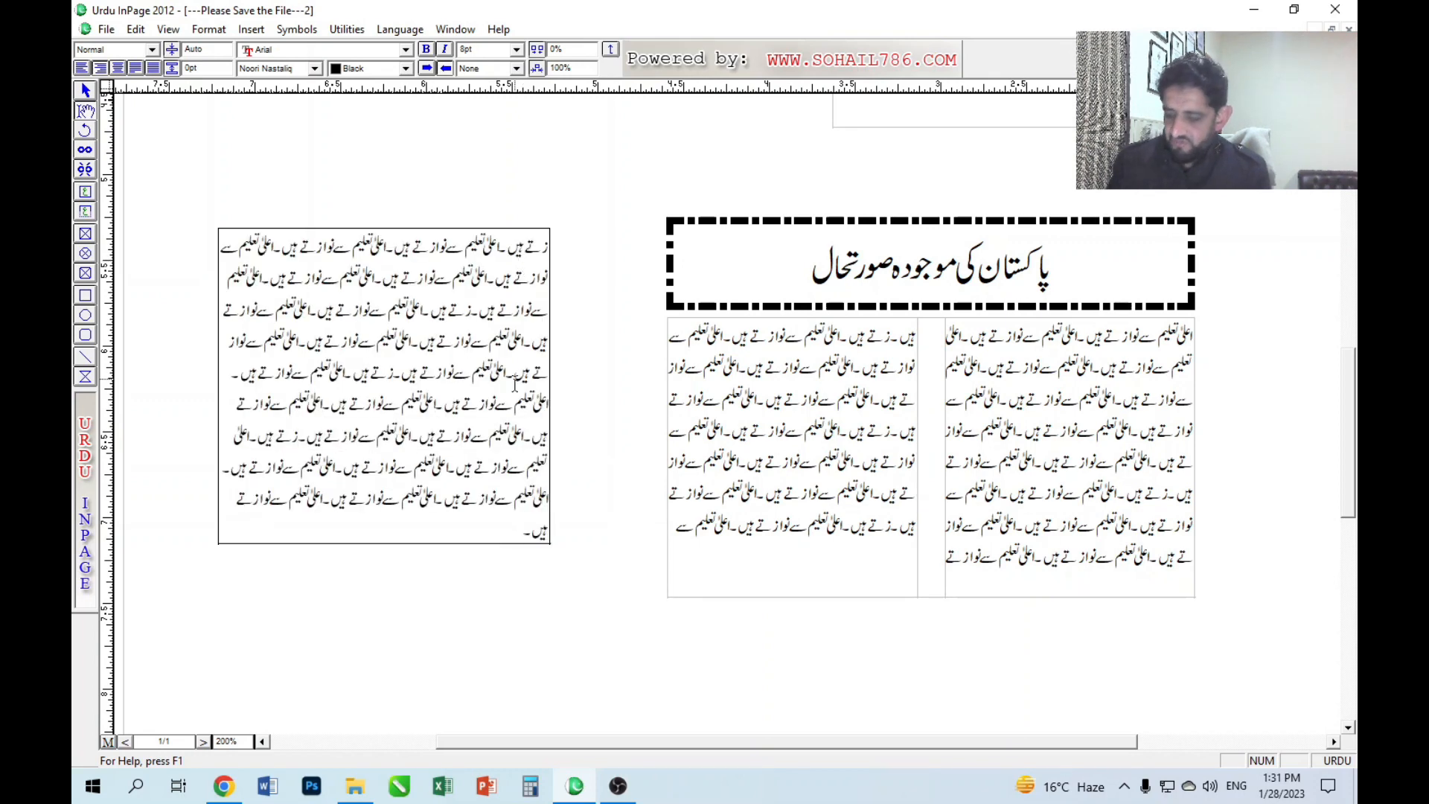
key("Escape")
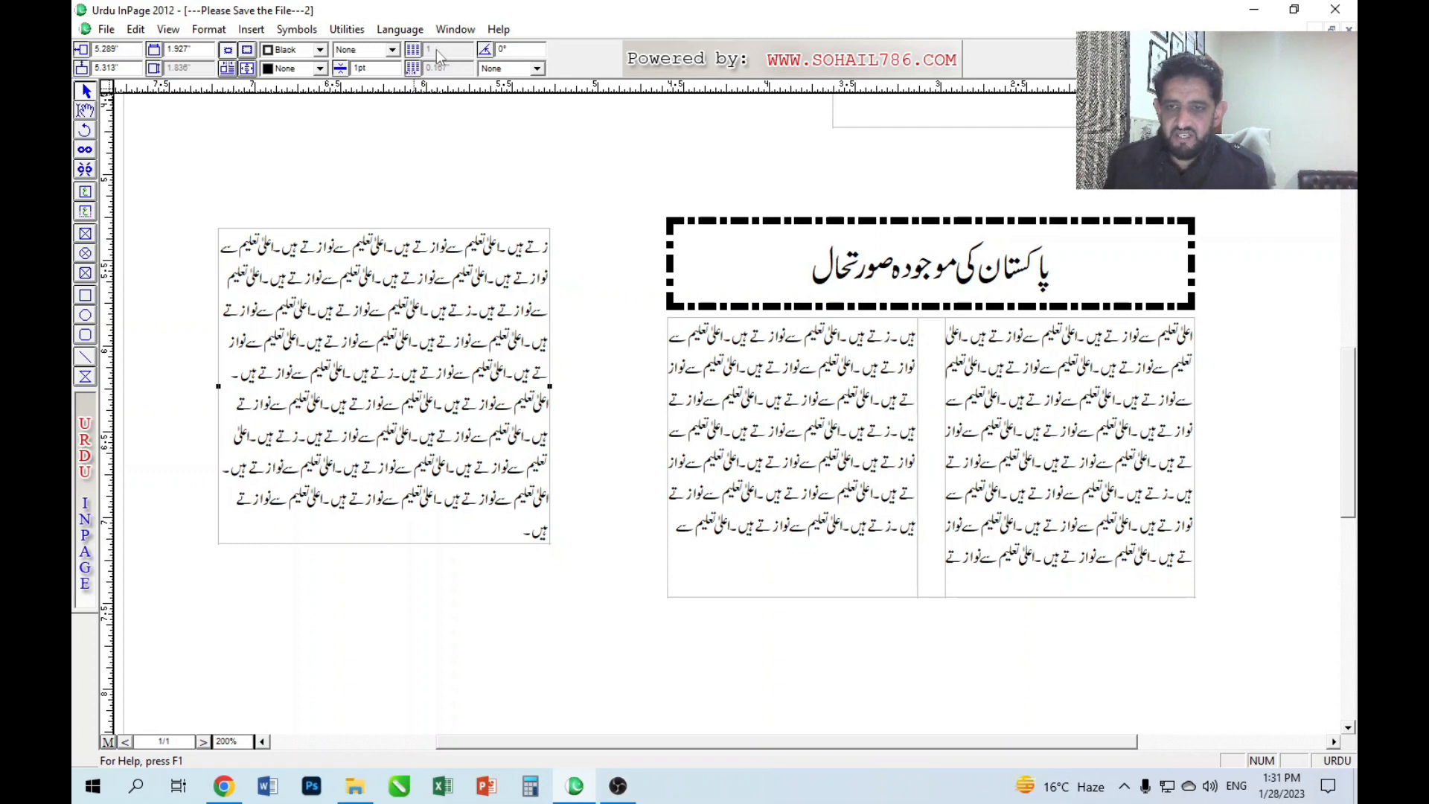
key("Delete")
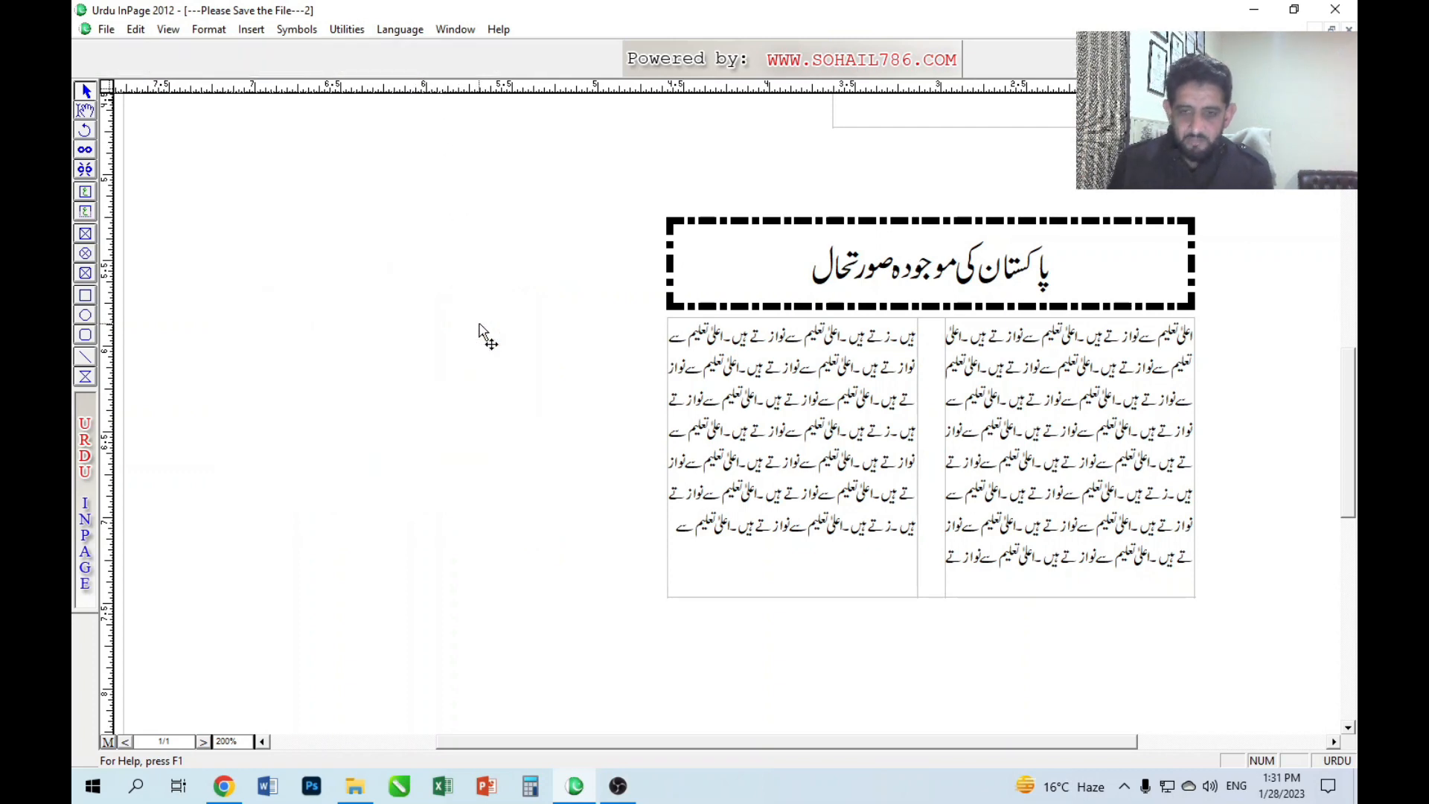
left_click_drag(829, 609, 604, 290)
left_click_drag(478, 413, 632, 281)
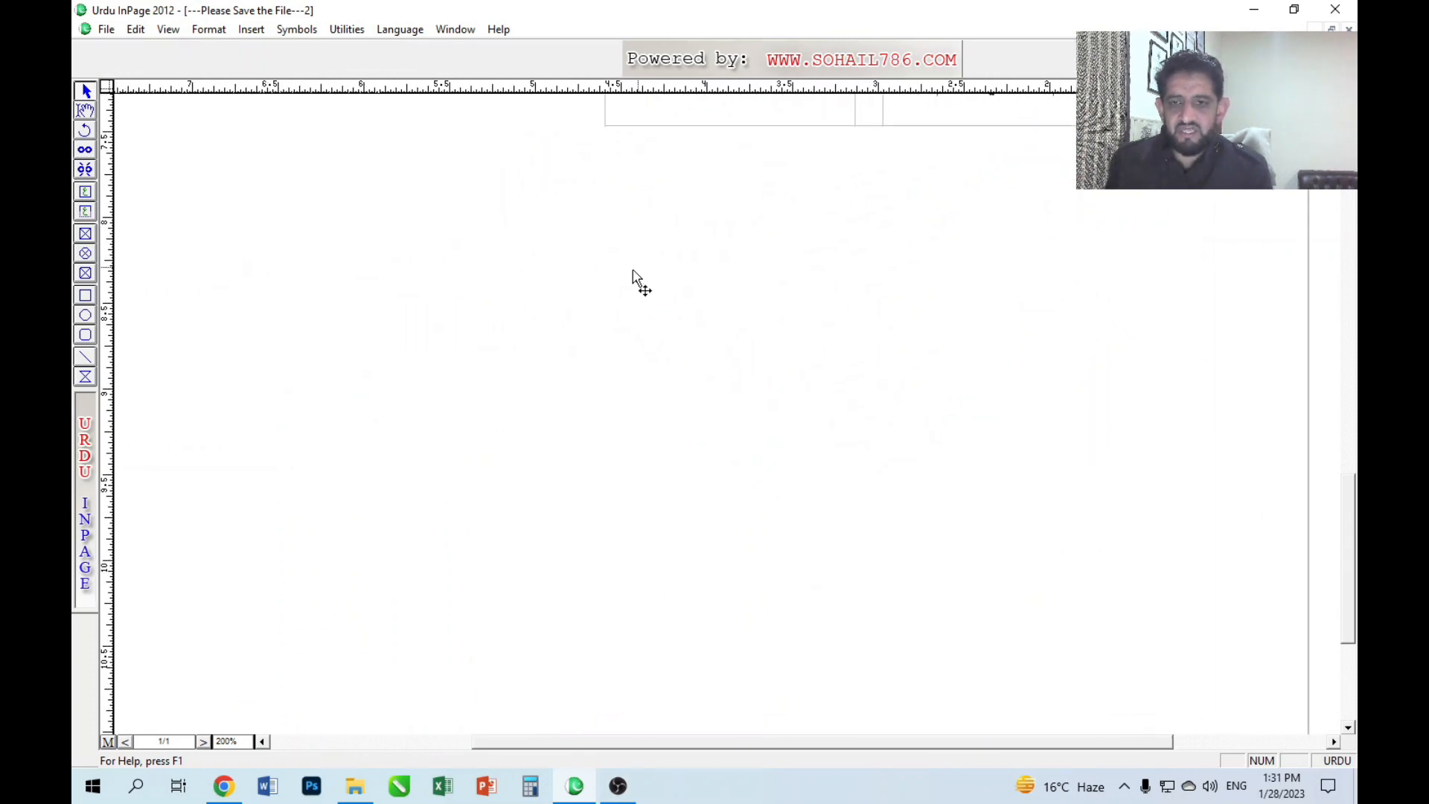
left_click_drag(749, 247, 565, 525)
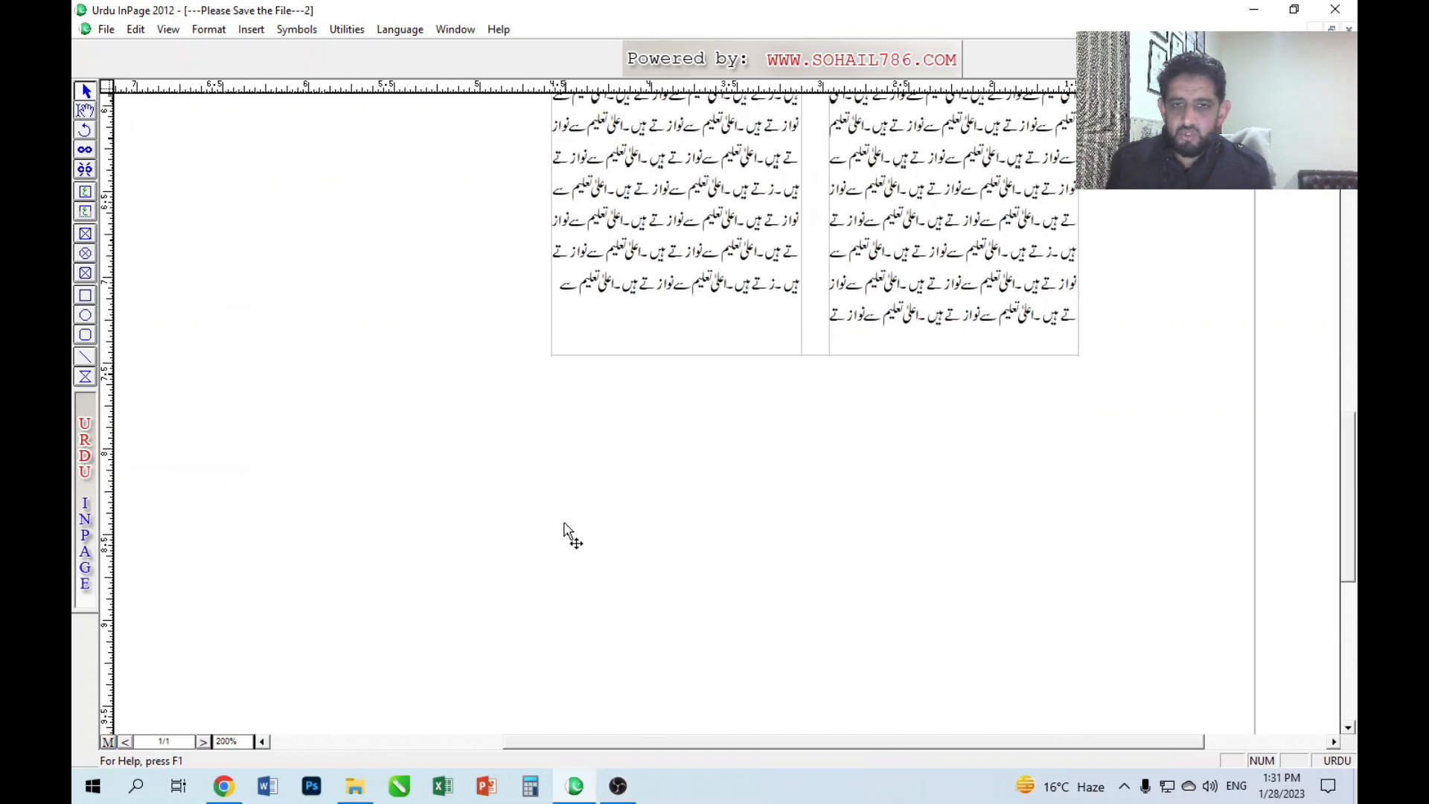
left_click_drag(772, 312, 592, 525)
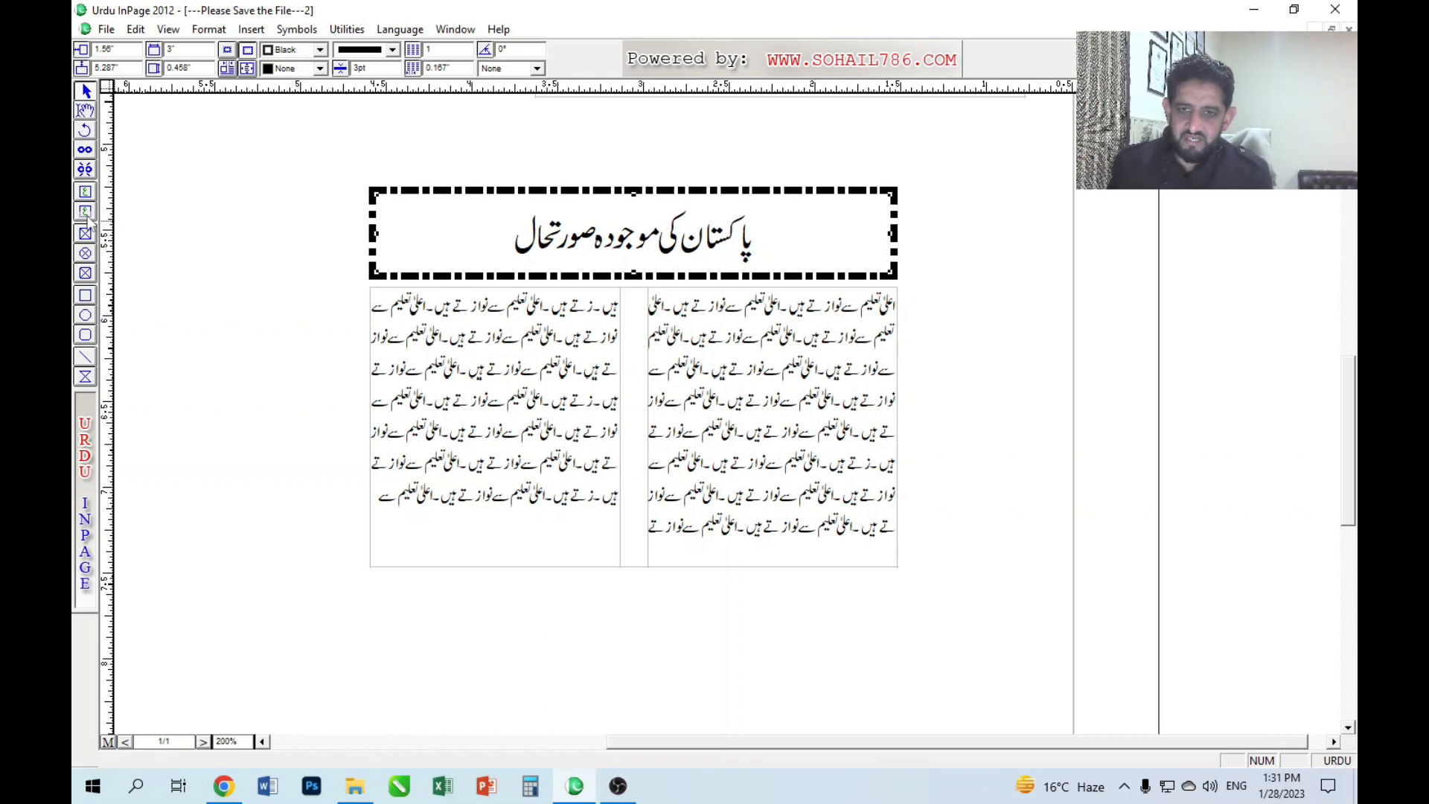
left_click(782, 421)
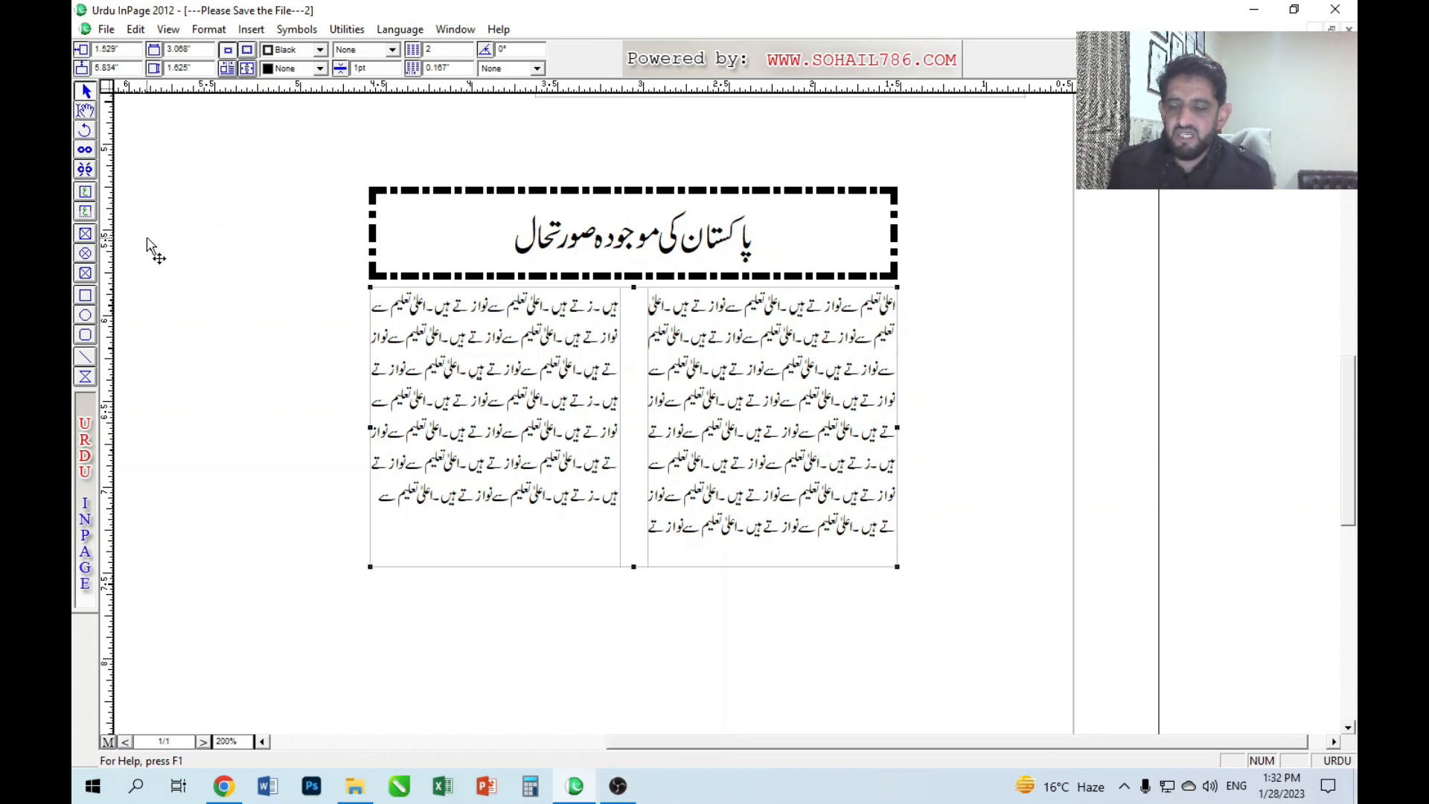
Compare the regular text box tool and the auto-height text box tool by activating each in turn.
left_click(85, 192)
left_click(87, 211)
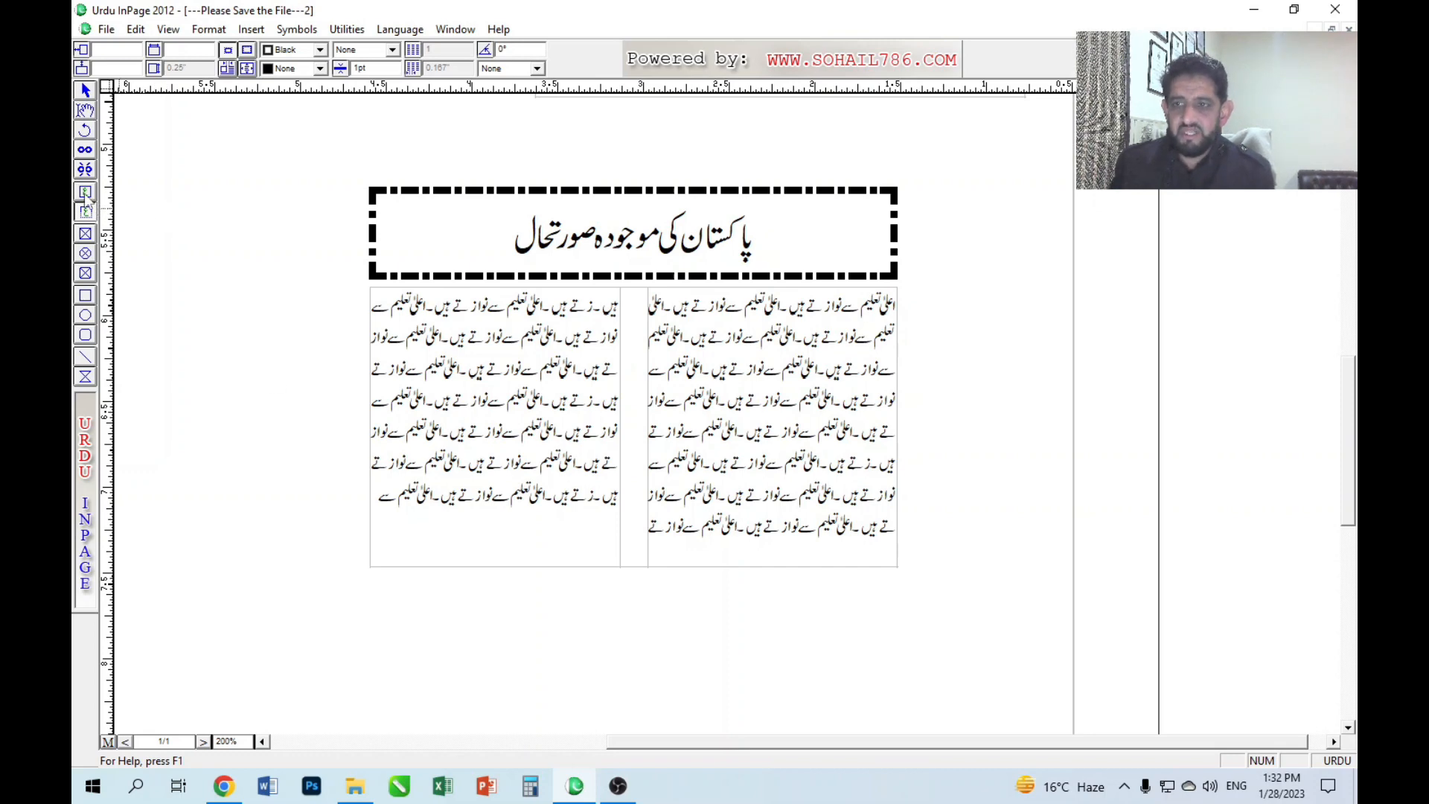
left_click(87, 213)
left_click(87, 194)
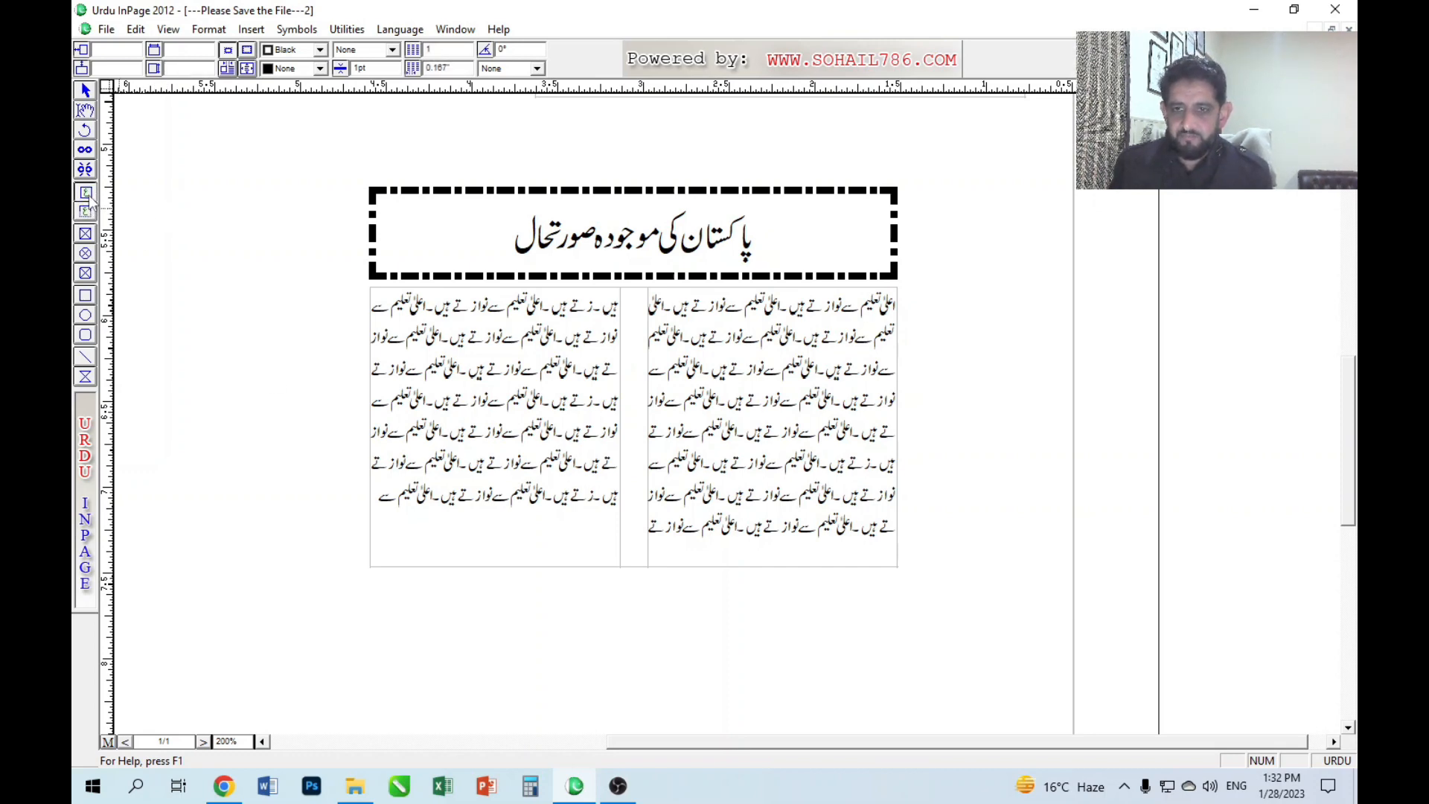